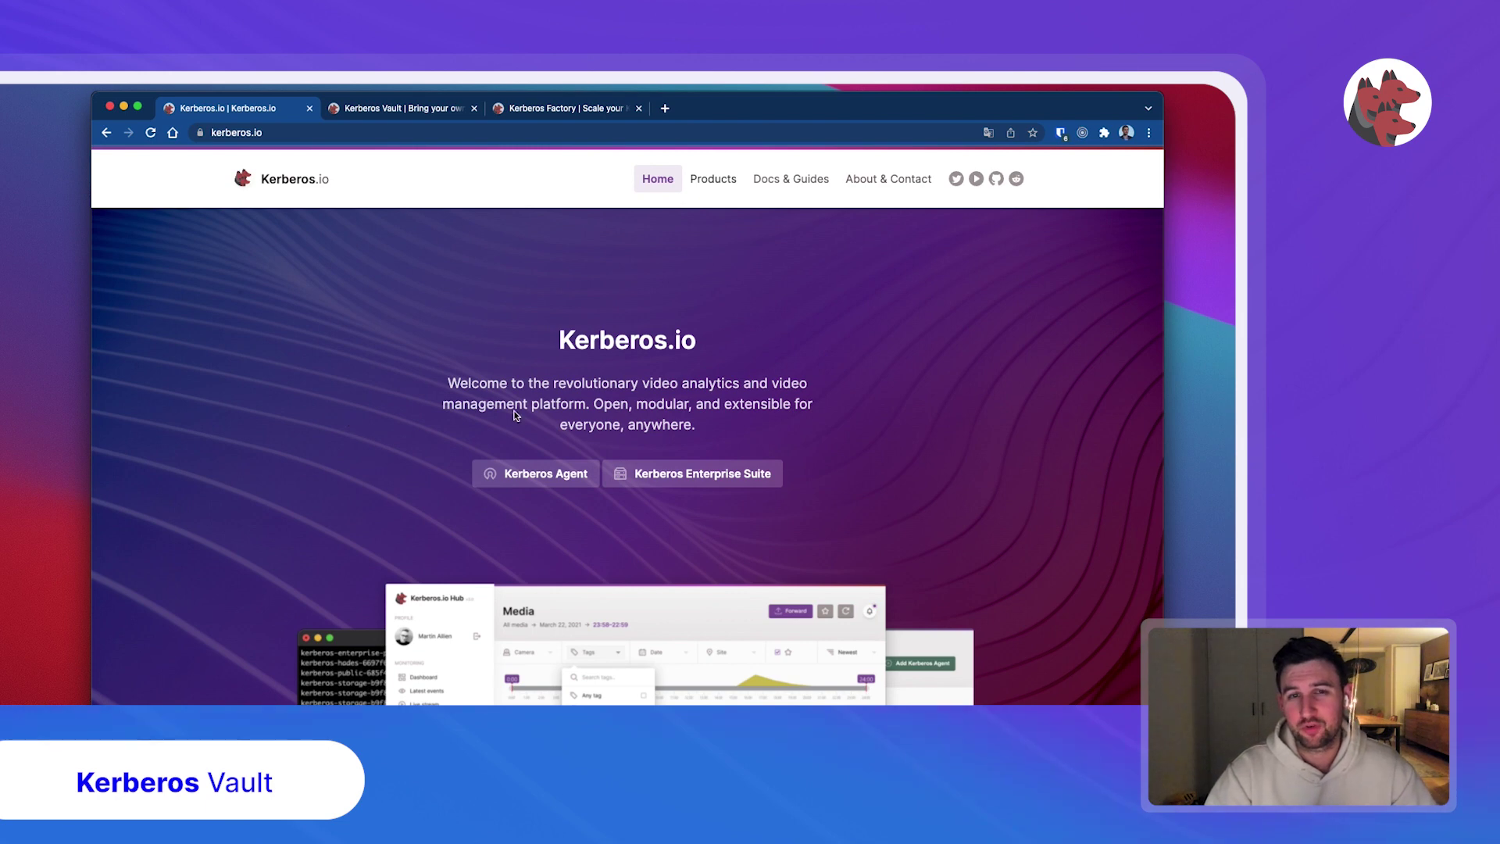
Step: Scroll the Kerberos.io homepage down to the Enterprise suite's Agent, Vault and Hub cards
scroll(512, 418, "down", 3)
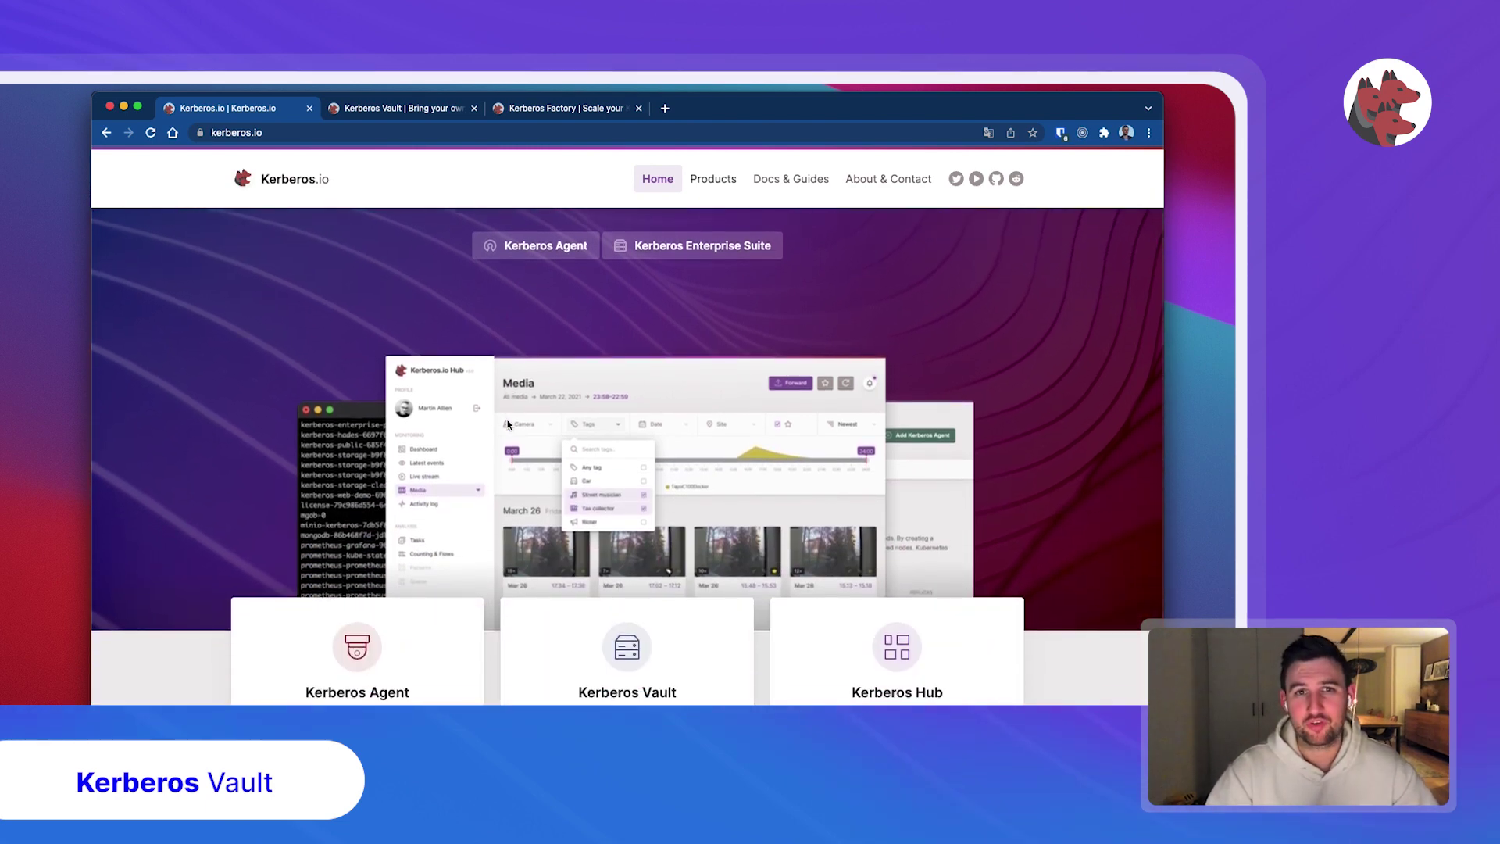
scroll(504, 425, "down", 2)
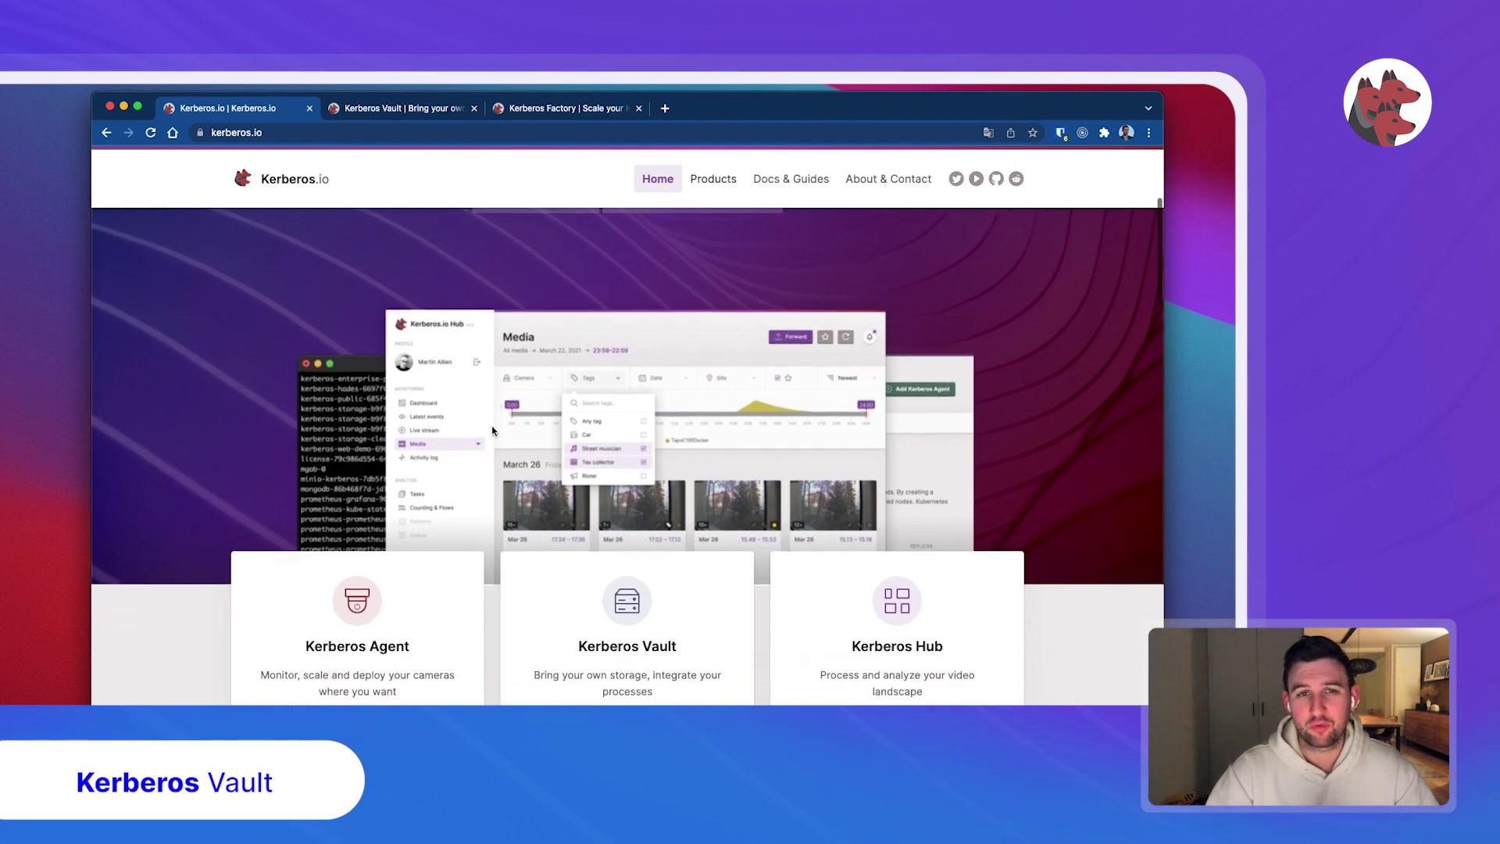
scroll(492, 431, "down", 1)
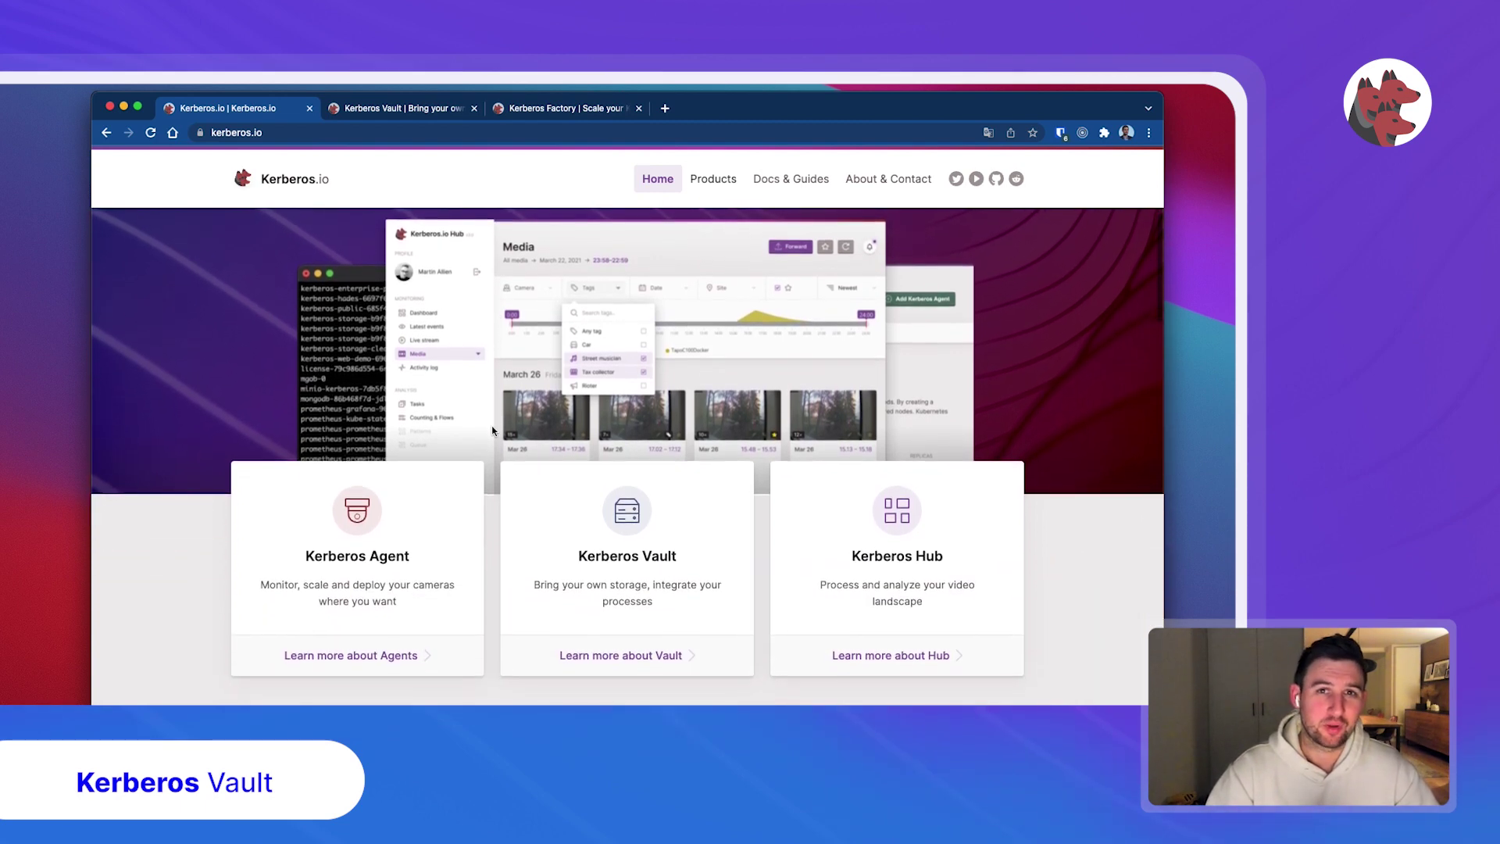
scroll(407, 427, "down", 5)
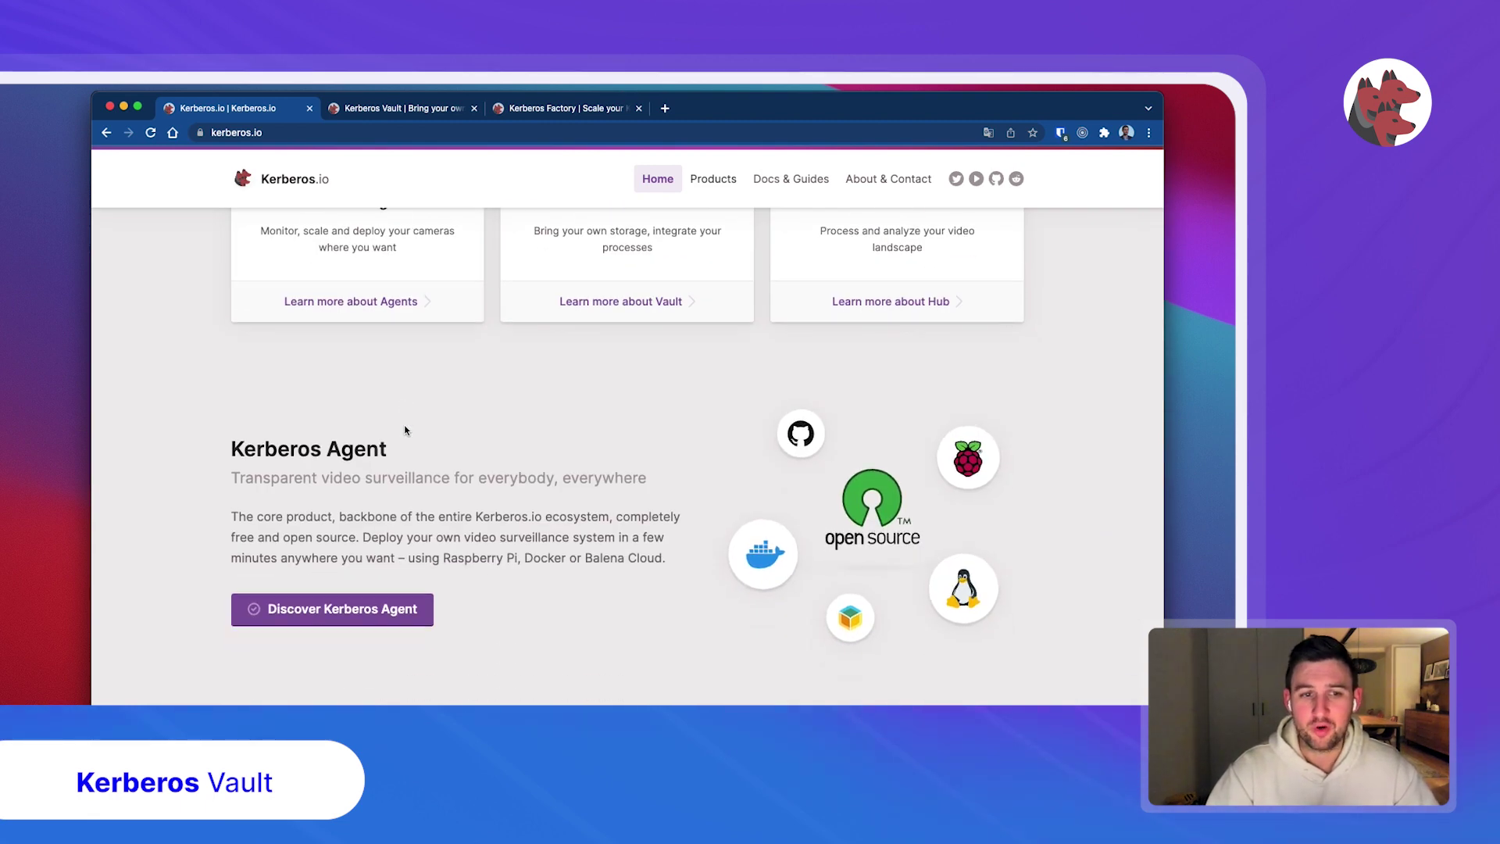
scroll(406, 429, "down", 1)
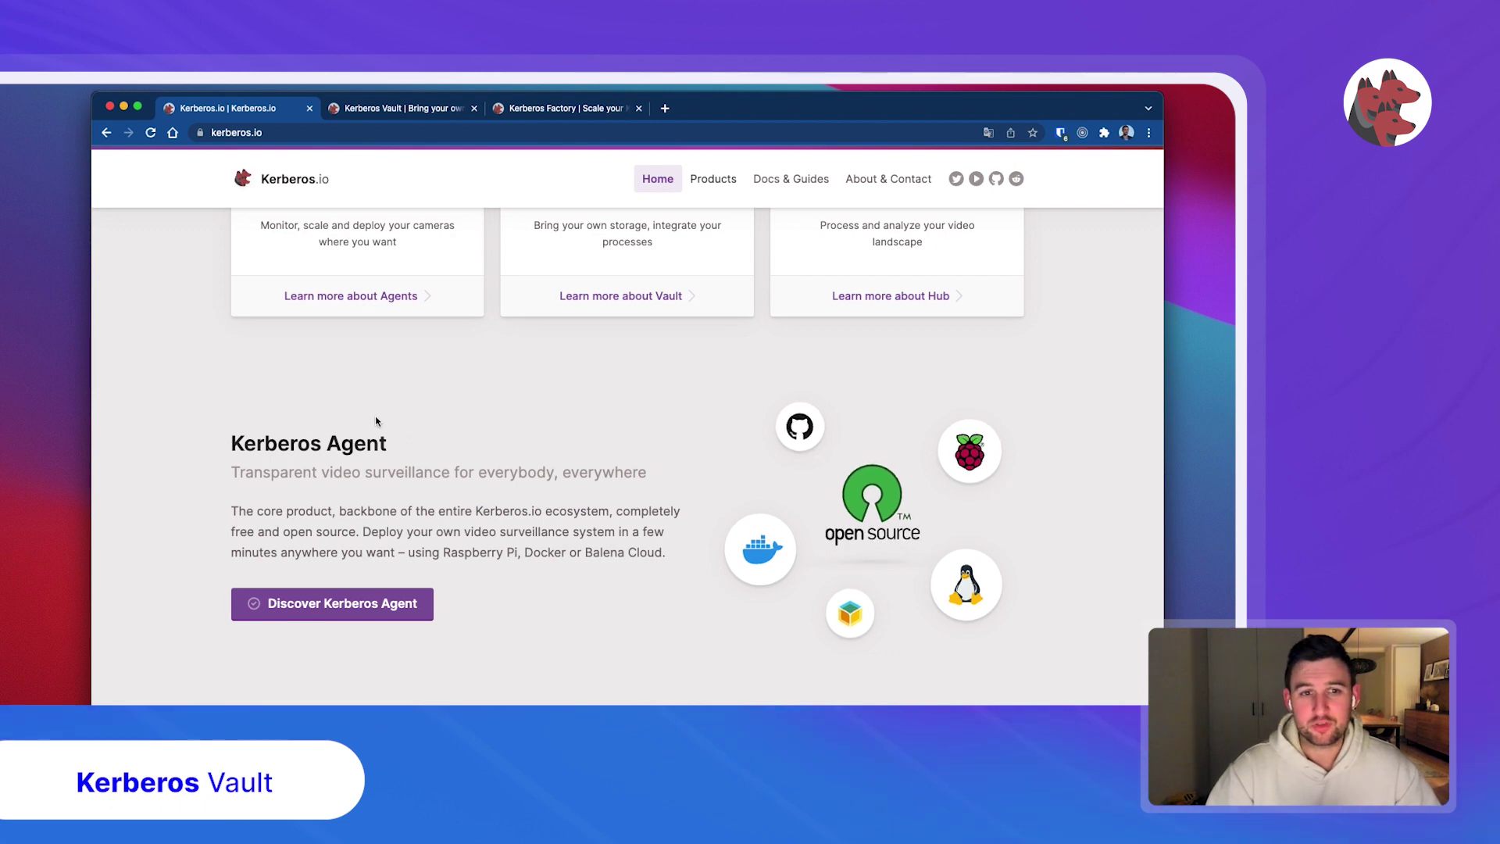
scroll(375, 420, "down", 1)
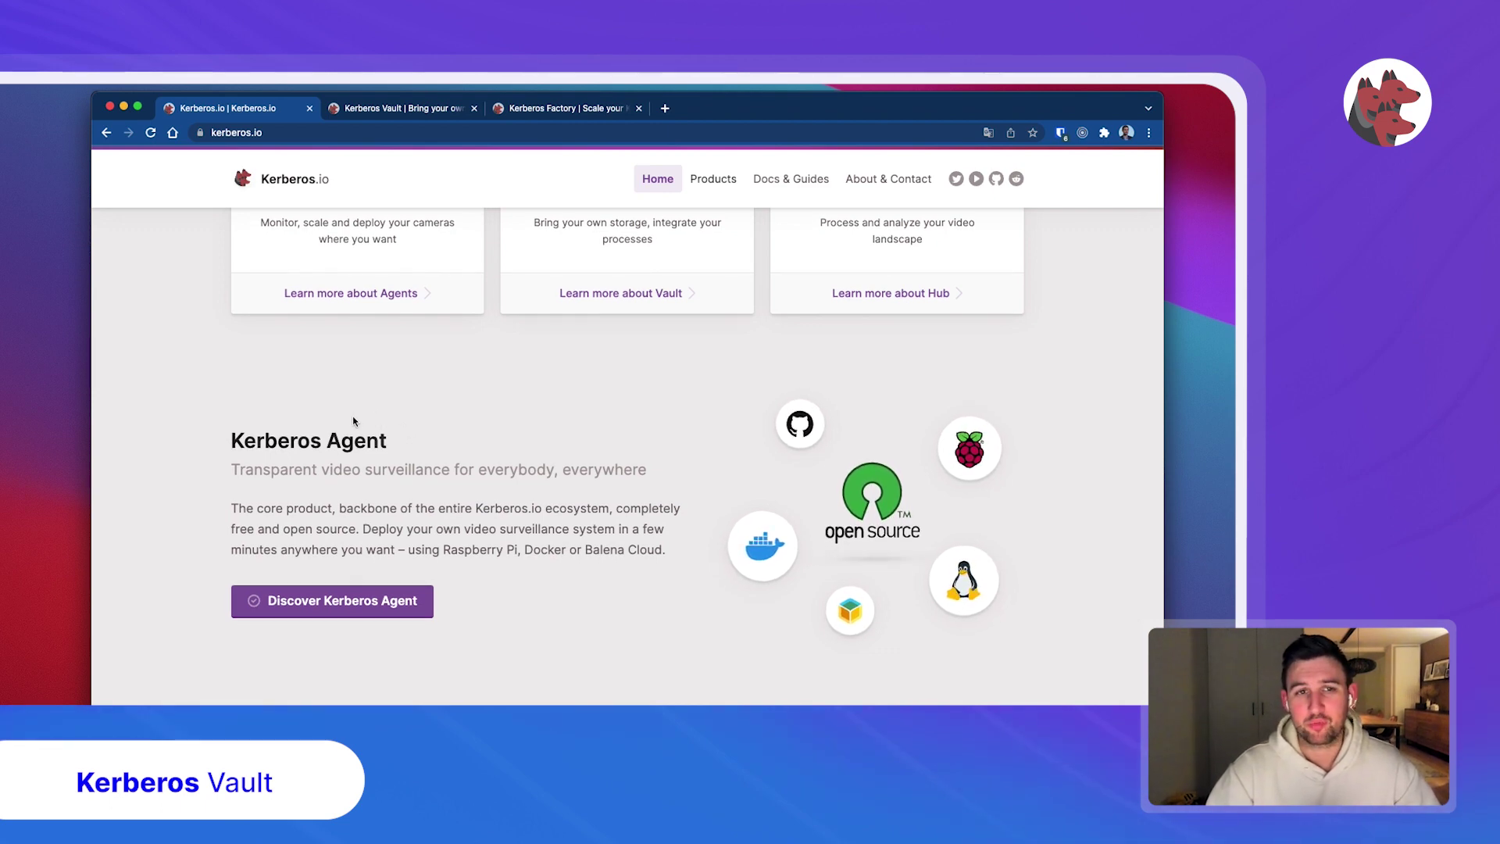
scroll(352, 422, "down", 2)
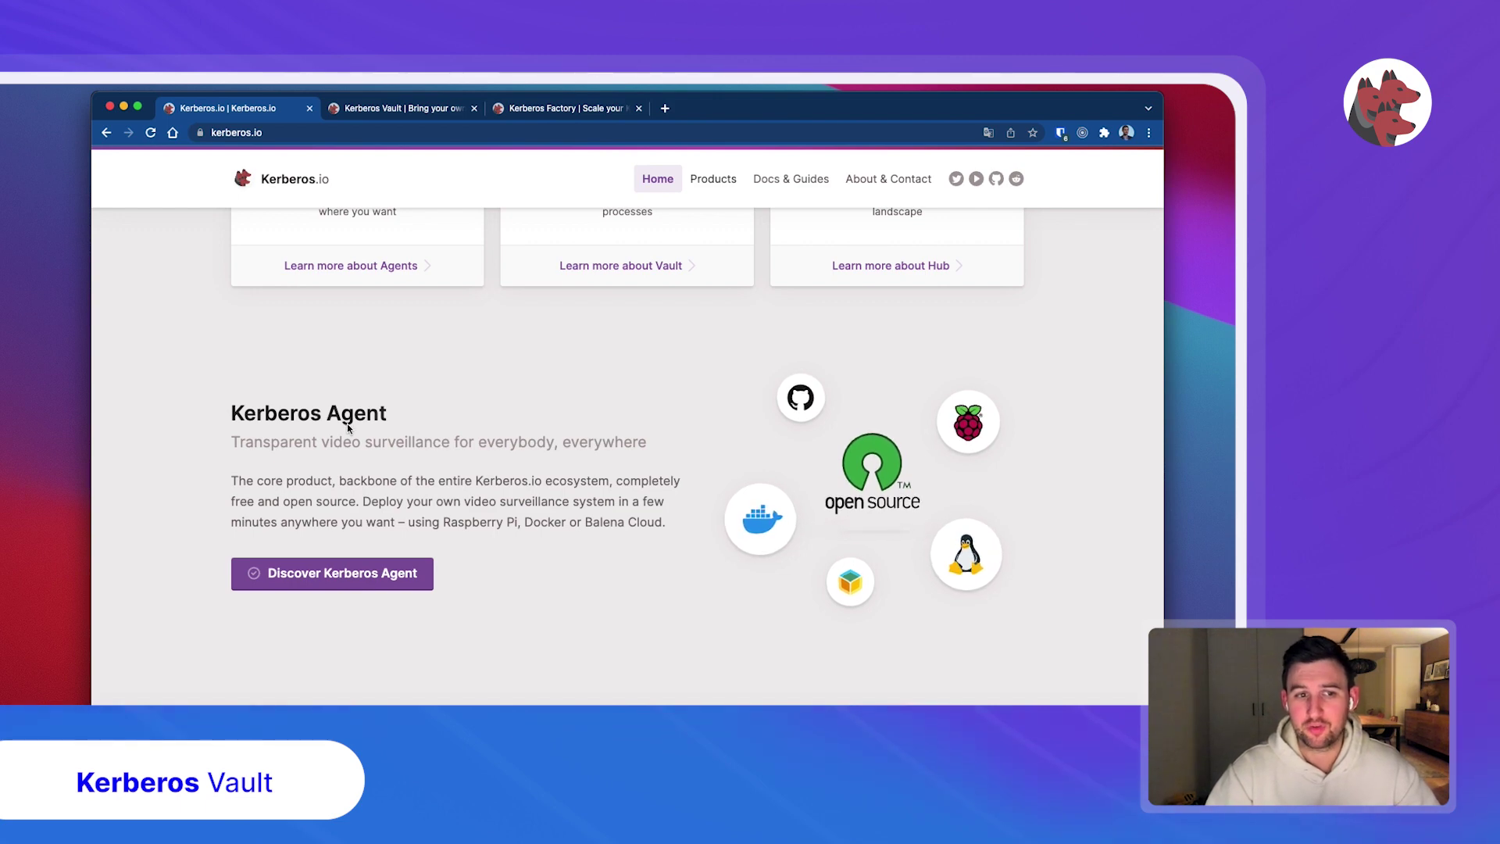
scroll(349, 428, "down", 1)
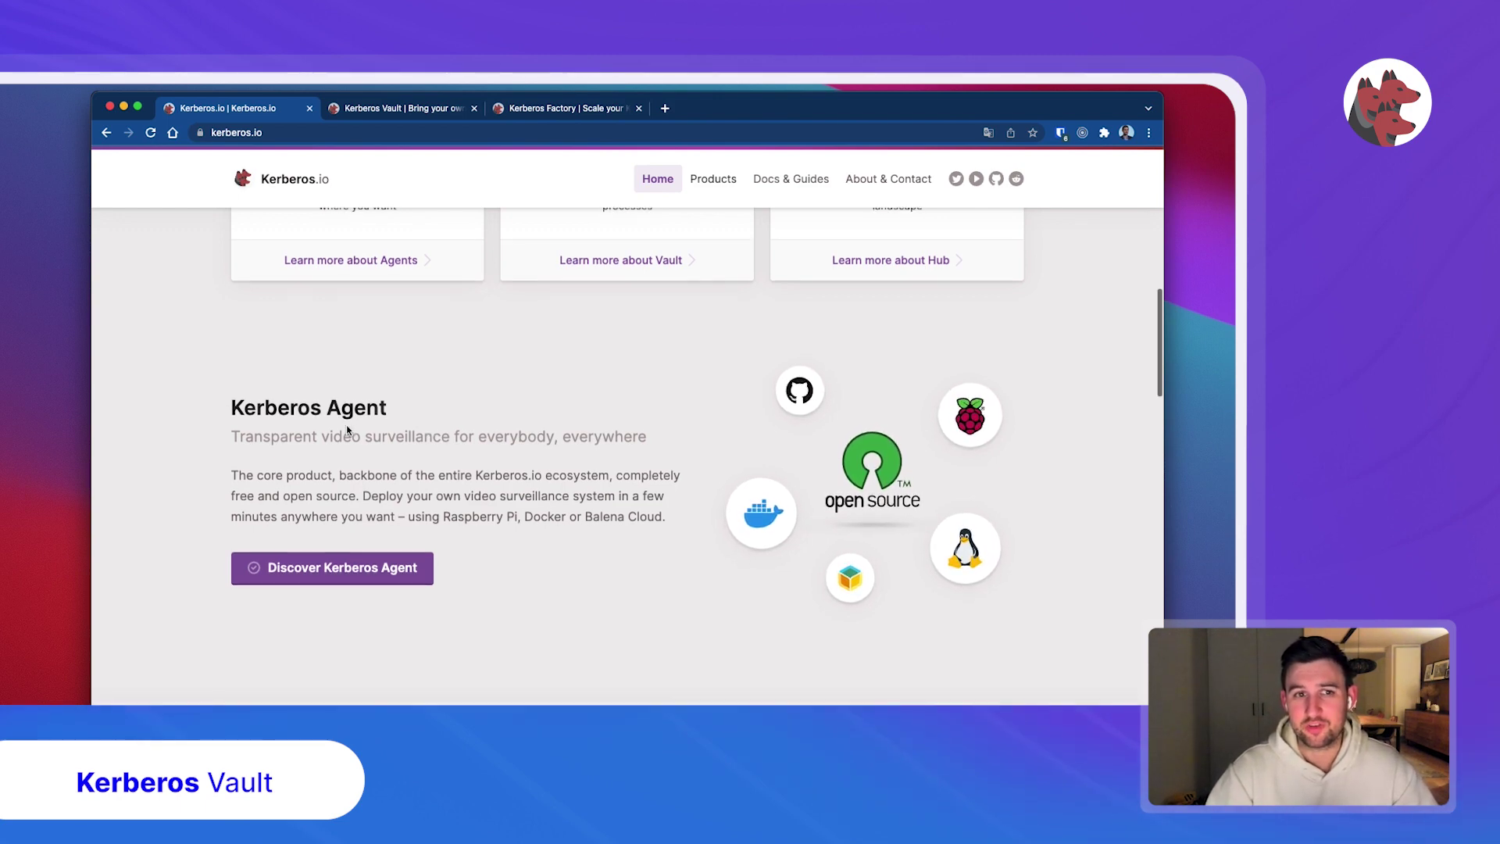
scroll(349, 429, "down", 1)
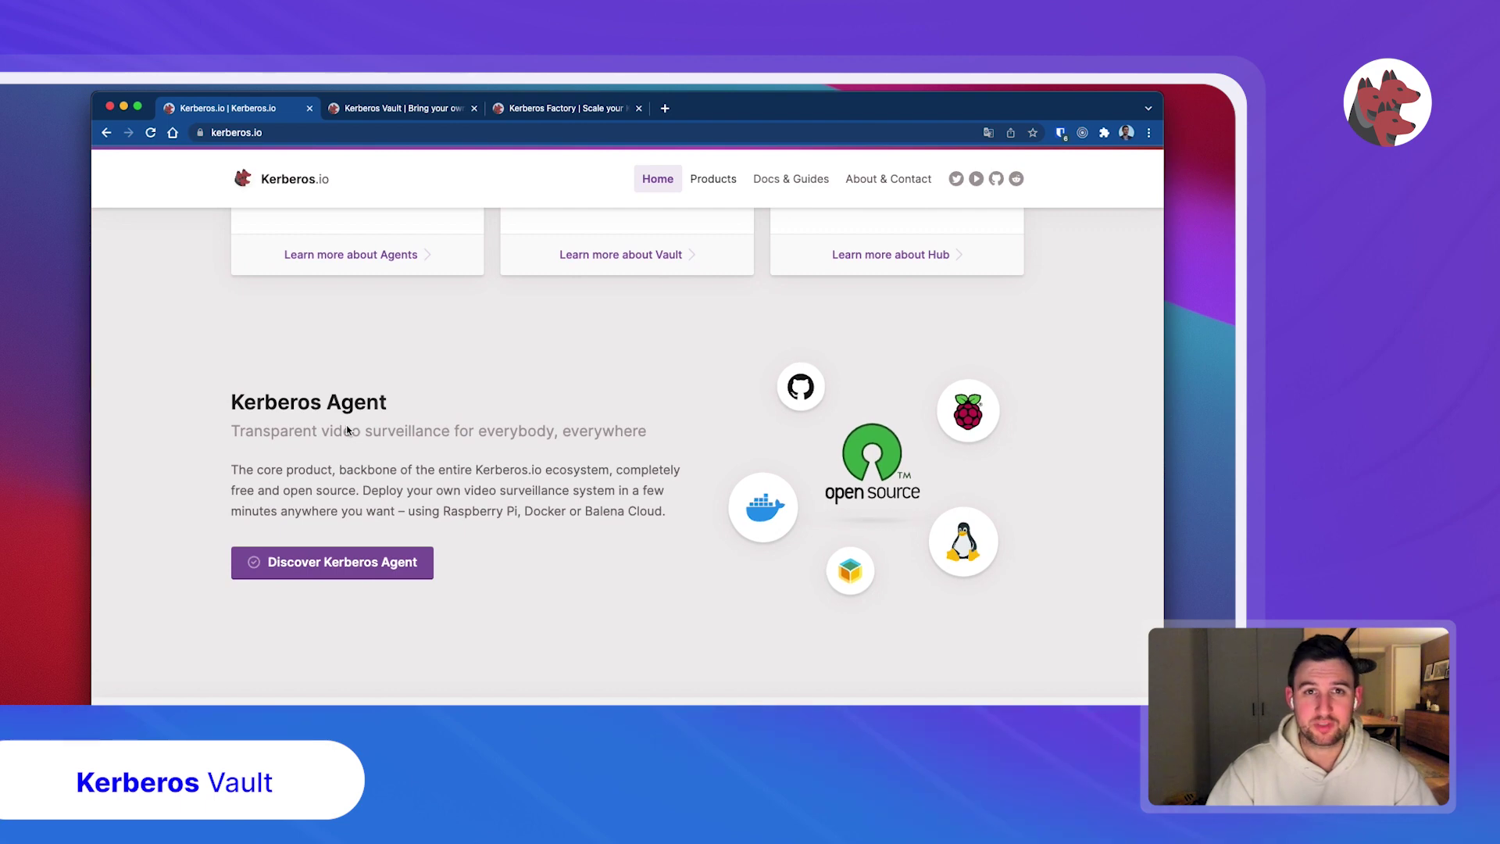
scroll(348, 429, "down", 3)
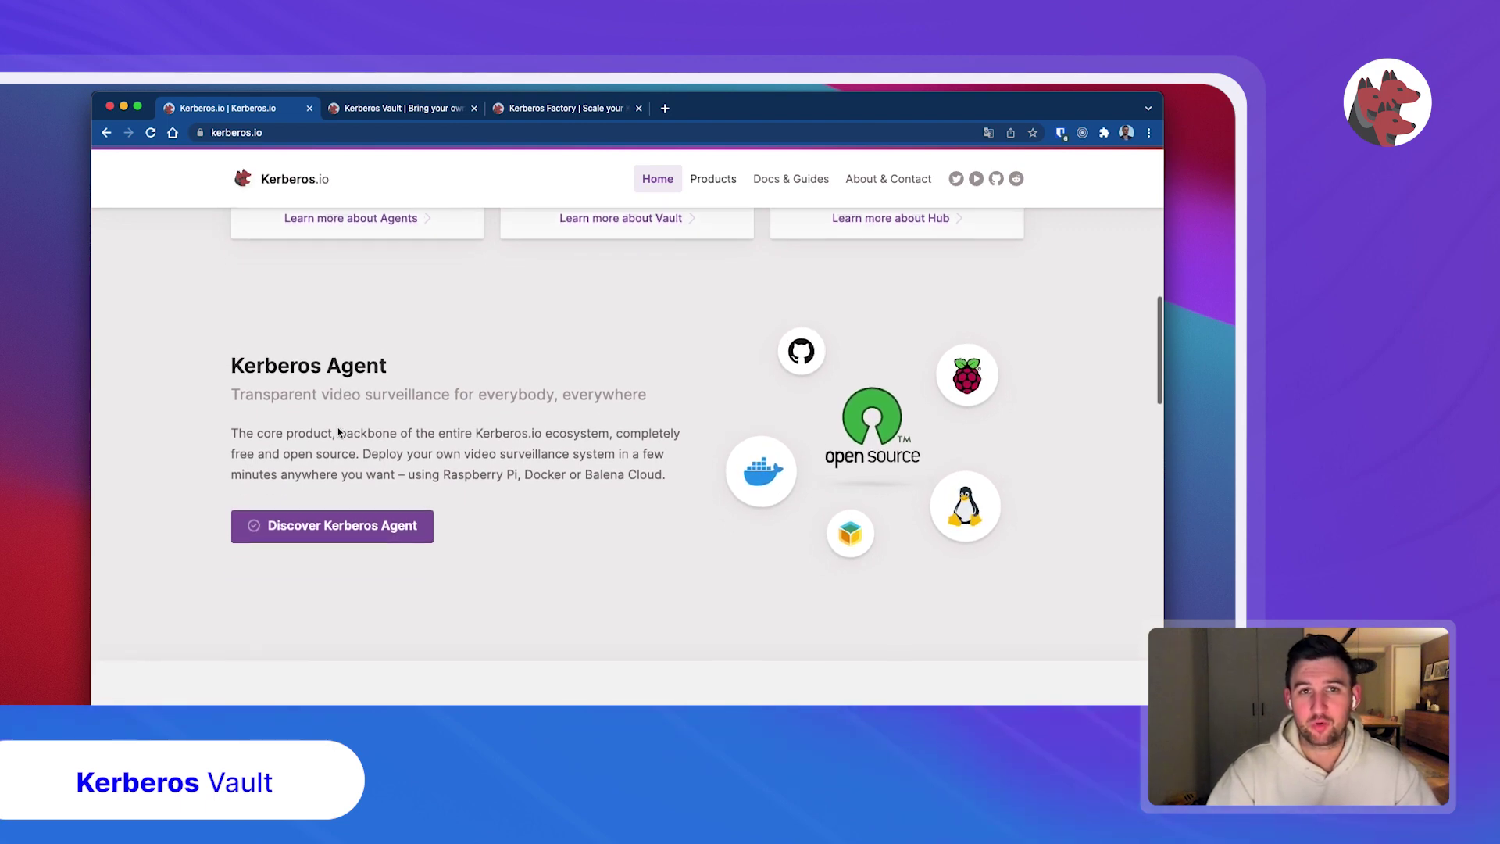
scroll(339, 431, "down", 3)
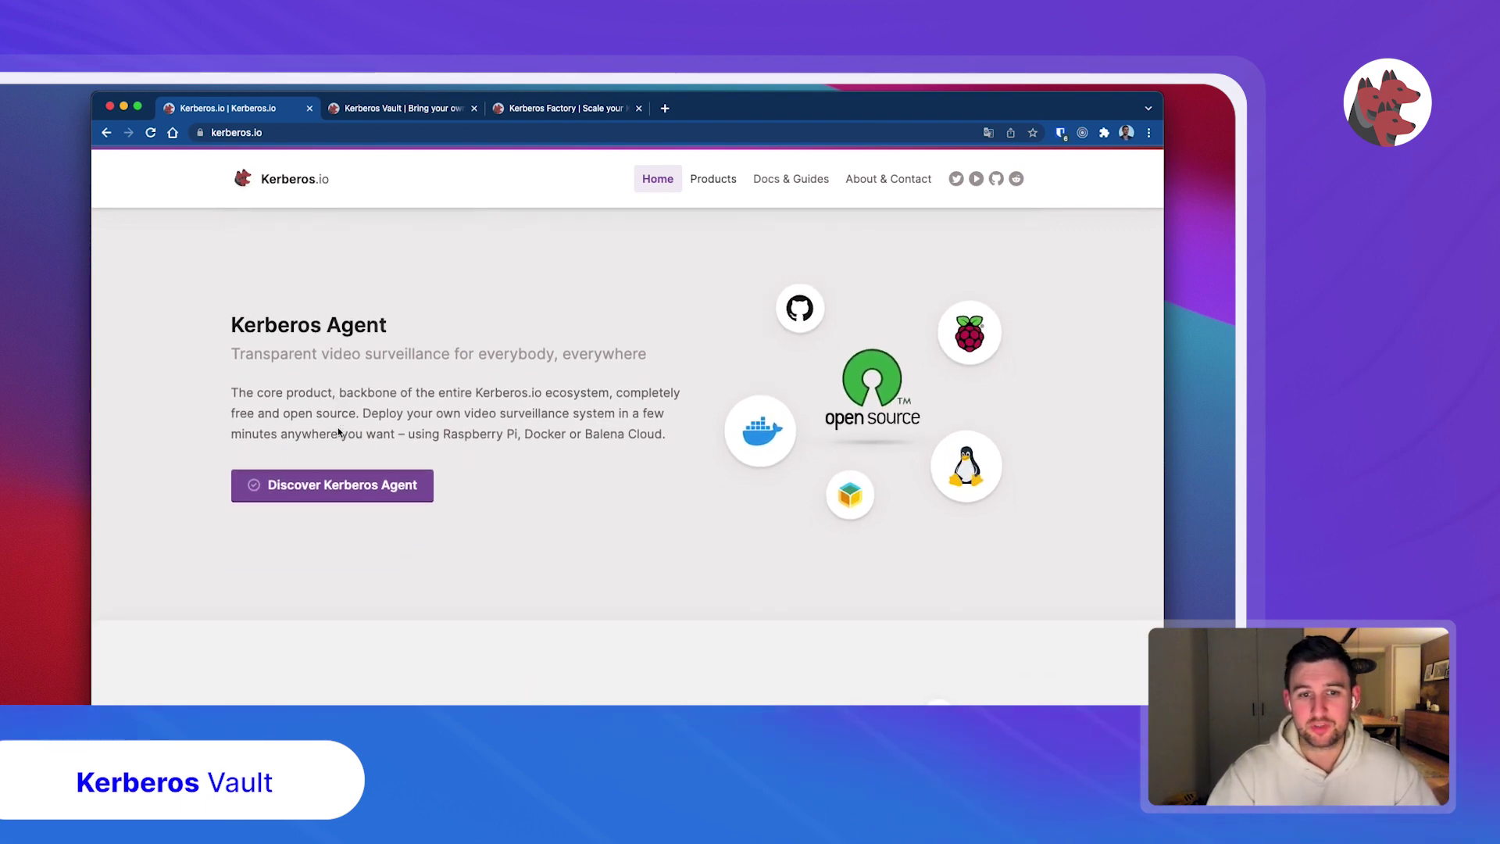
scroll(338, 431, "down", 5)
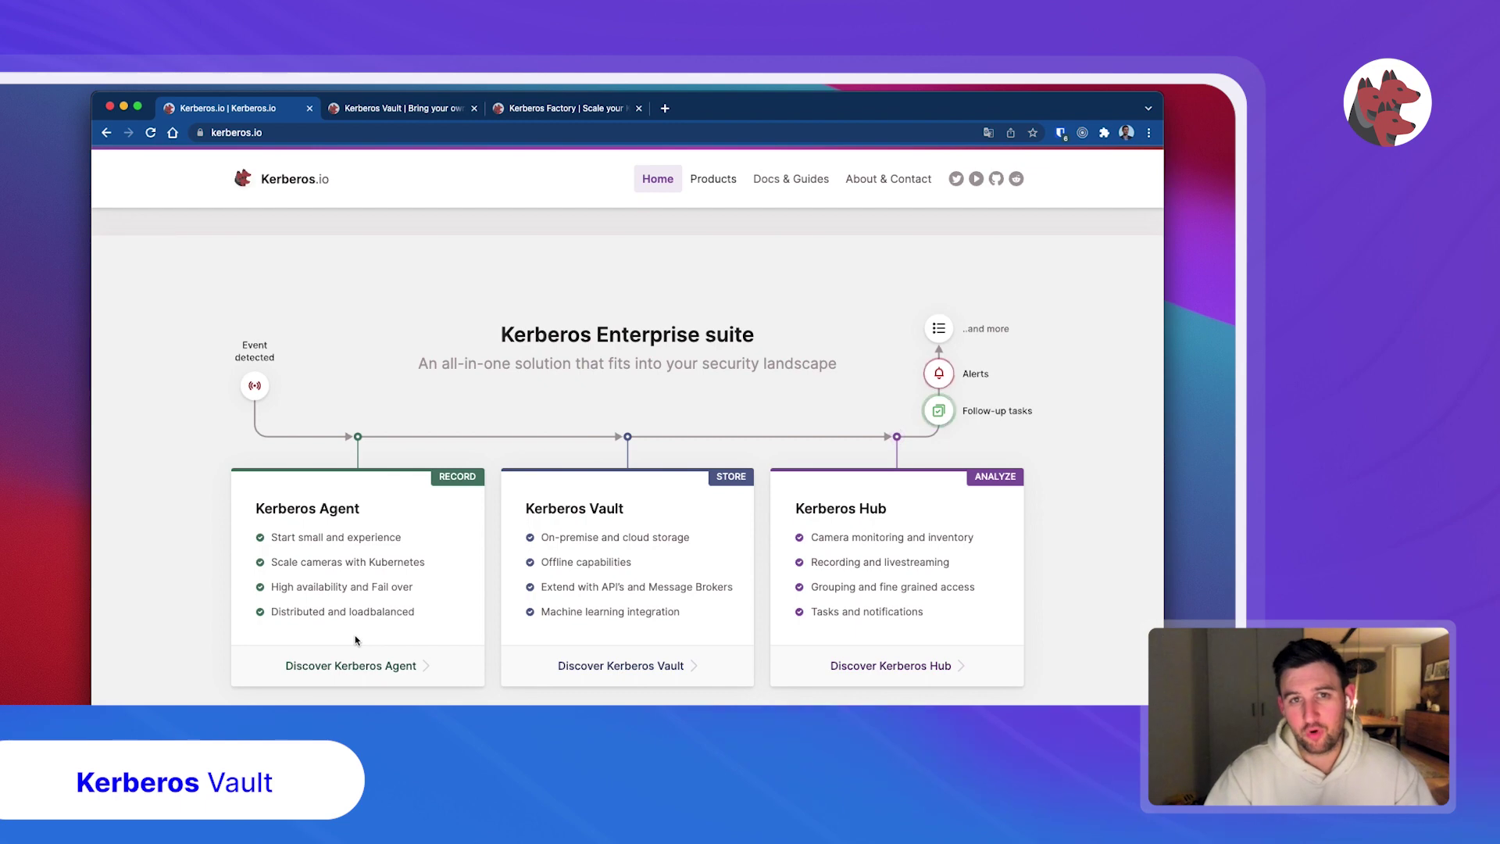
Step: Open the Kerberos Vault page from the Products dropdown in the top navigation
mouse_move(715, 182)
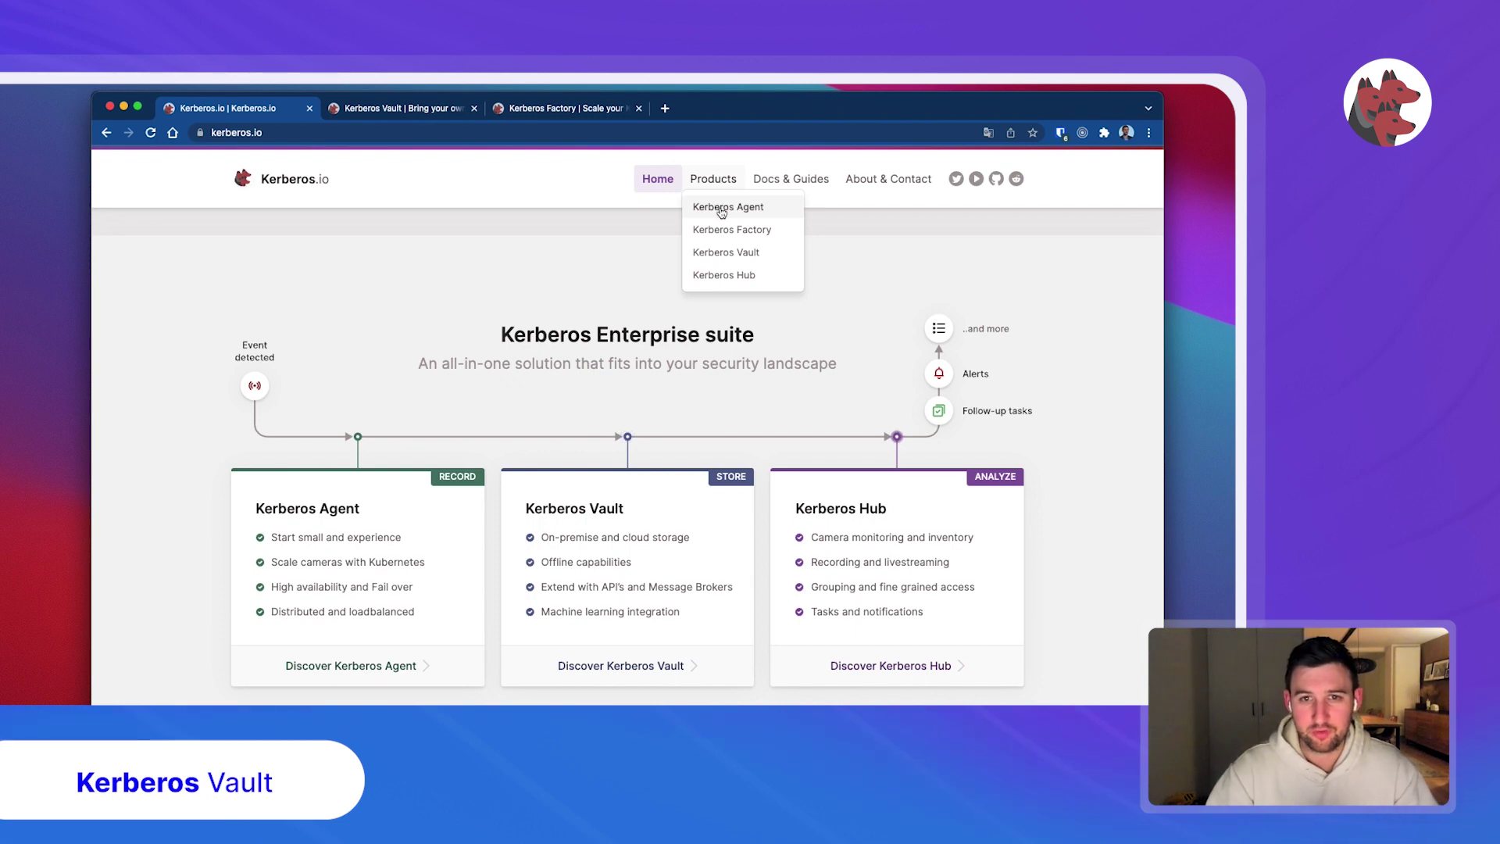
left_click(734, 252)
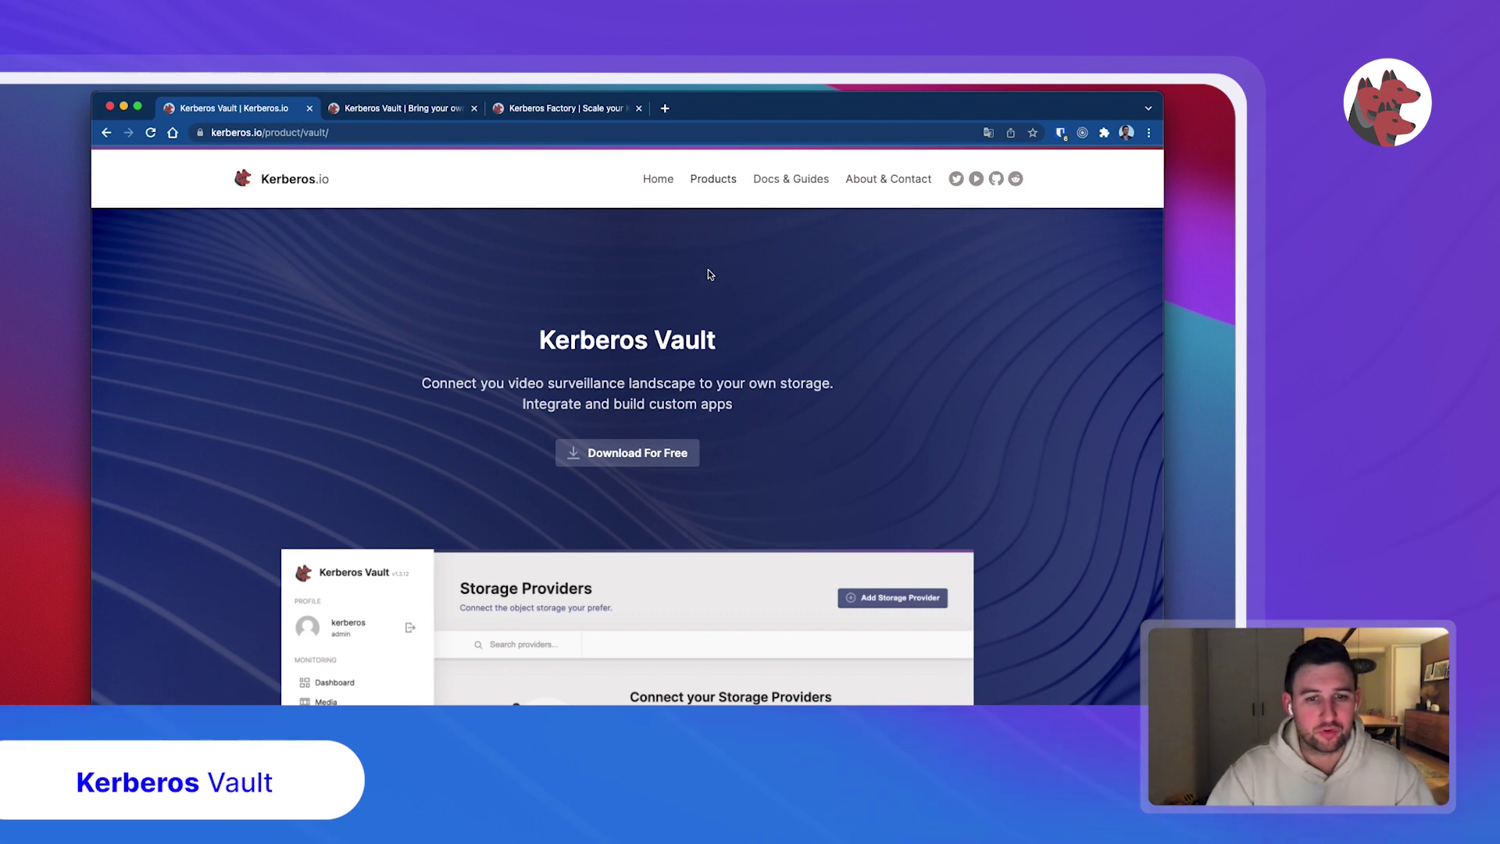
Step: Scroll past the Storage Providers screenshot to the Bring your own Storage, Integrate and Extend, On demand cards
scroll(627, 312, "down", 1)
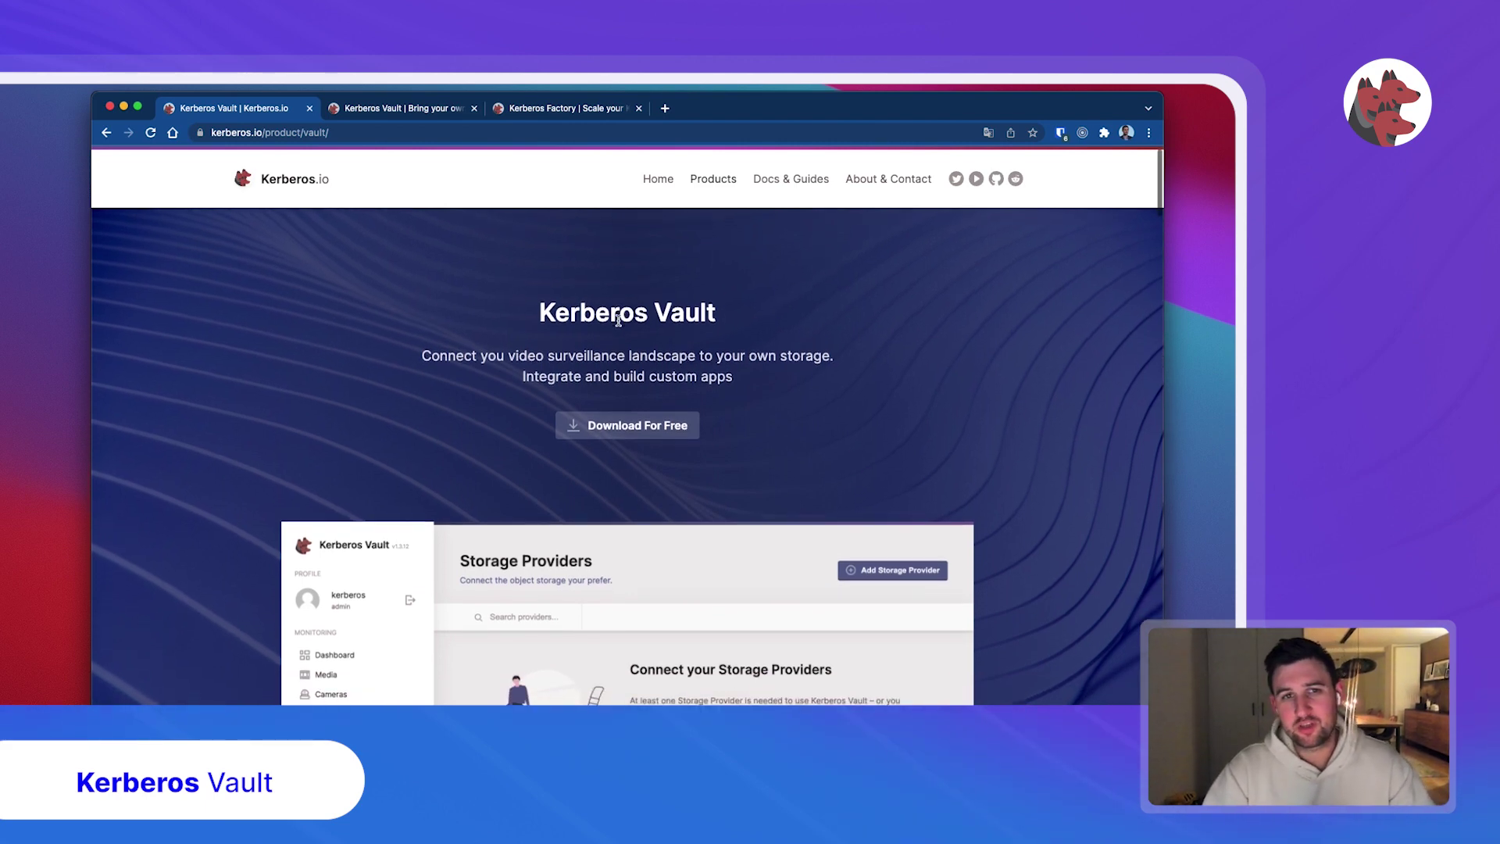
scroll(616, 324, "down", 2)
scroll(617, 323, "down", 2)
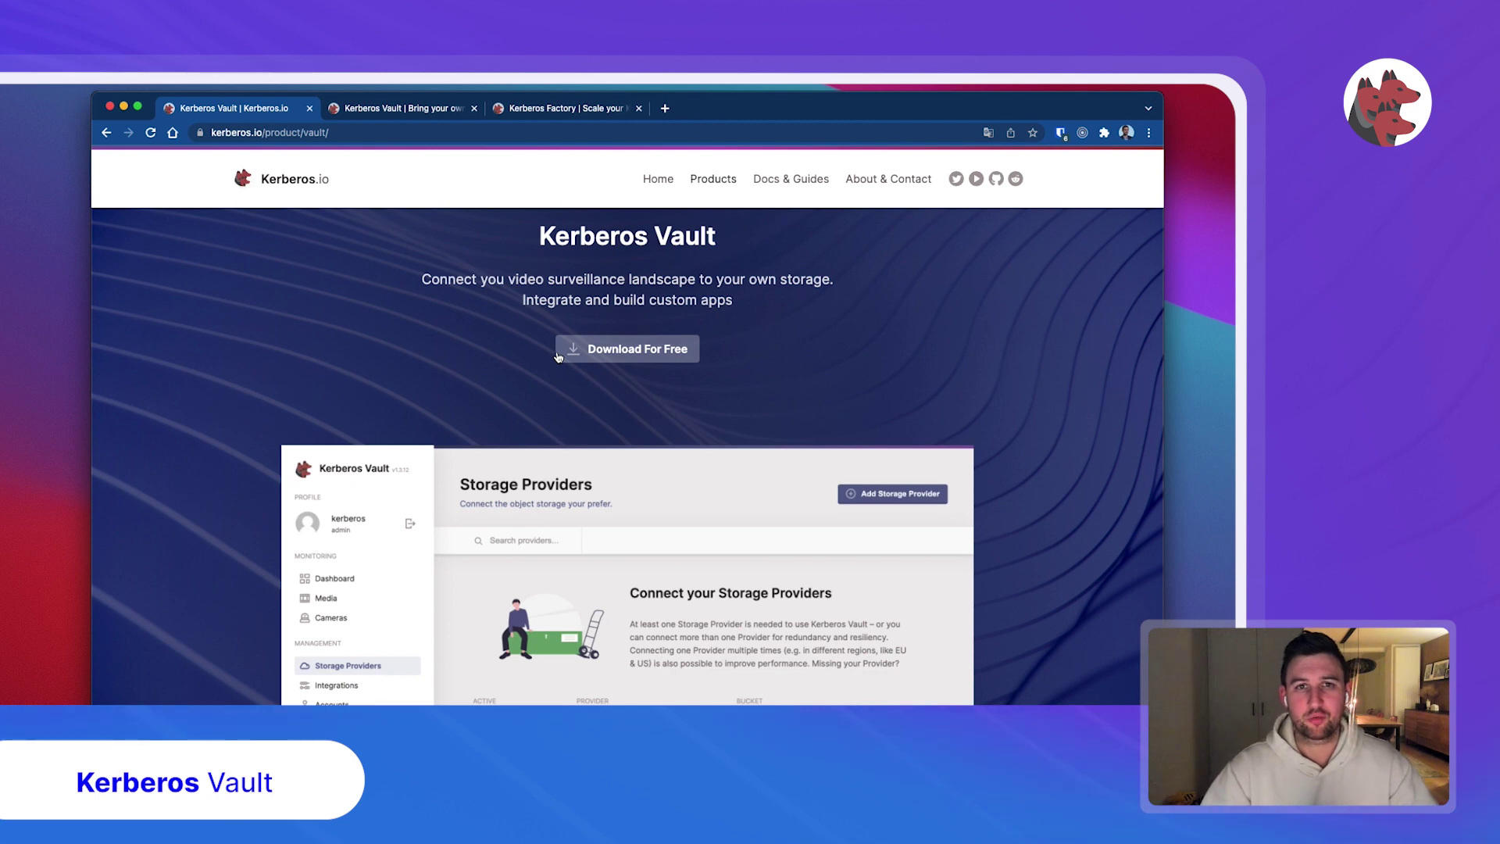
scroll(552, 379, "down", 1)
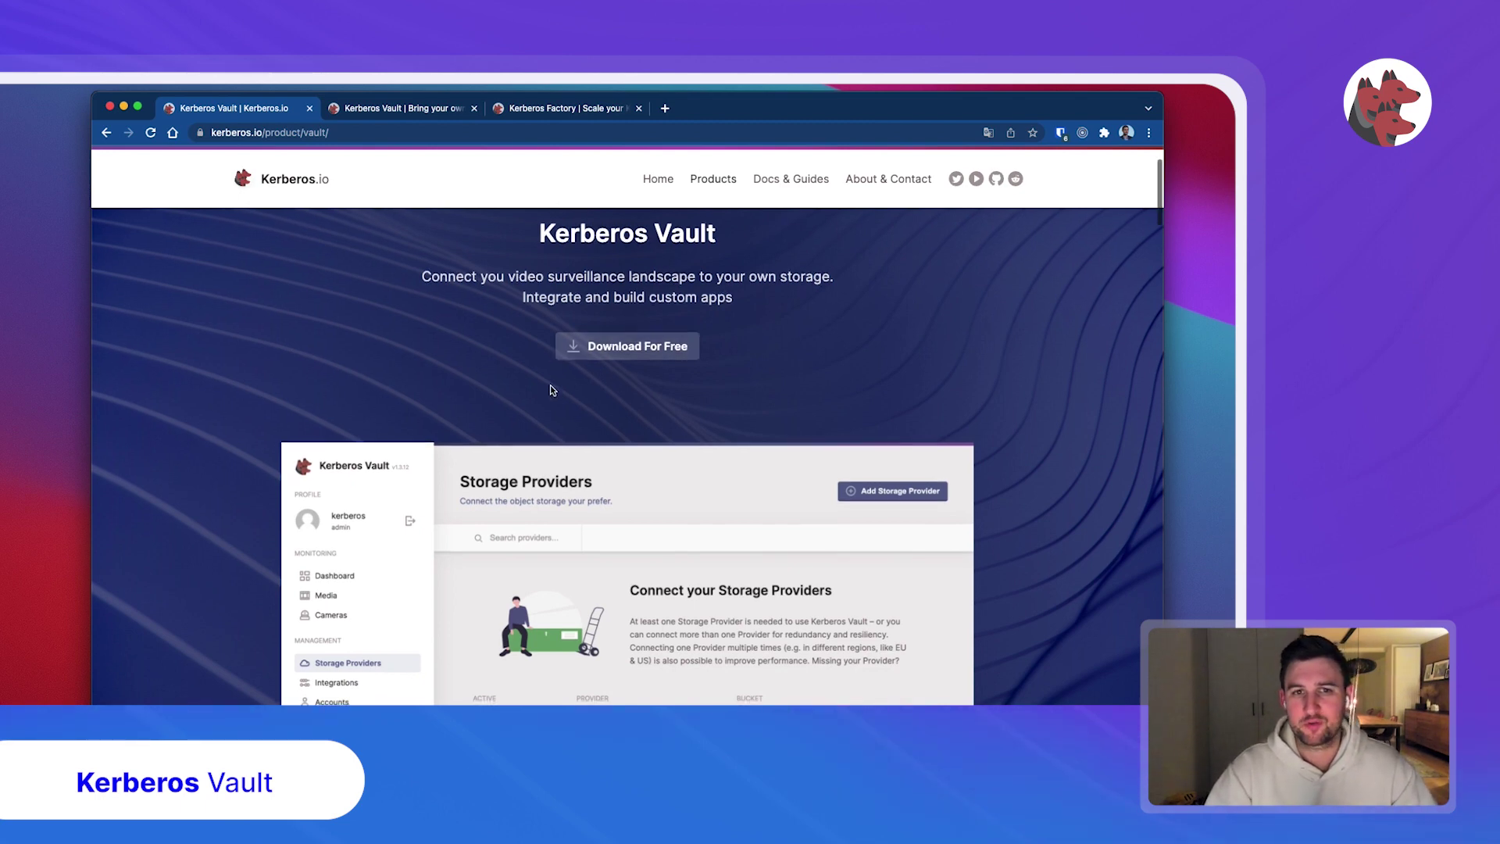
scroll(551, 394, "down", 3)
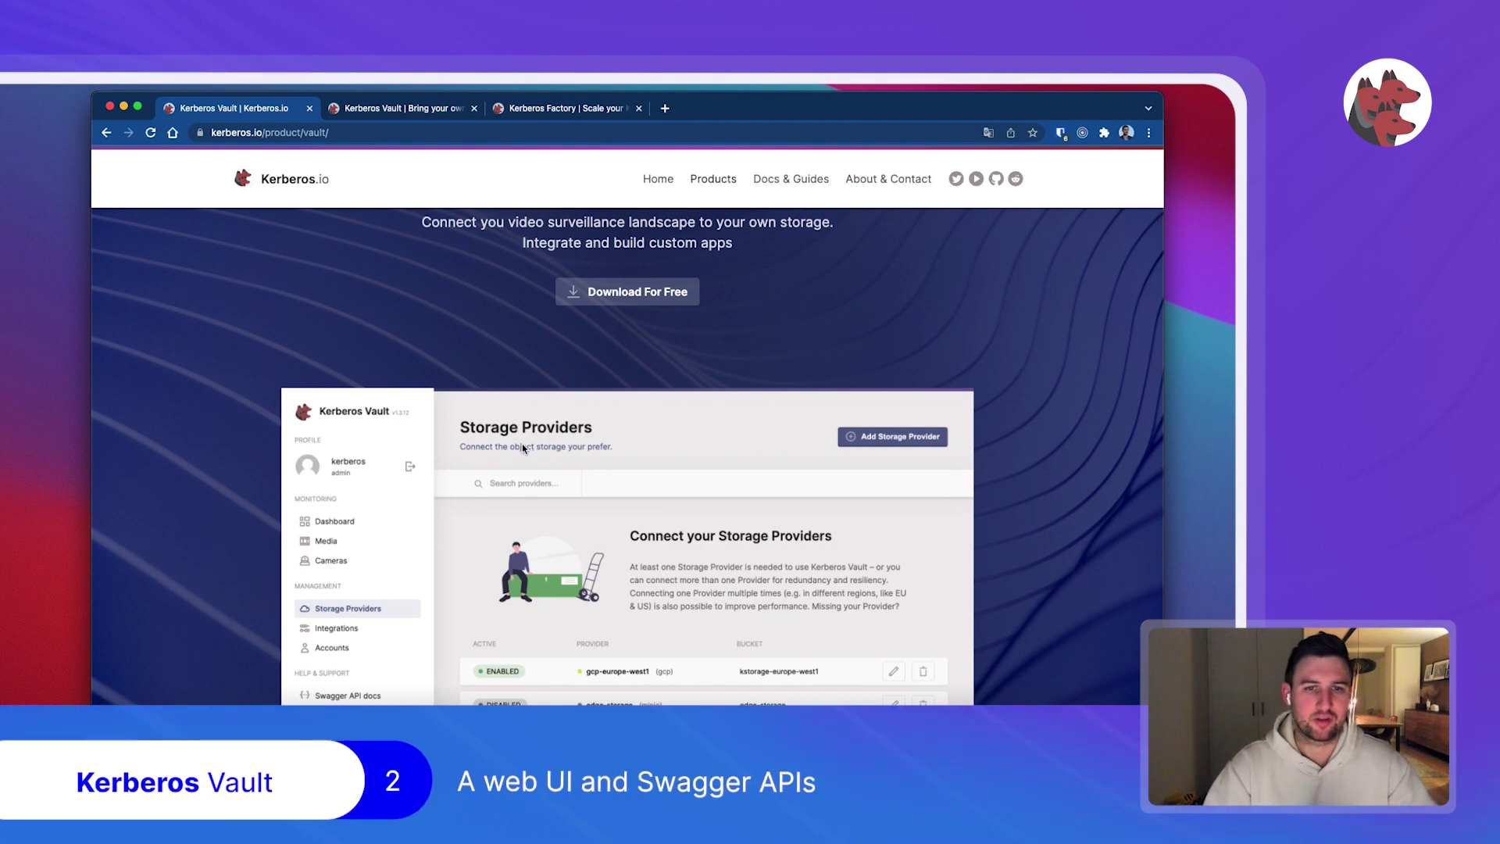
scroll(518, 446, "down", 2)
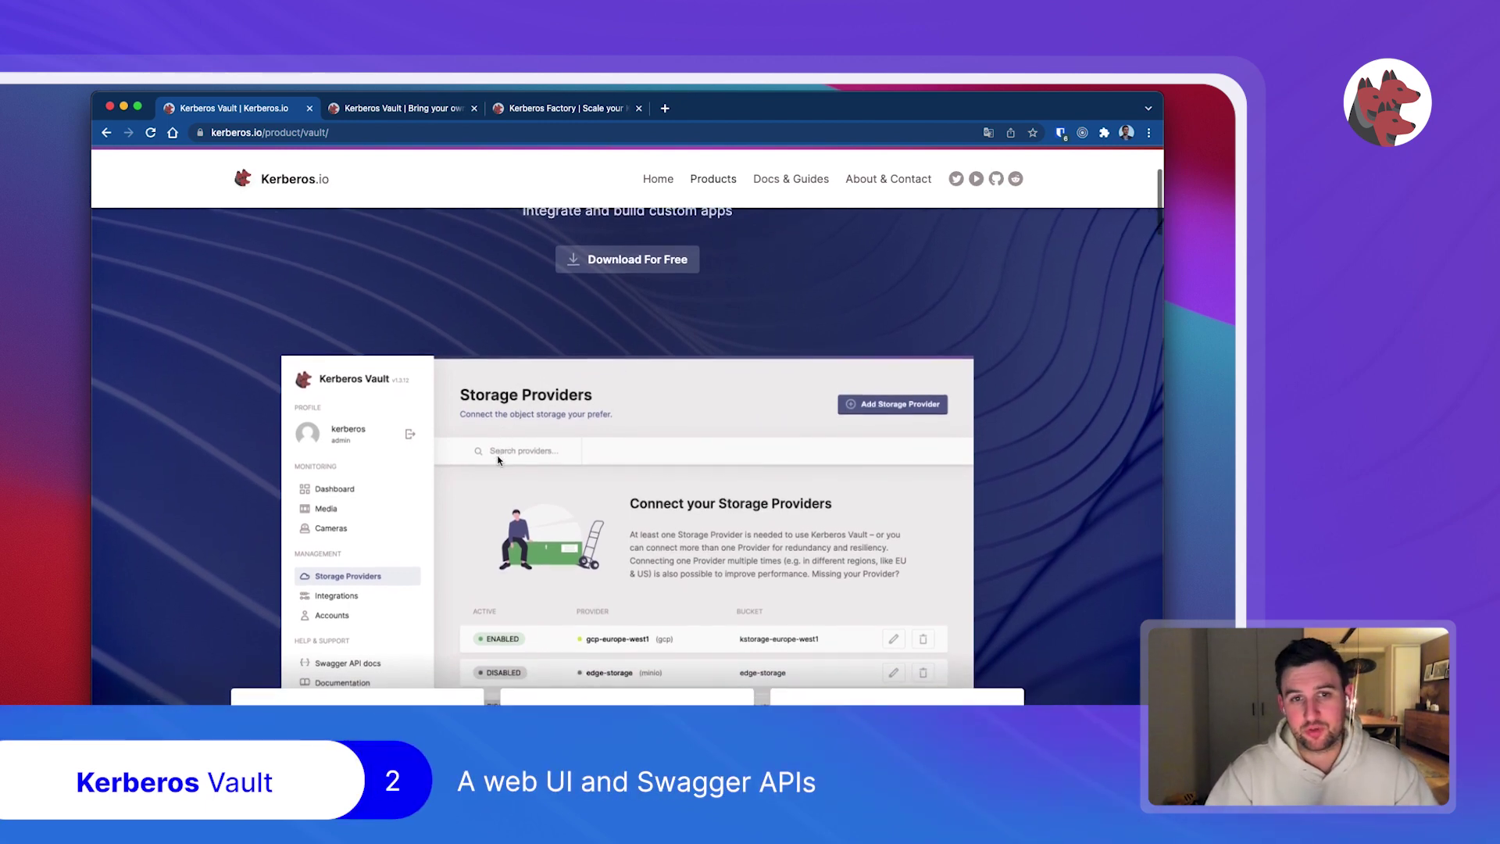
scroll(498, 461, "down", 2)
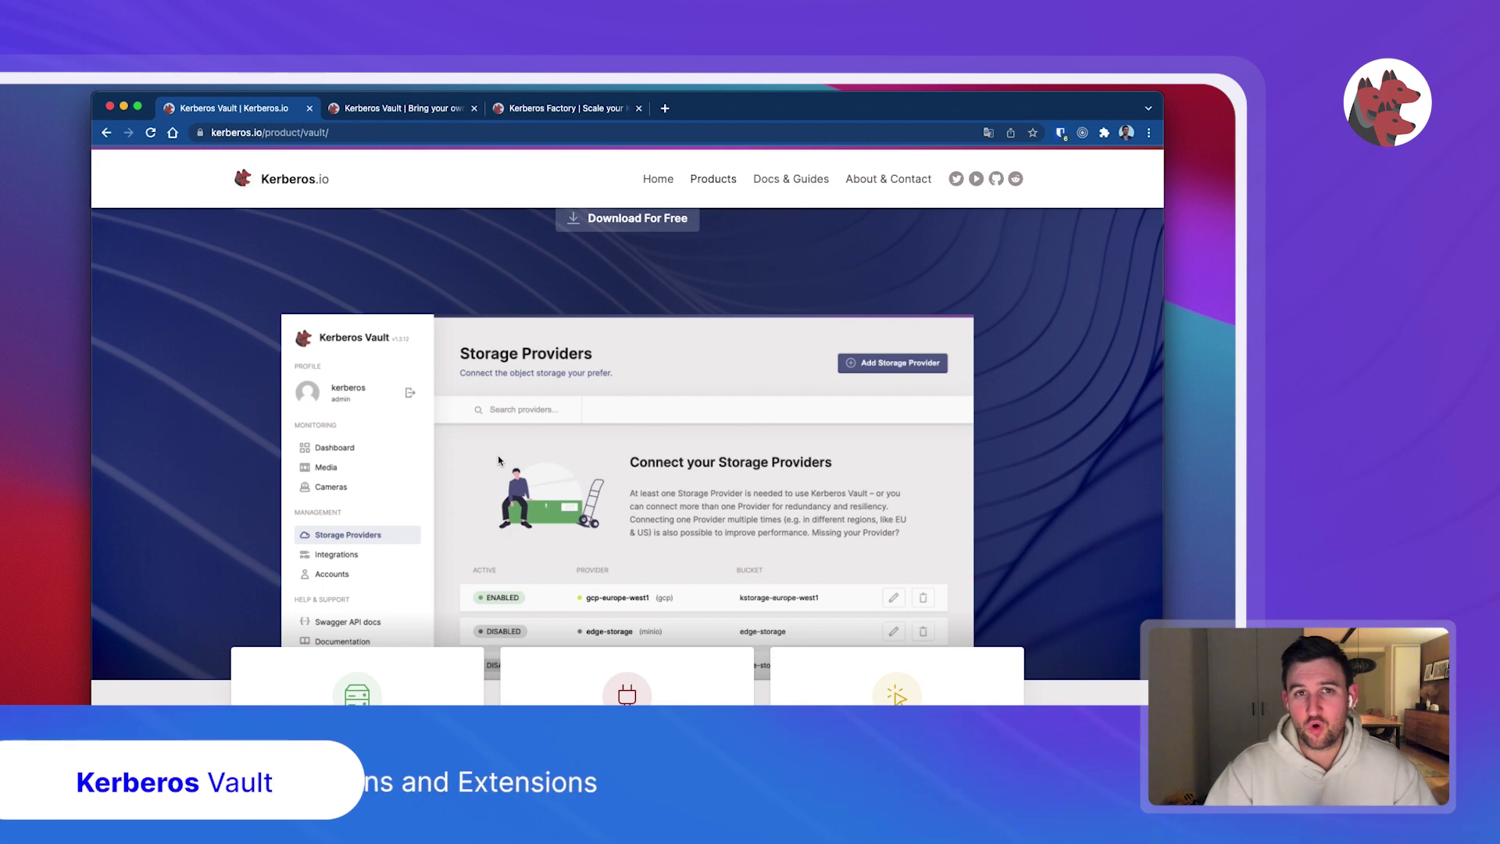
scroll(469, 468, "down", 3)
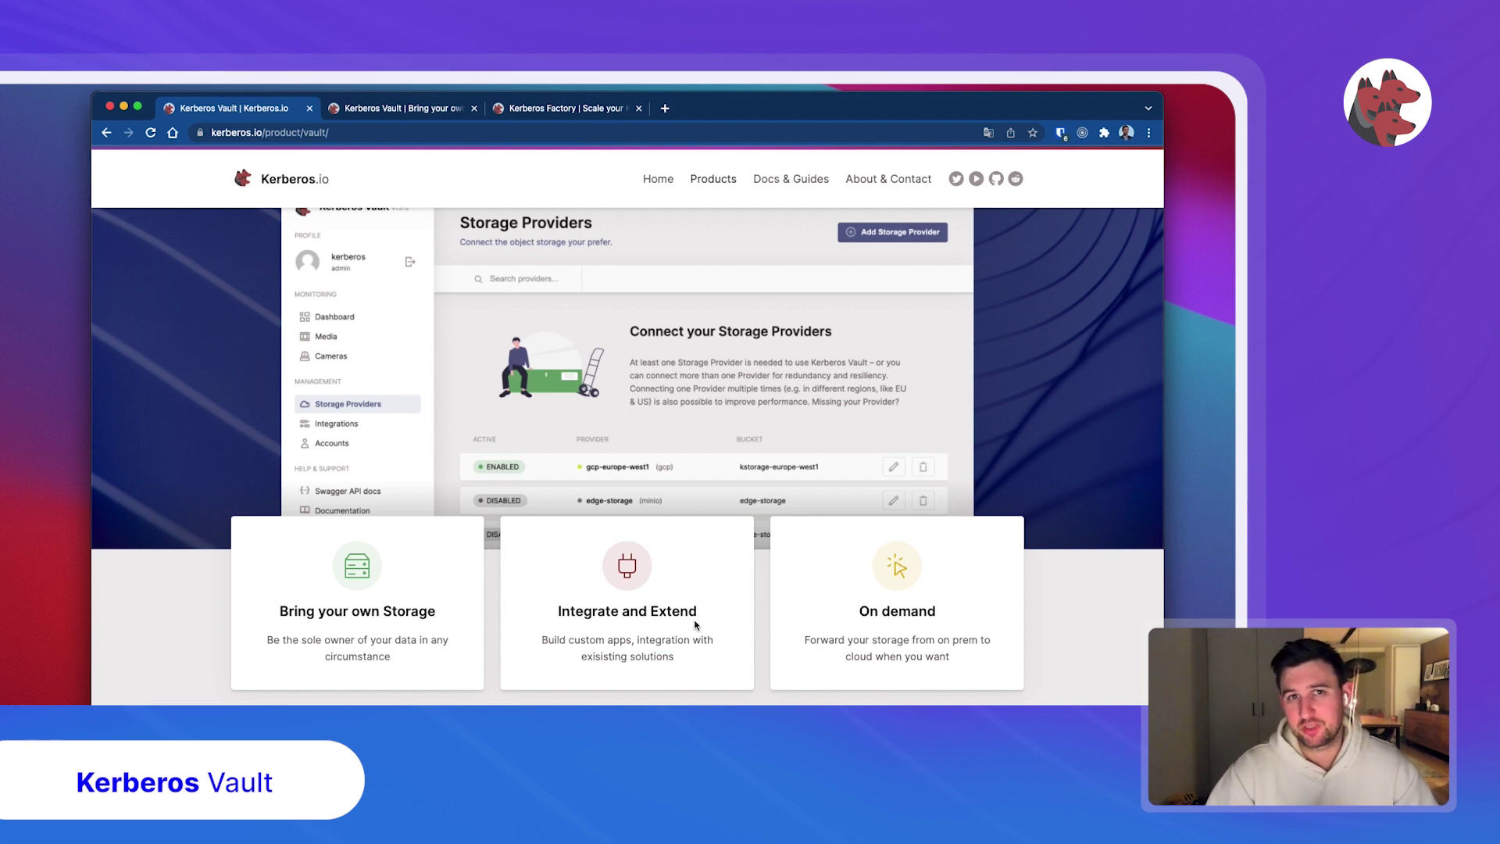
Step: Scroll down the Vault product page through its business-model cards
scroll(694, 626, "down", 4)
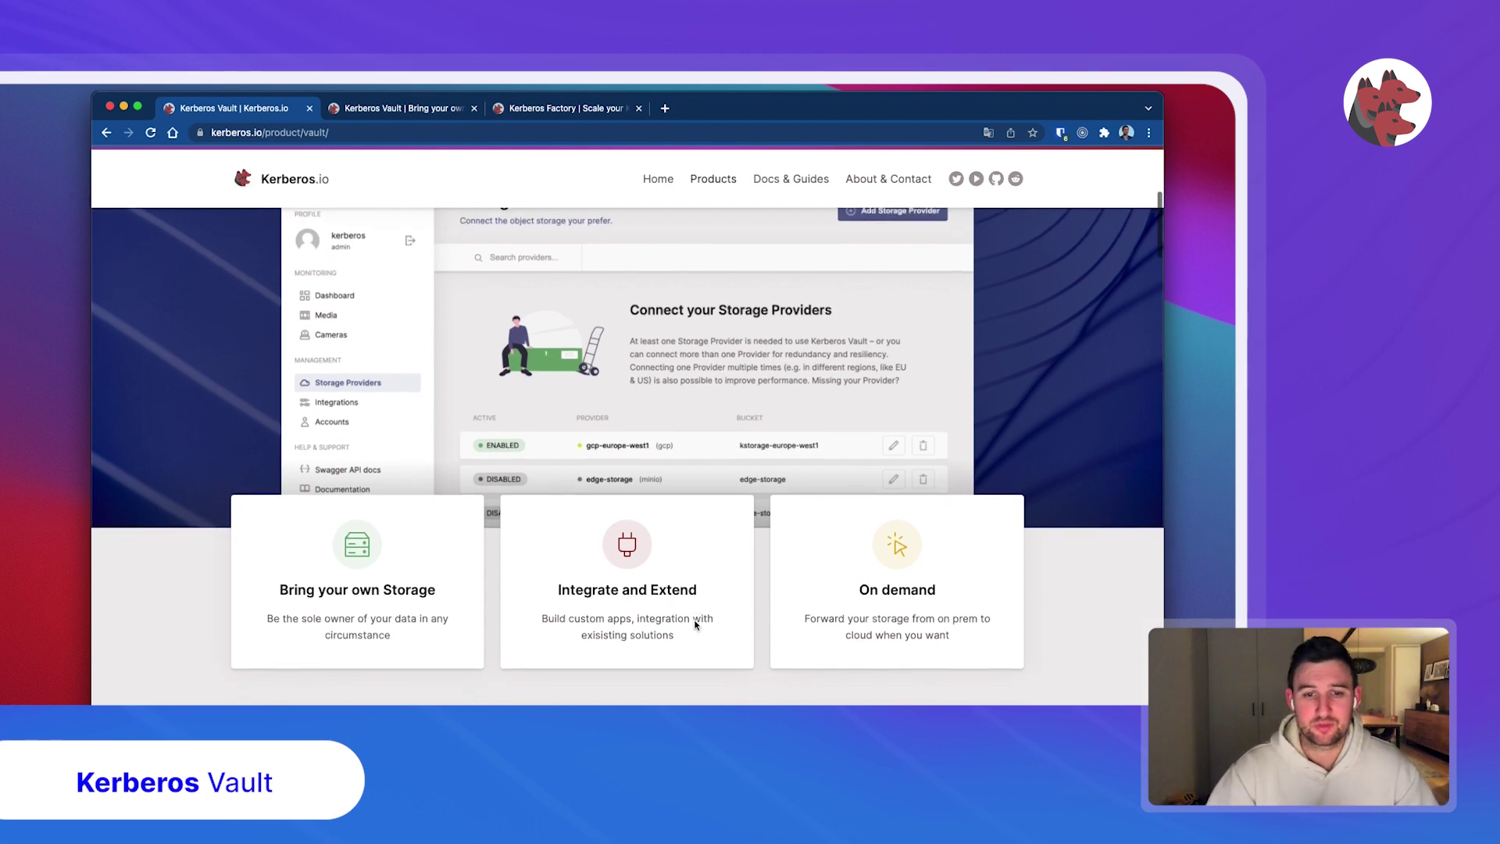
scroll(695, 625, "down", 5)
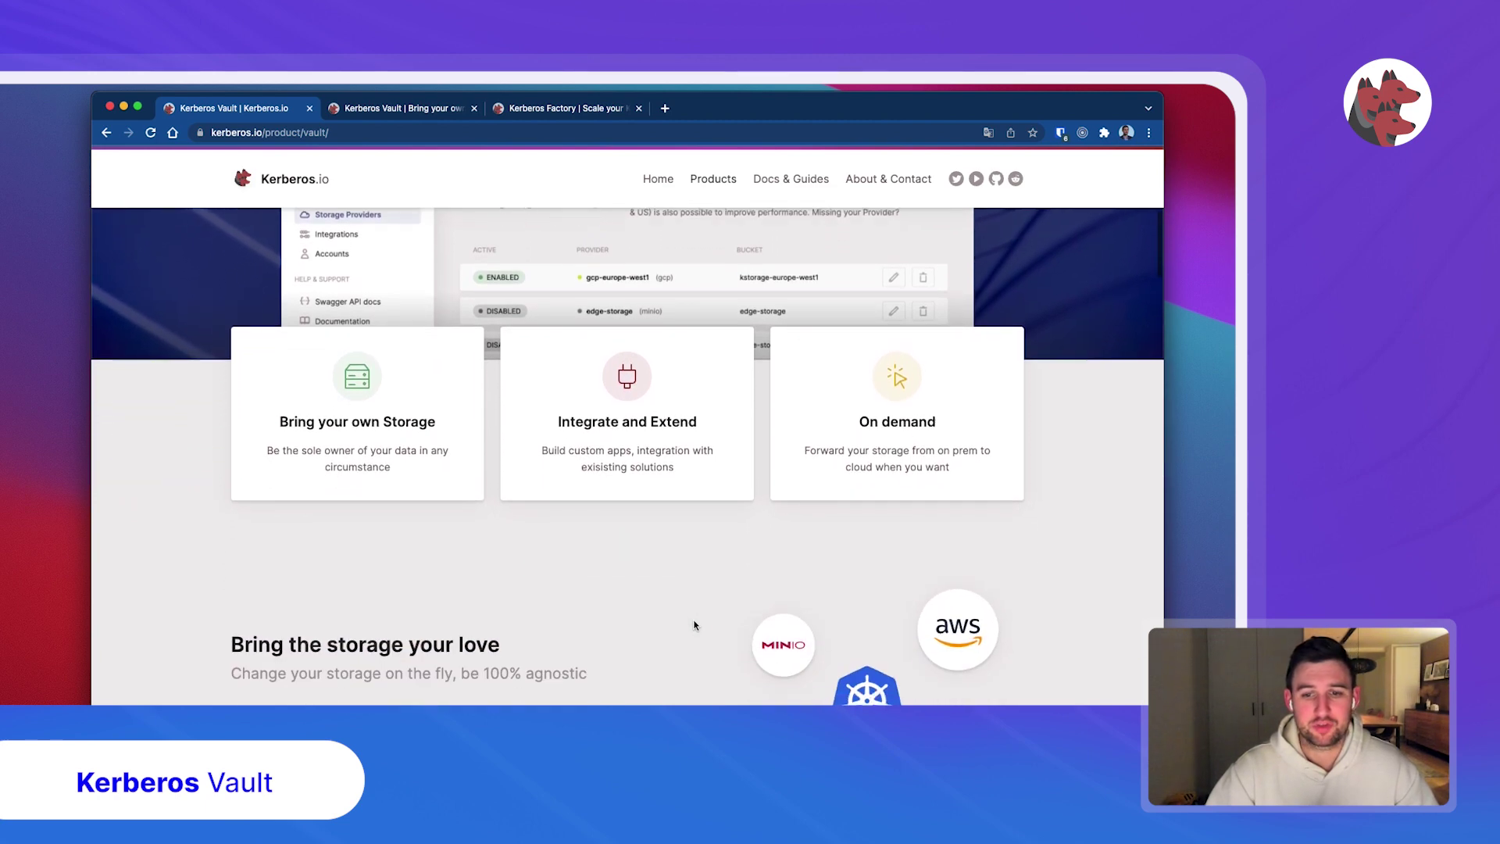
scroll(691, 629, "down", 2)
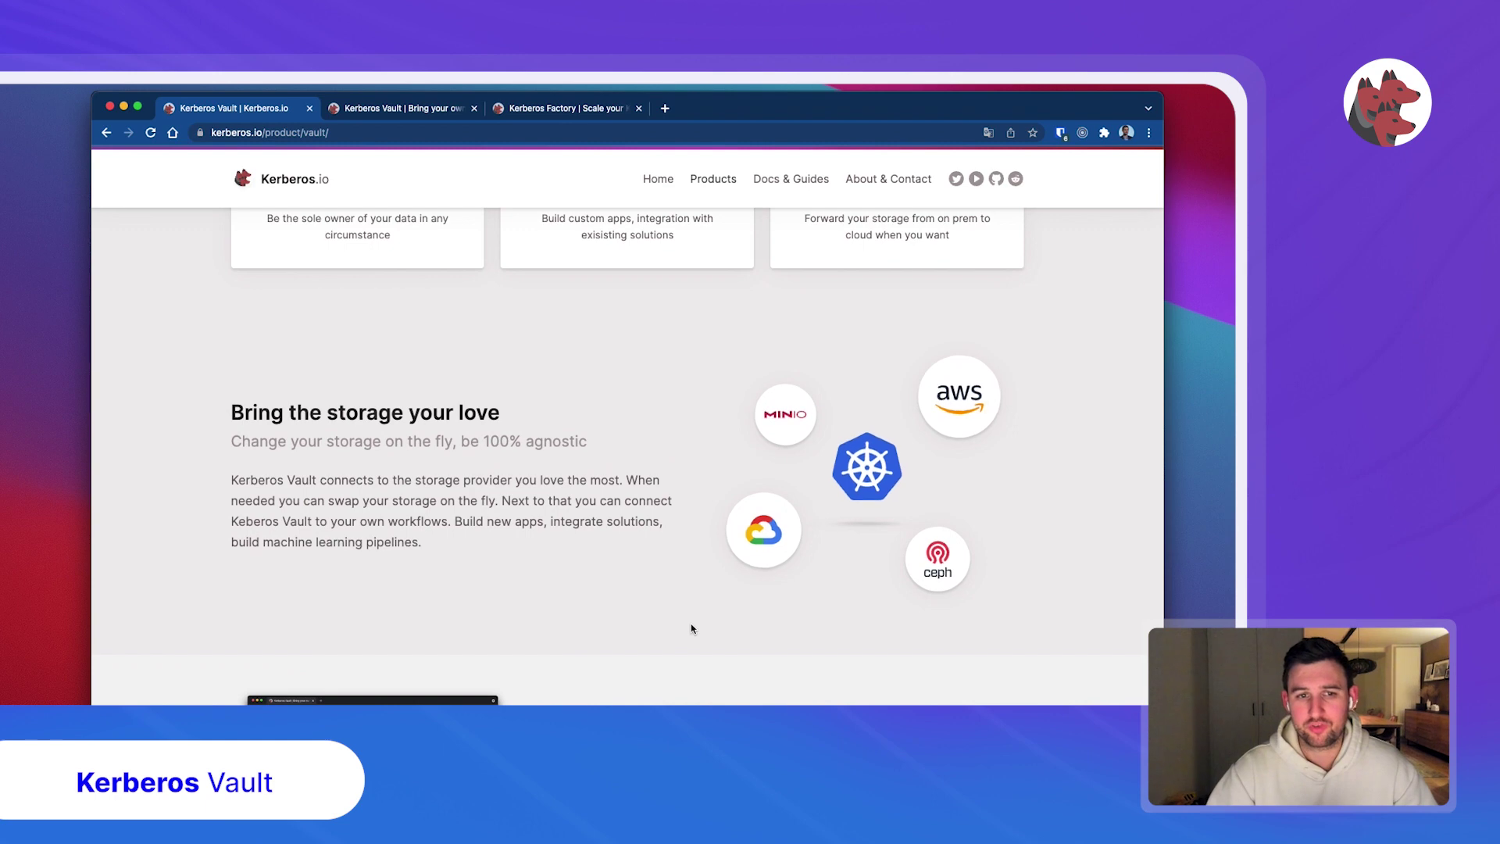
scroll(691, 628, "down", 1)
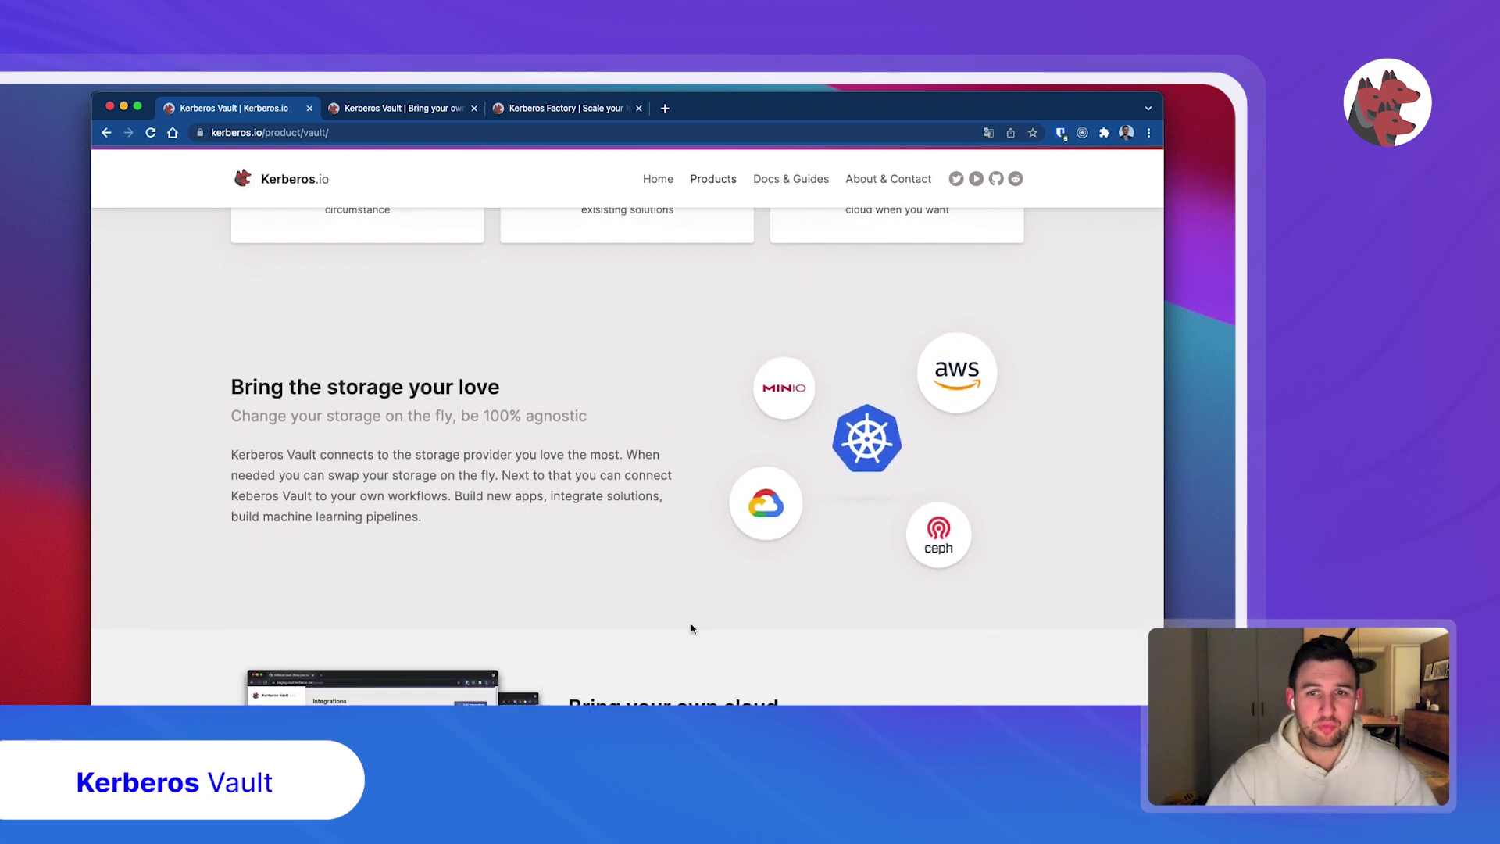
scroll(692, 629, "down", 4)
scroll(691, 628, "down", 2)
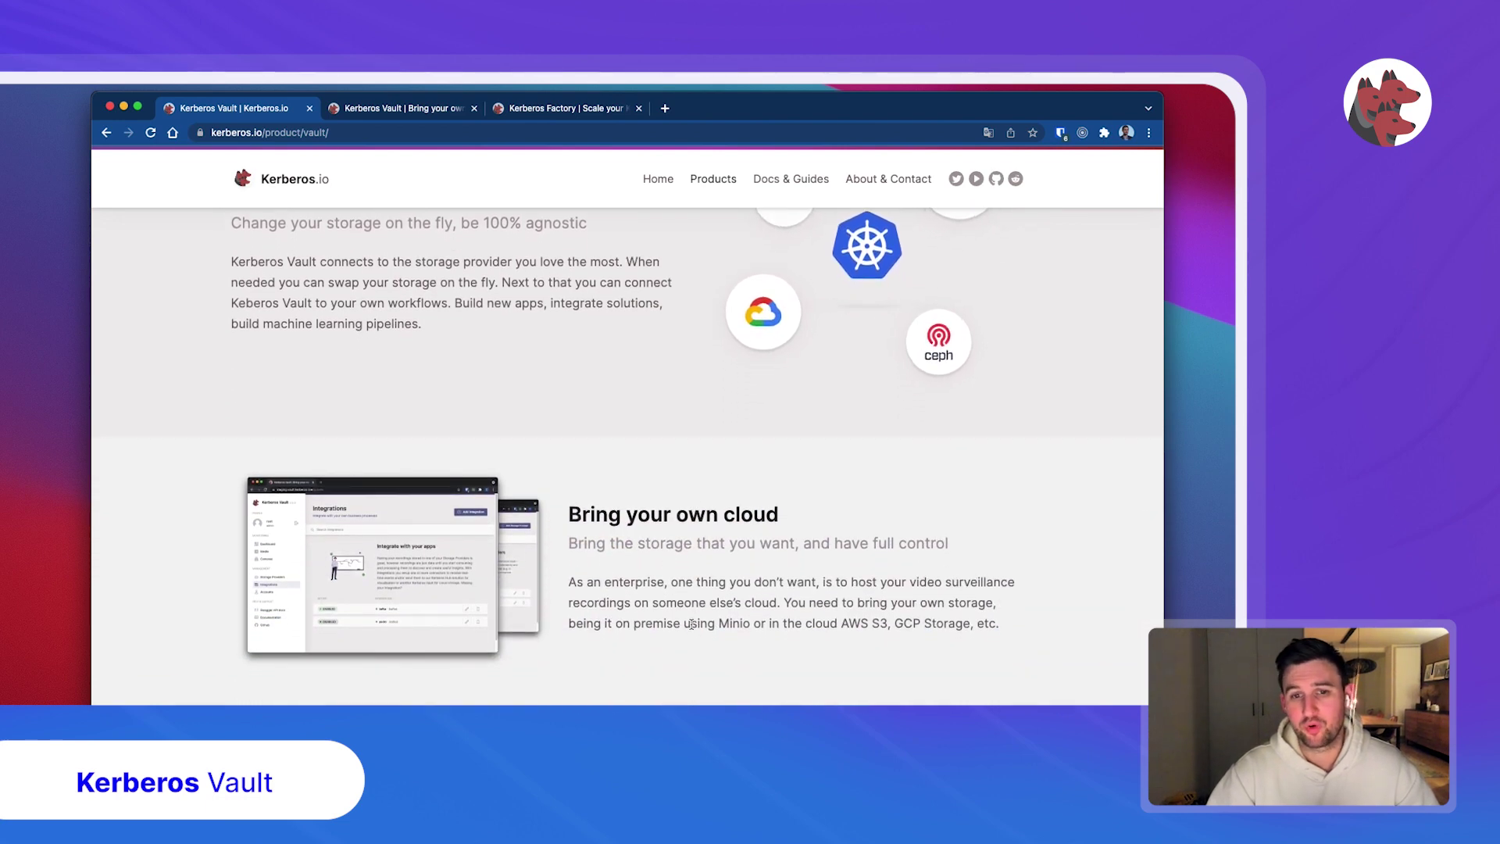
scroll(691, 623, "down", 2)
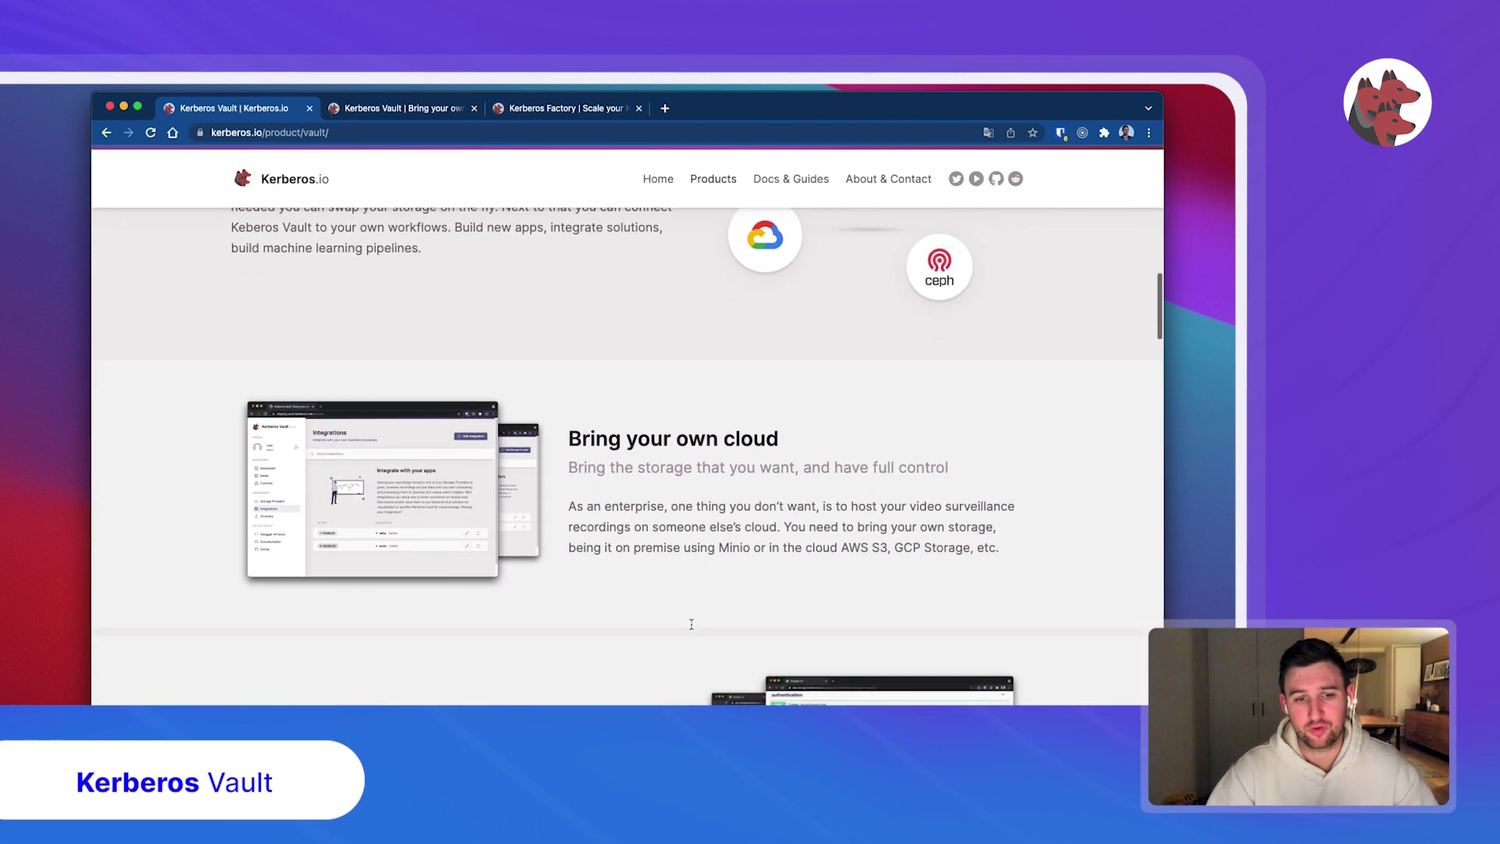
scroll(690, 624, "down", 5)
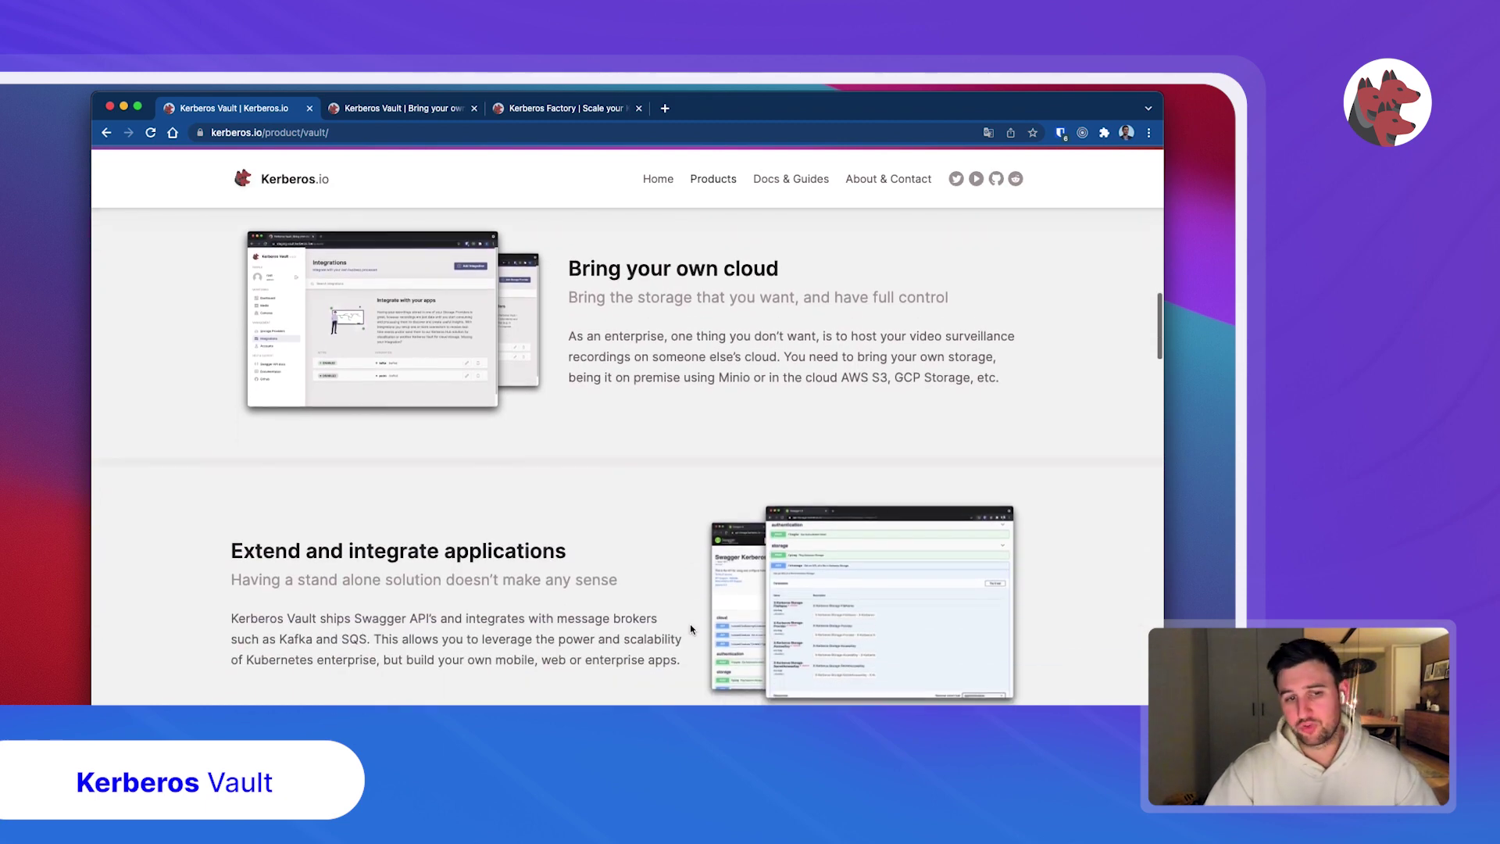
scroll(691, 628, "down", 3)
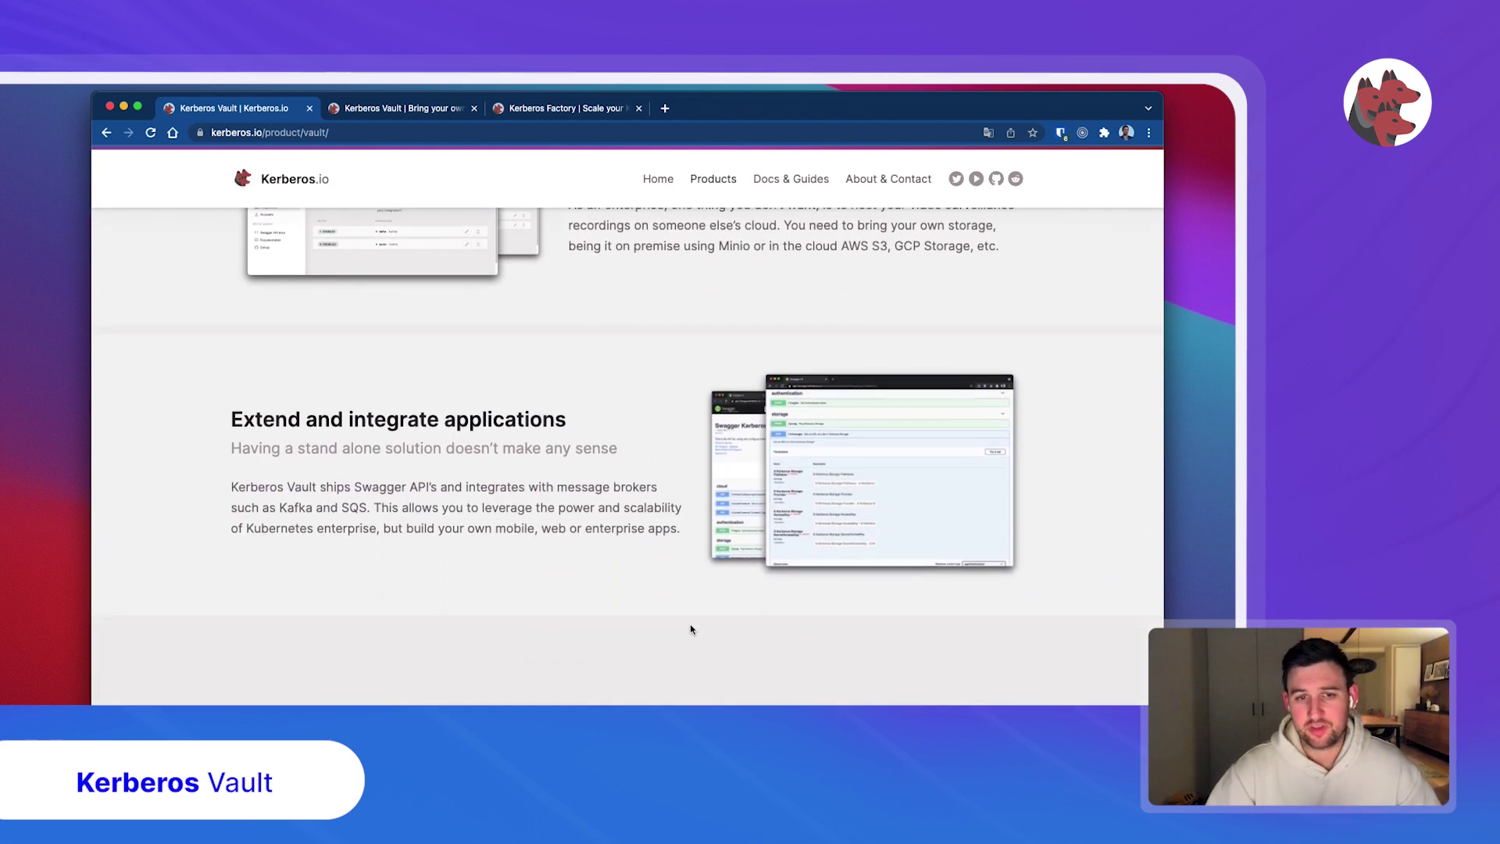
scroll(691, 629, "down", 6)
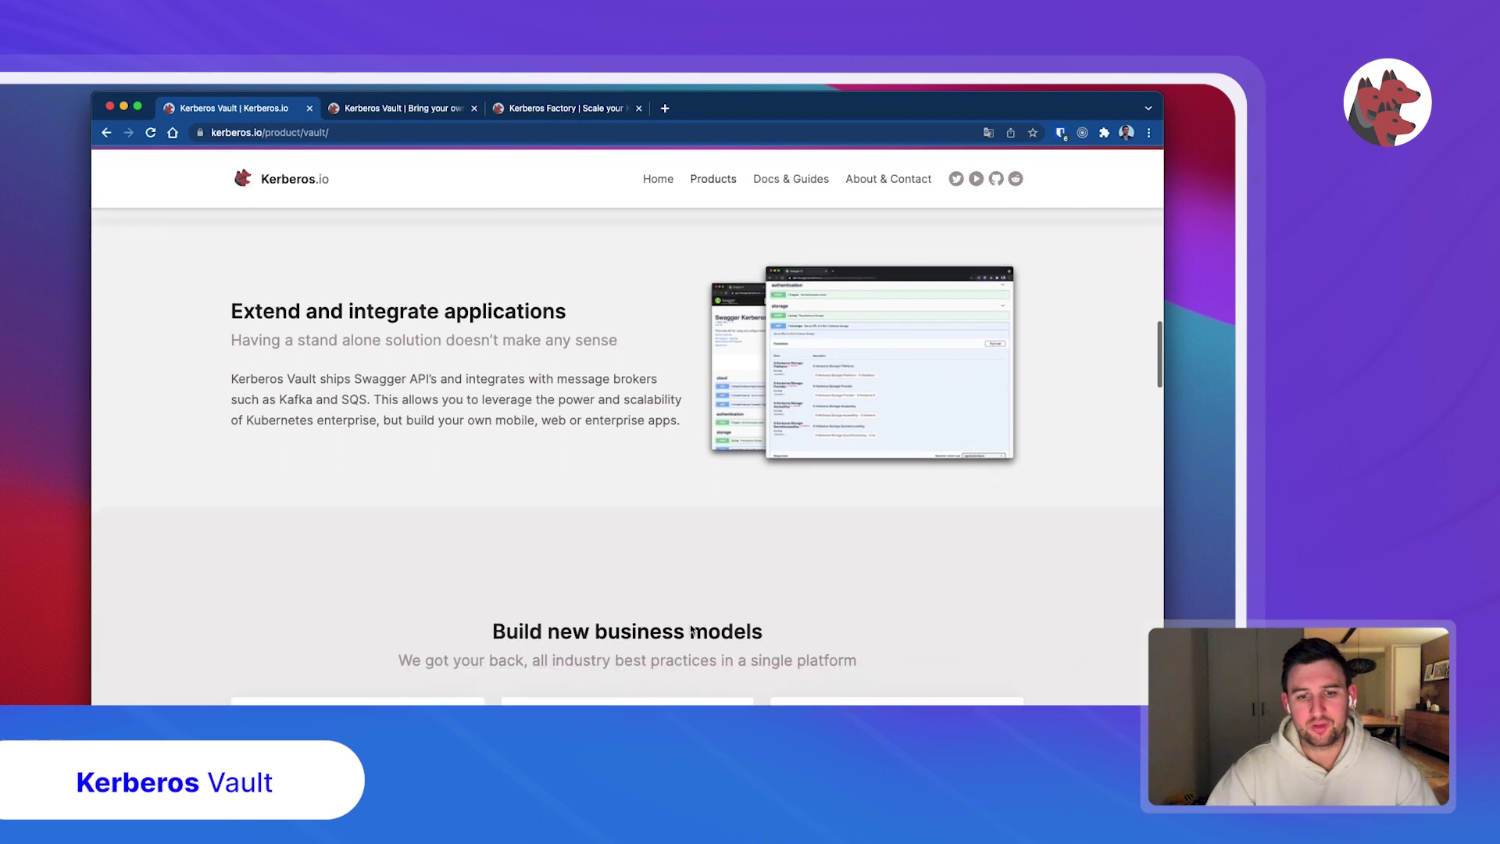
scroll(691, 625, "down", 3)
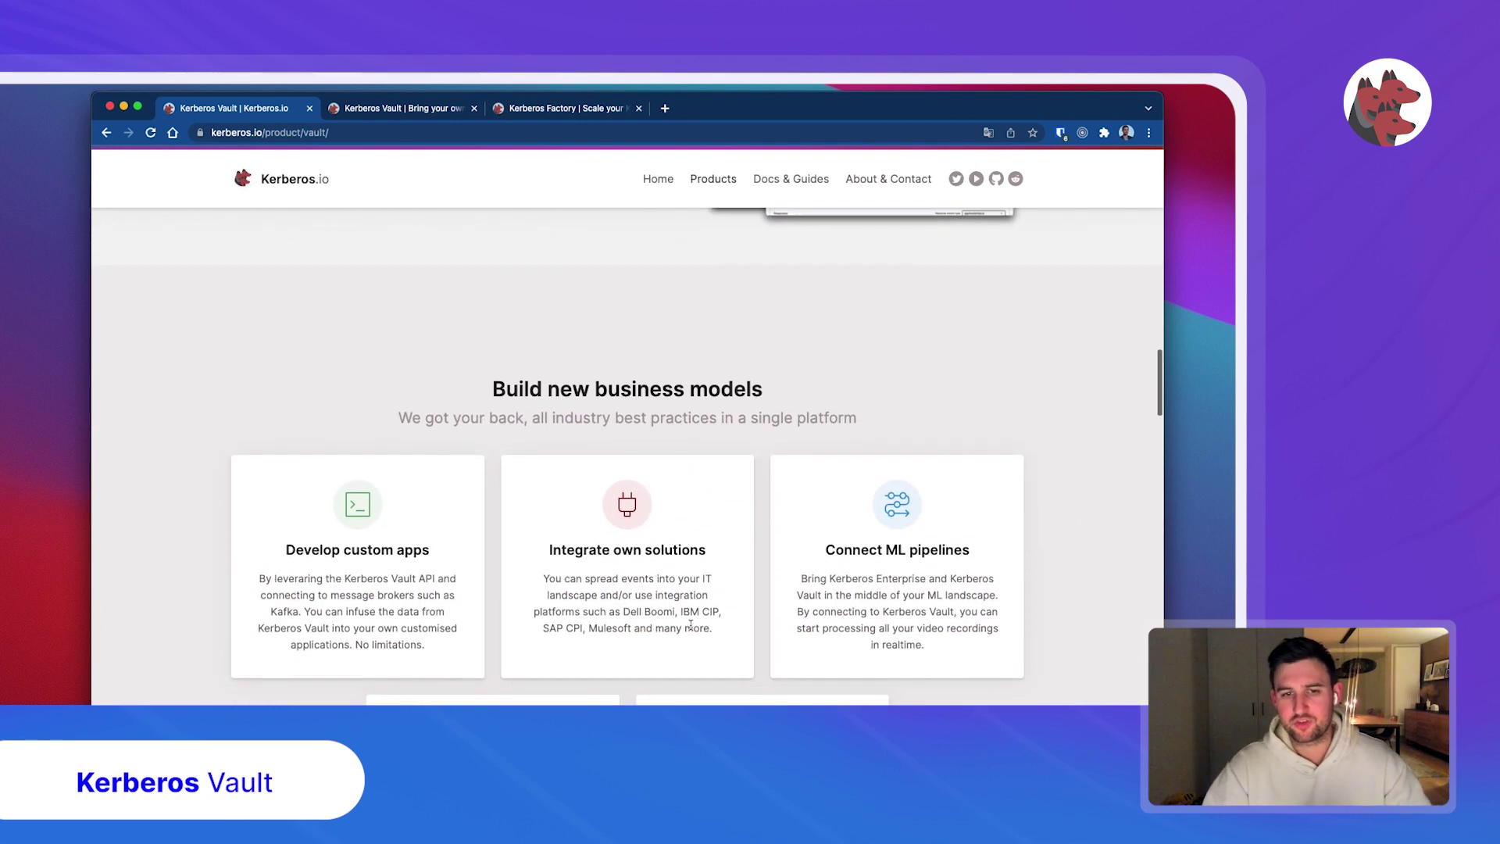
scroll(691, 629, "down", 5)
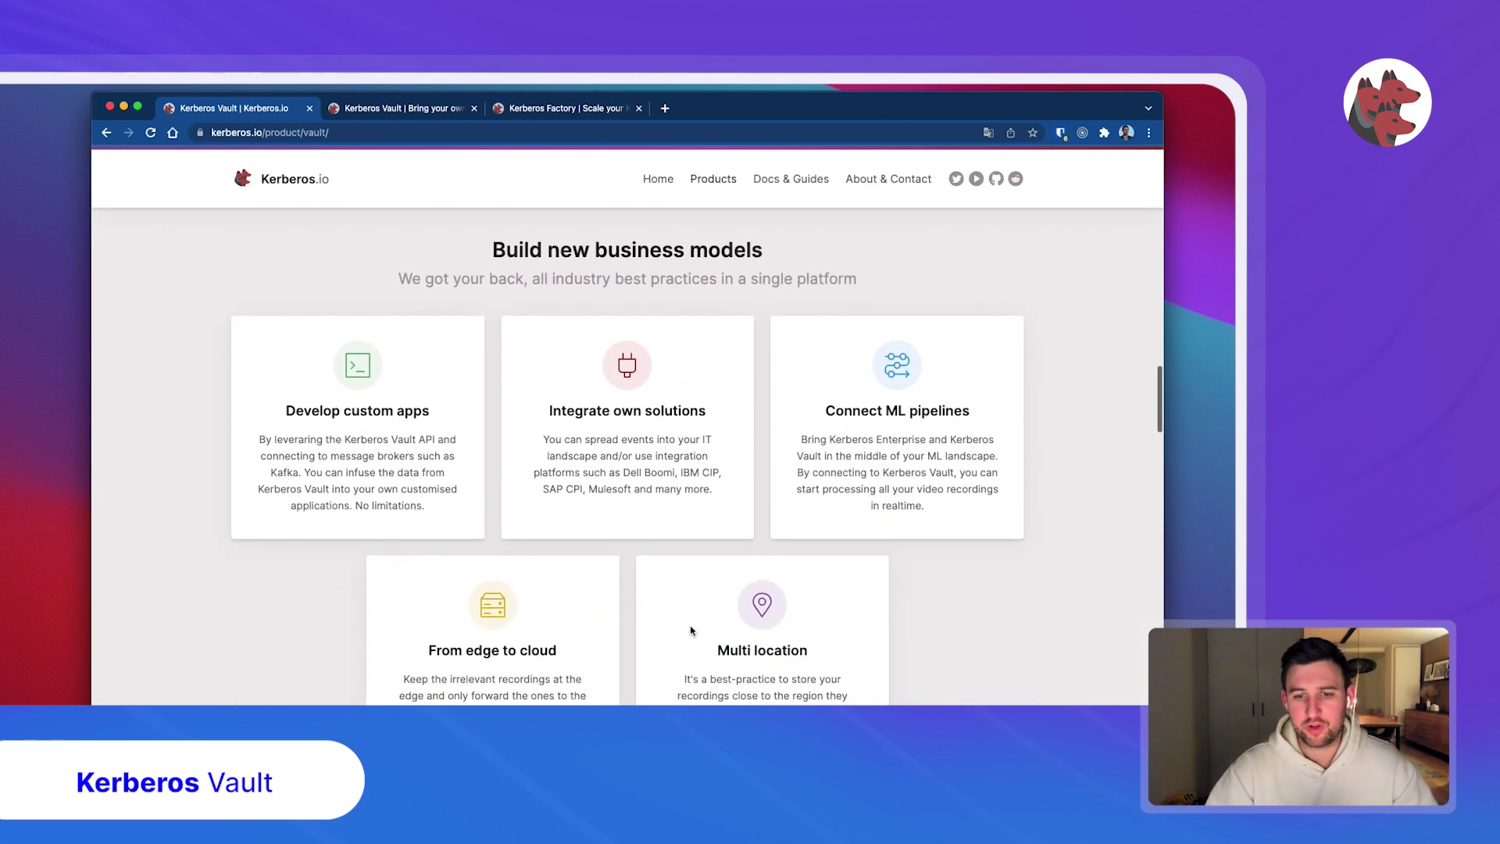
Step: Scroll back up and open Docs & Guides to reach the Kerberos Docs Introduction page
scroll(690, 628, "up", 1)
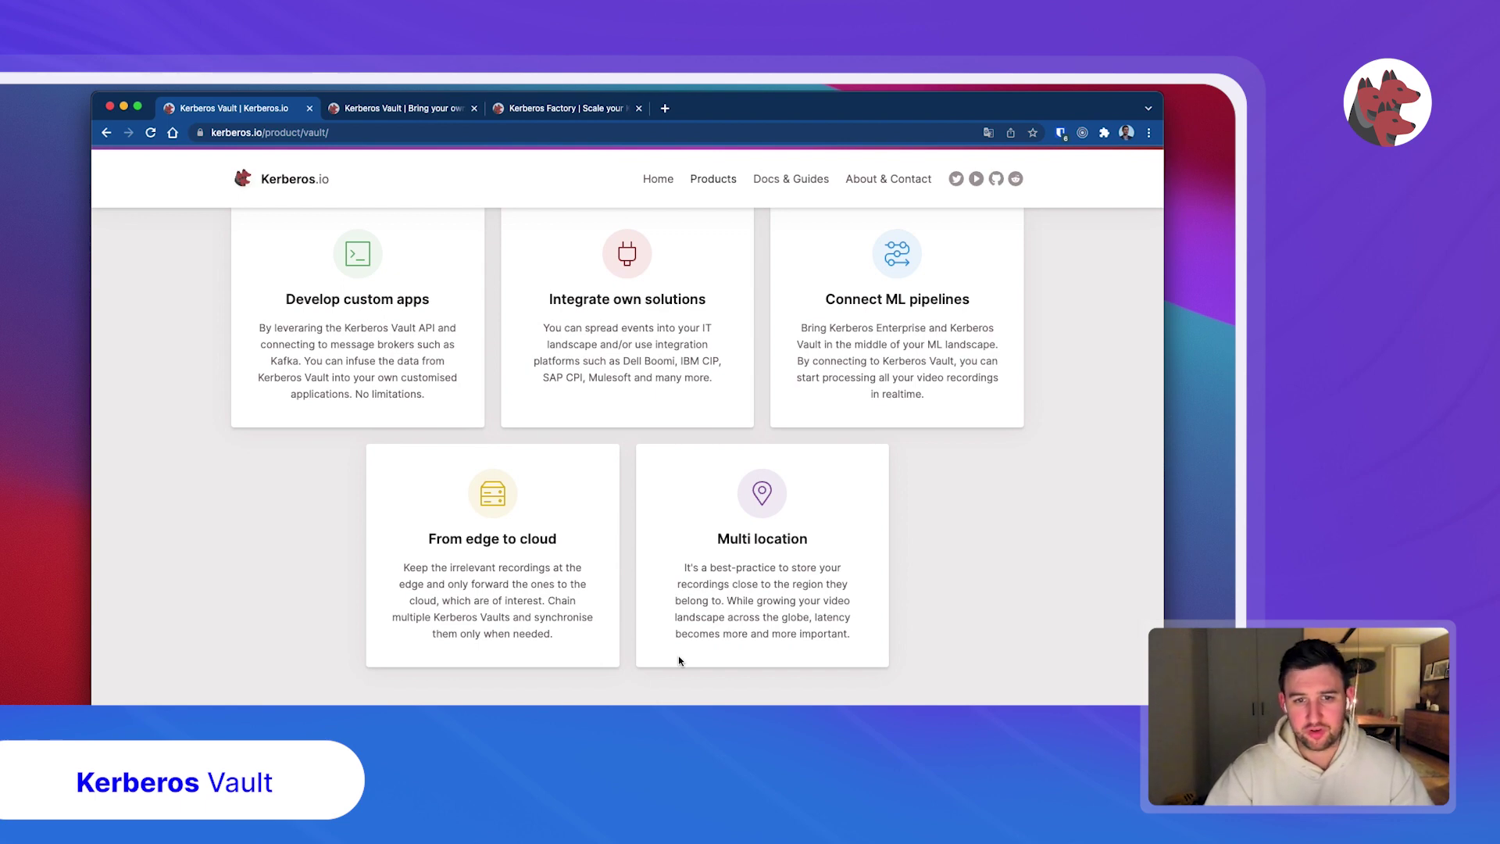
scroll(678, 661, "down", 3)
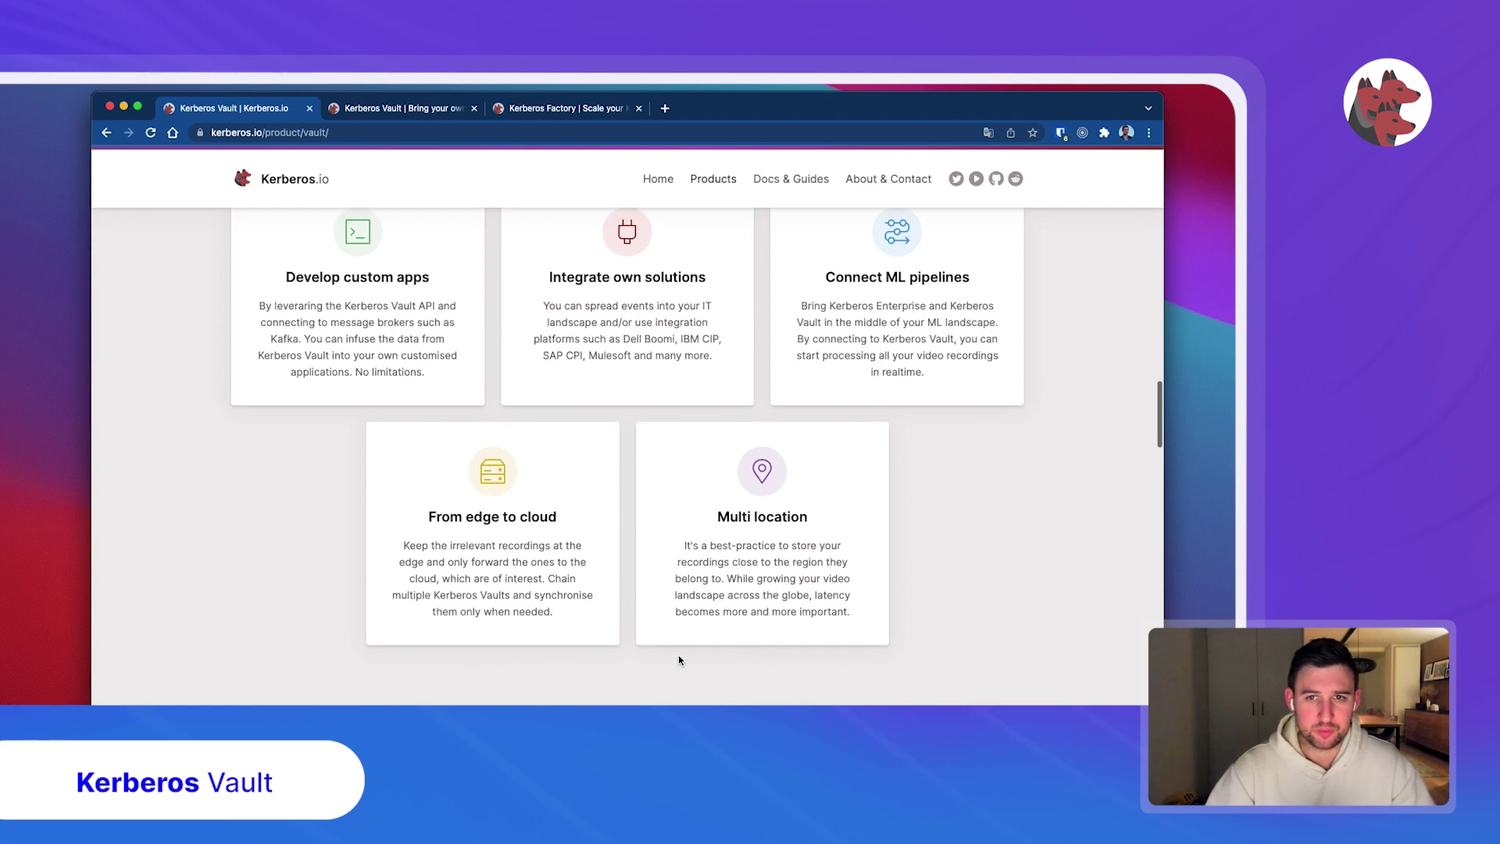
scroll(678, 655, "up", 4)
scroll(678, 655, "up", 5)
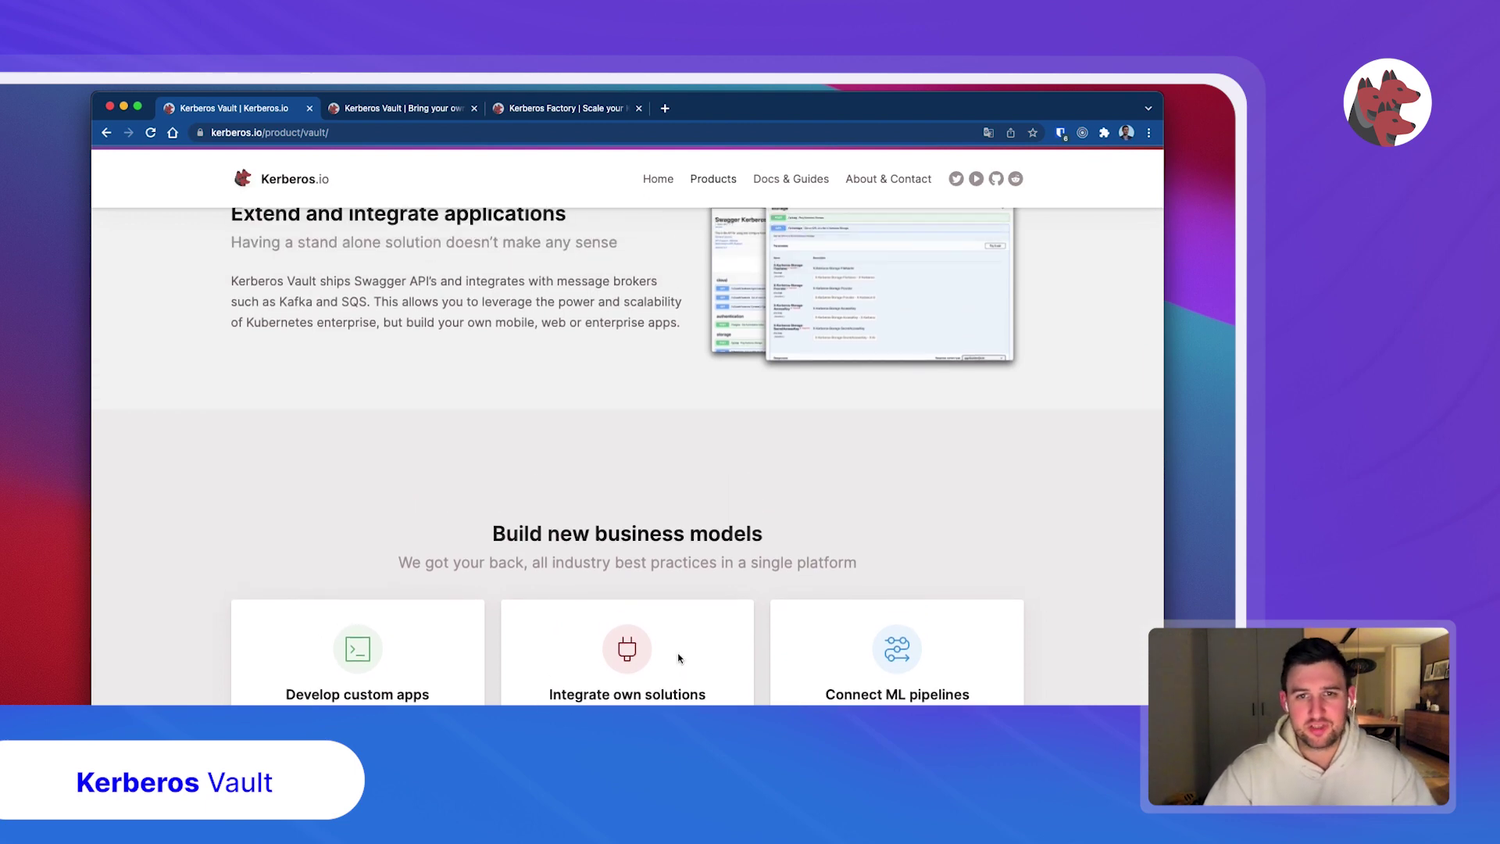
scroll(678, 658, "up", 2)
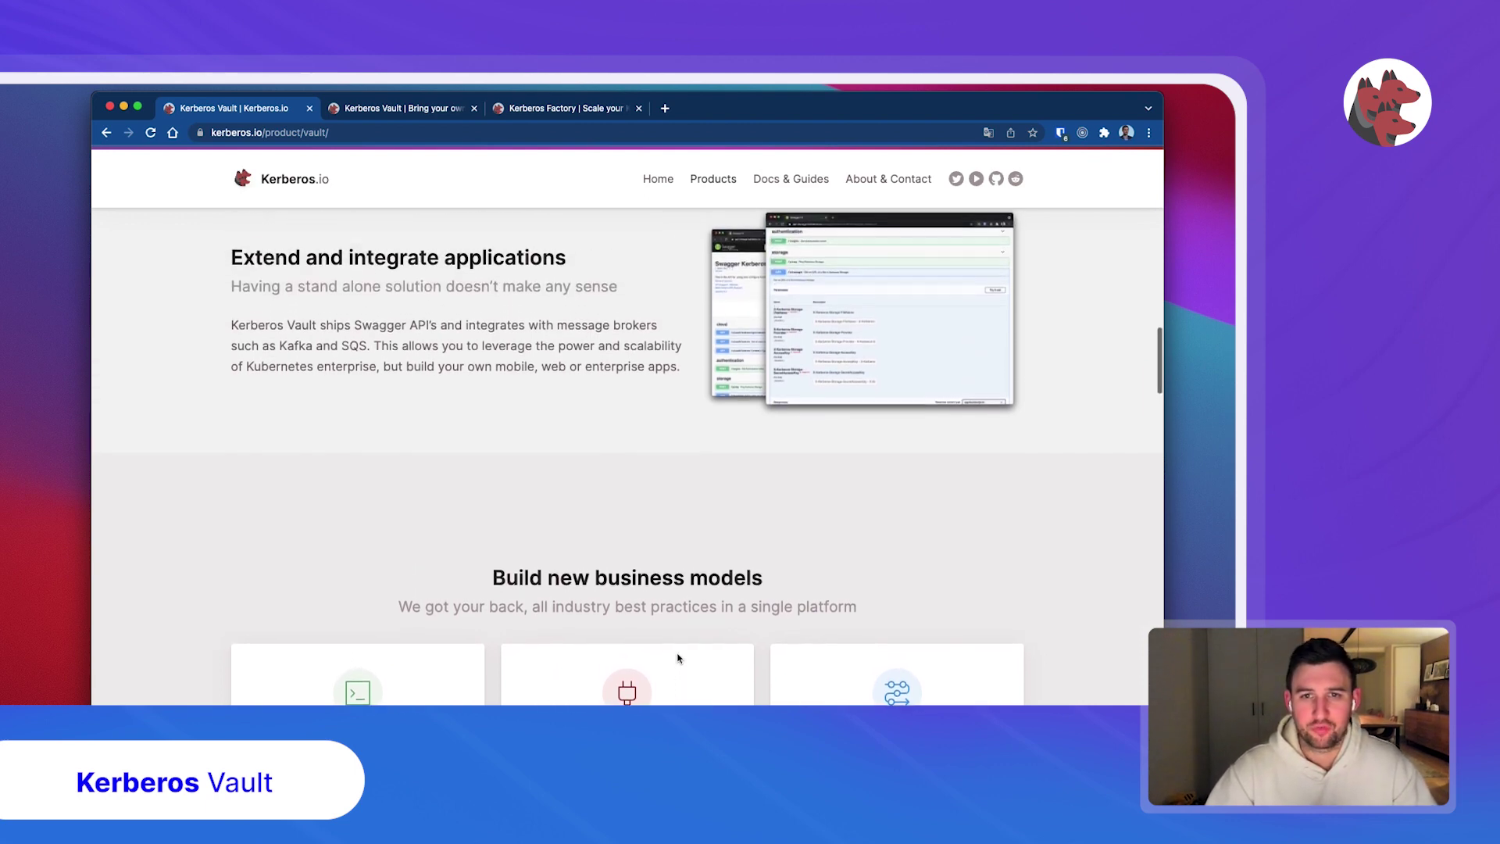
scroll(678, 658, "up", 2)
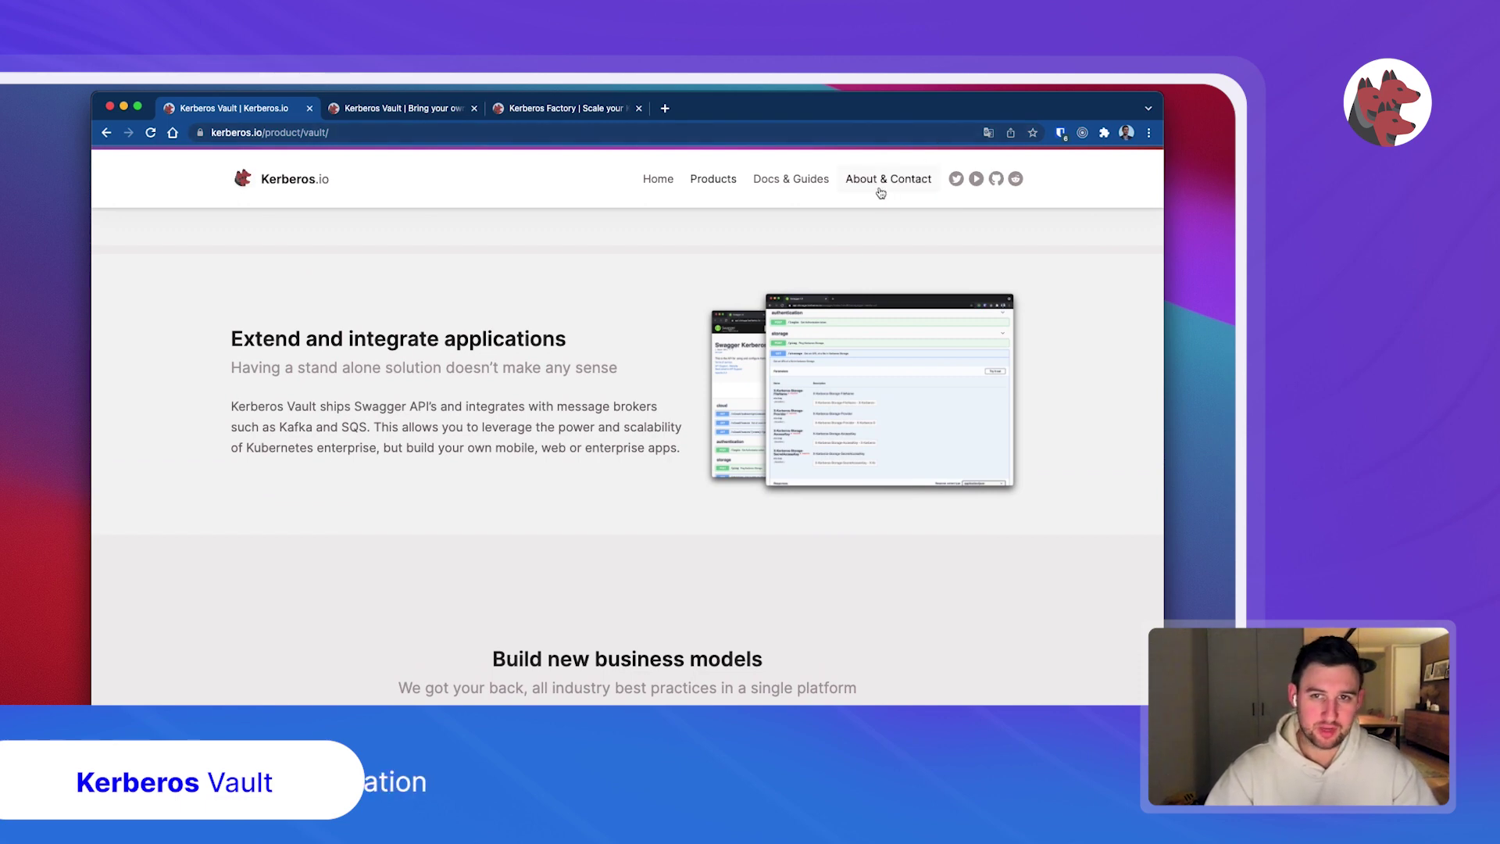
left_click(813, 179)
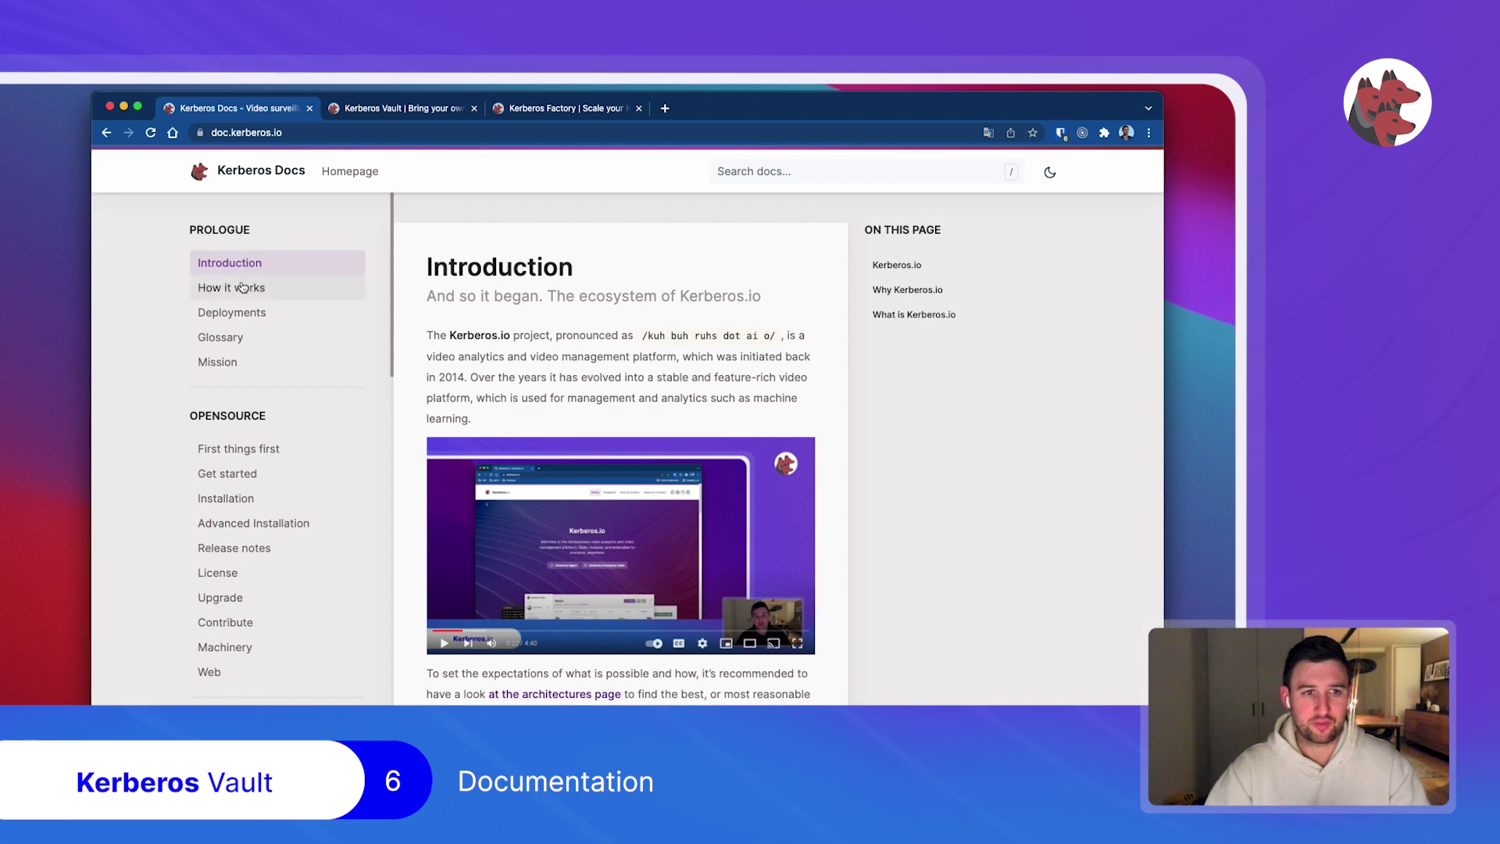
Step: Open Getting Started under the VAULT section of the docs sidebar
scroll(193, 436, "down", 1)
scroll(193, 436, "down", 5)
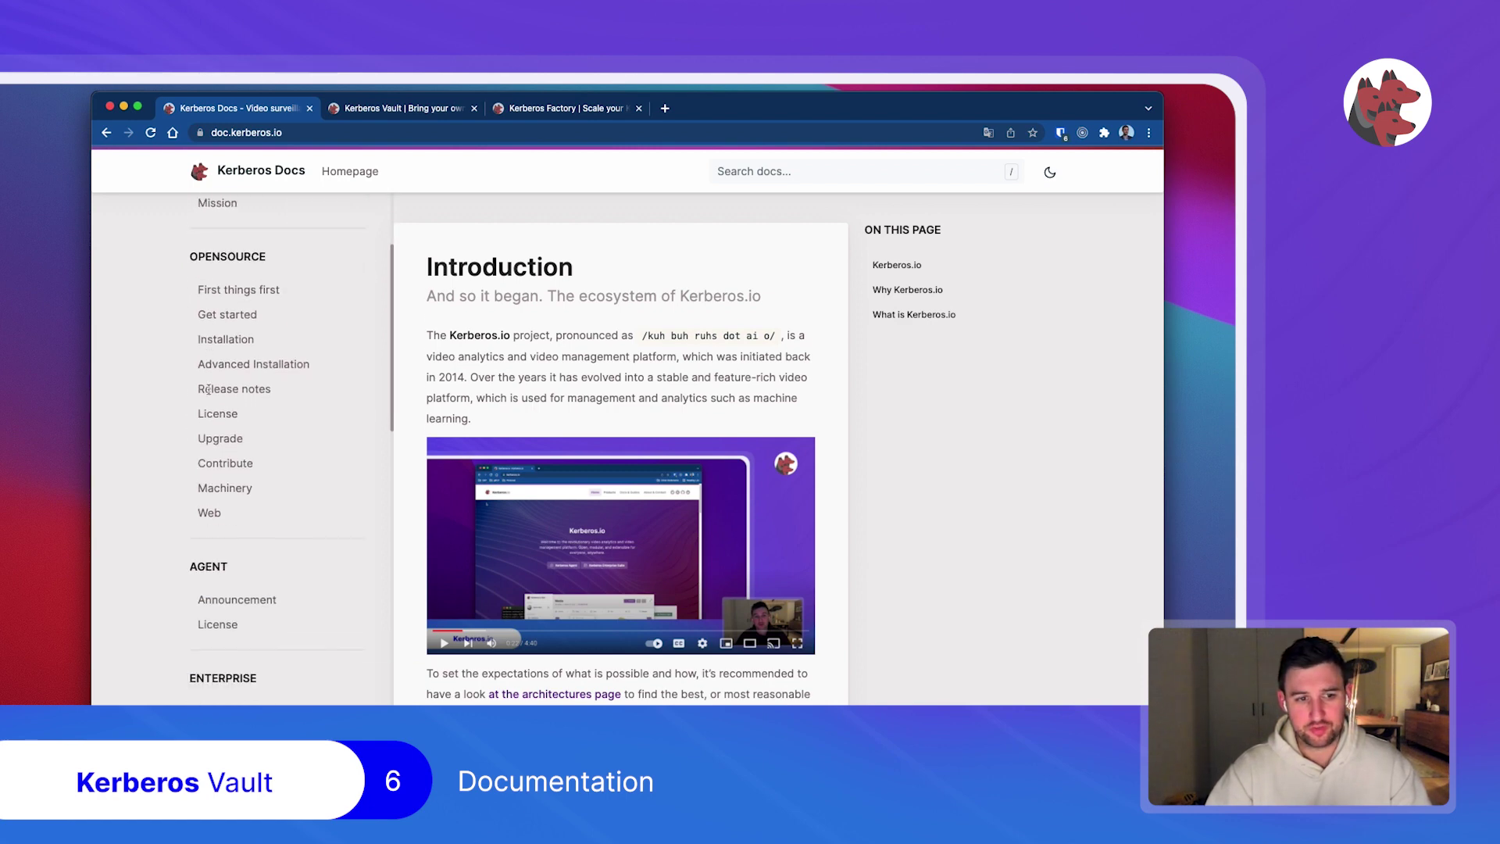
scroll(208, 389, "down", 5)
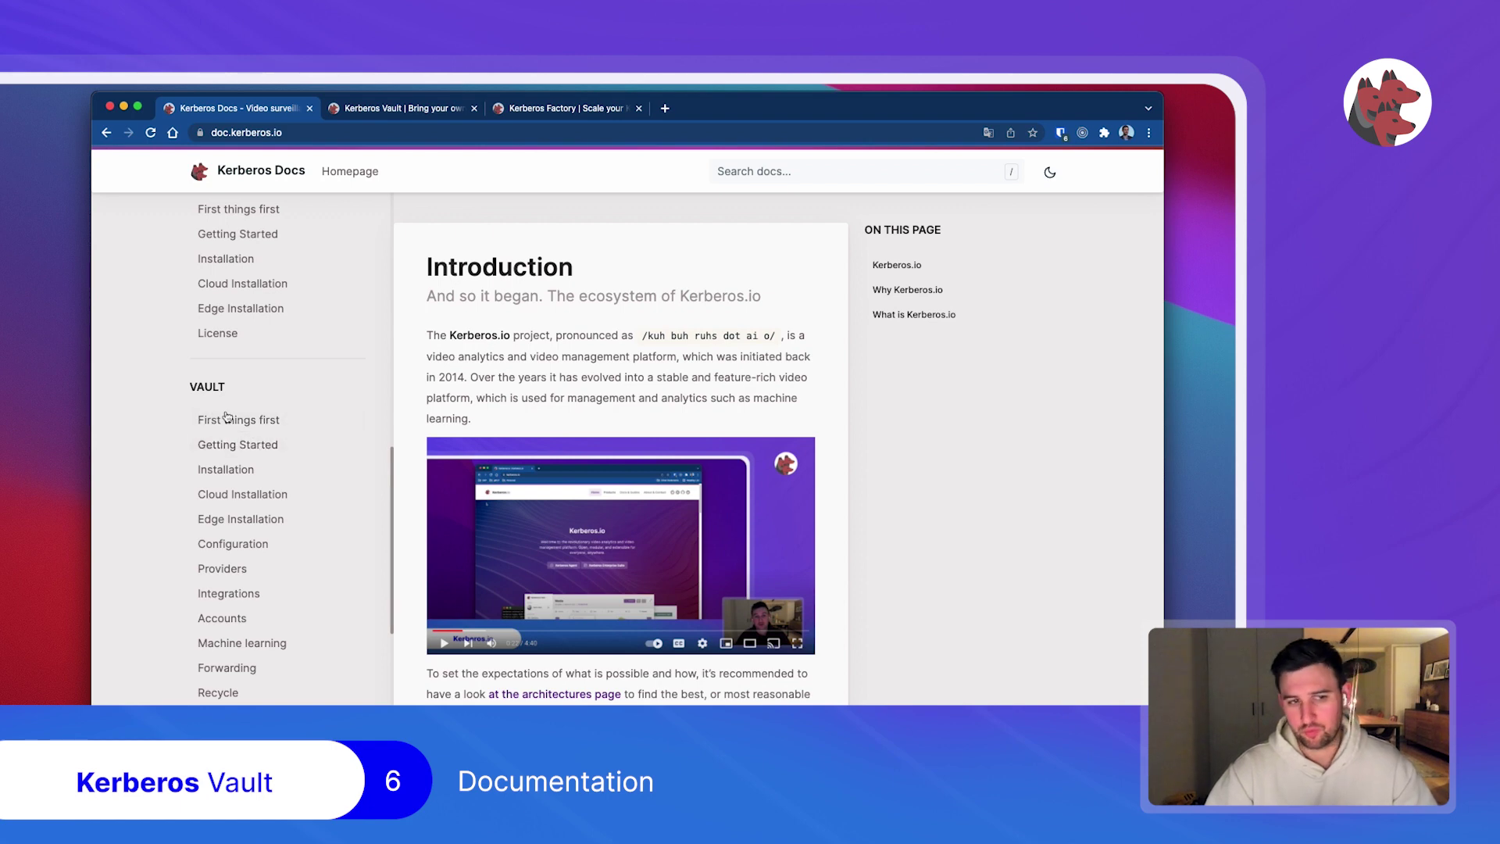
left_click(266, 447)
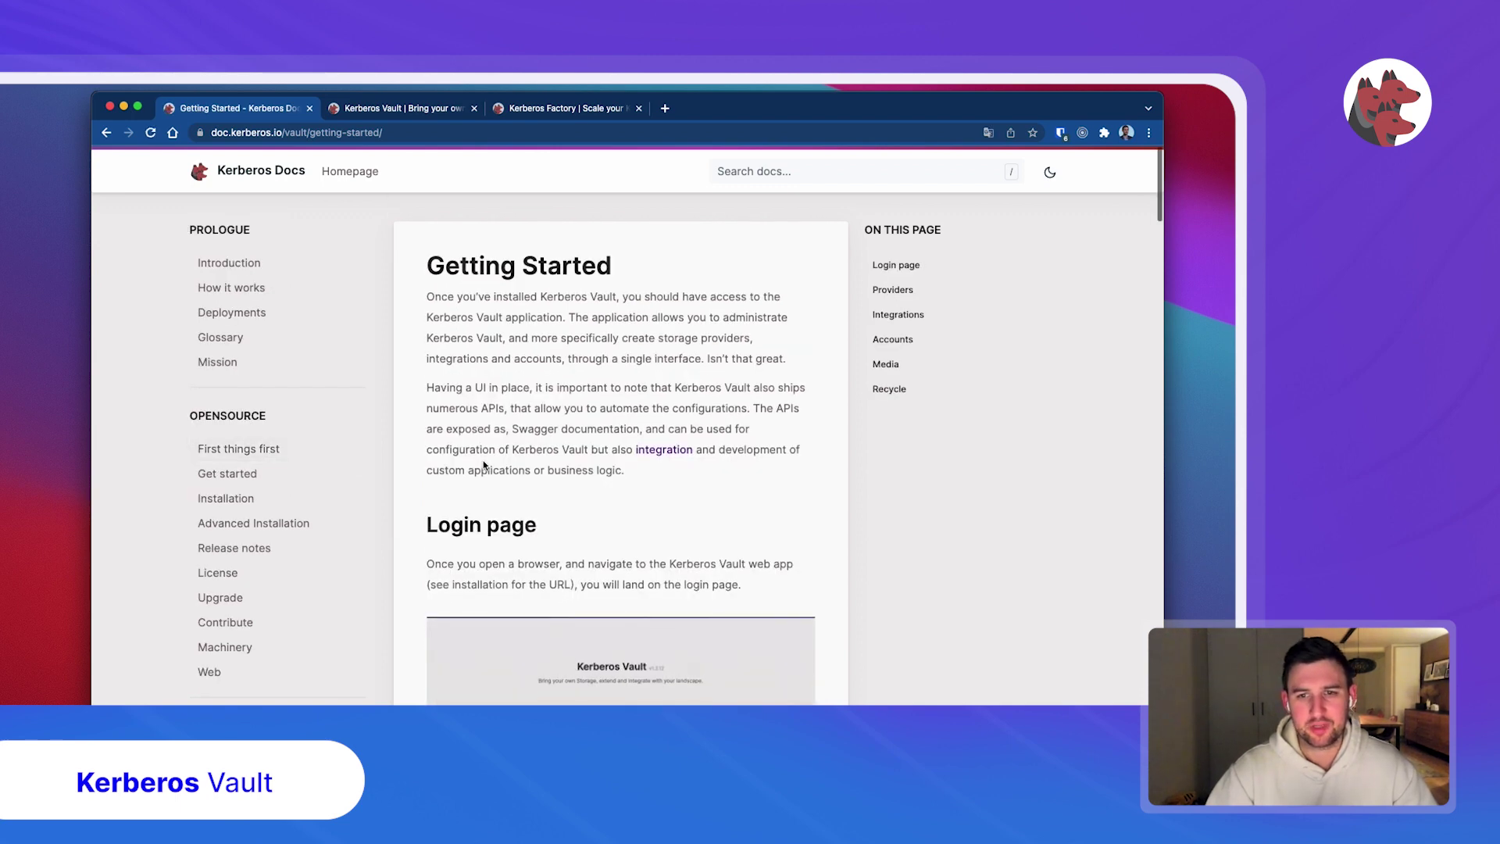
scroll(677, 403, "down", 2)
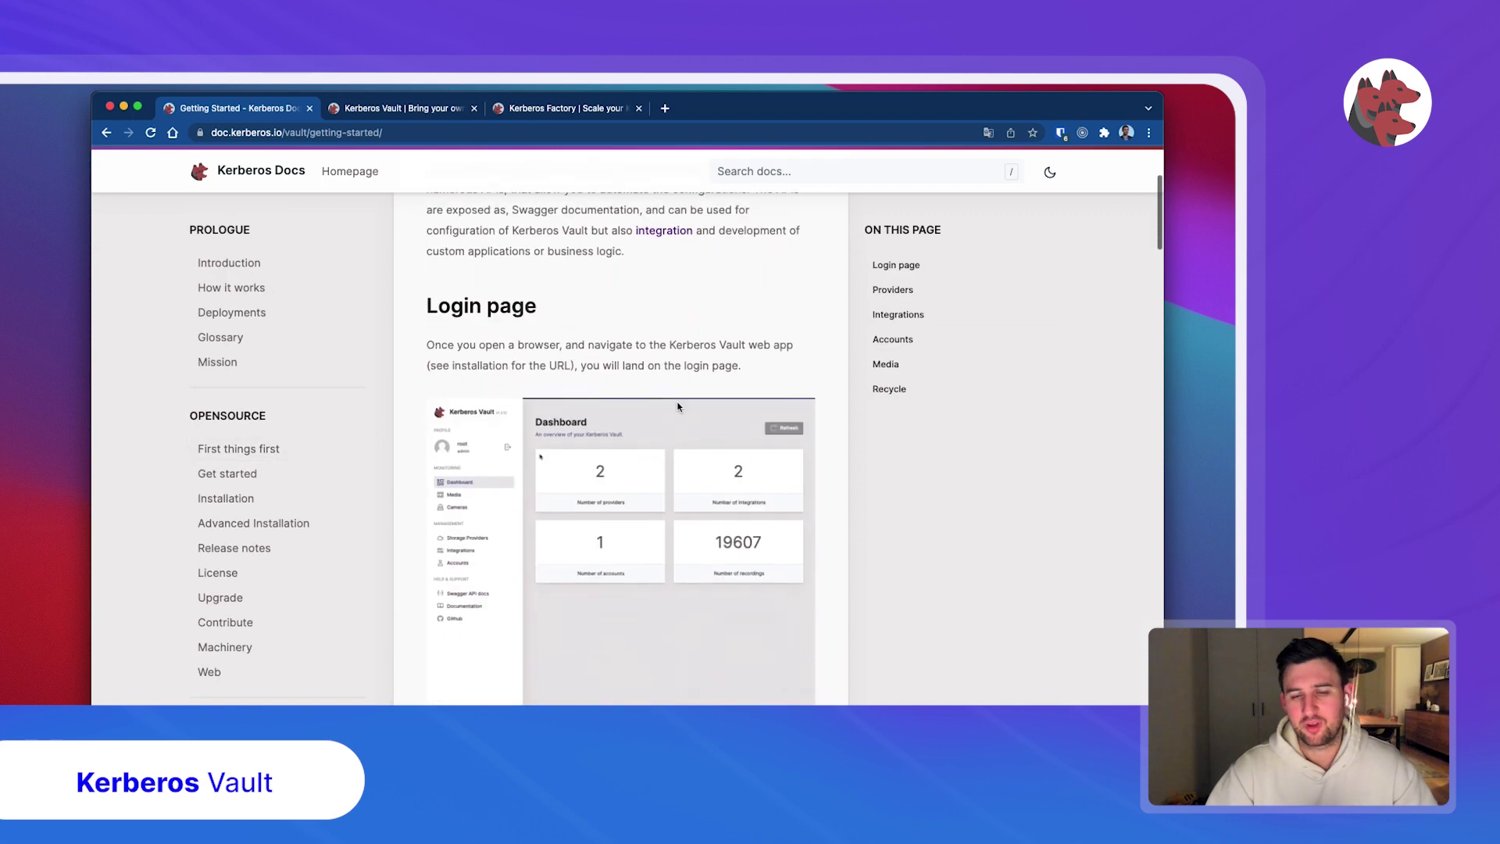
scroll(677, 402, "down", 4)
scroll(677, 404, "down", 1)
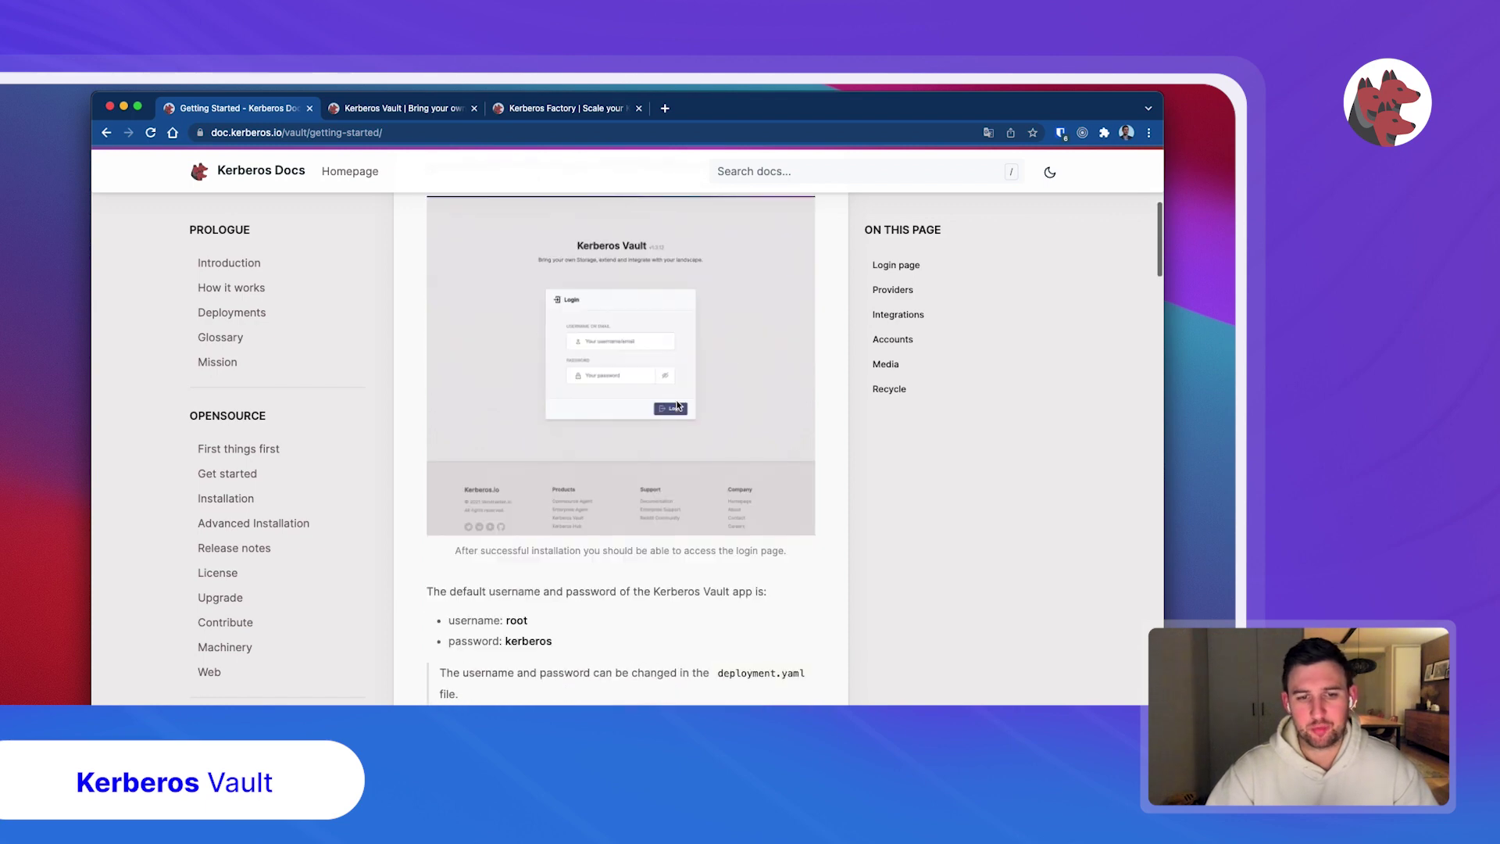
scroll(677, 404, "down", 2)
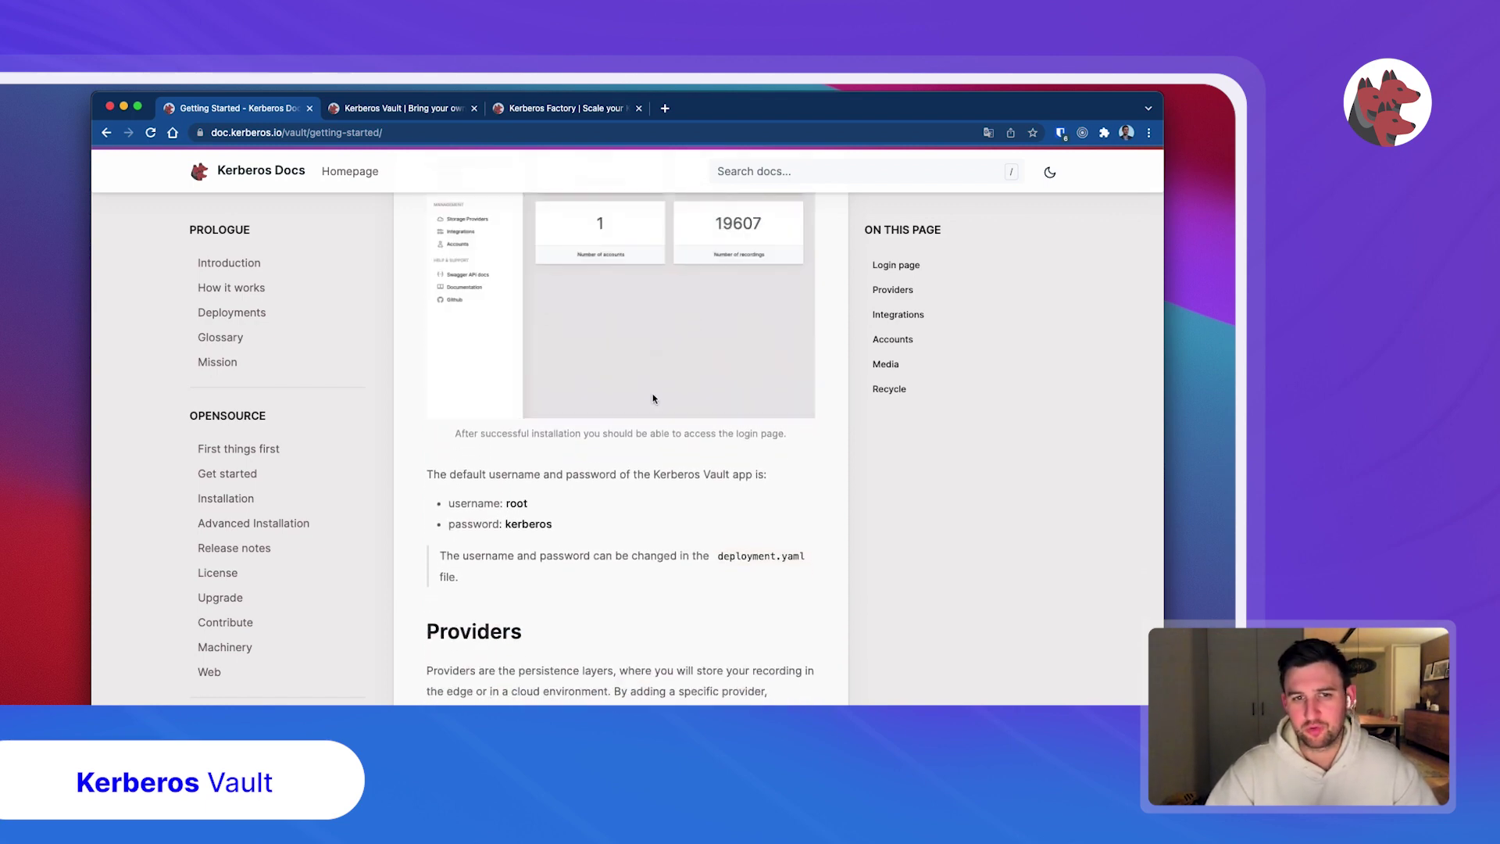
scroll(651, 400, "down", 4)
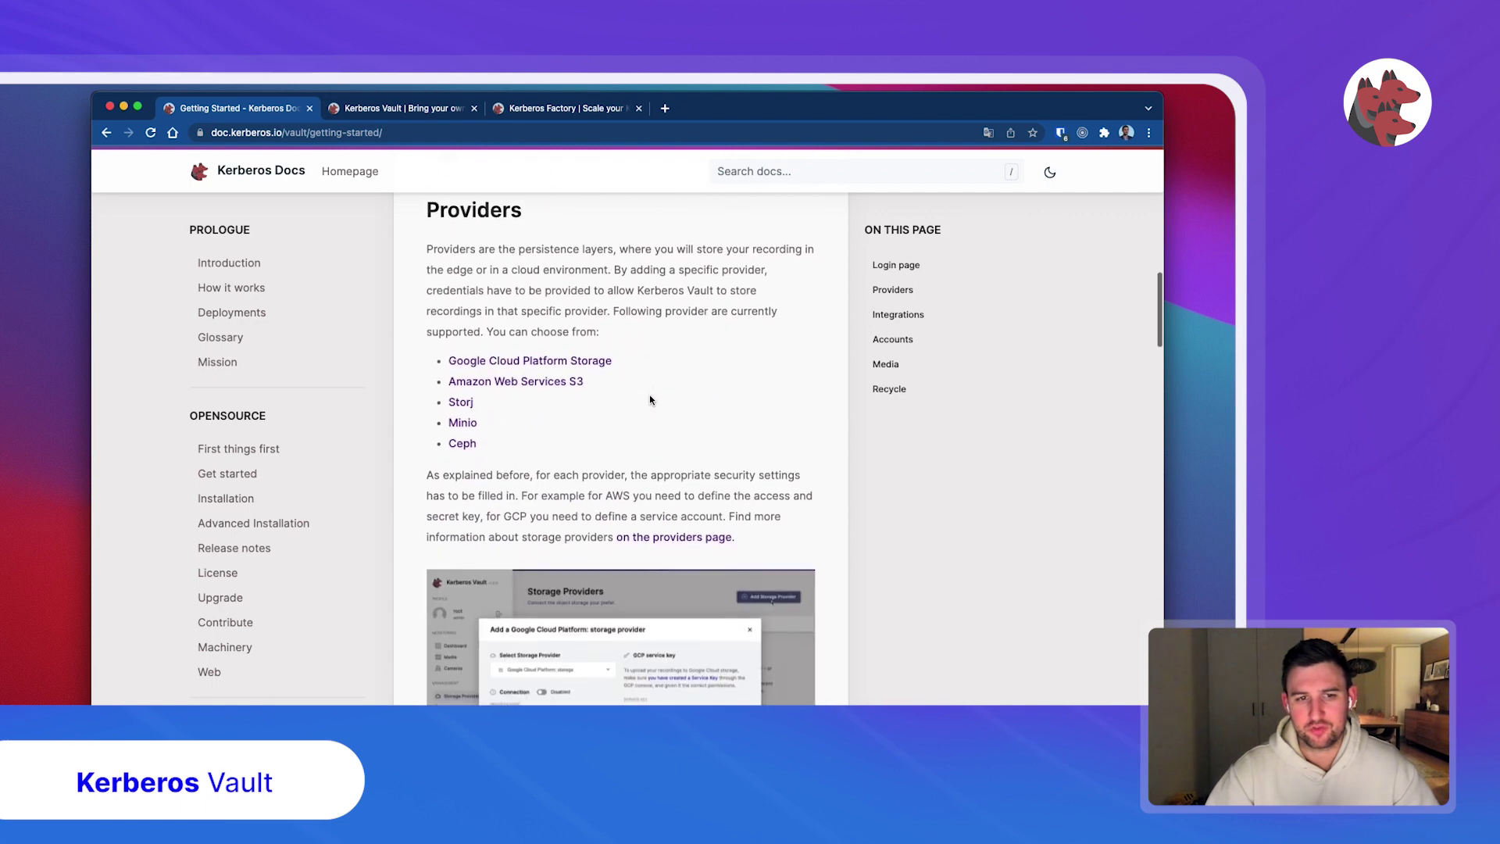
scroll(501, 248, "down", 1)
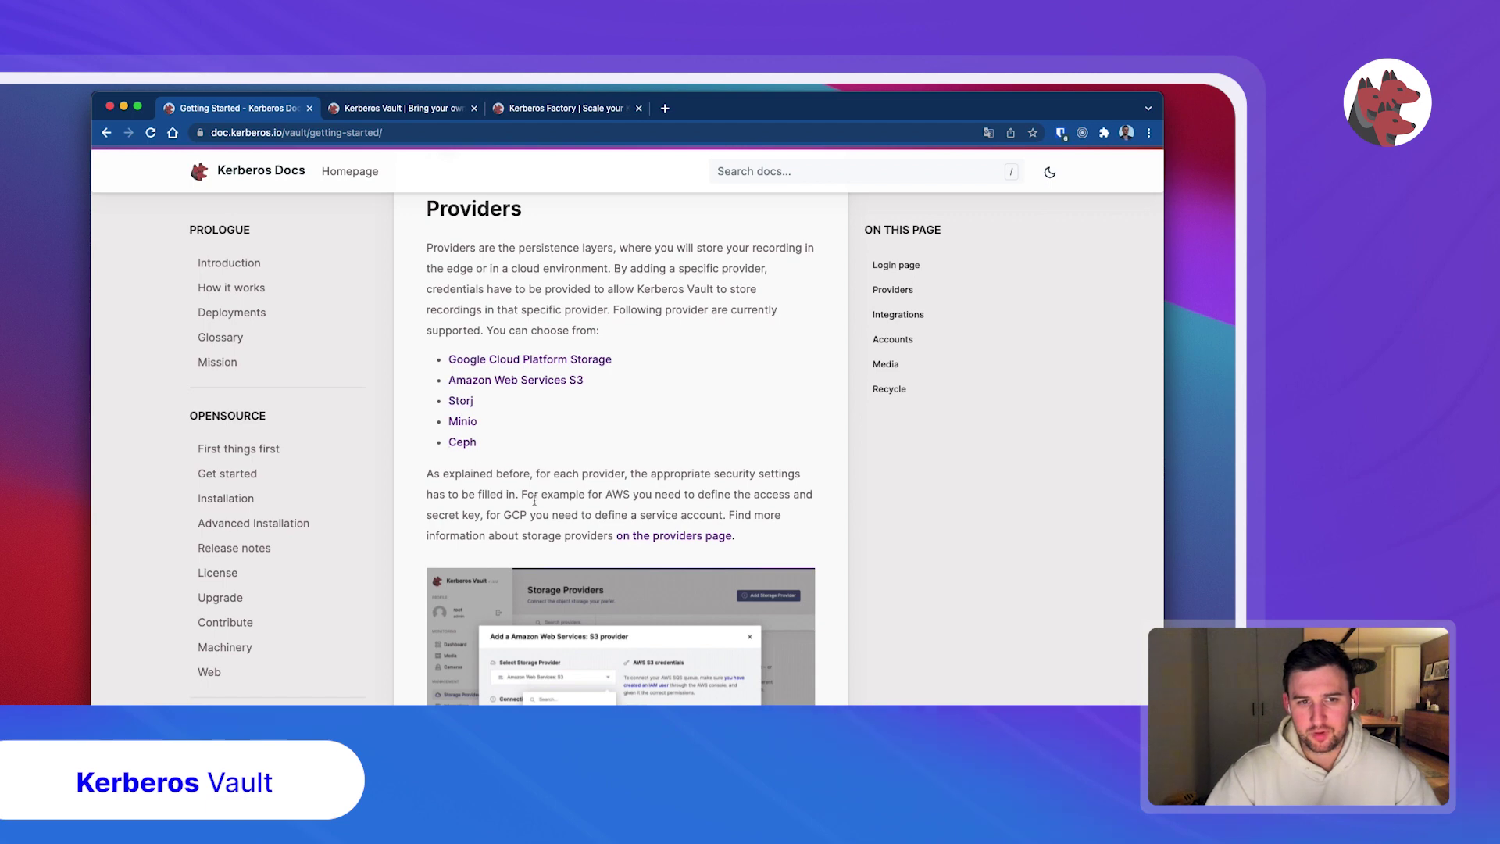
scroll(564, 519, "down", 7)
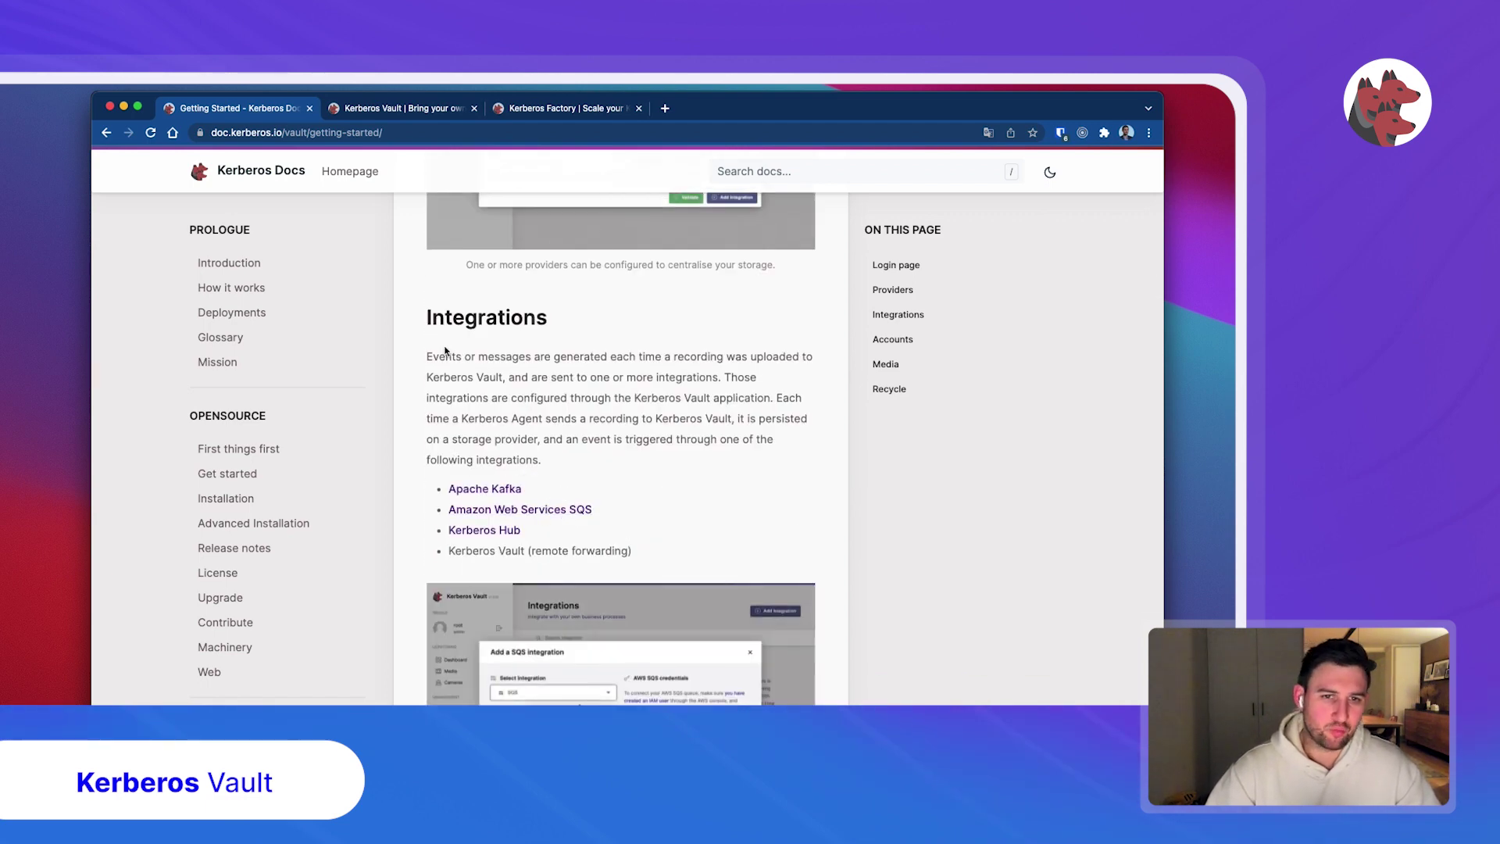
scroll(560, 405, "down", 1)
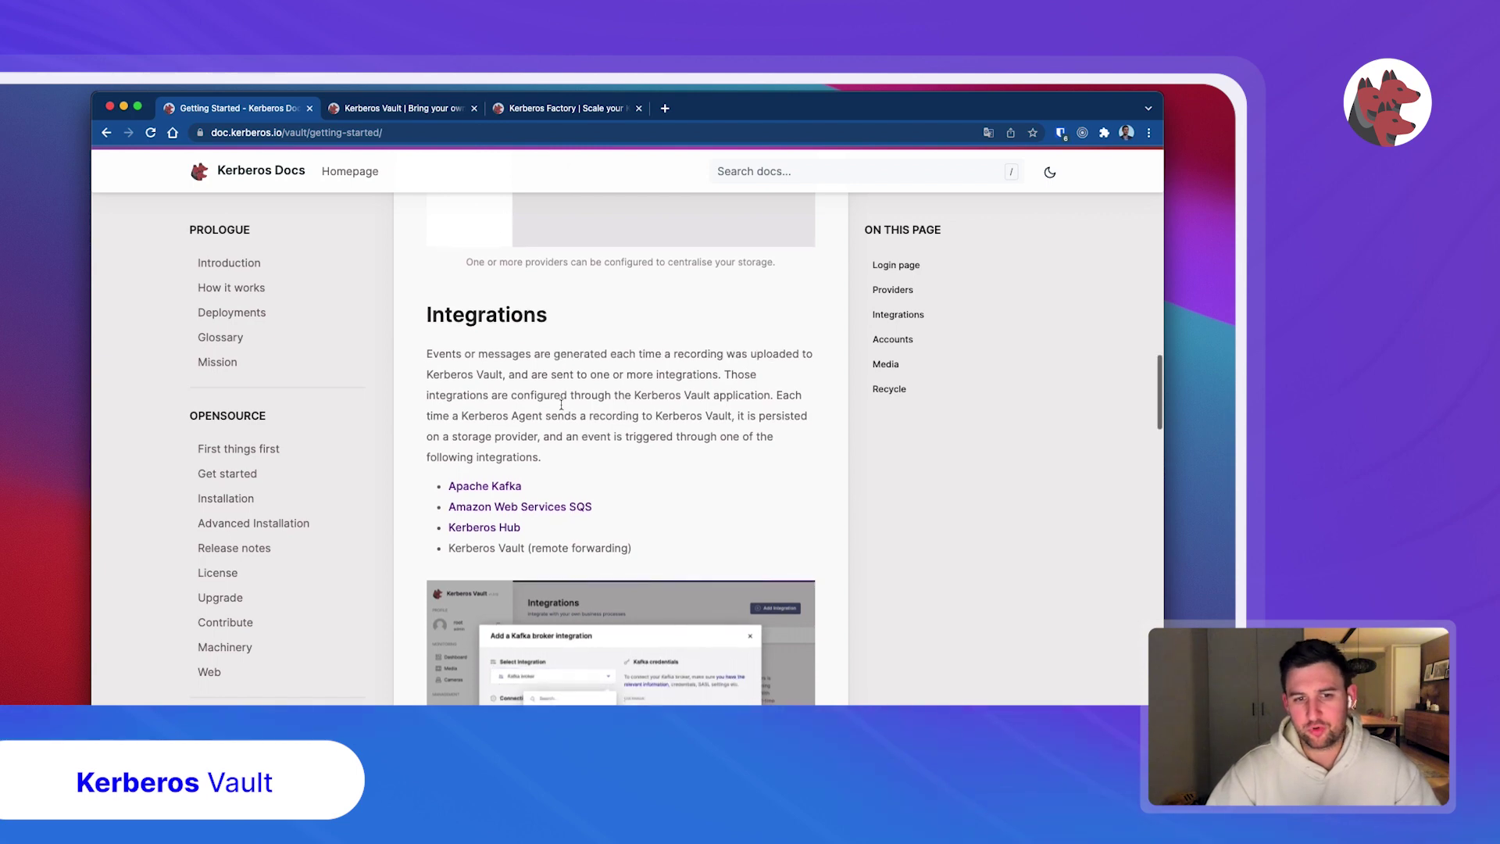
scroll(560, 405, "down", 2)
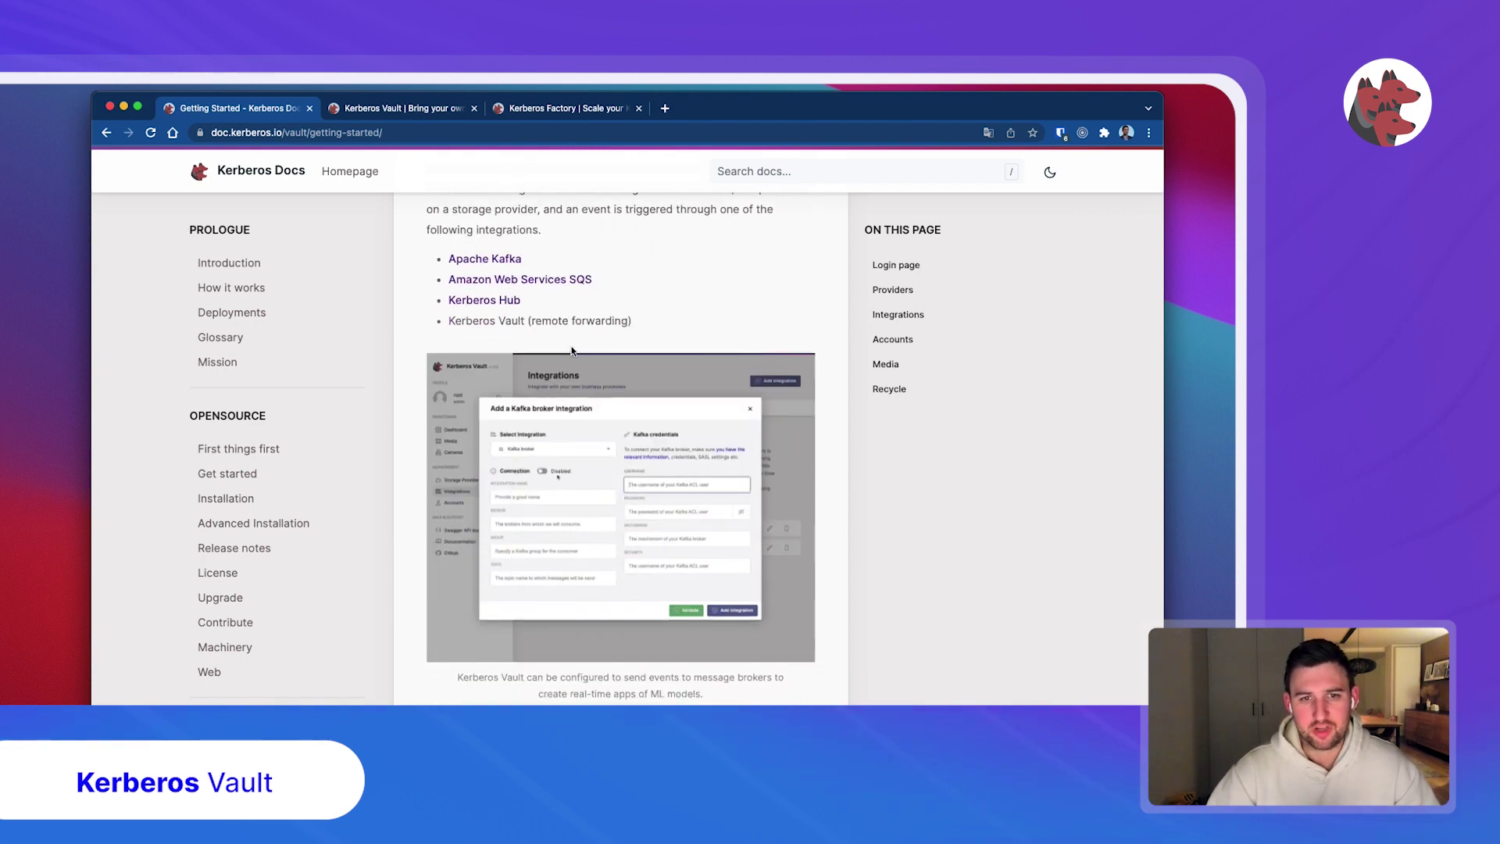
scroll(571, 351, "down", 8)
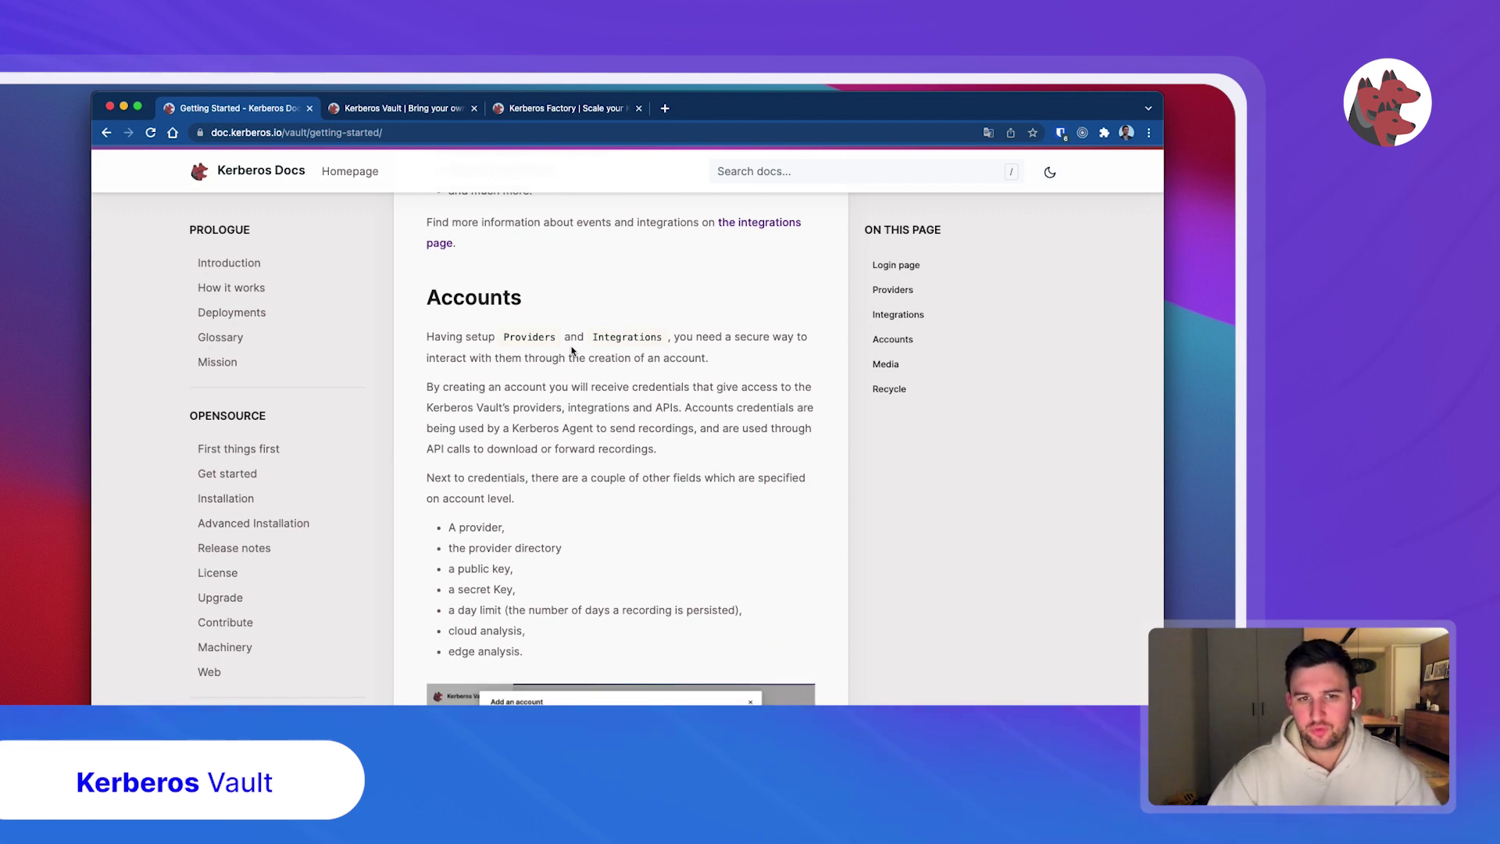
scroll(571, 350, "down", 6)
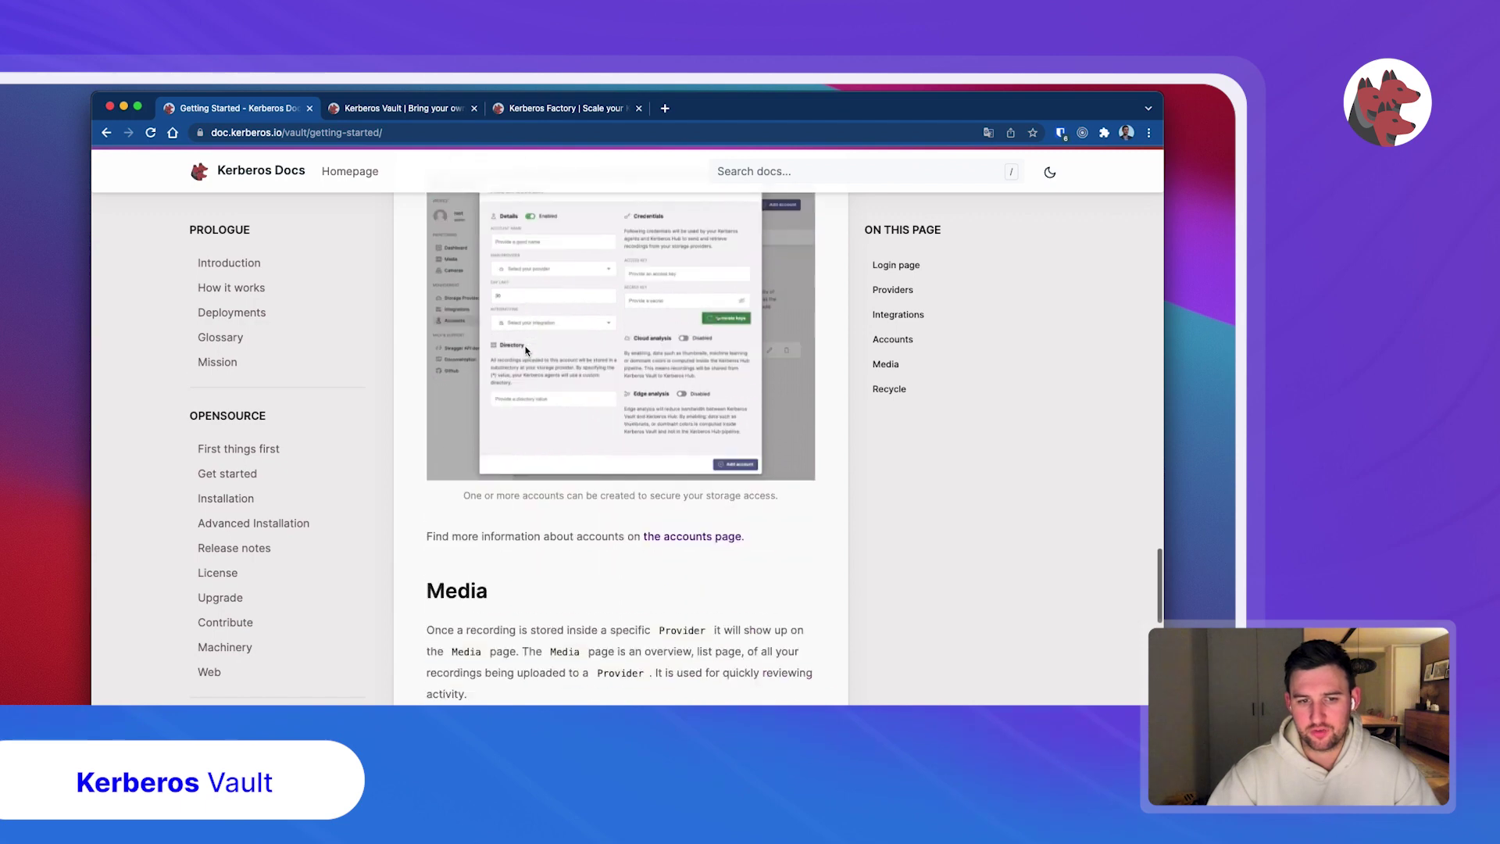
scroll(526, 351, "down", 5)
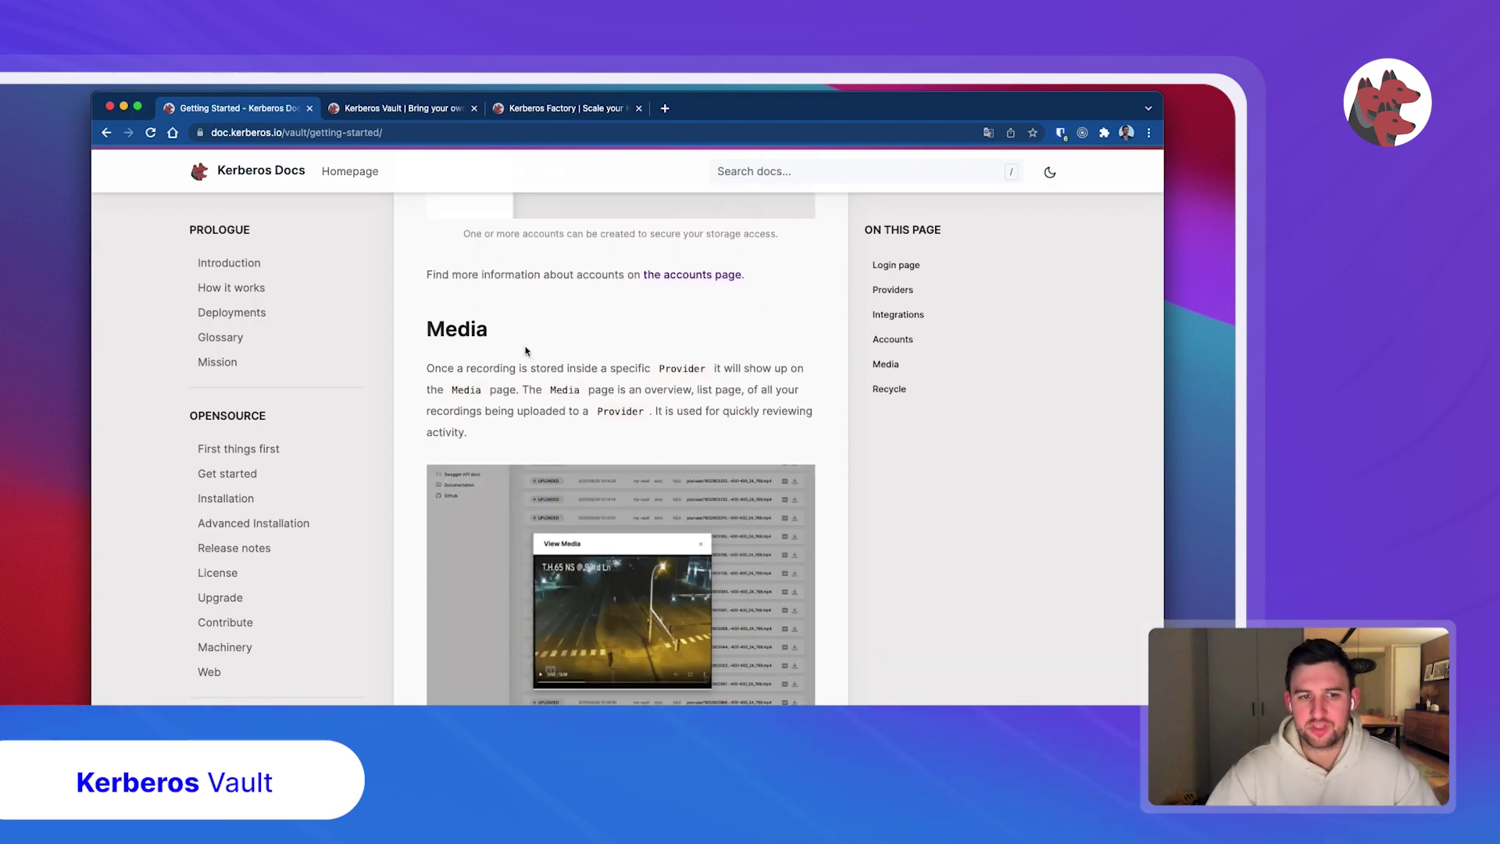
scroll(525, 351, "down", 8)
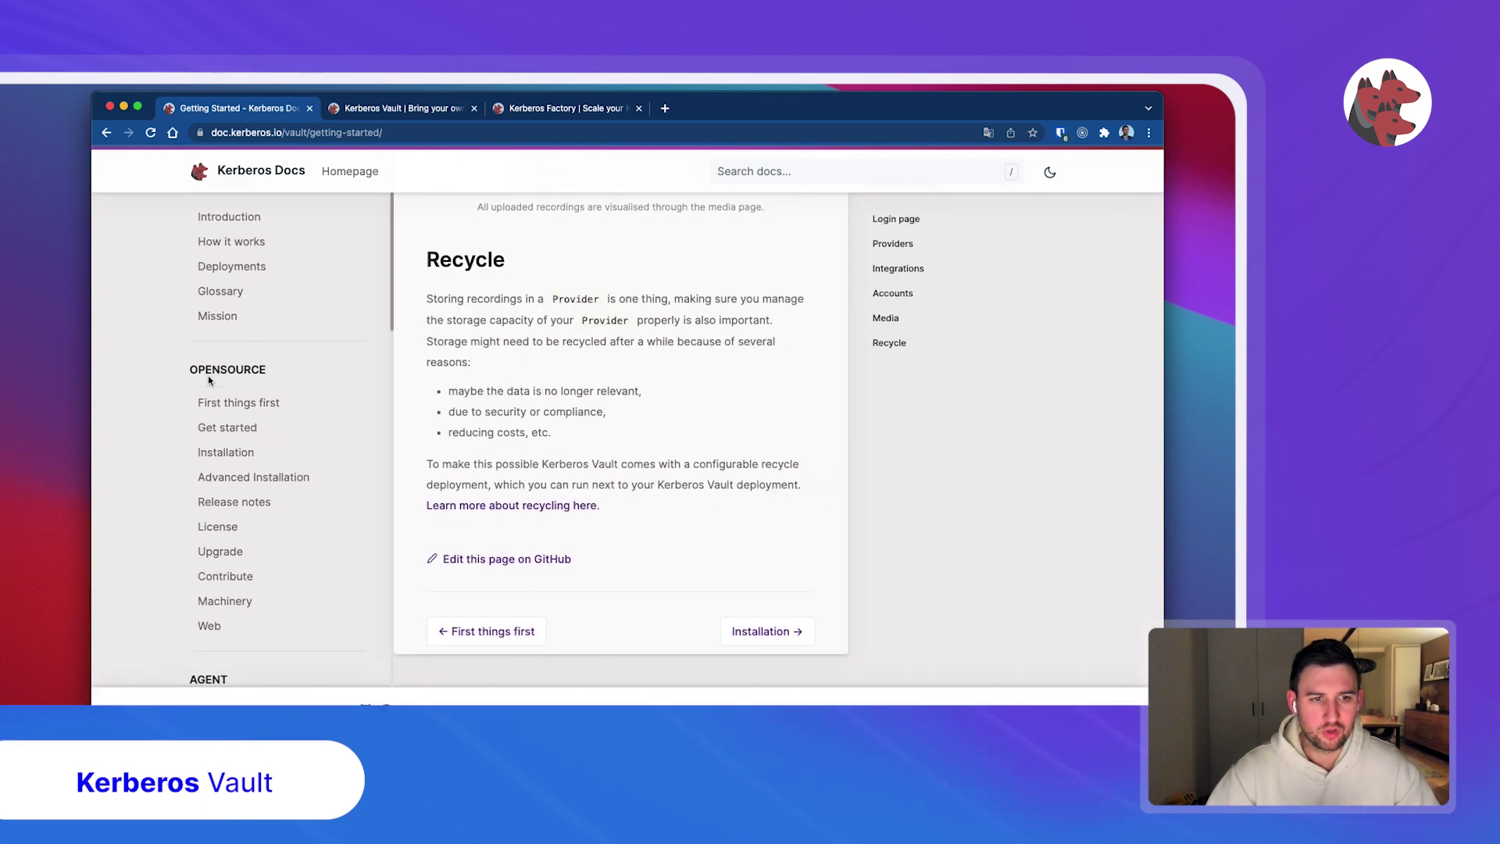
scroll(250, 379, "down", 10)
scroll(282, 383, "down", 6)
scroll(278, 414, "up", 3)
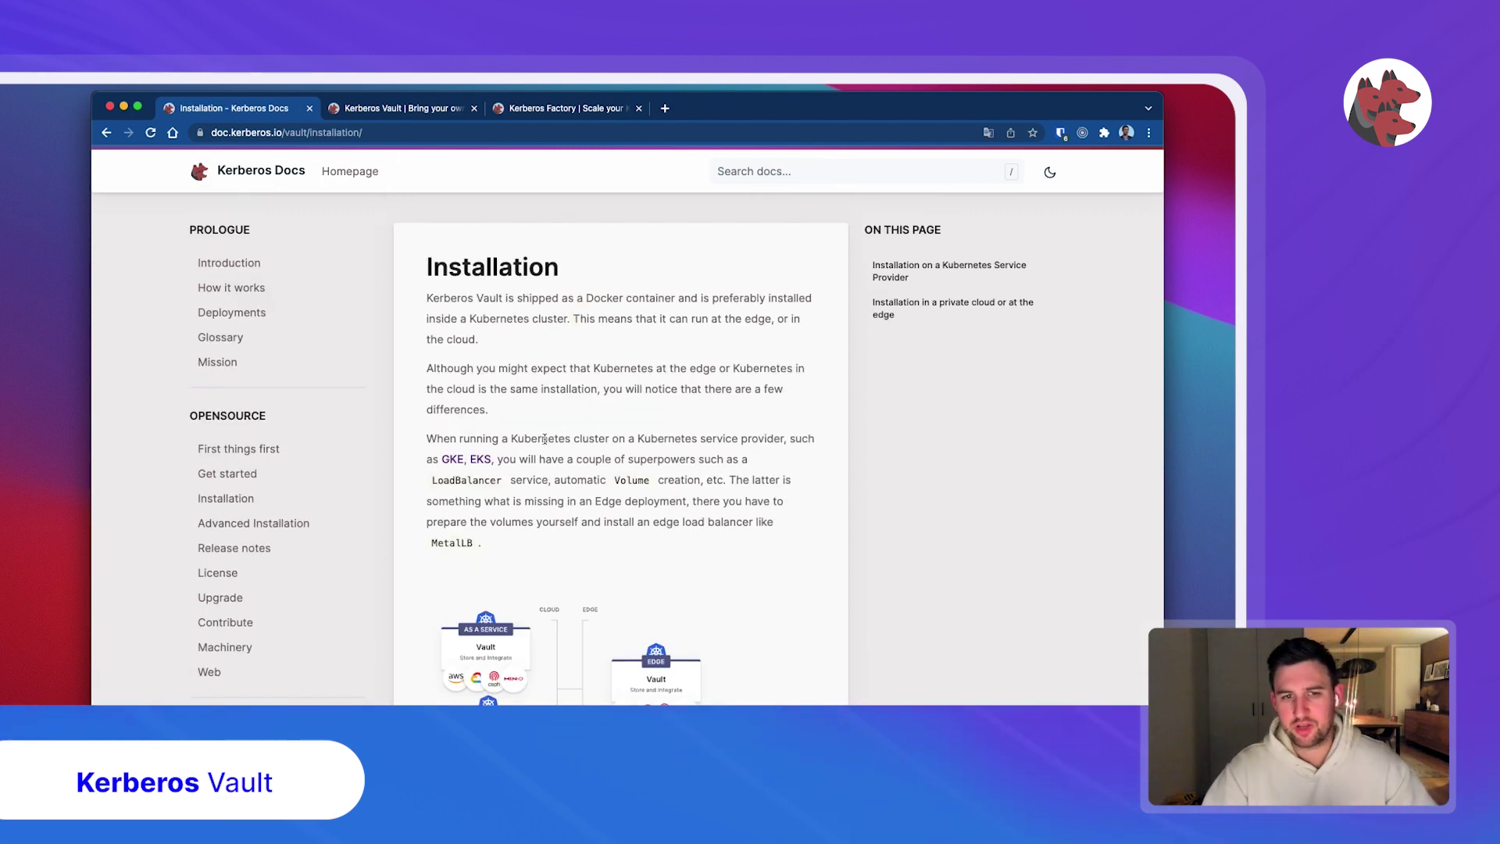
Step: From the Vault Installation page, follow the private cloud/edge link to the Edge Installation guide
scroll(544, 440, "down", 5)
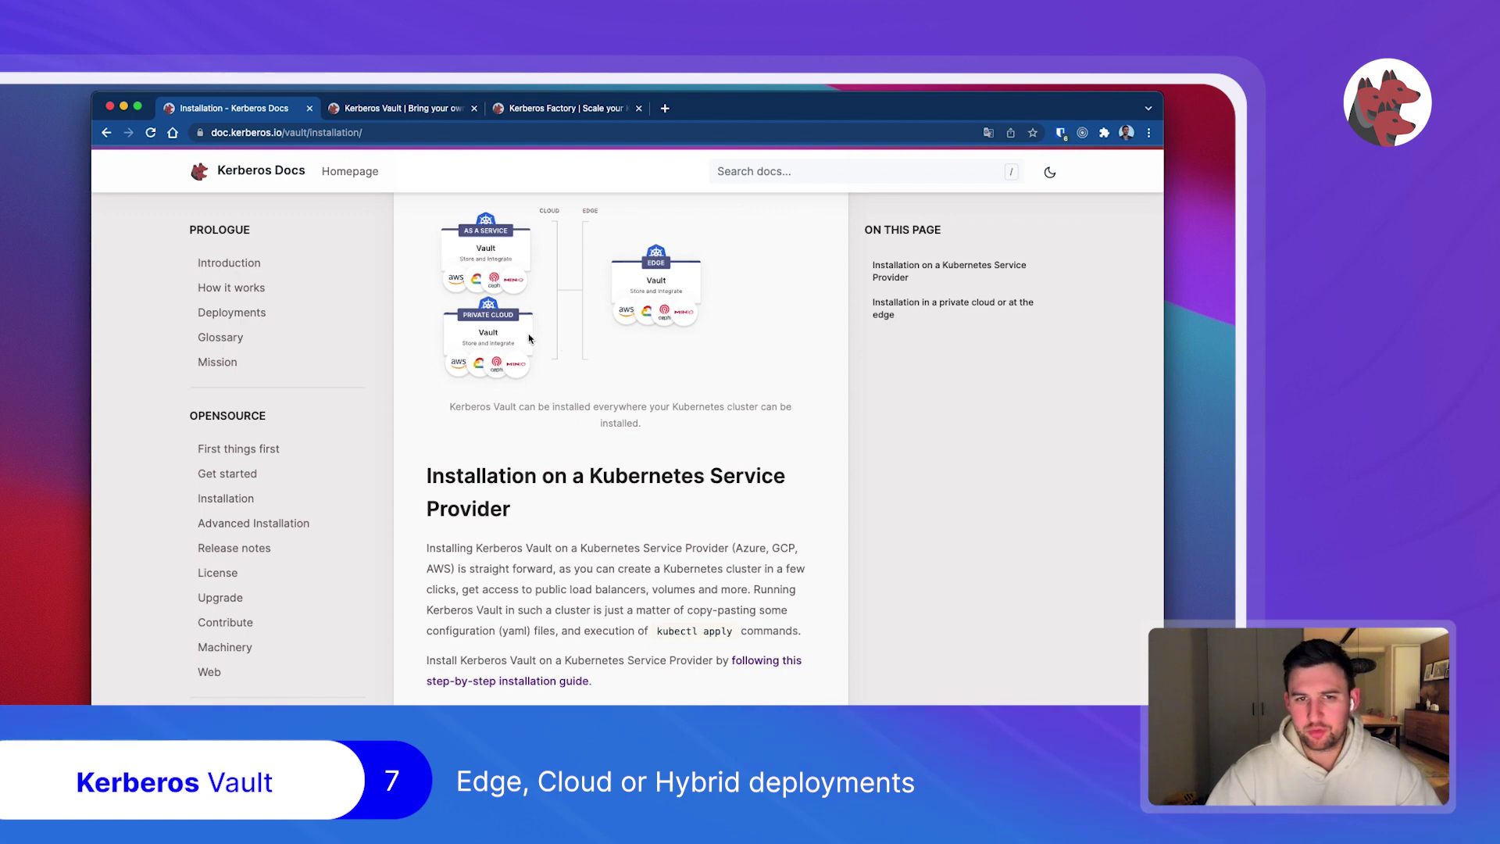
scroll(612, 340, "up", 1)
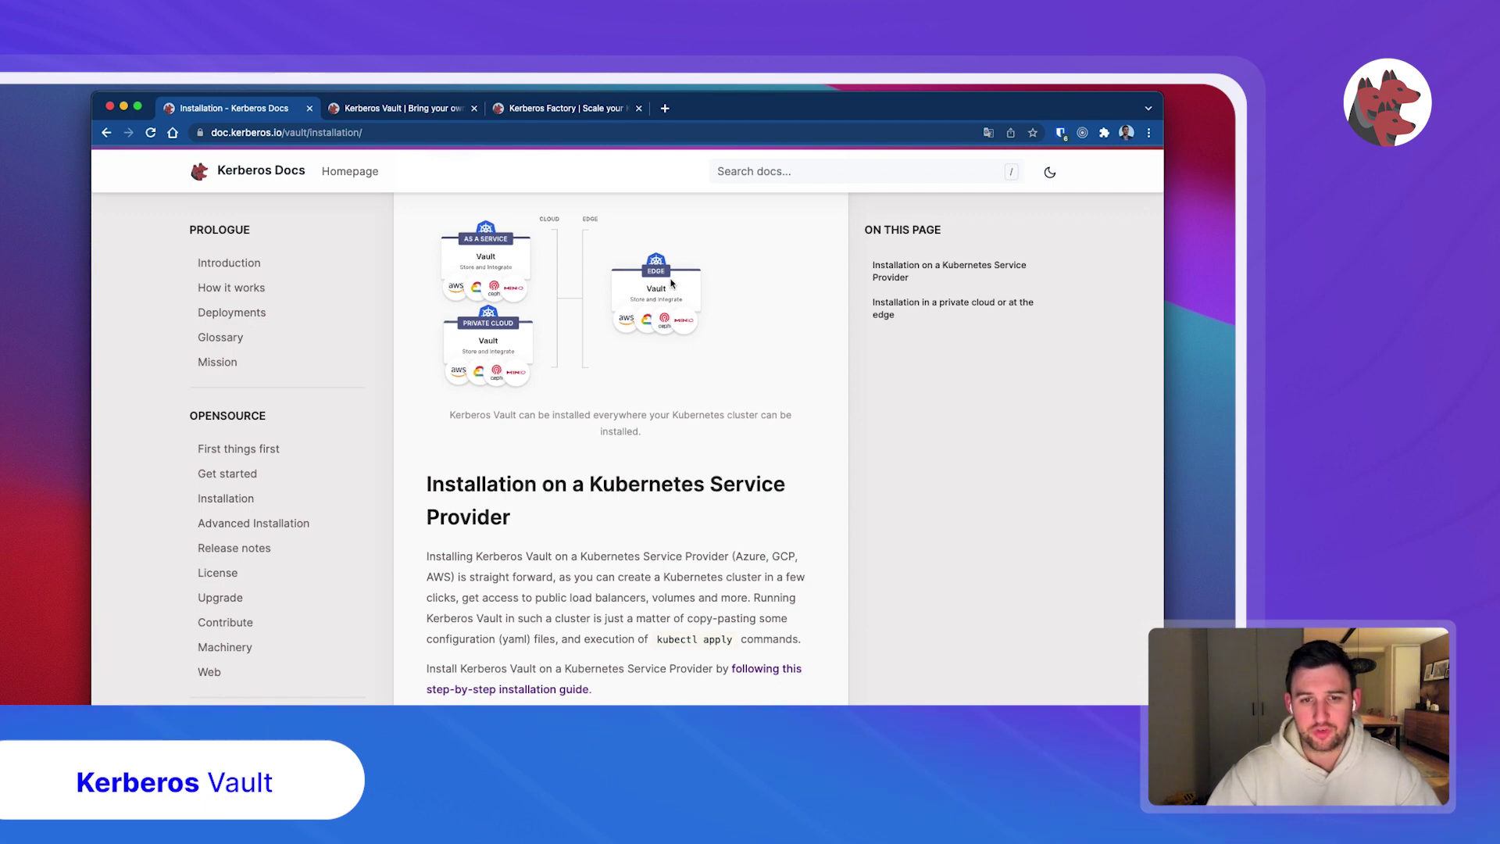
scroll(657, 305, "down", 6)
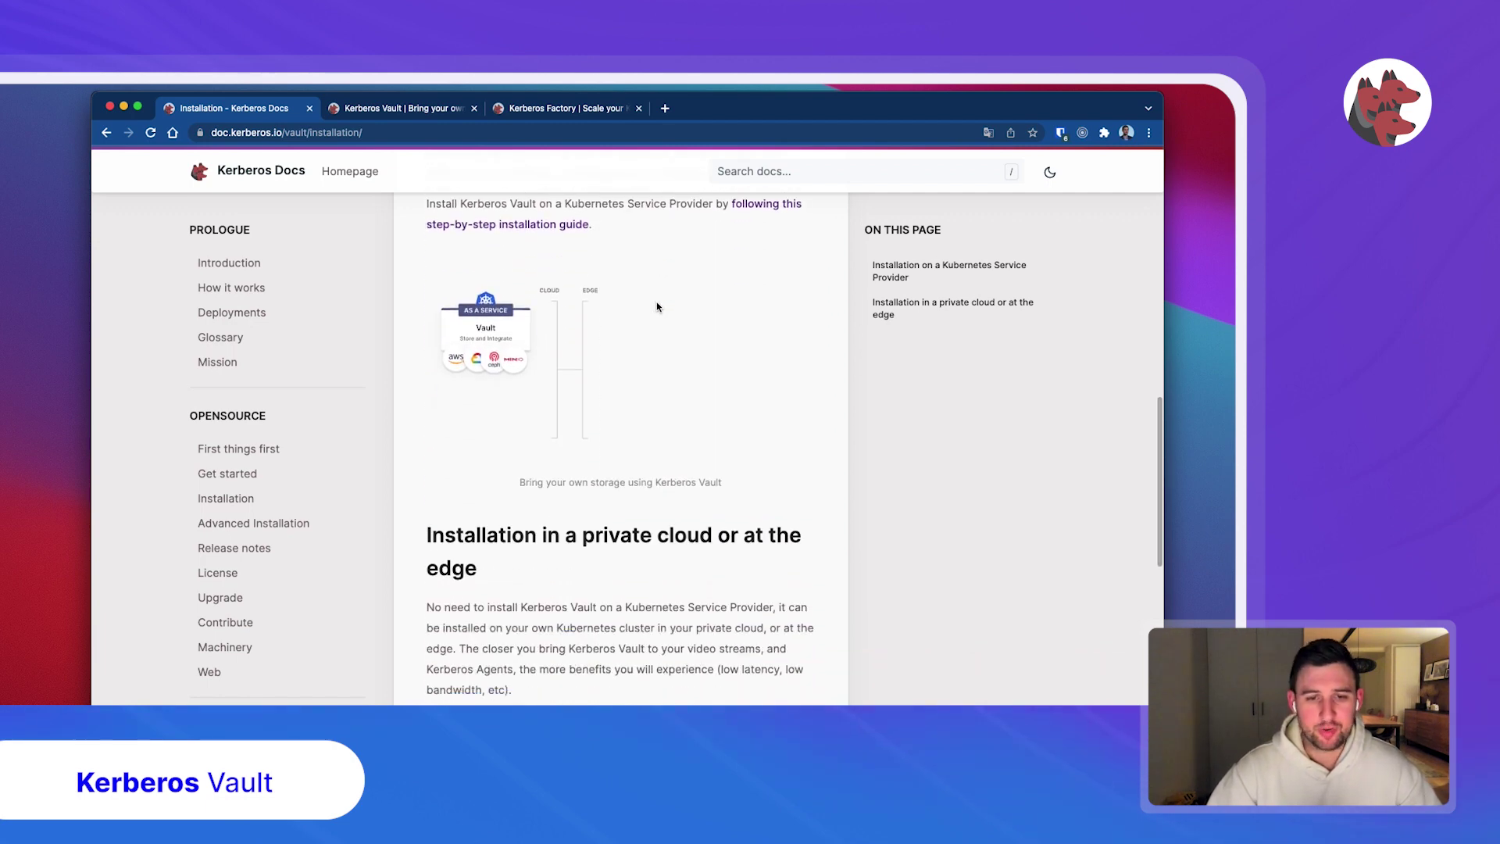
scroll(657, 306, "down", 4)
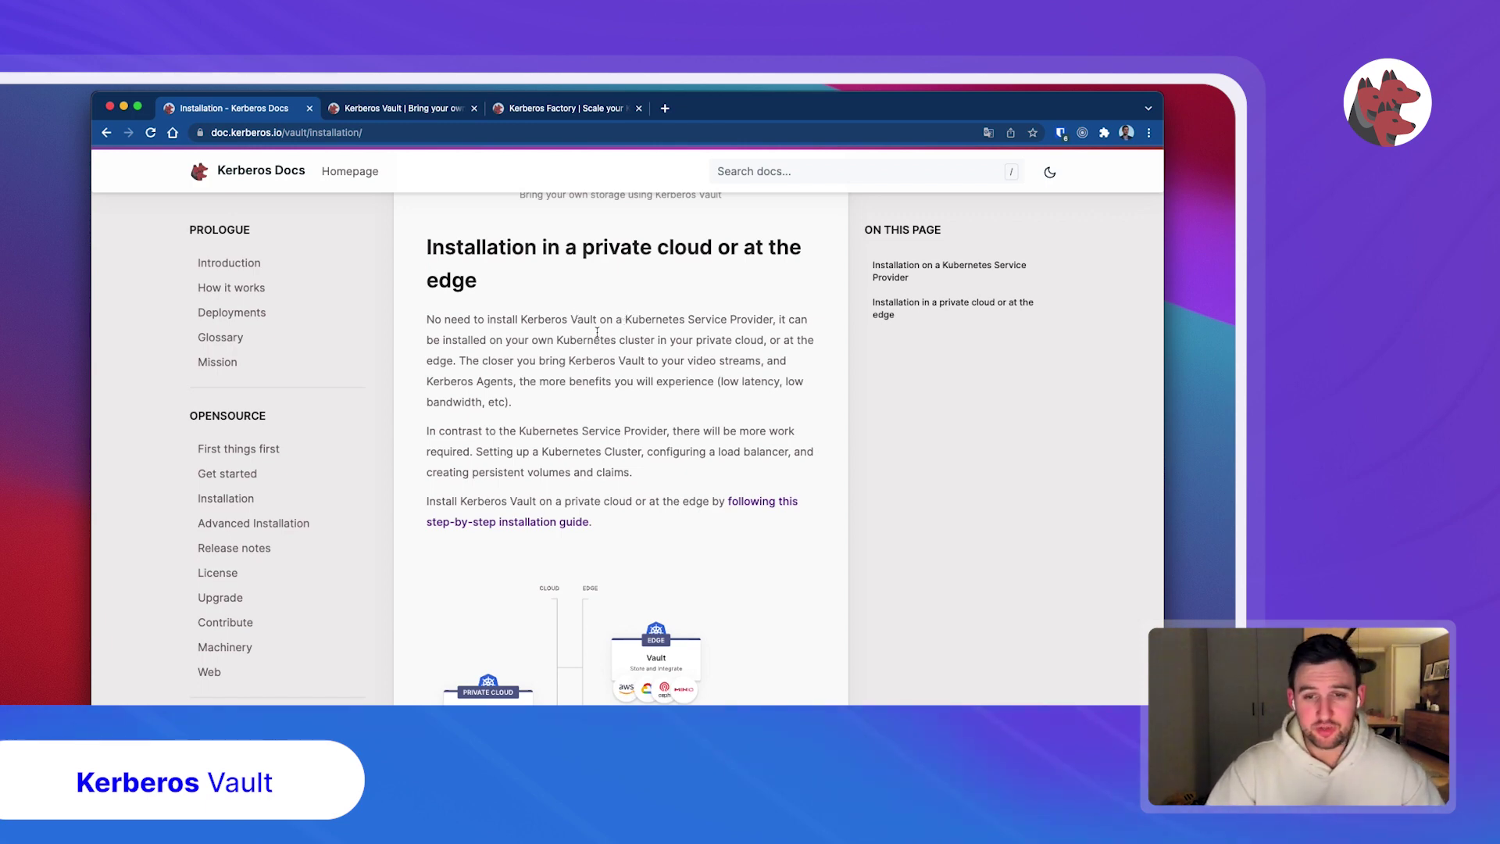
scroll(559, 500, "down", 1)
left_click(554, 506)
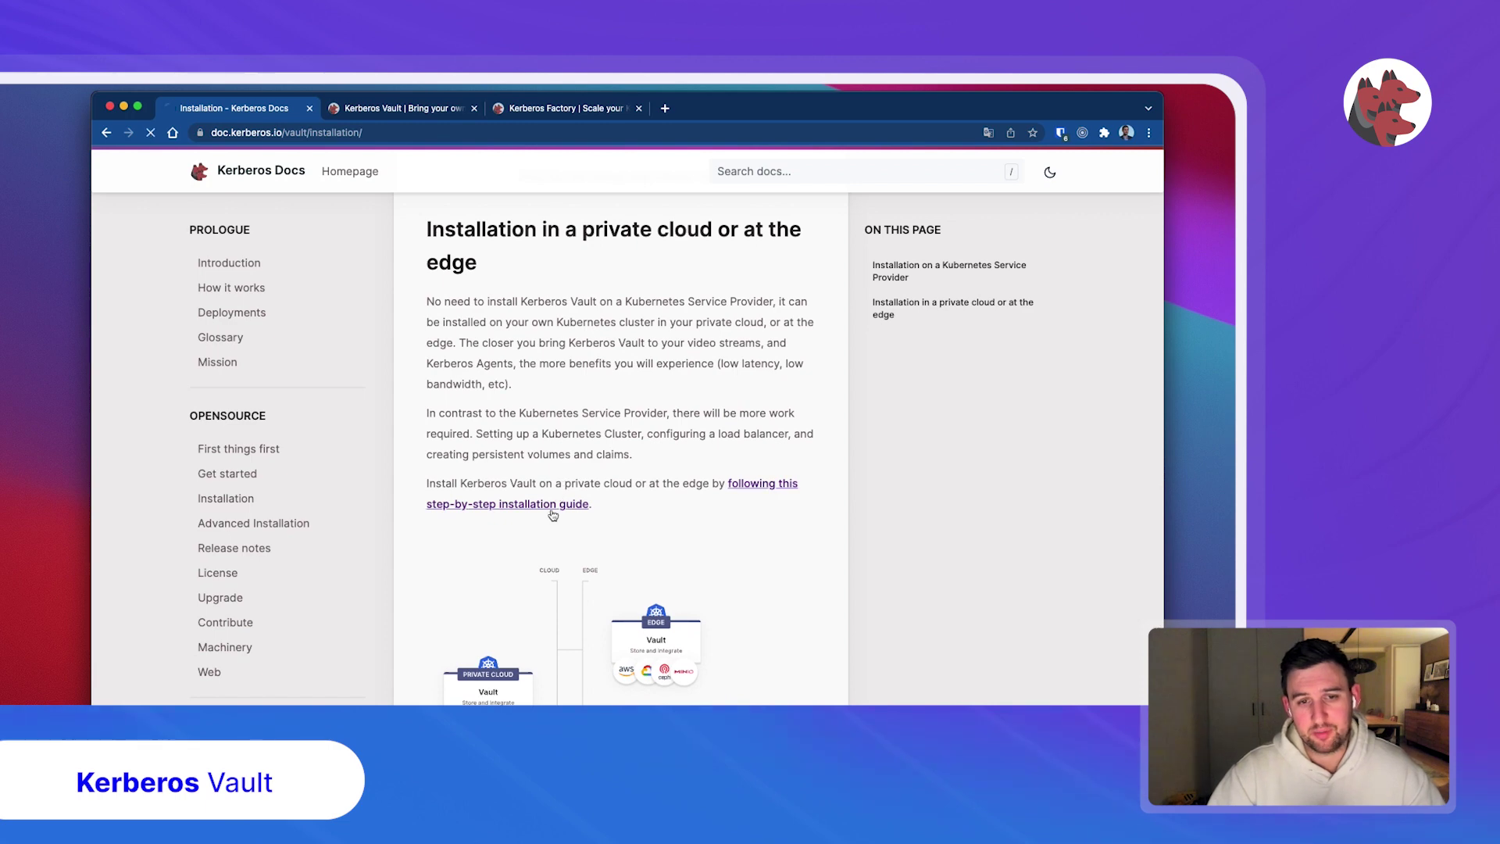
Step: Scroll through the YAML and kubectl steps to the Access the system login screenshot
scroll(569, 492, "down", 1)
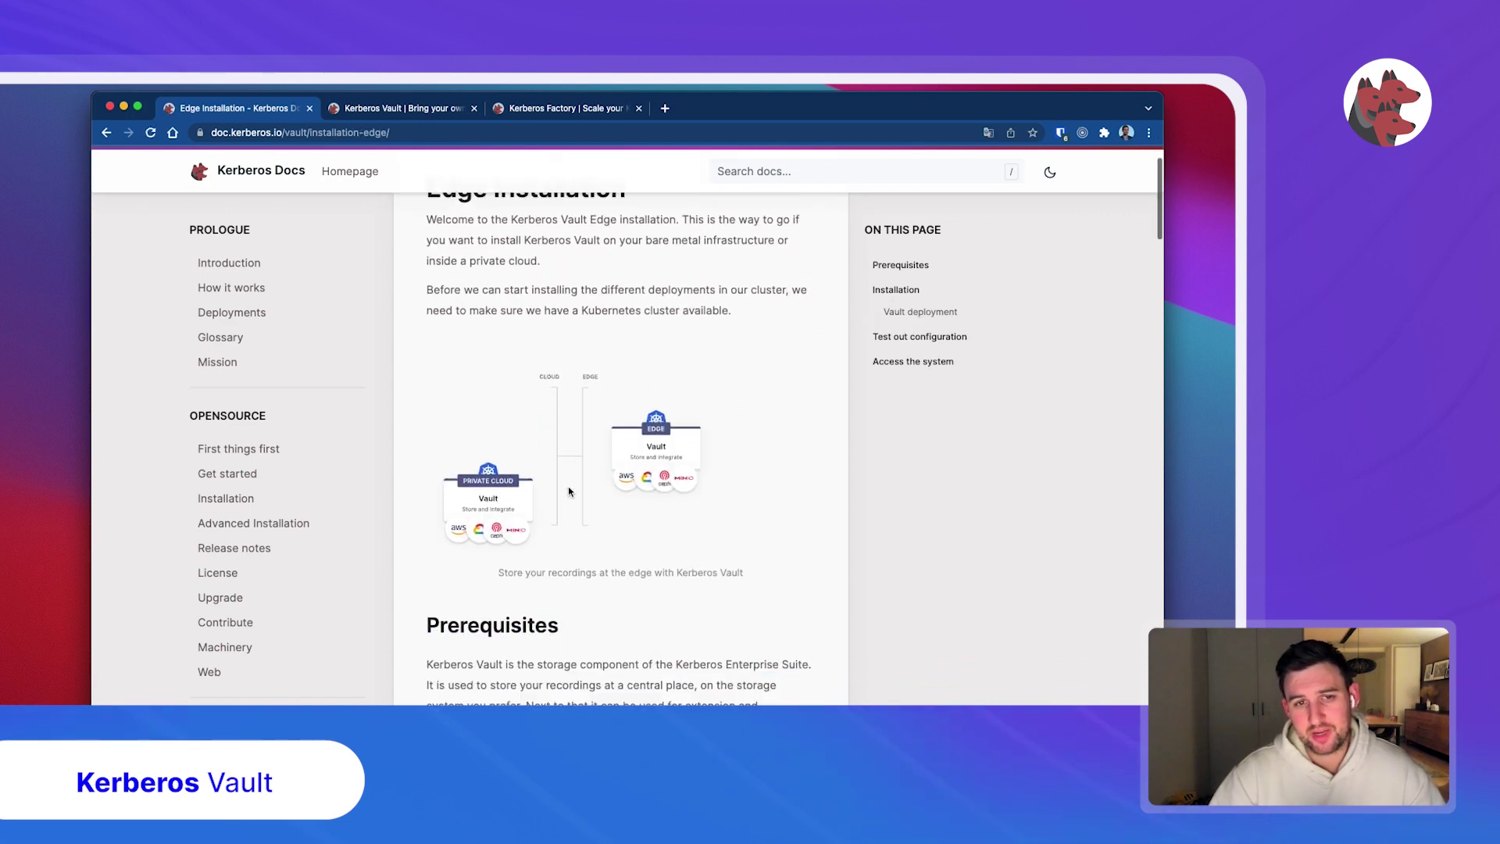
scroll(569, 488, "up", 1)
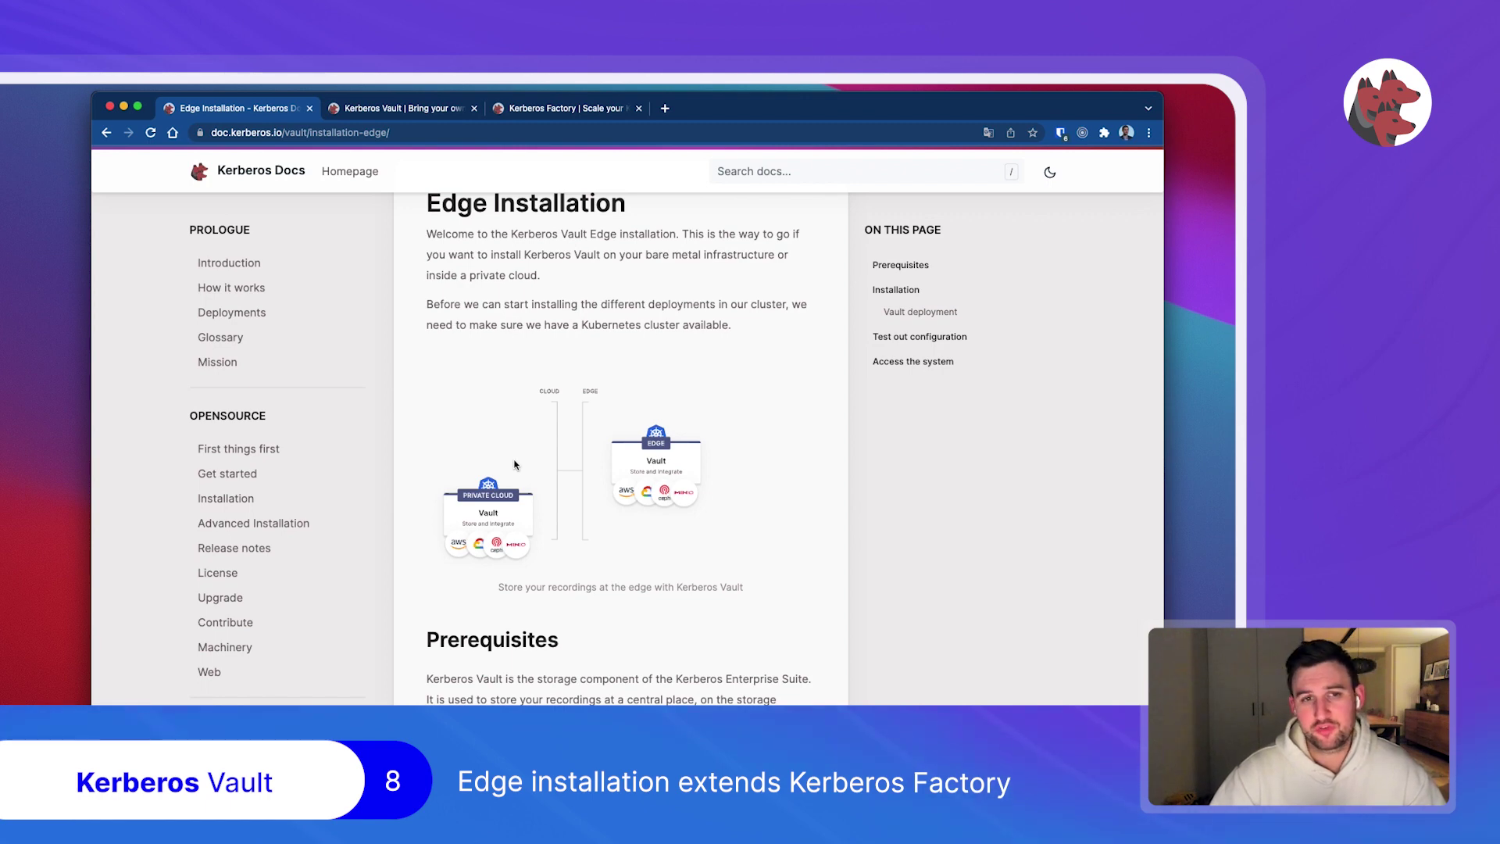
scroll(514, 465, "down", 5)
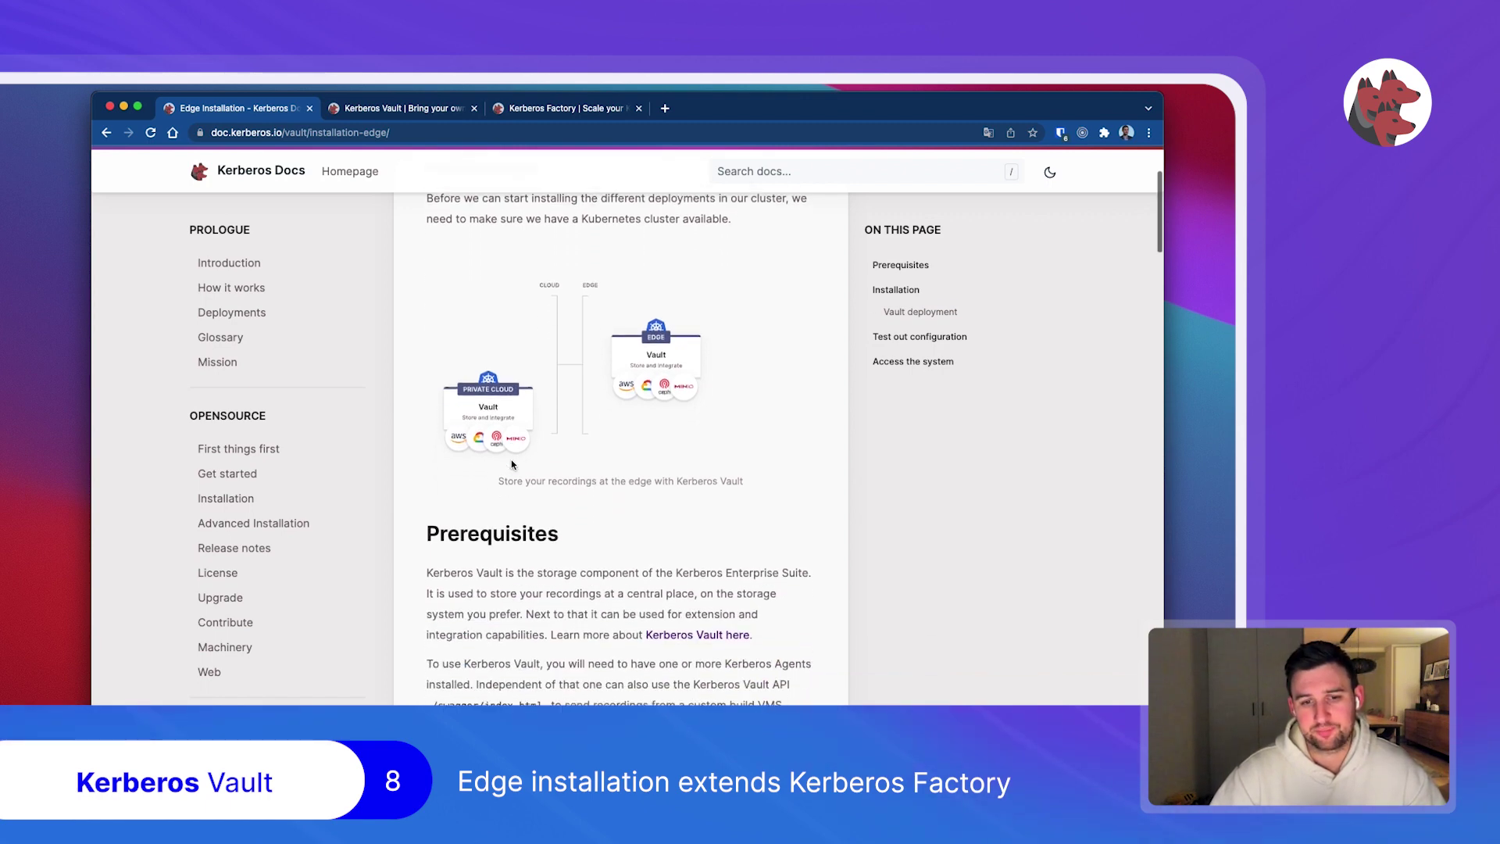
scroll(511, 464, "down", 7)
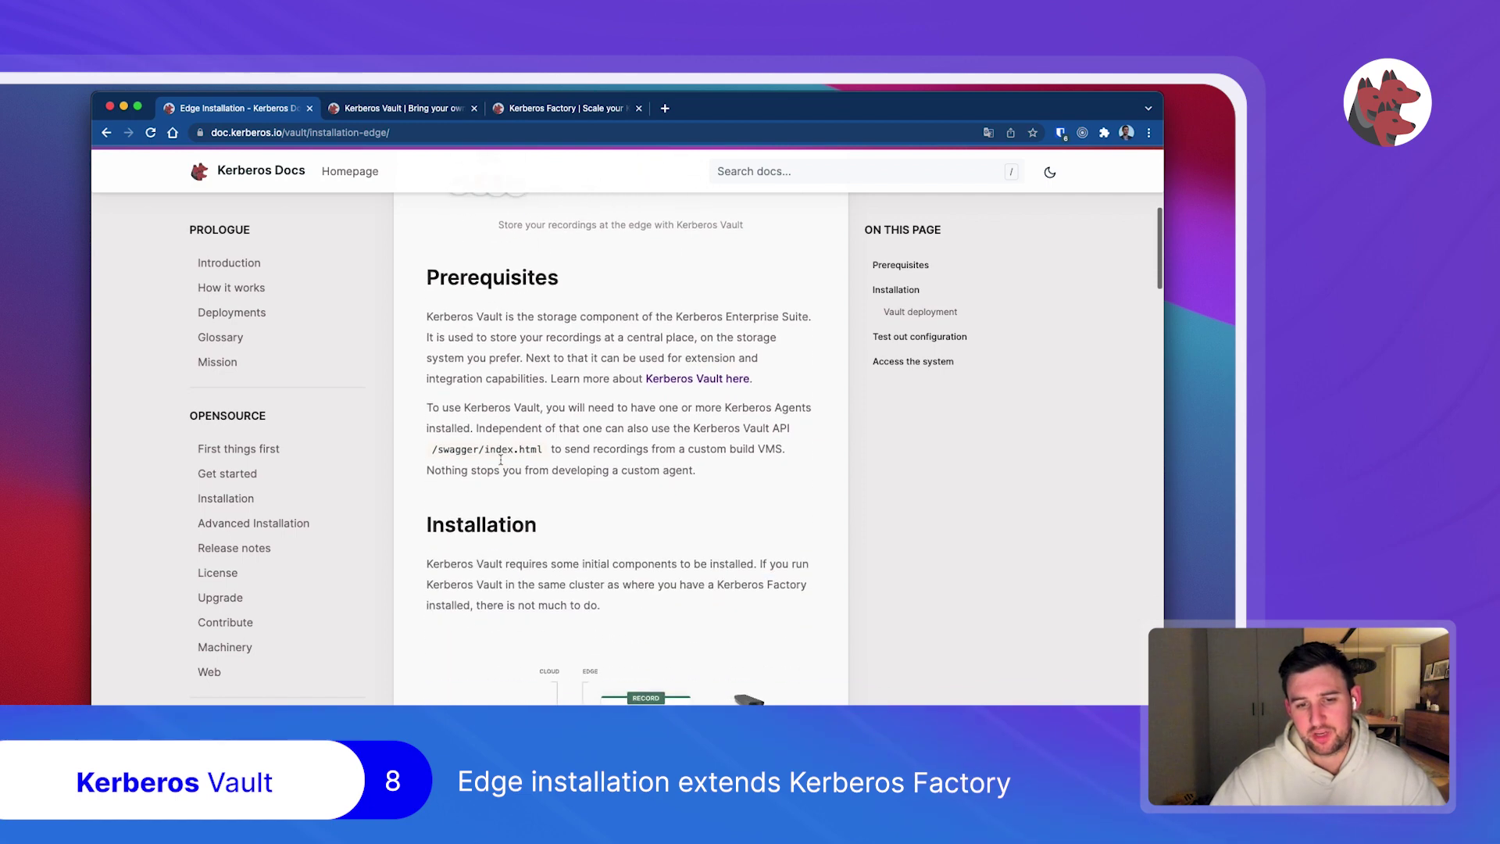
scroll(501, 461, "down", 3)
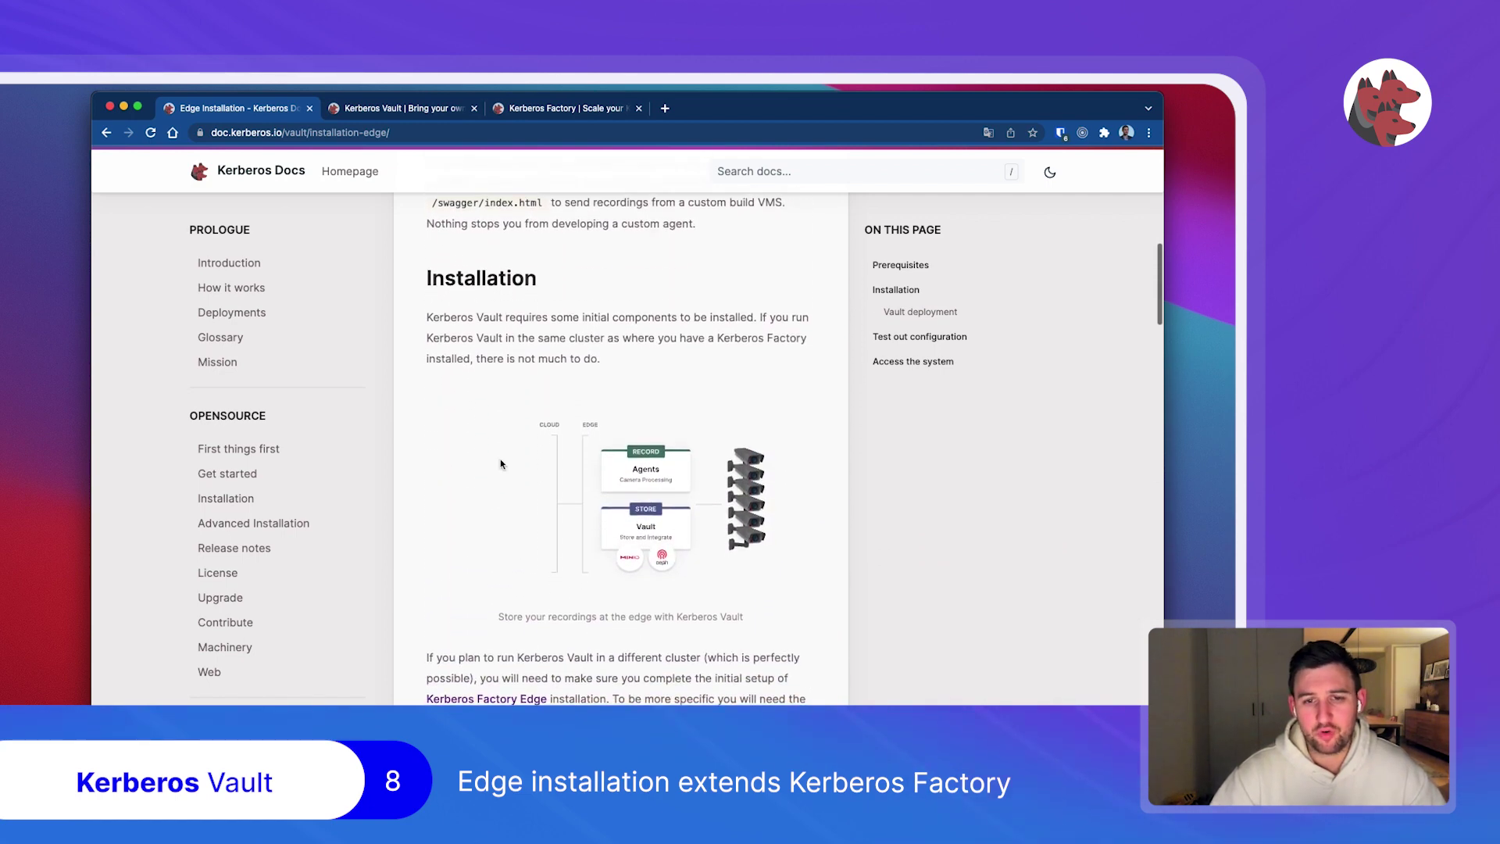
scroll(501, 464, "down", 1)
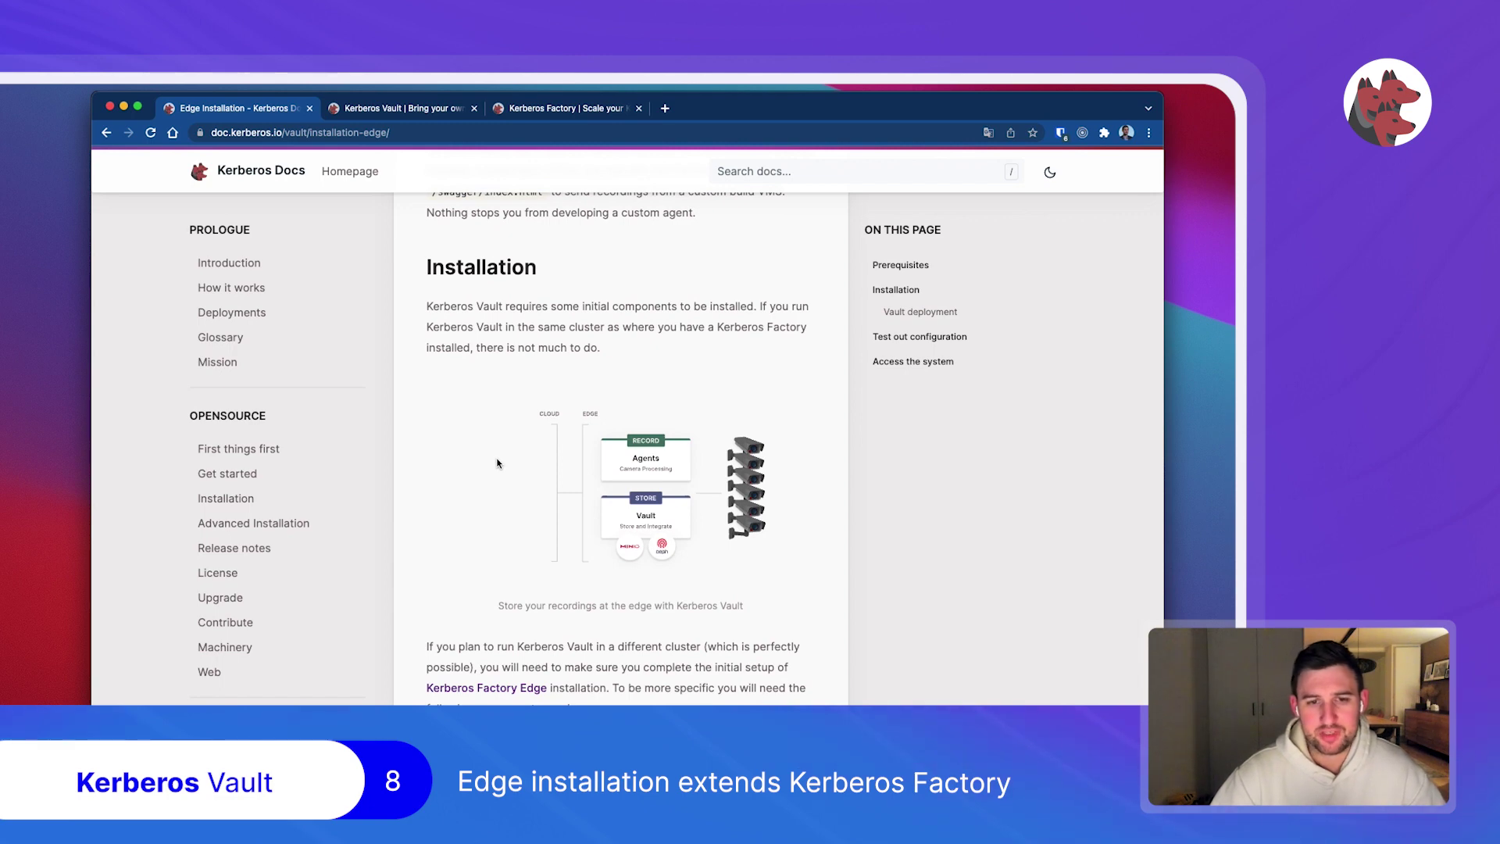
scroll(469, 458, "down", 10)
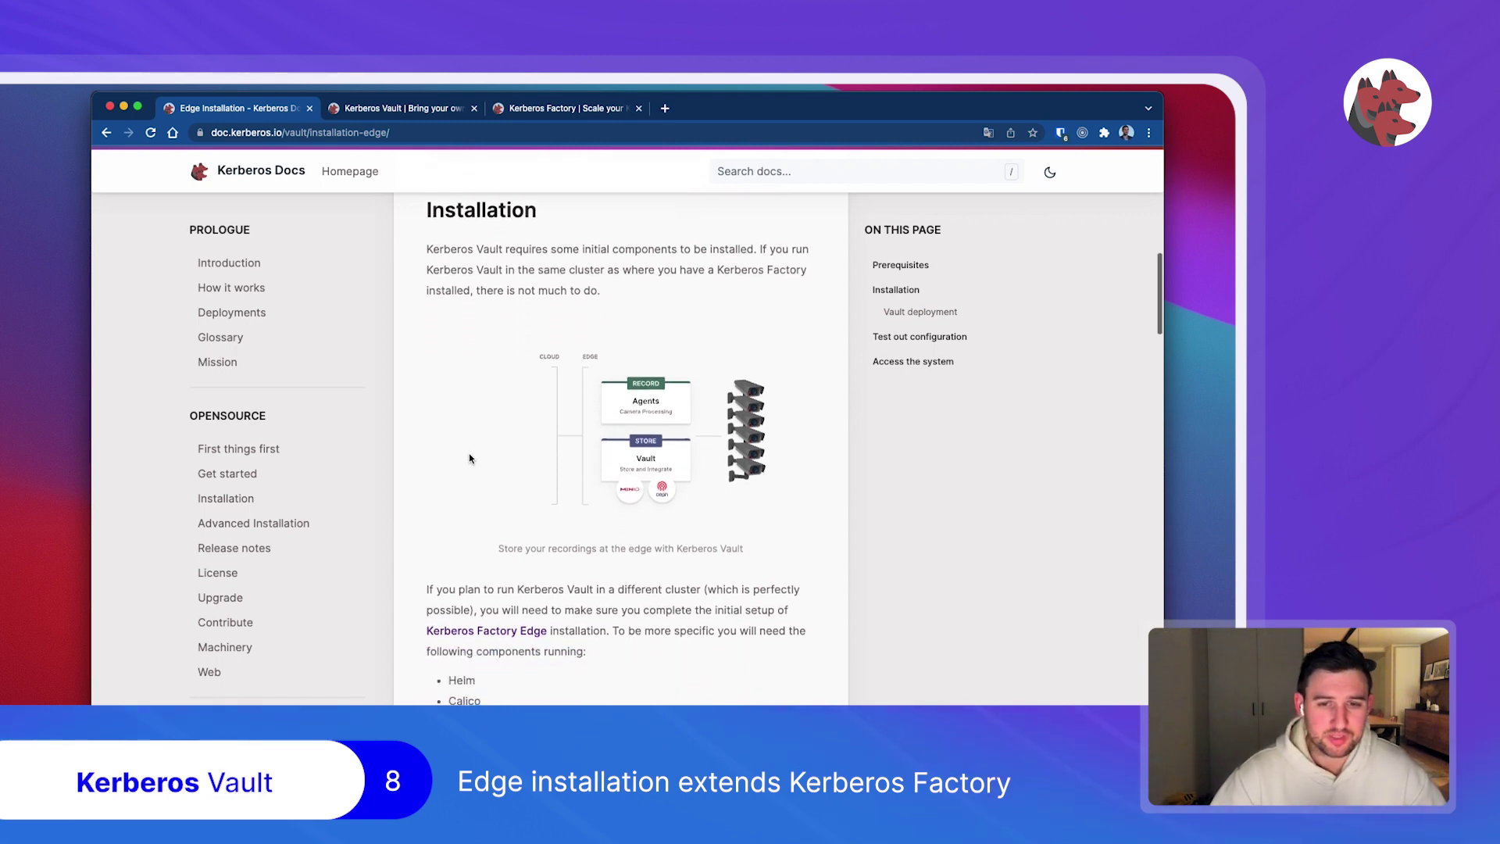
scroll(469, 458, "down", 10)
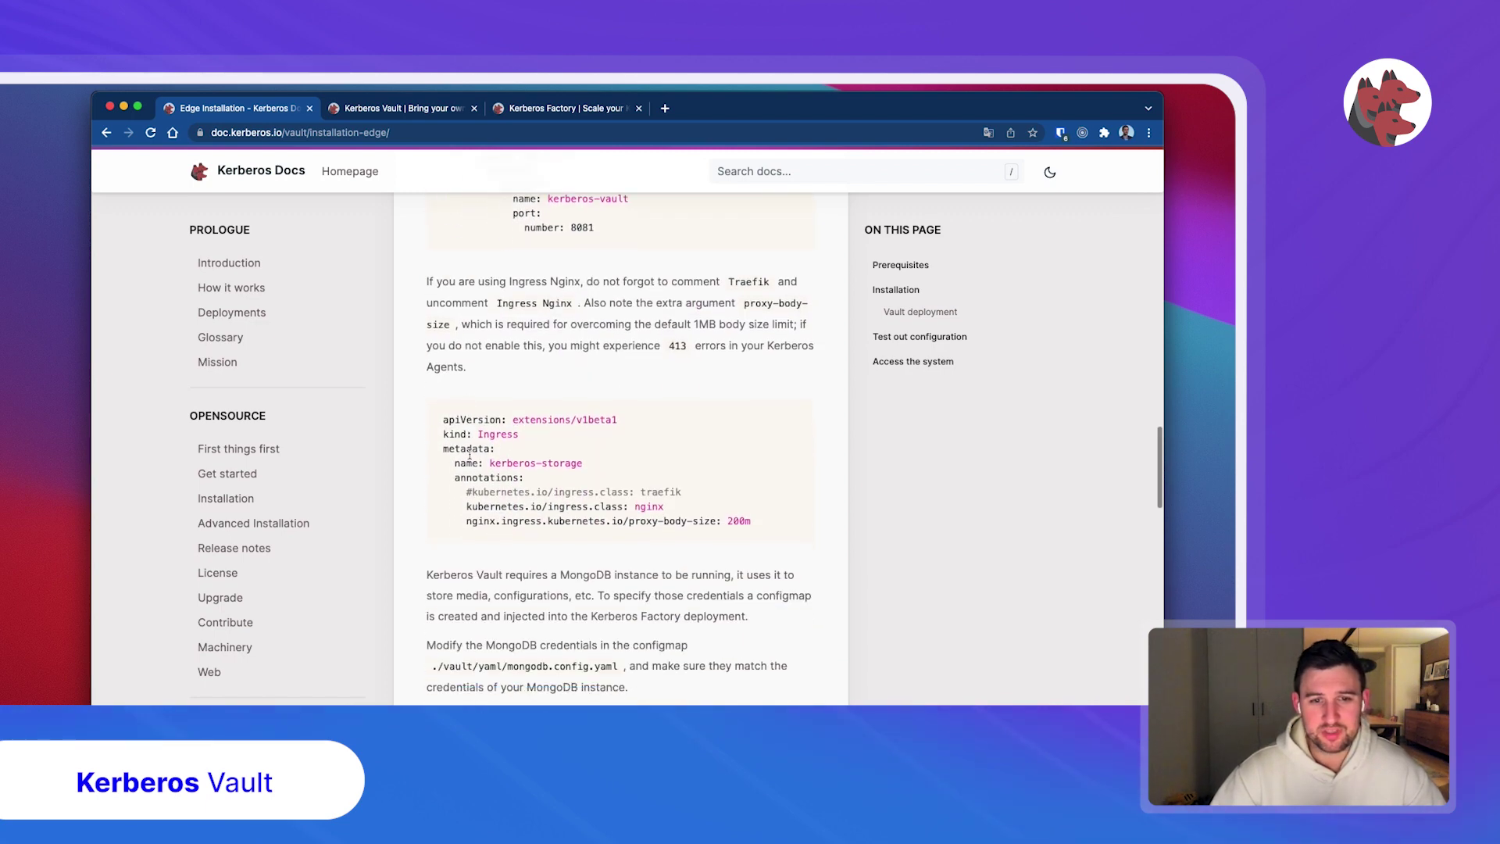
scroll(503, 486, "down", 6)
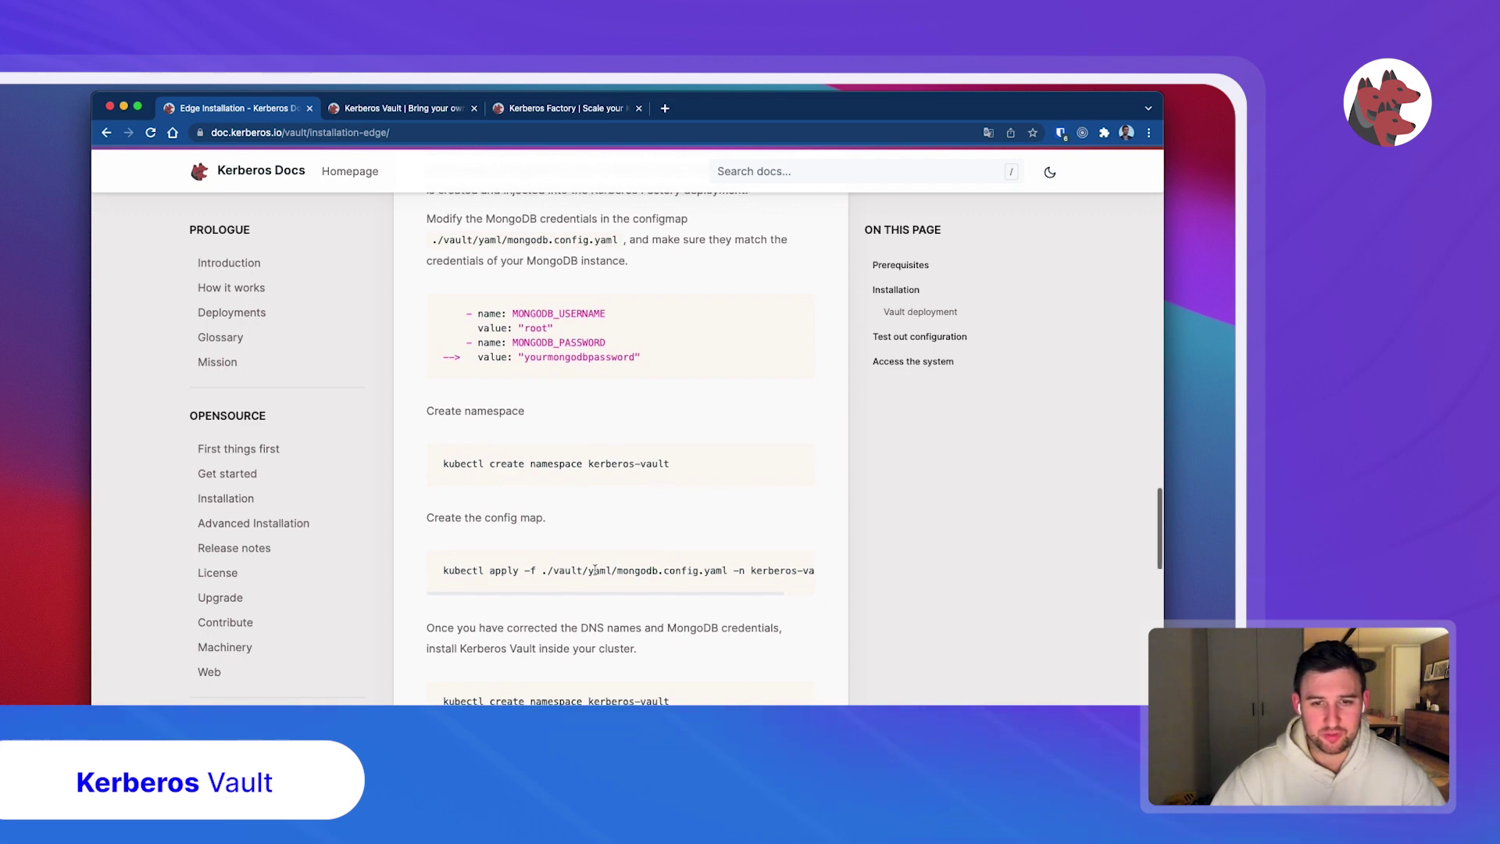
scroll(595, 570, "down", 4)
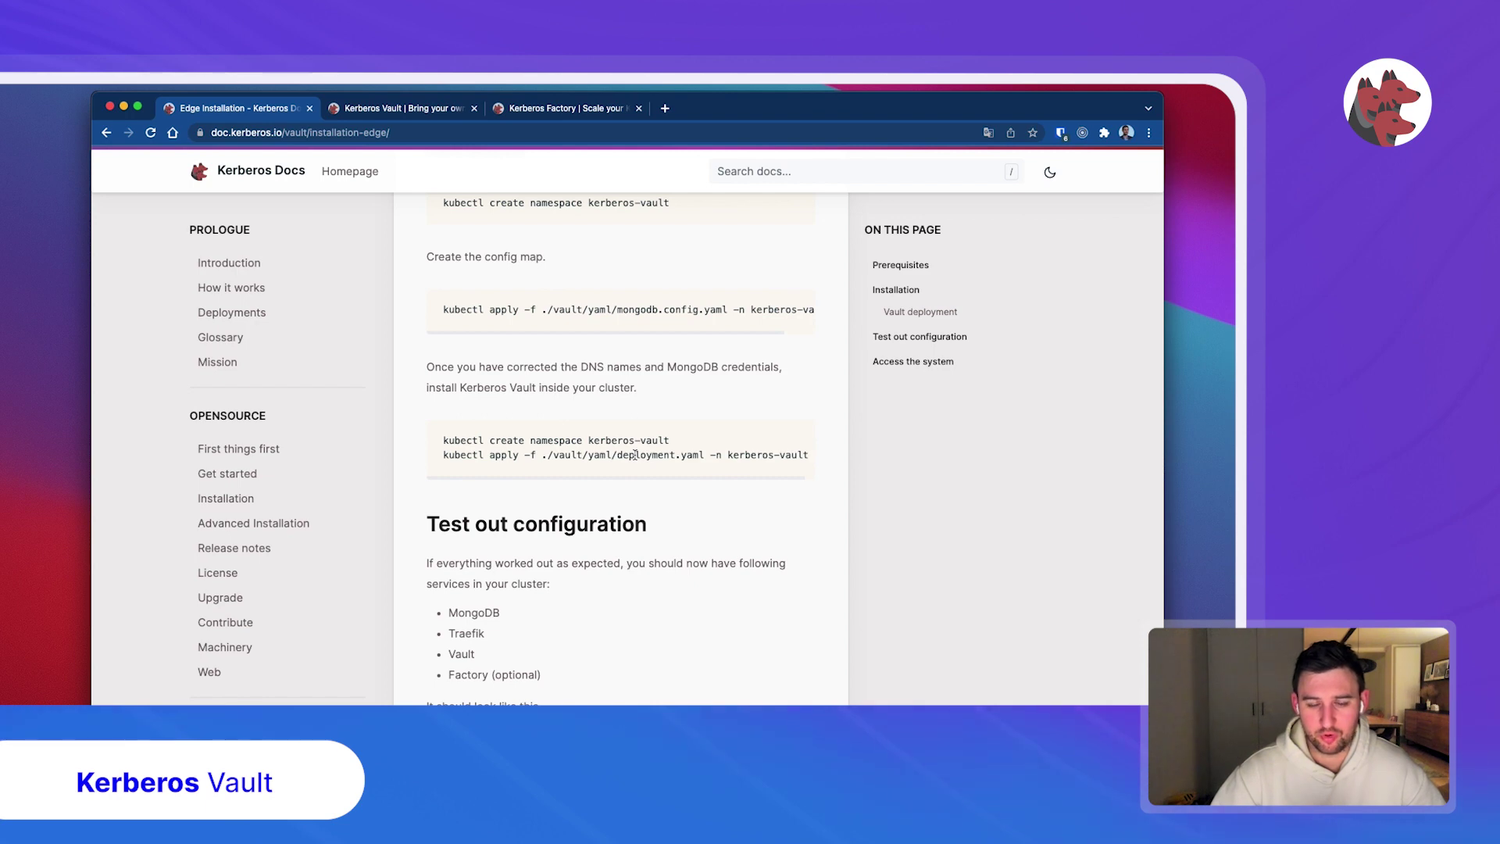
scroll(635, 455, "down", 3)
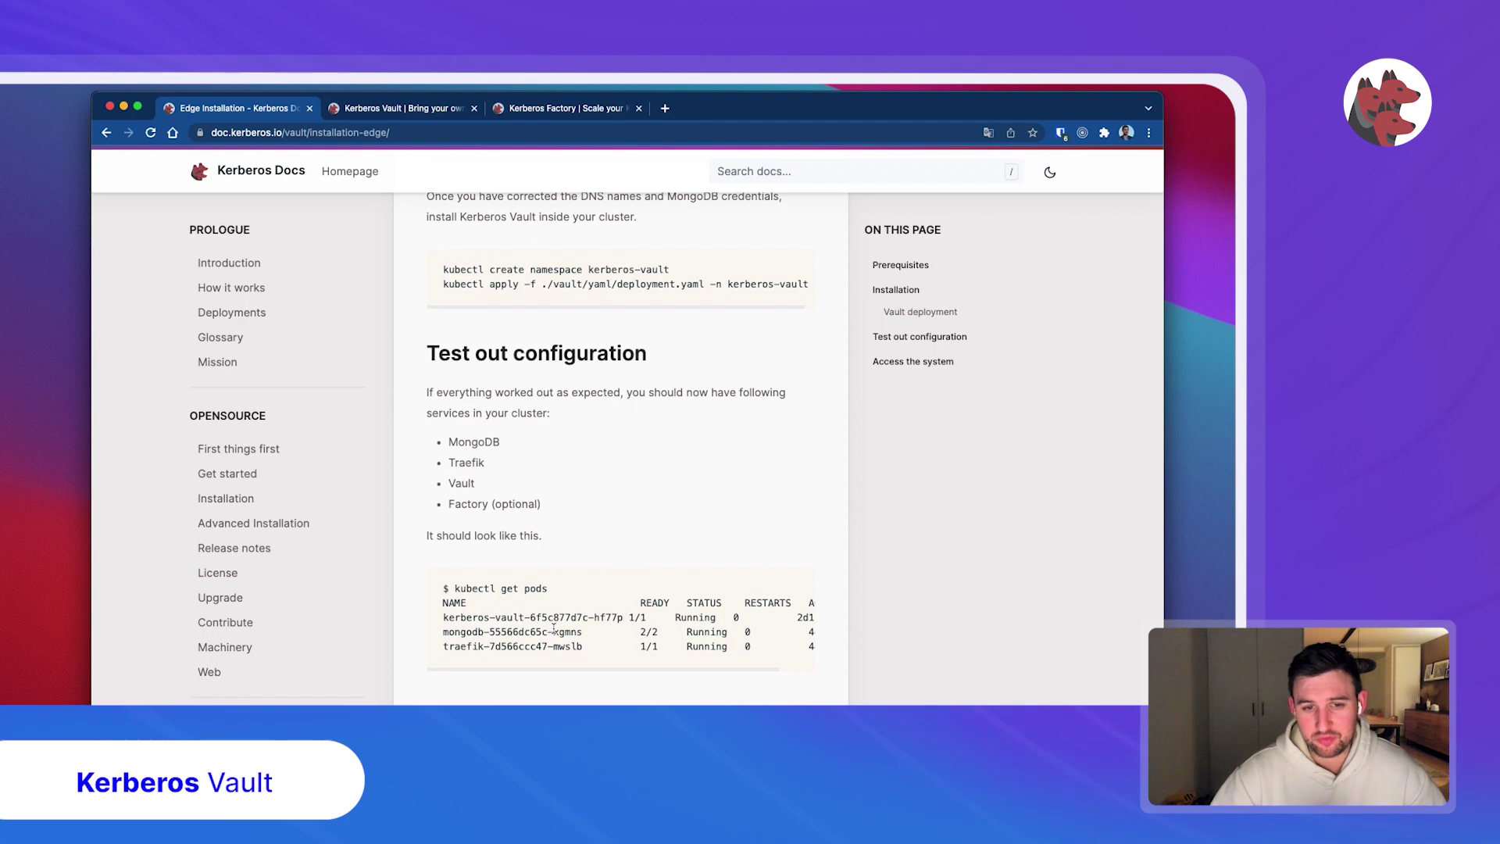
scroll(555, 632, "down", 4)
scroll(555, 631, "down", 2)
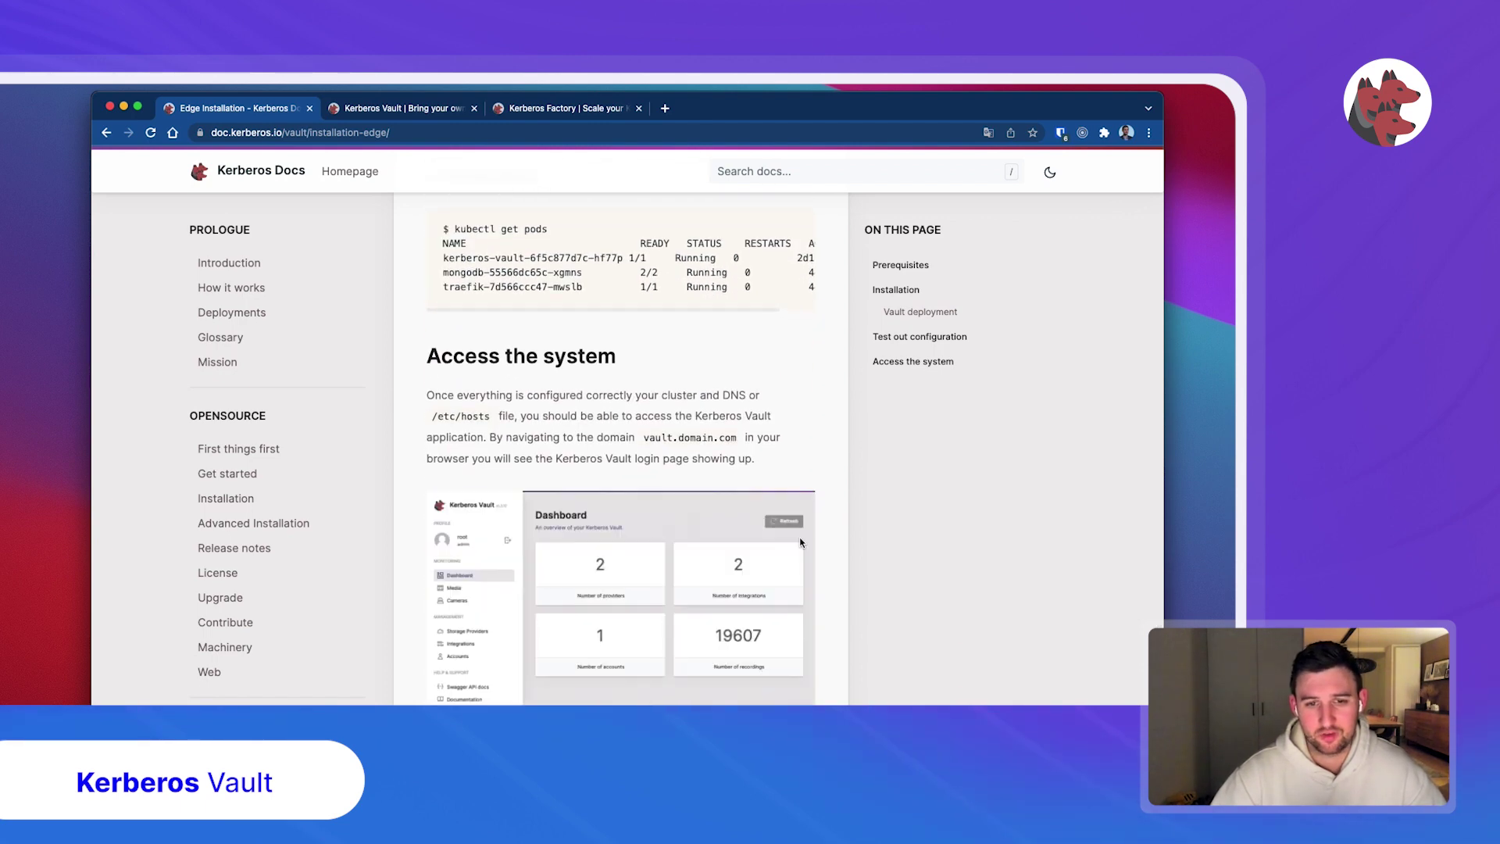
scroll(563, 321, "down", 1)
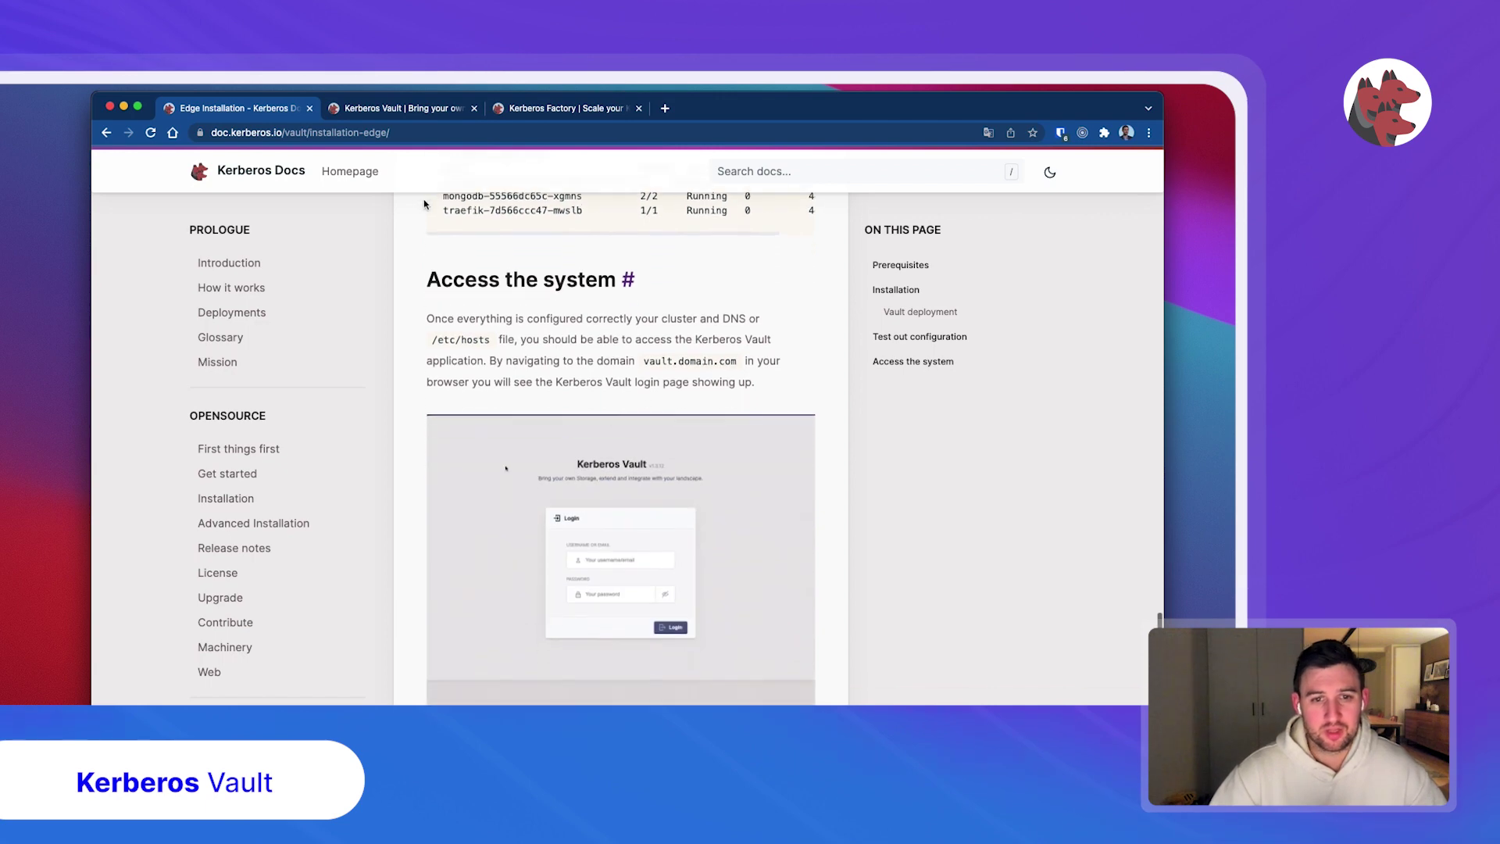
Step: Log in on the Kerberos Vault tab and highlight the 269887 recordings count on the dashboard
left_click(405, 116)
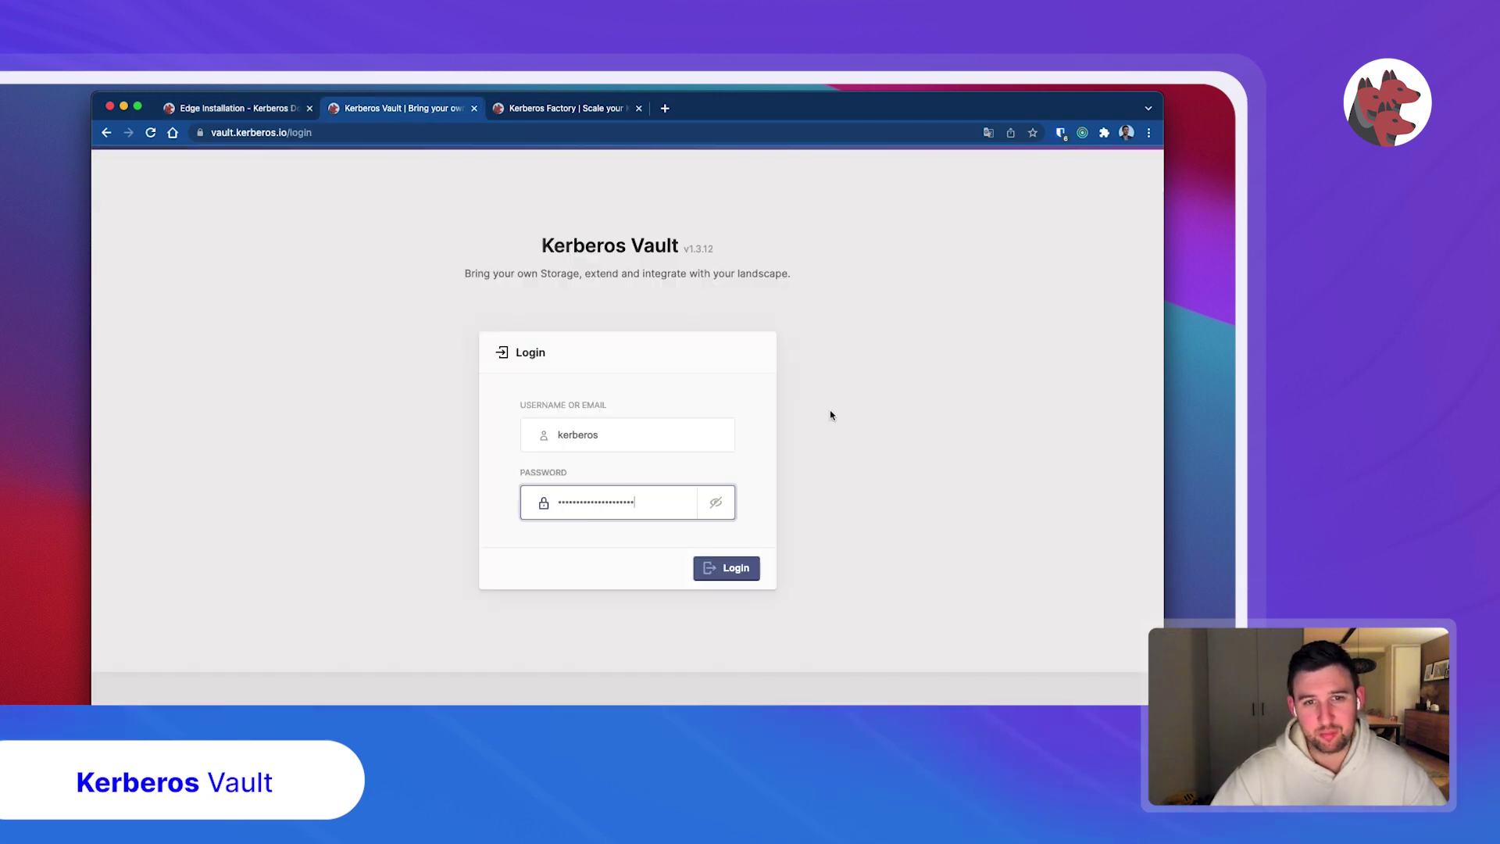
left_click(729, 582)
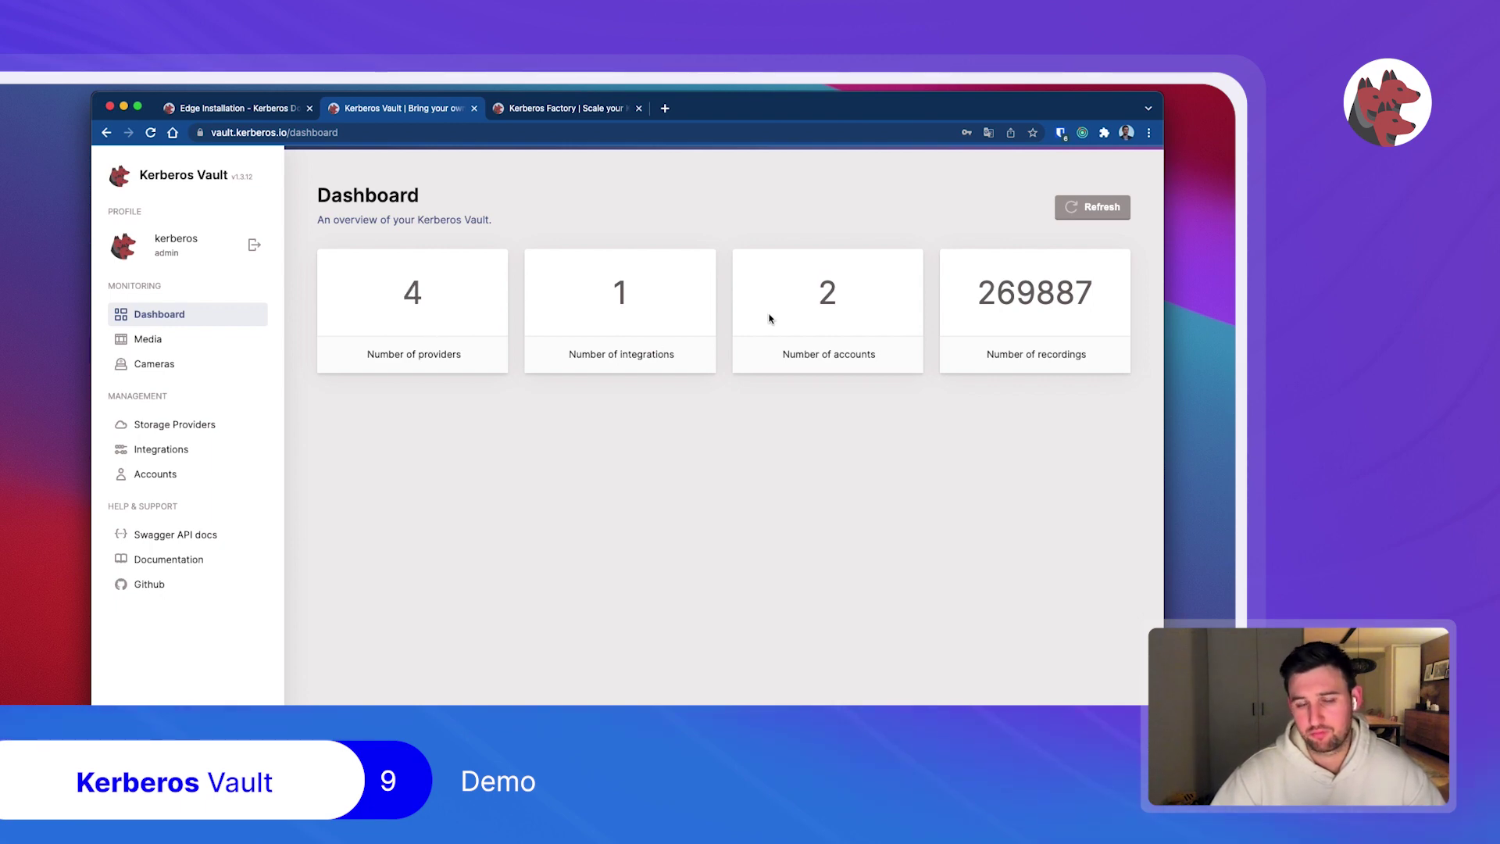
double_click(1079, 292)
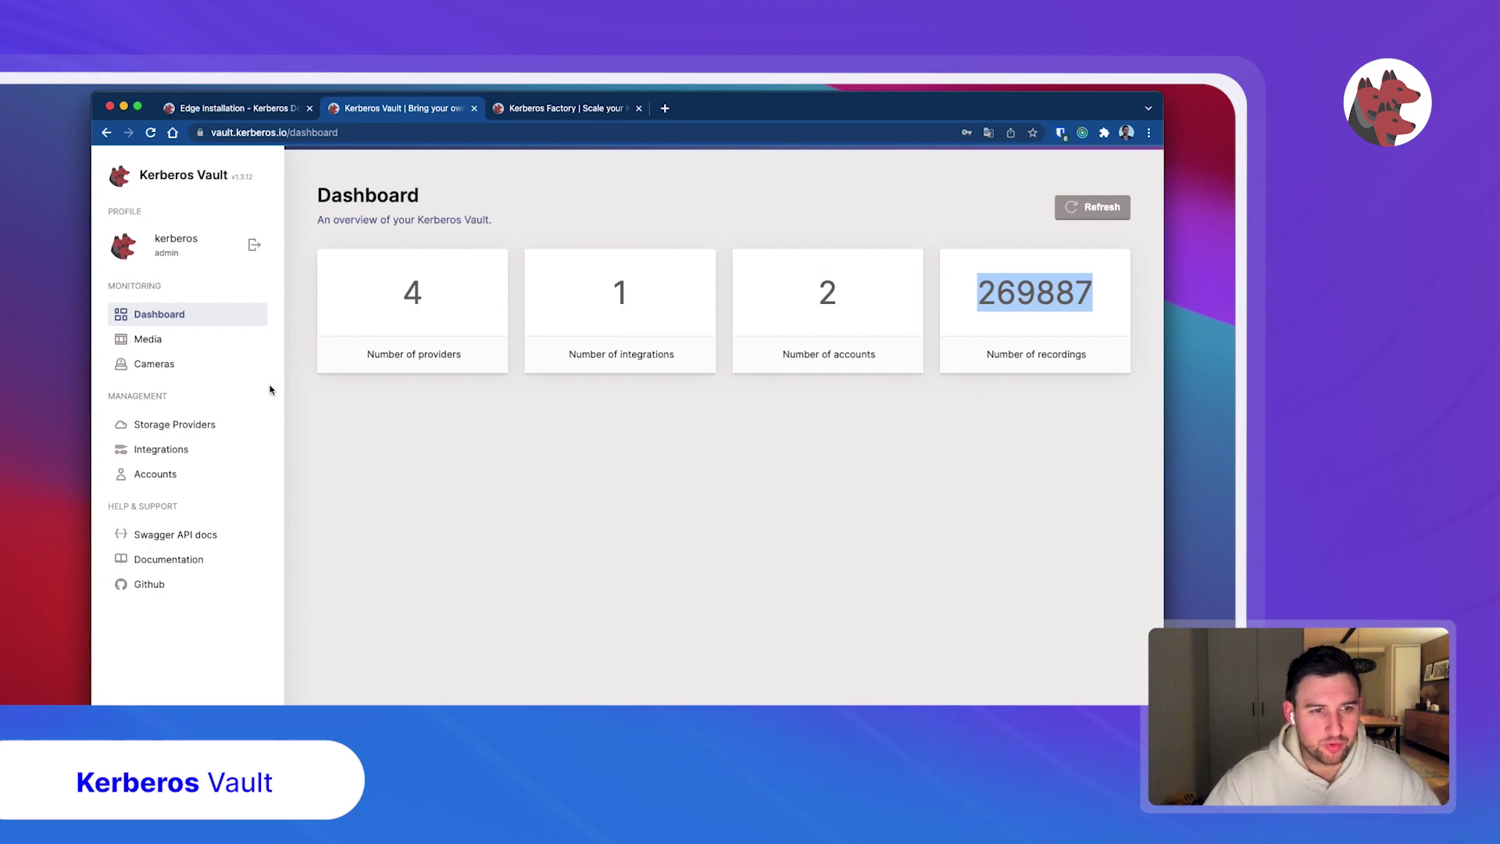
left_click(168, 414)
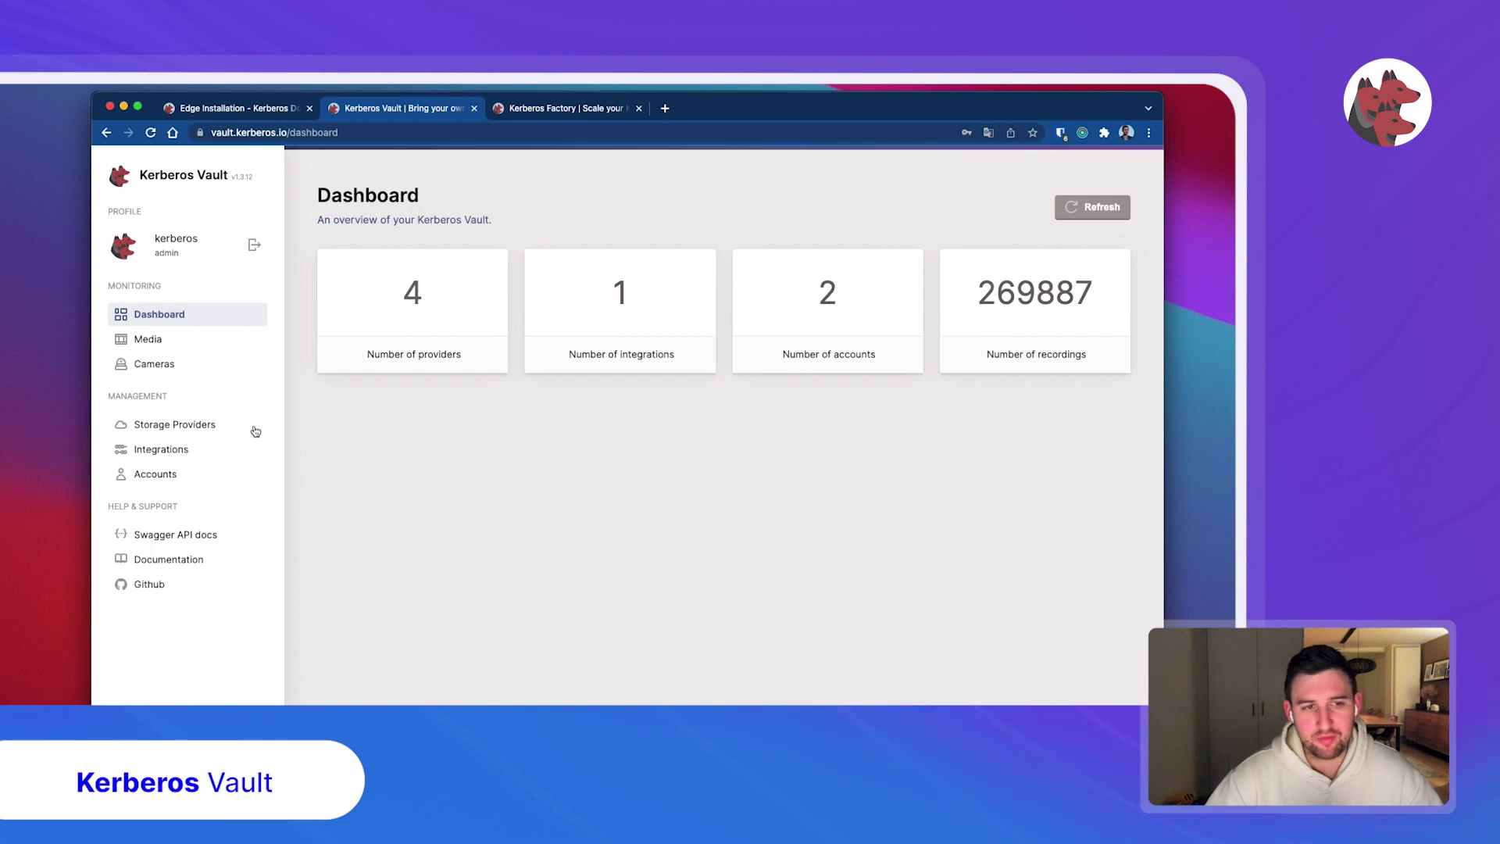
Step: Review the six agents on the Kerberos Factory Cameras page, then return to the Vault dashboard
left_click(577, 109)
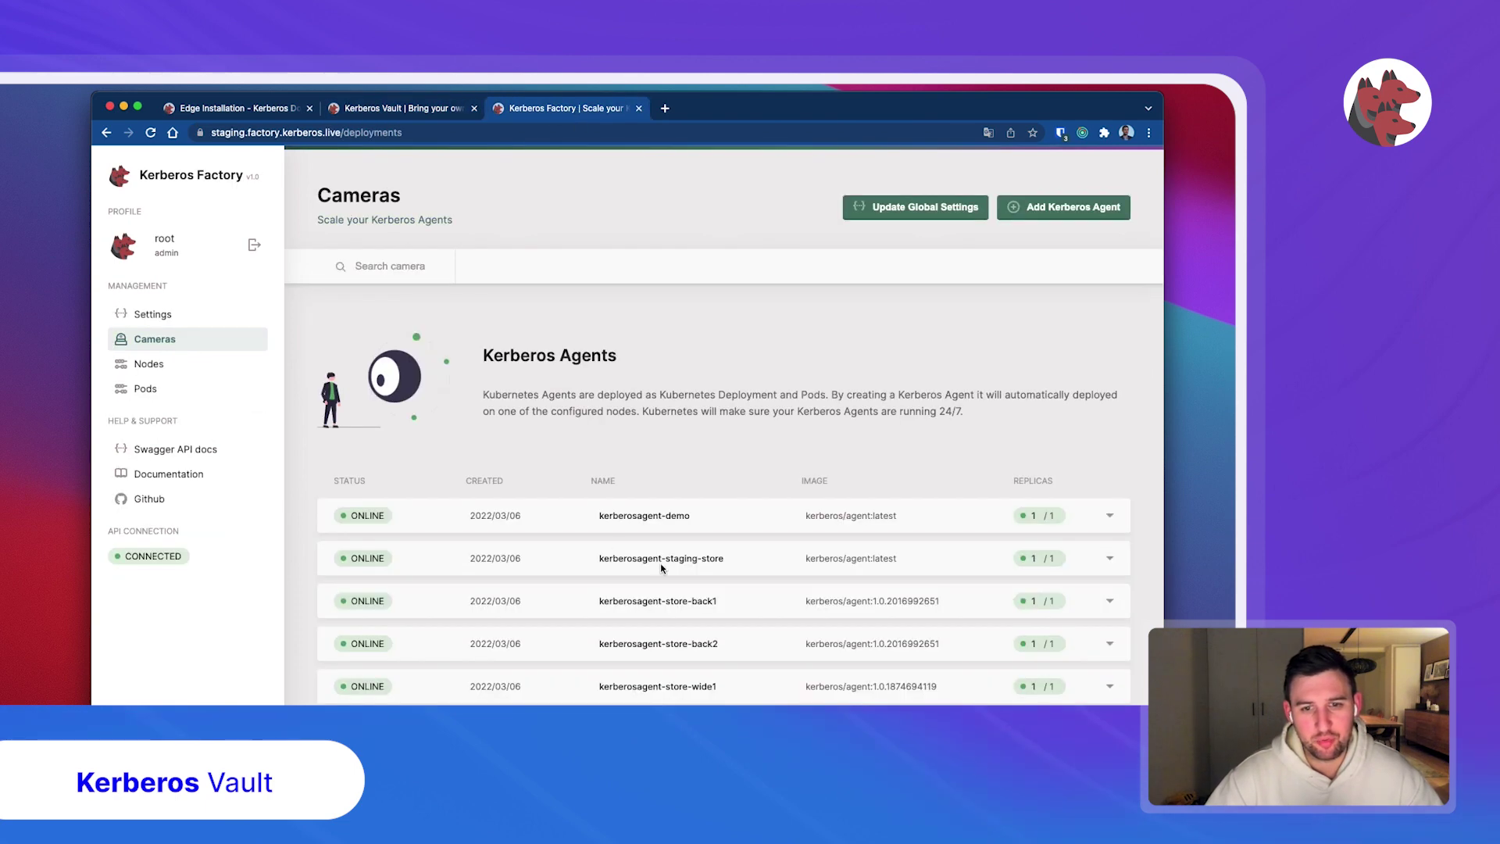
scroll(661, 569, "down", 2)
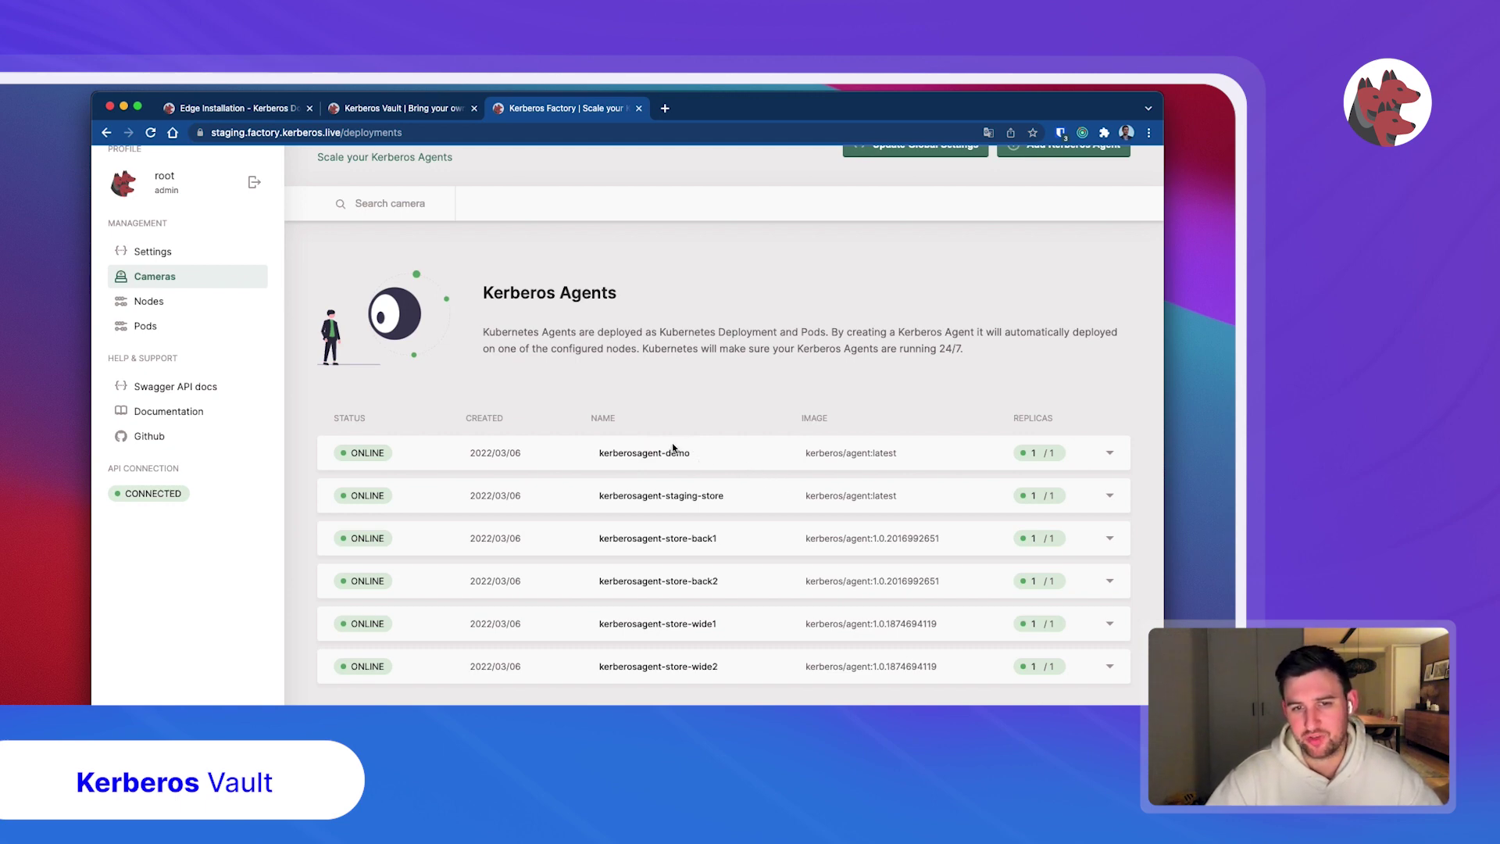
left_click(394, 108)
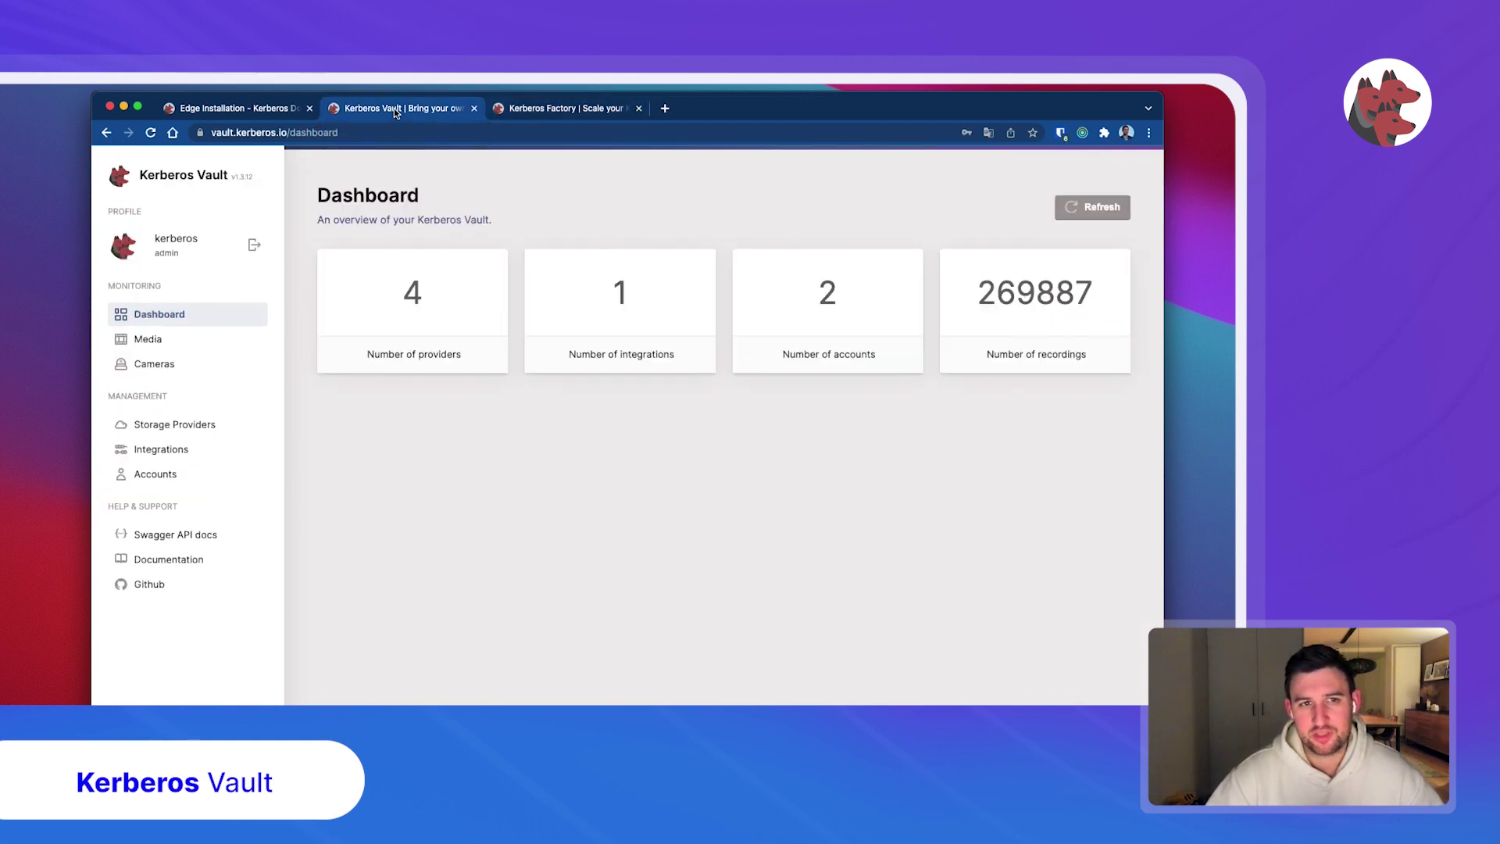
Step: Go to Storage Providers, add a new provider, and expand the provider type list
left_click(238, 424)
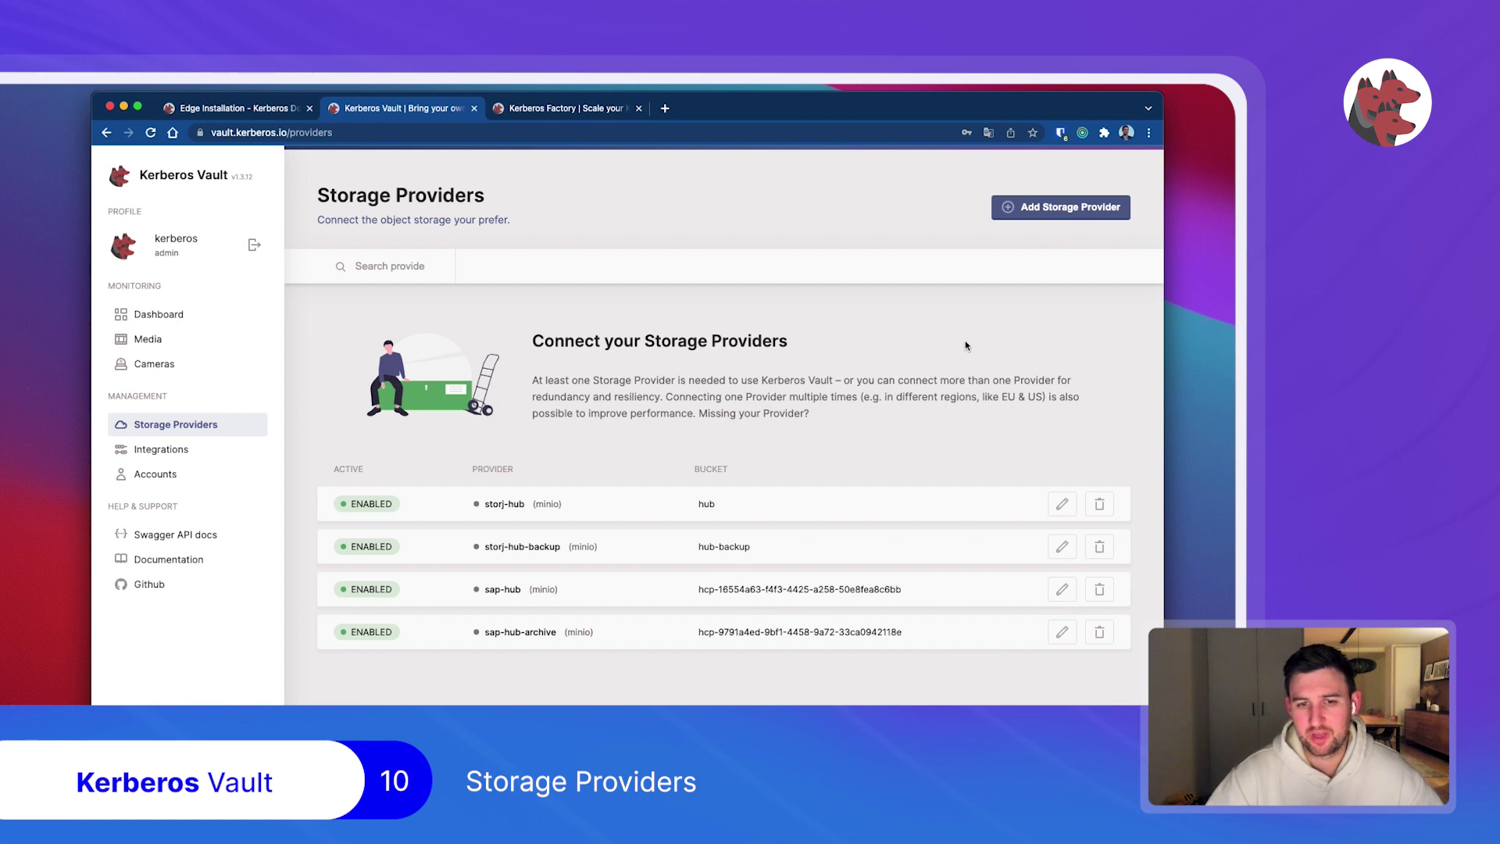
left_click(1039, 209)
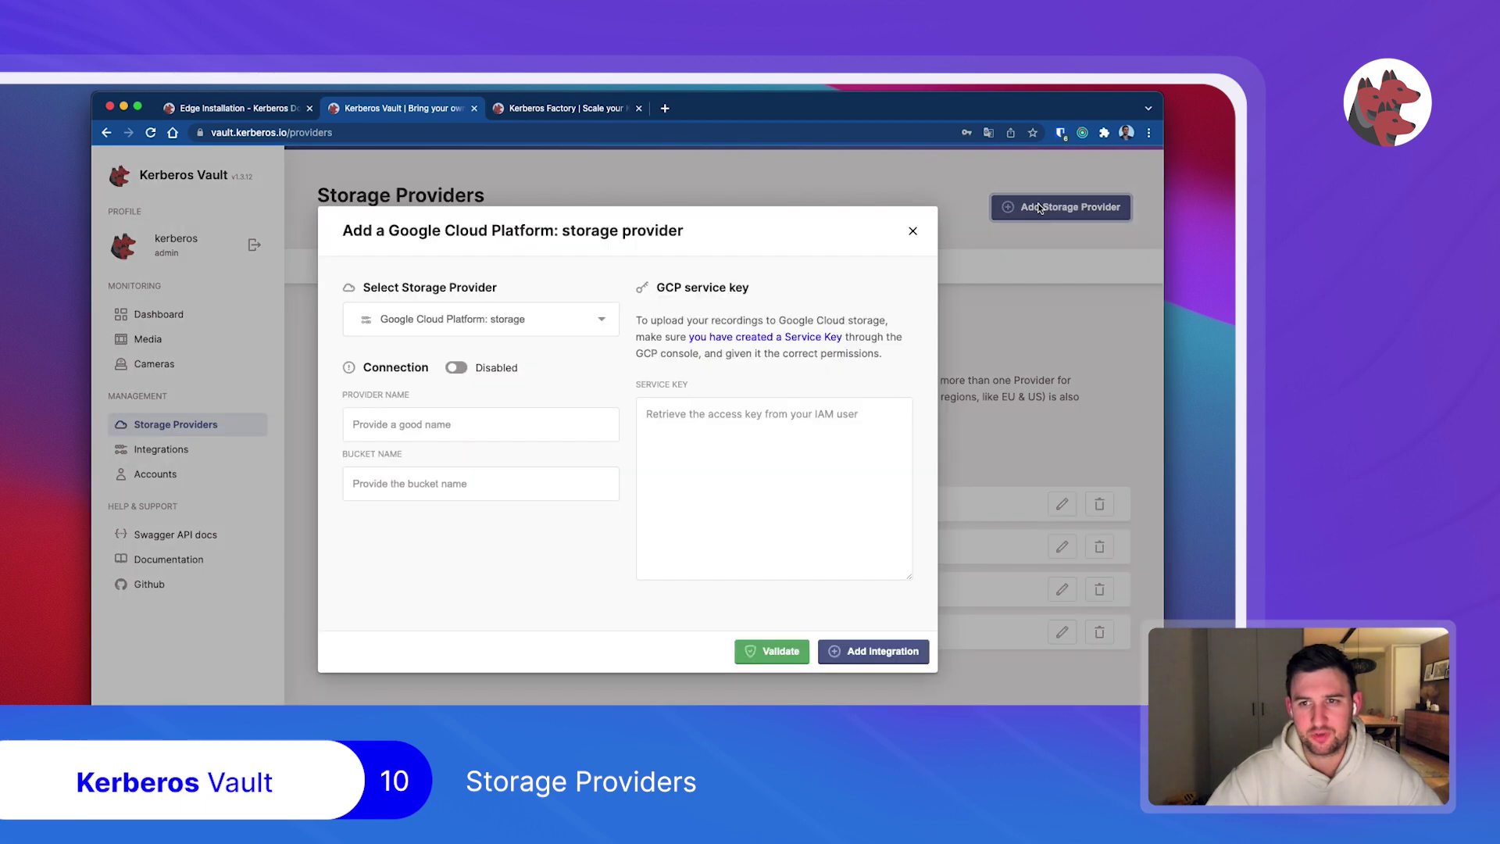
left_click(569, 326)
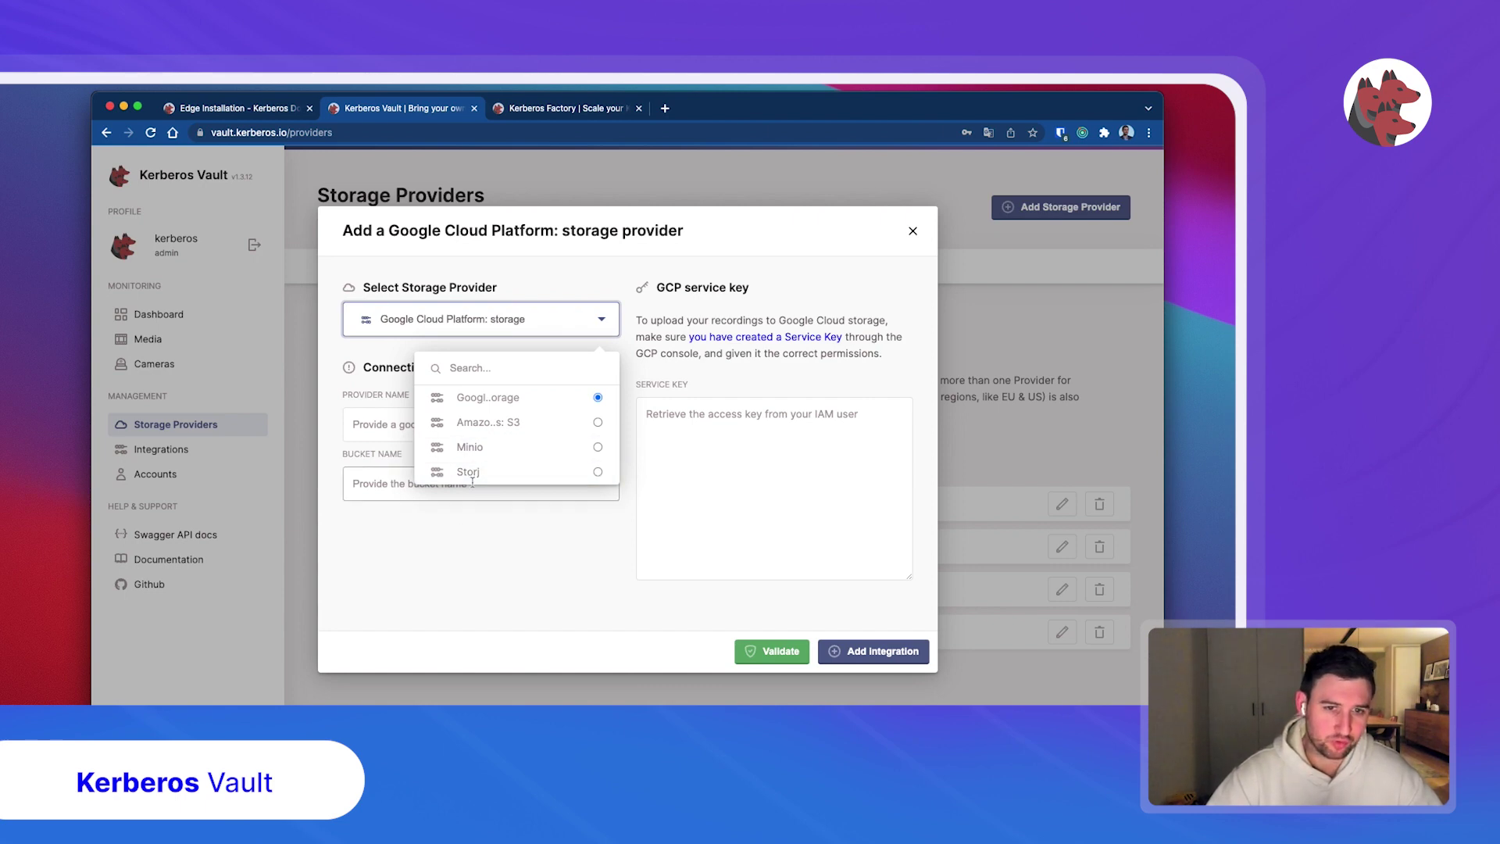
Step: Choose Amazon Web Services: S3 as provider, validate the empty form to see required fields, then close it unsaved
left_click(469, 422)
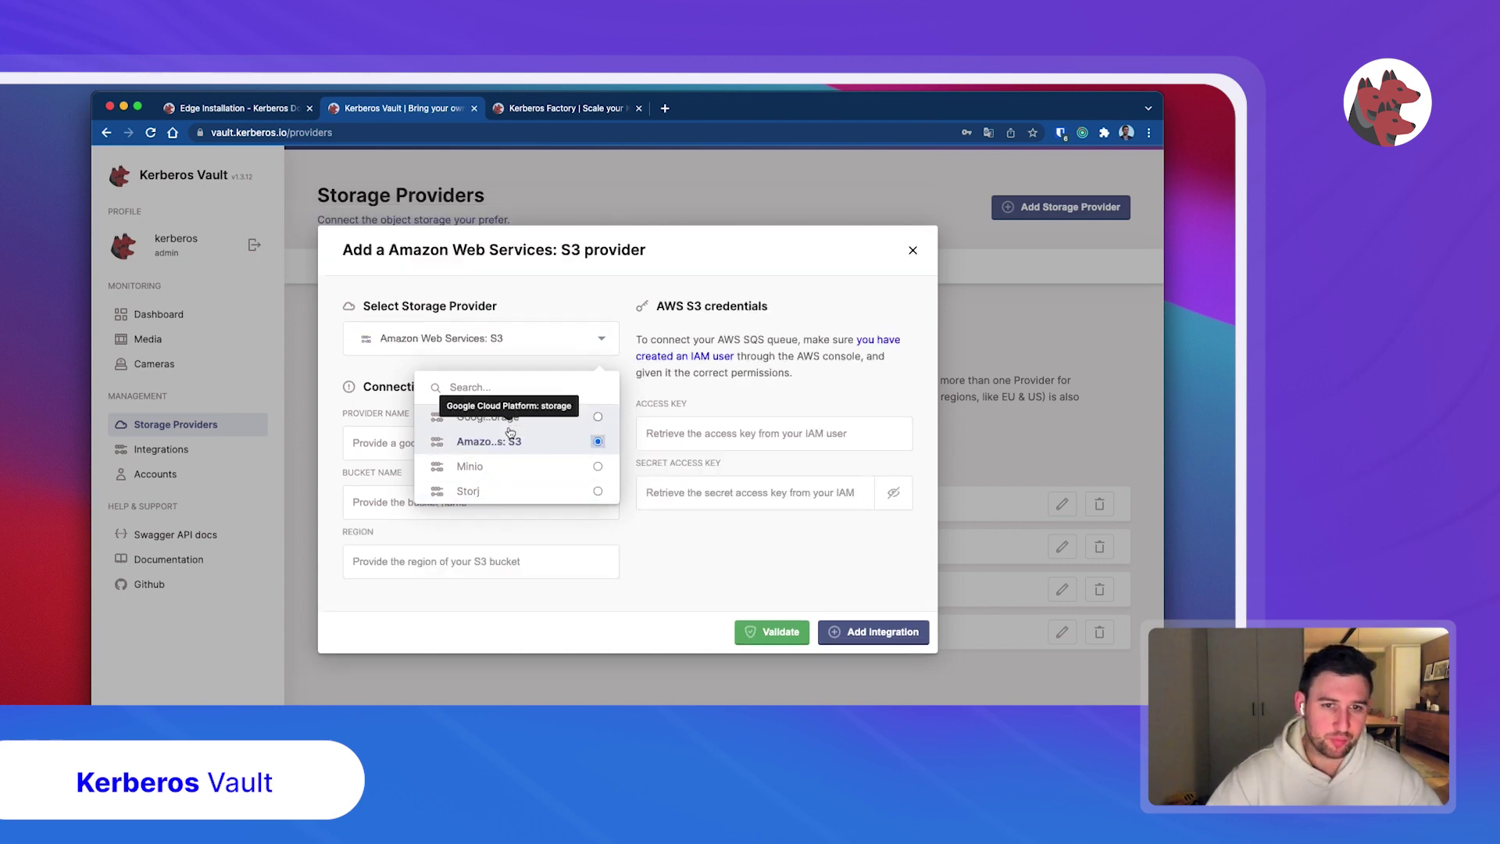
left_click(700, 588)
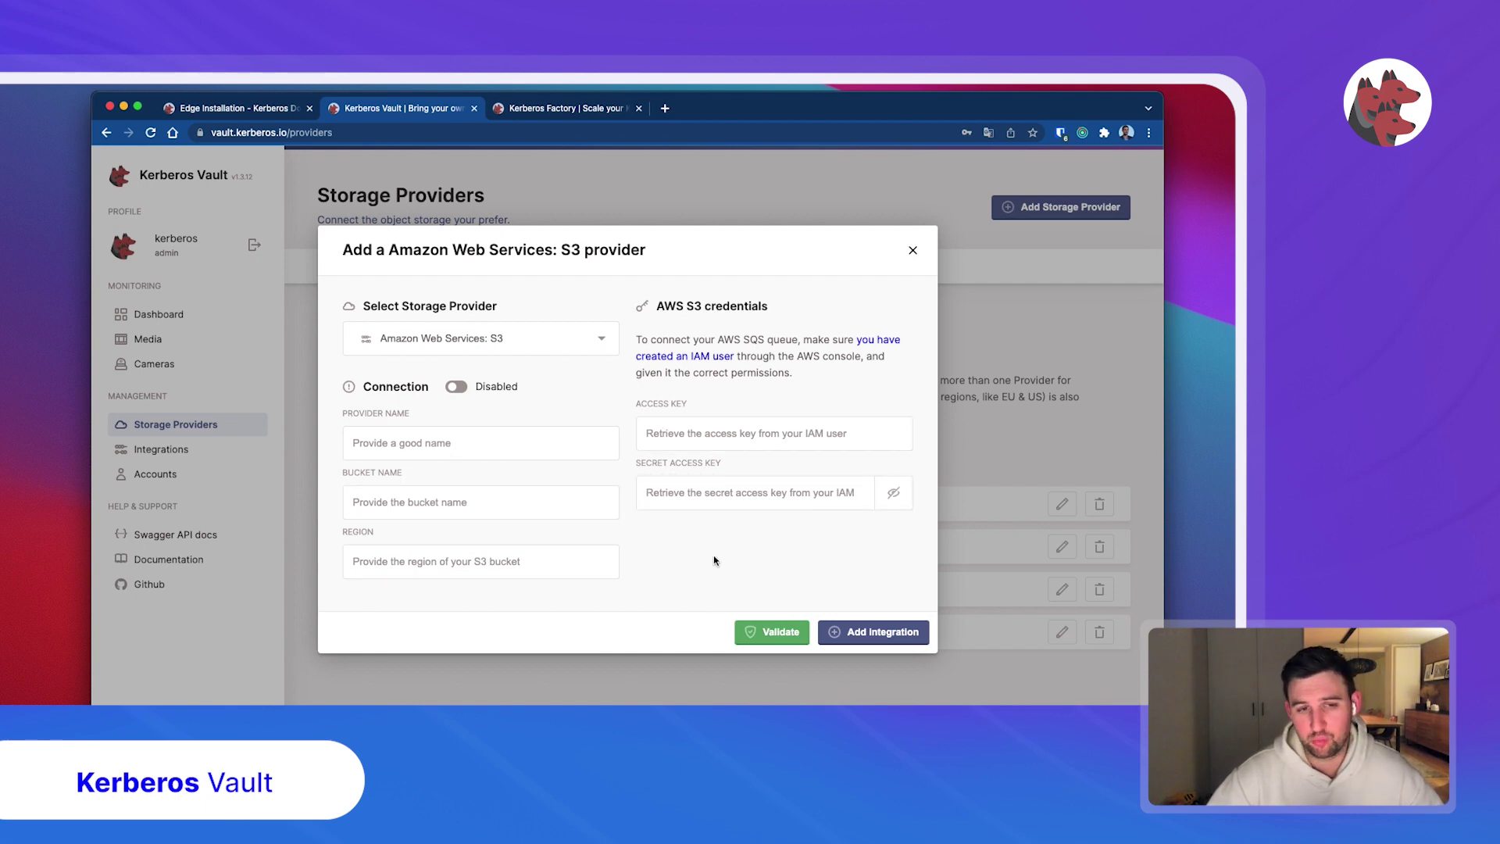
left_click(770, 635)
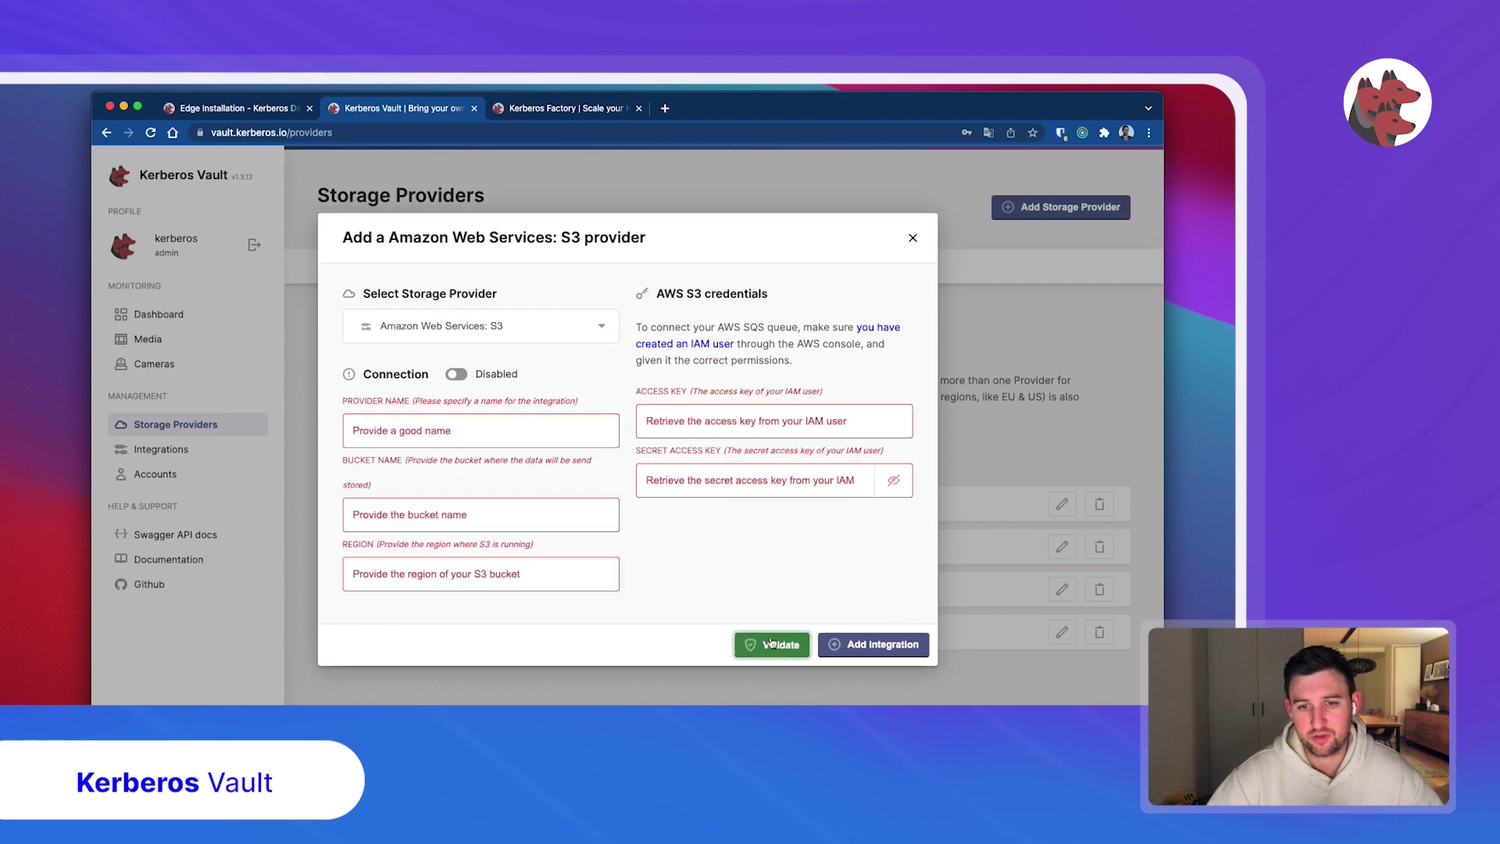
left_click(913, 237)
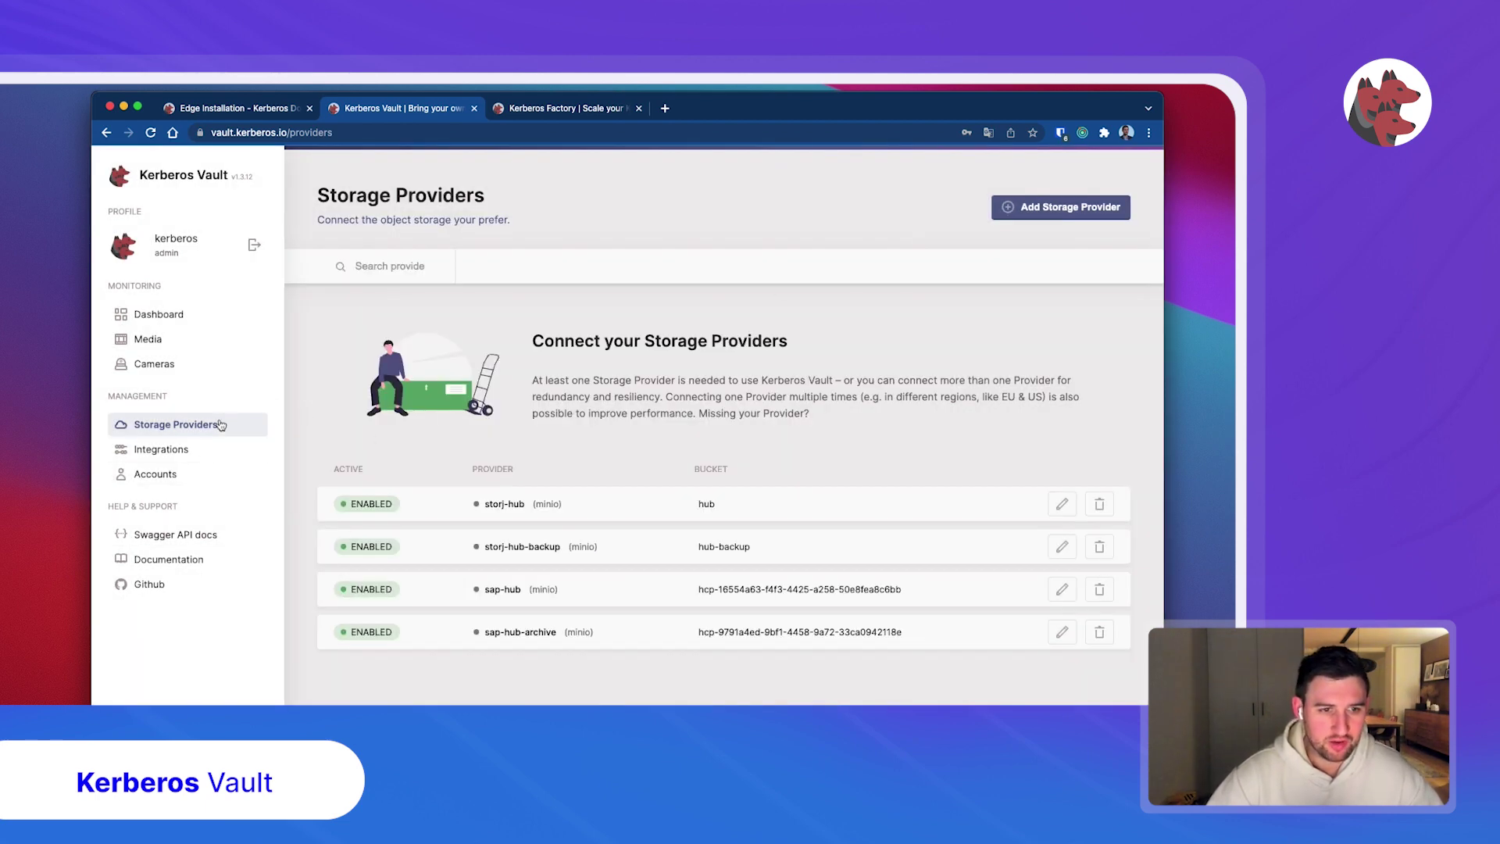
Step: On the Accounts page, start a new account named 'demo' and view the main provider list
left_click(205, 484)
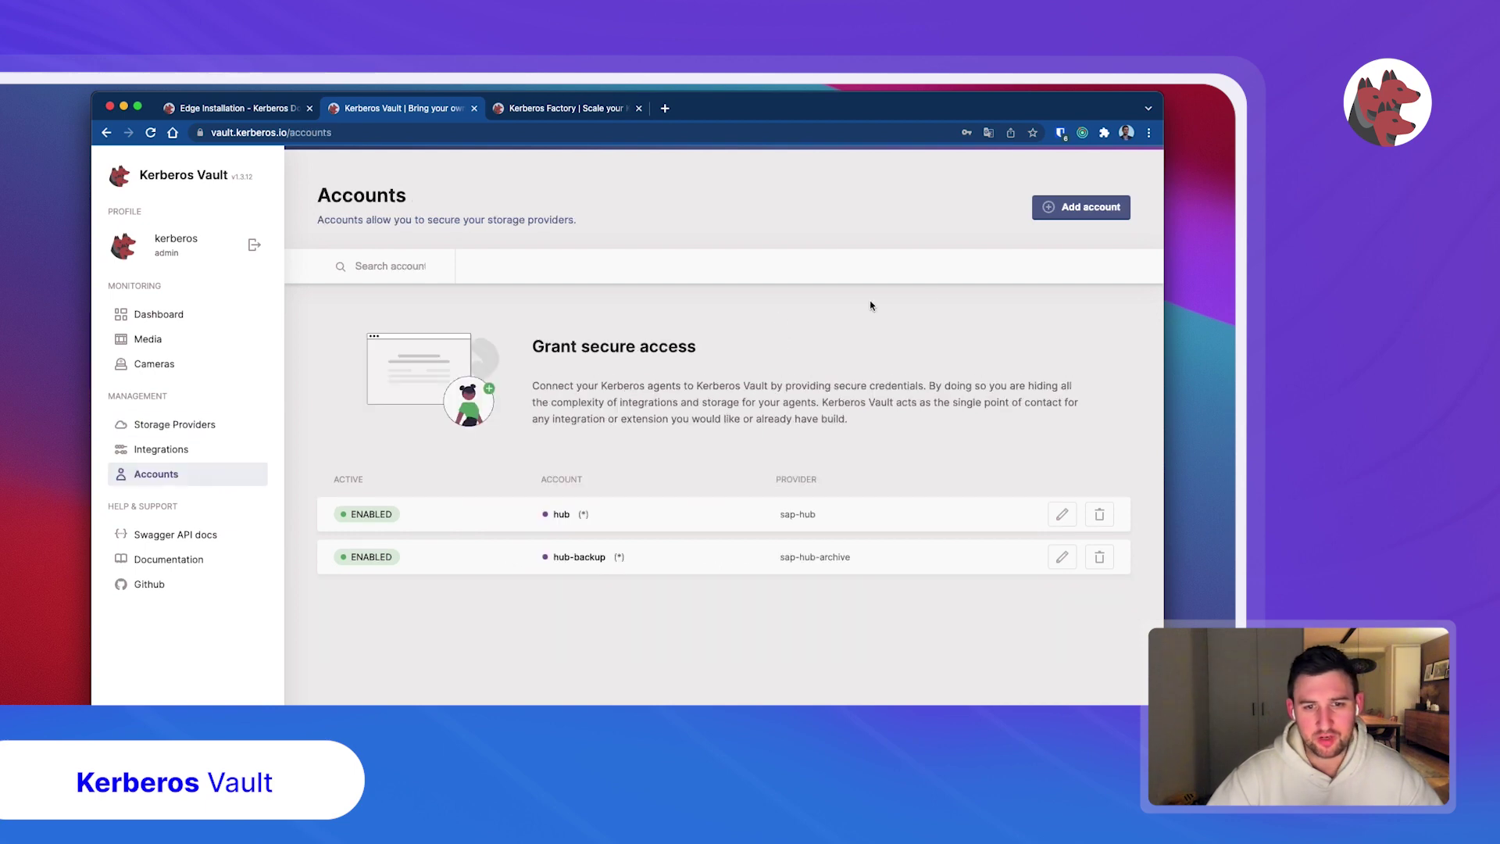
left_click(1074, 221)
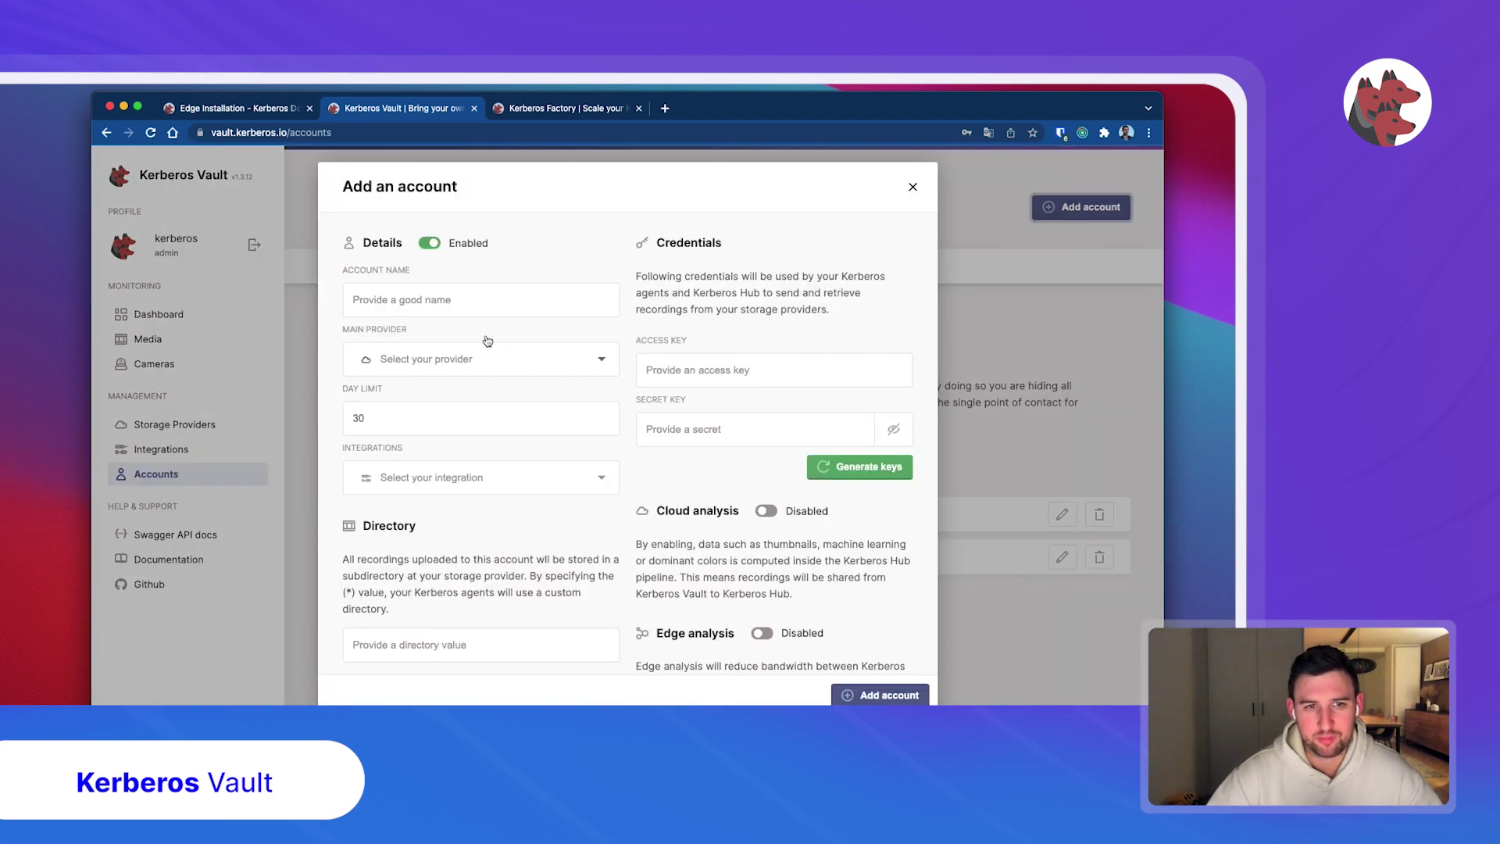
left_click(481, 308)
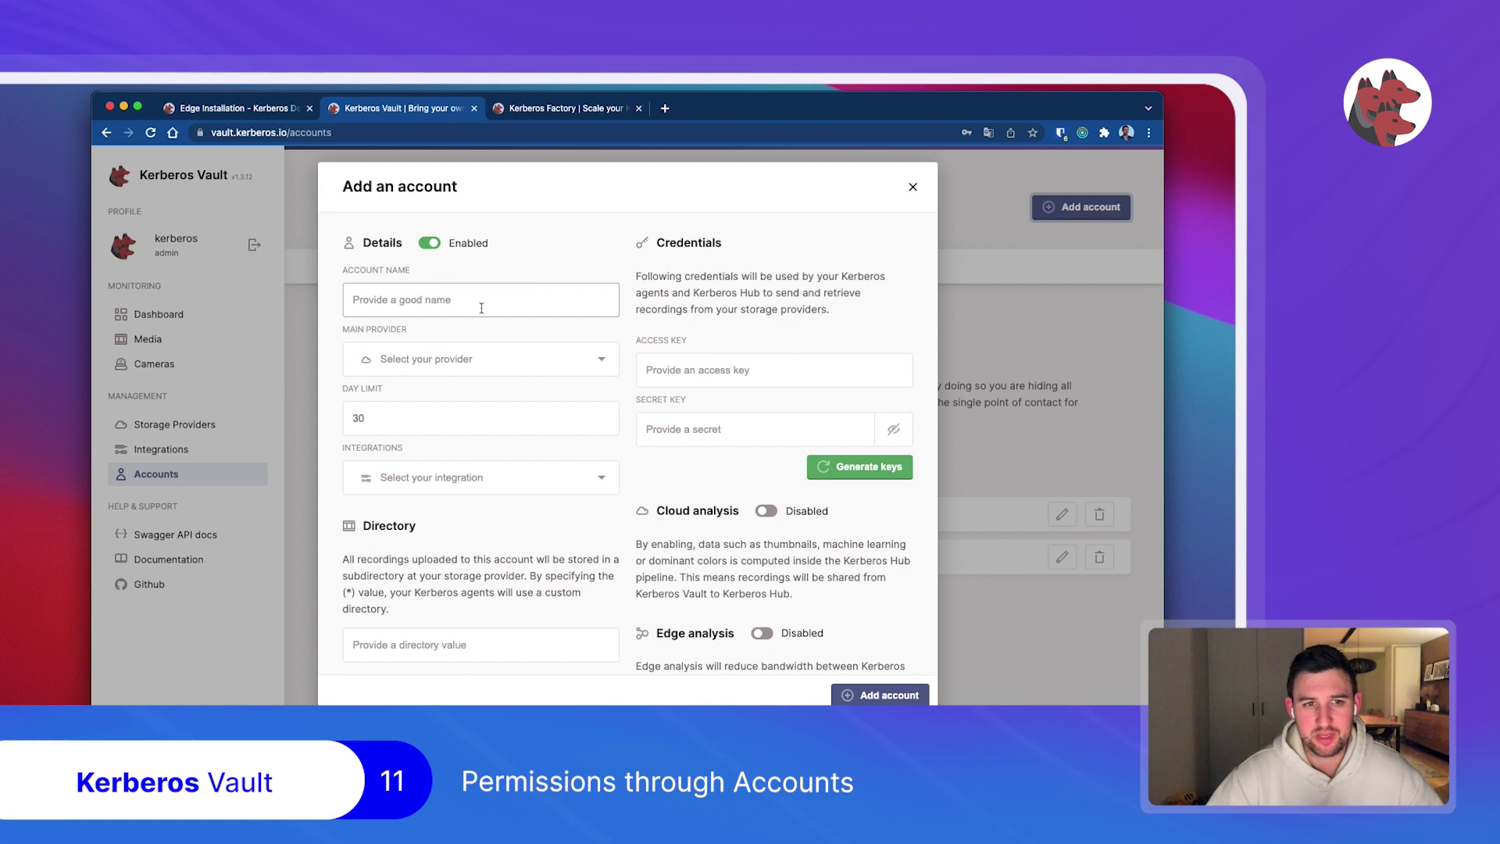
left_click(560, 111)
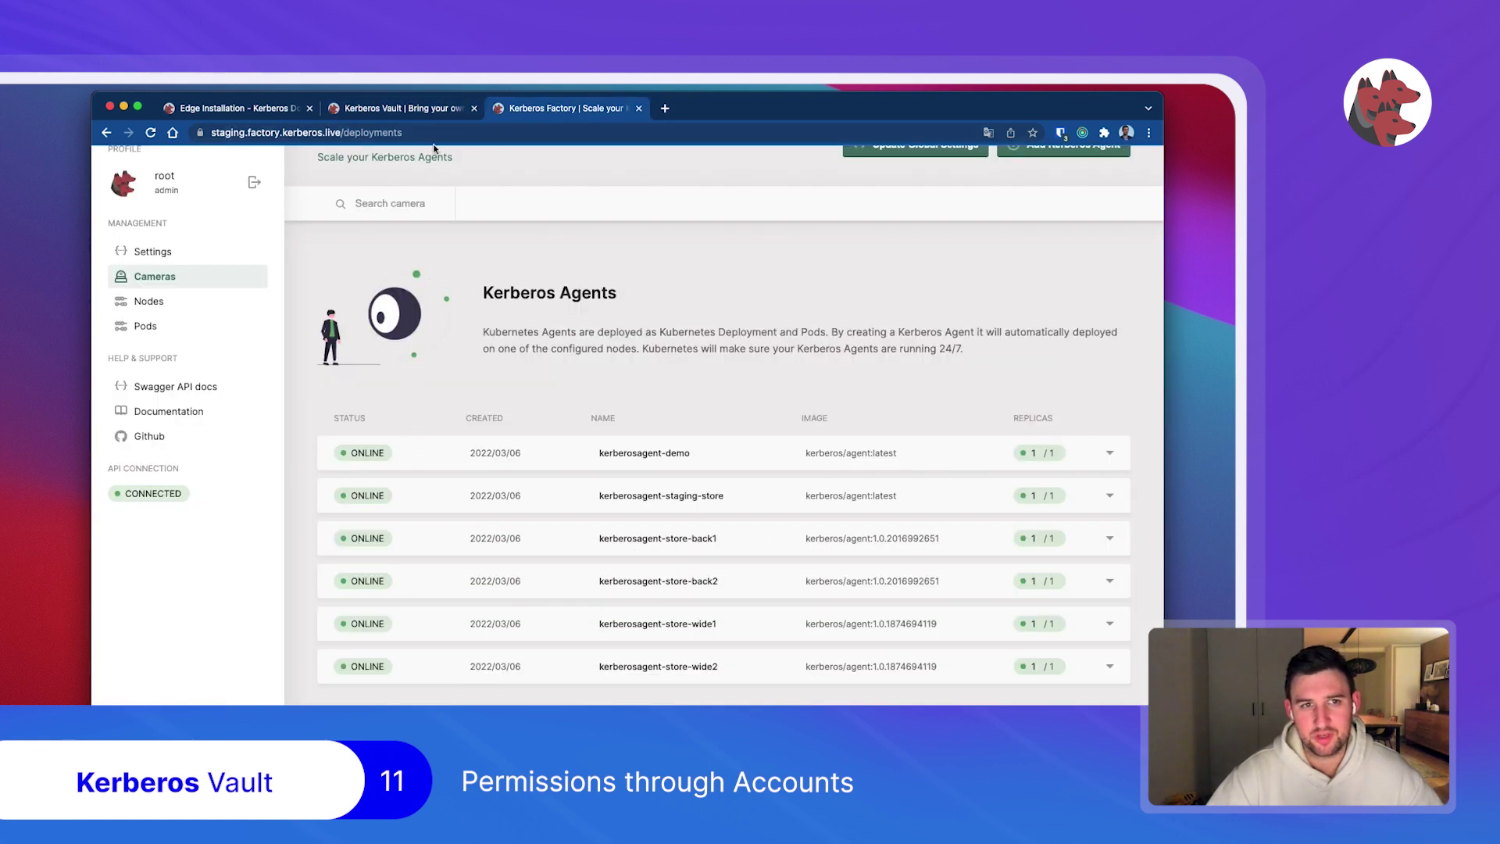
left_click(435, 110)
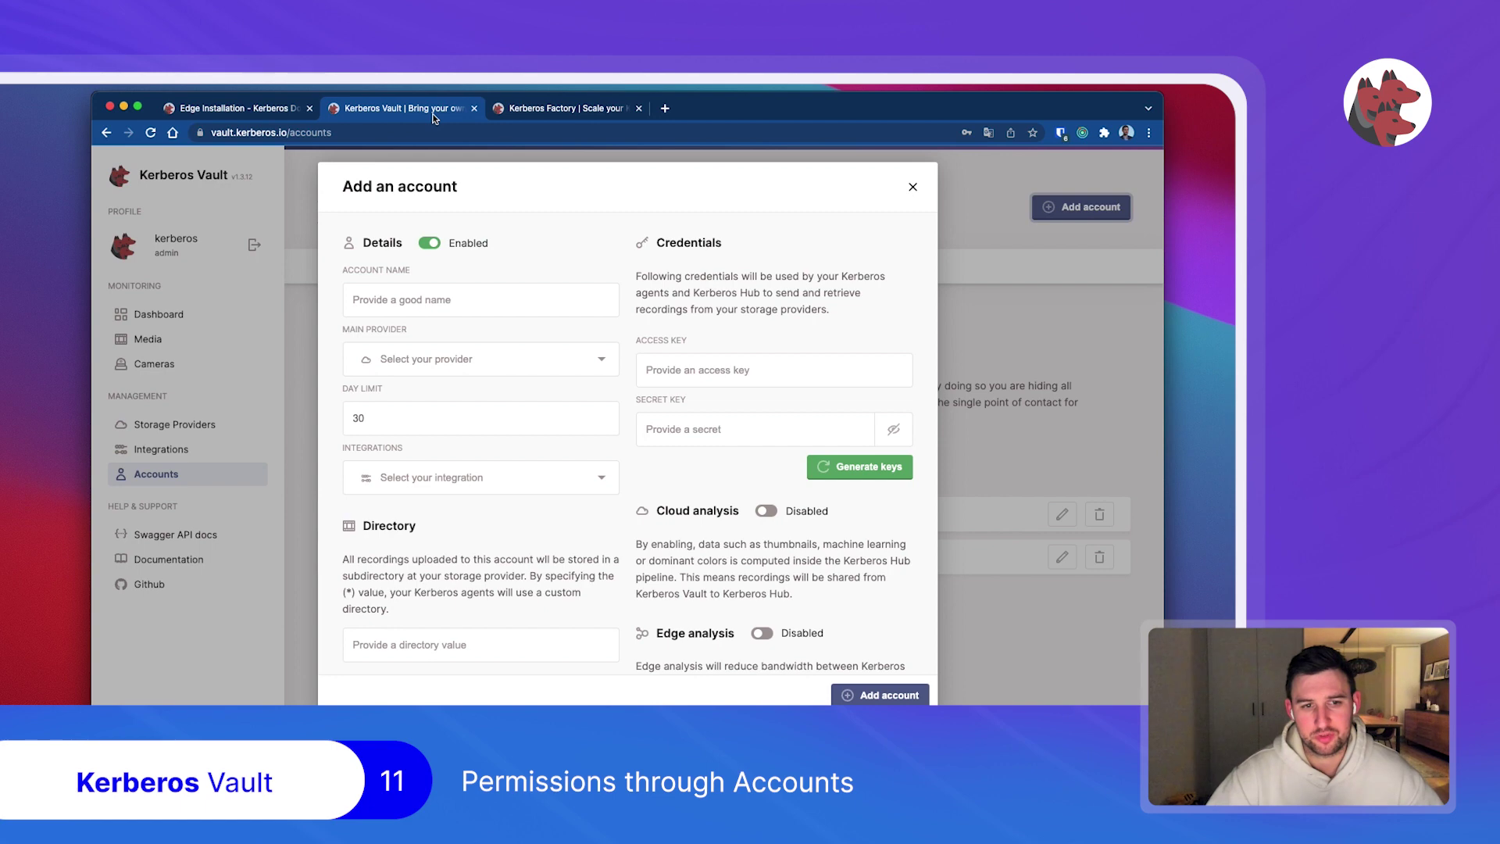
left_click(437, 301)
type("d")
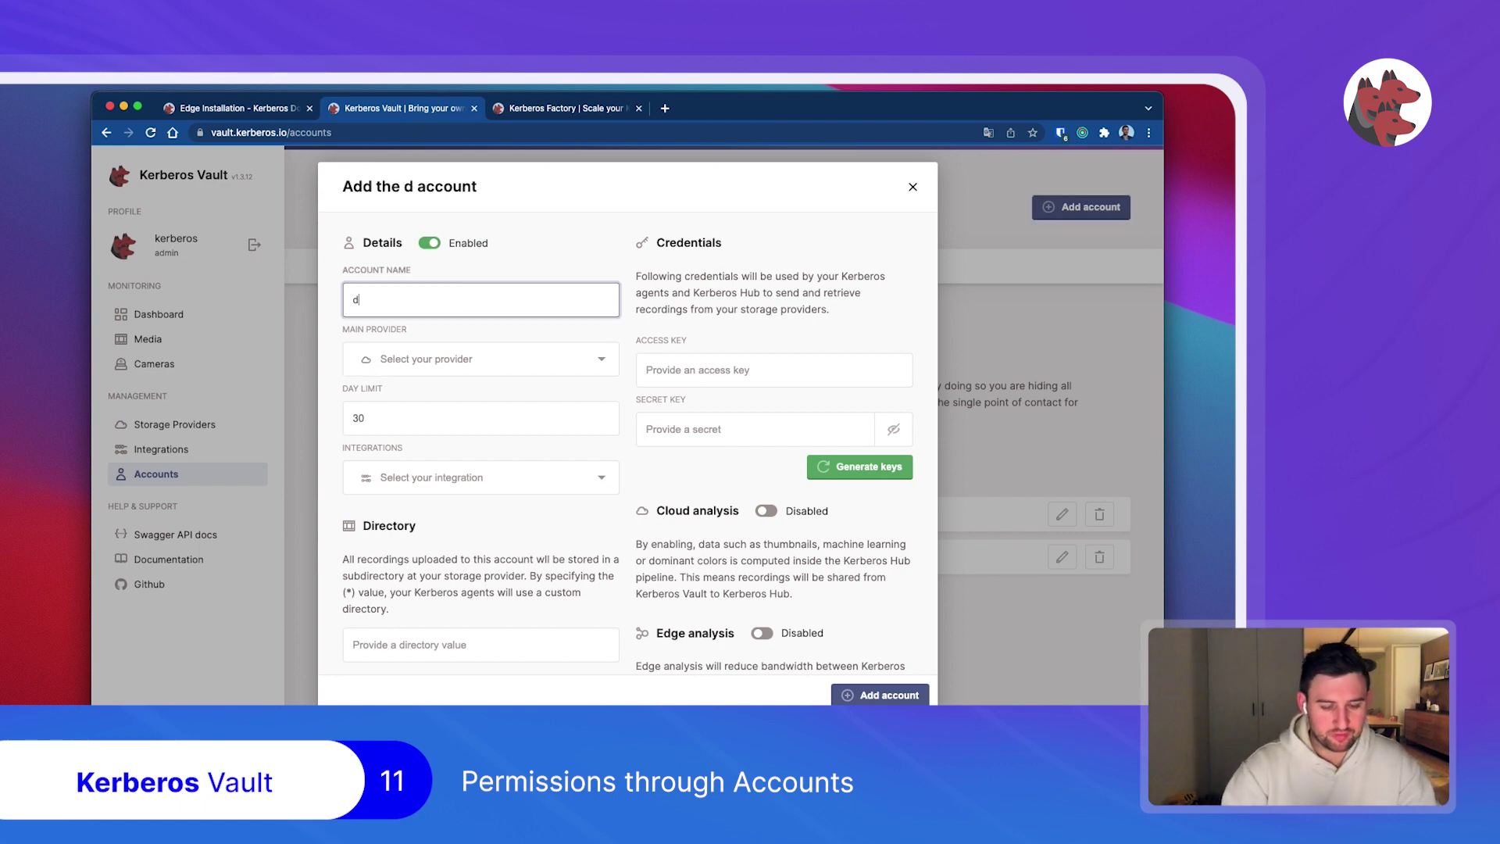
type("emo")
left_click(460, 344)
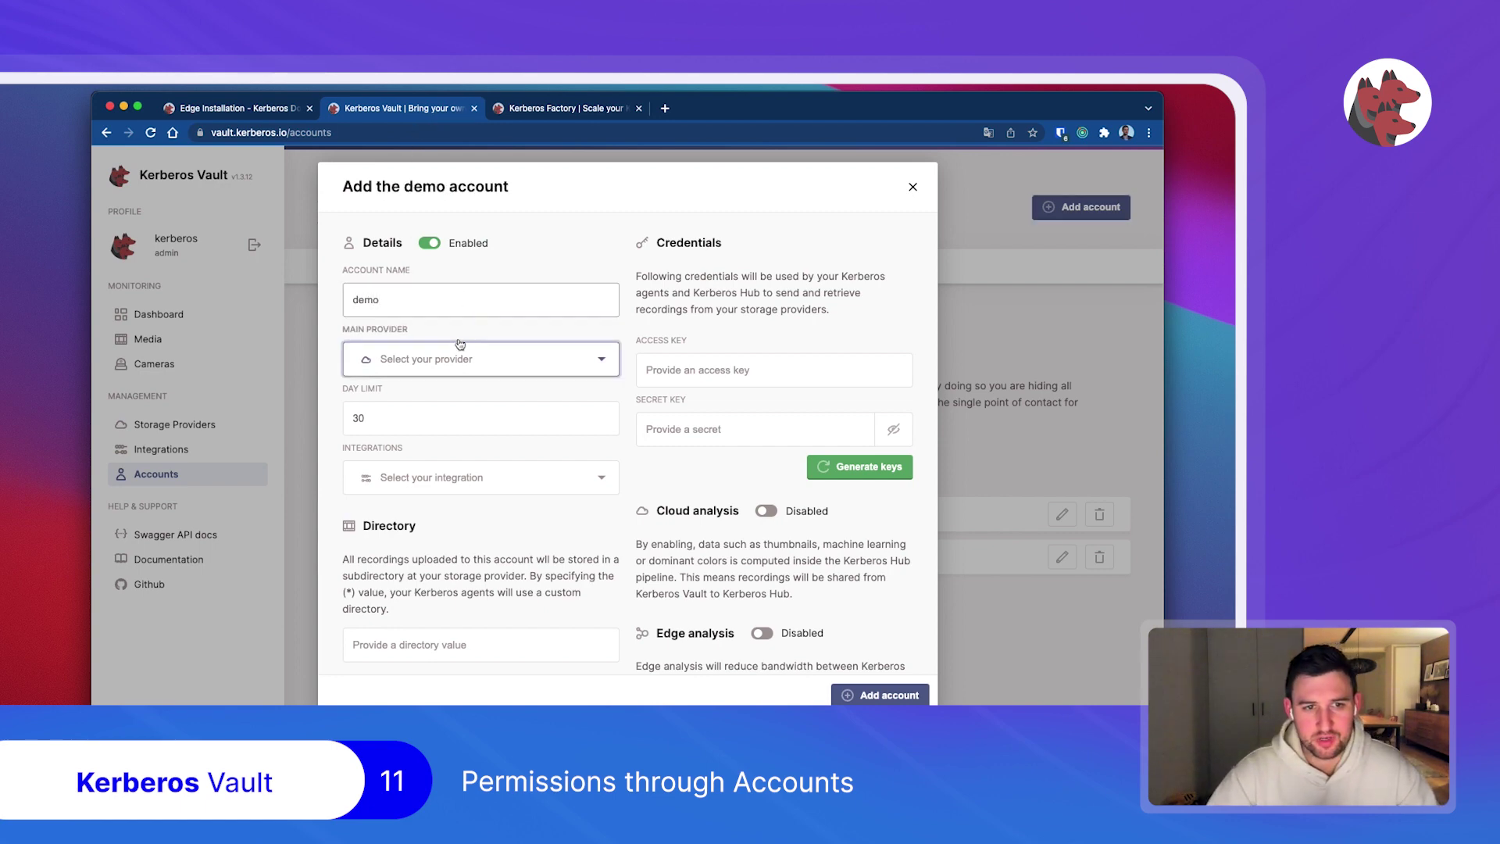
left_click(460, 361)
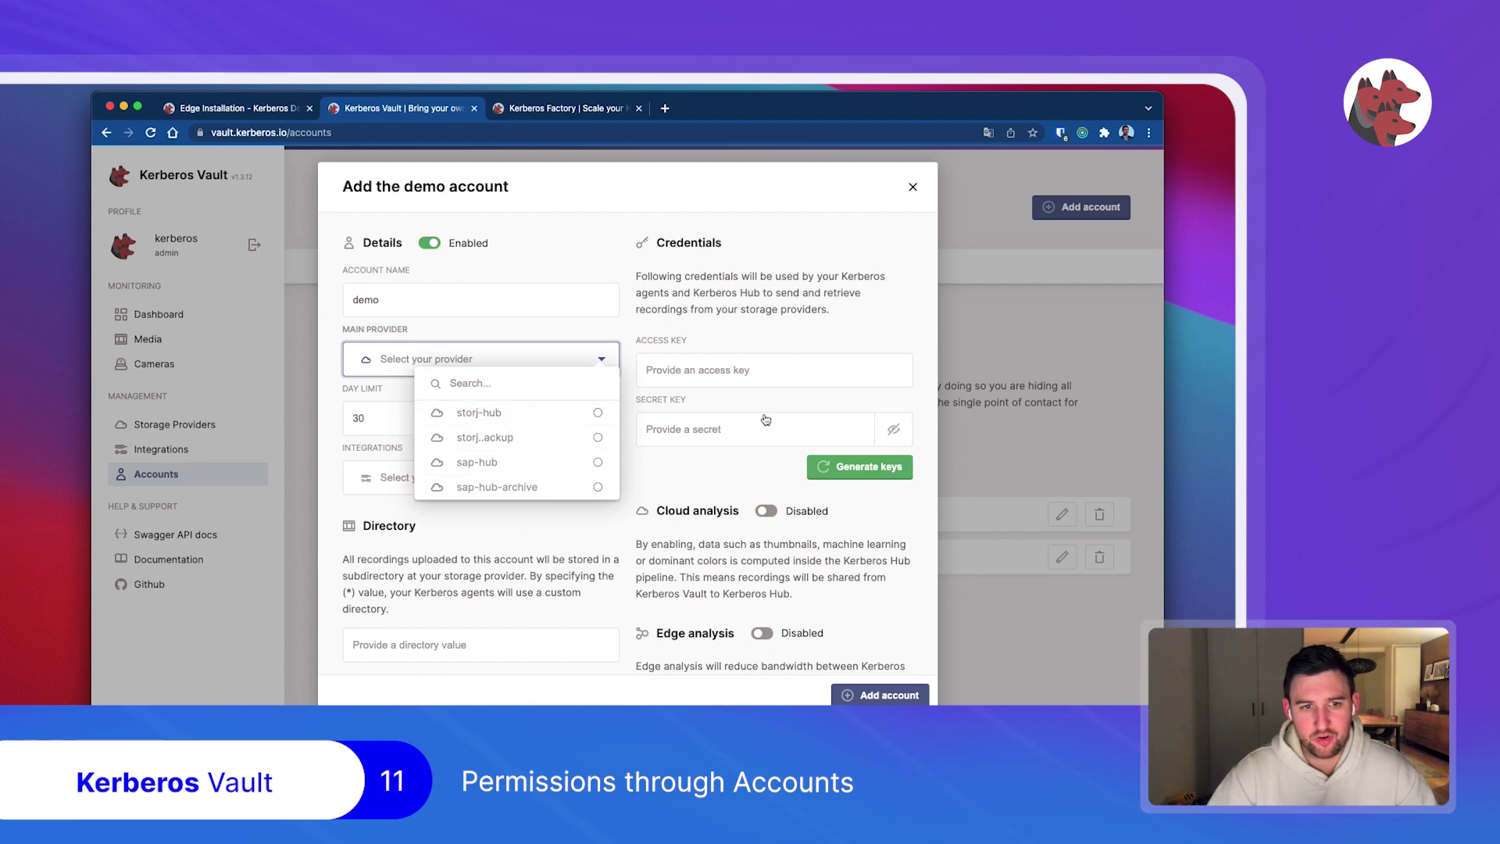
left_click(732, 479)
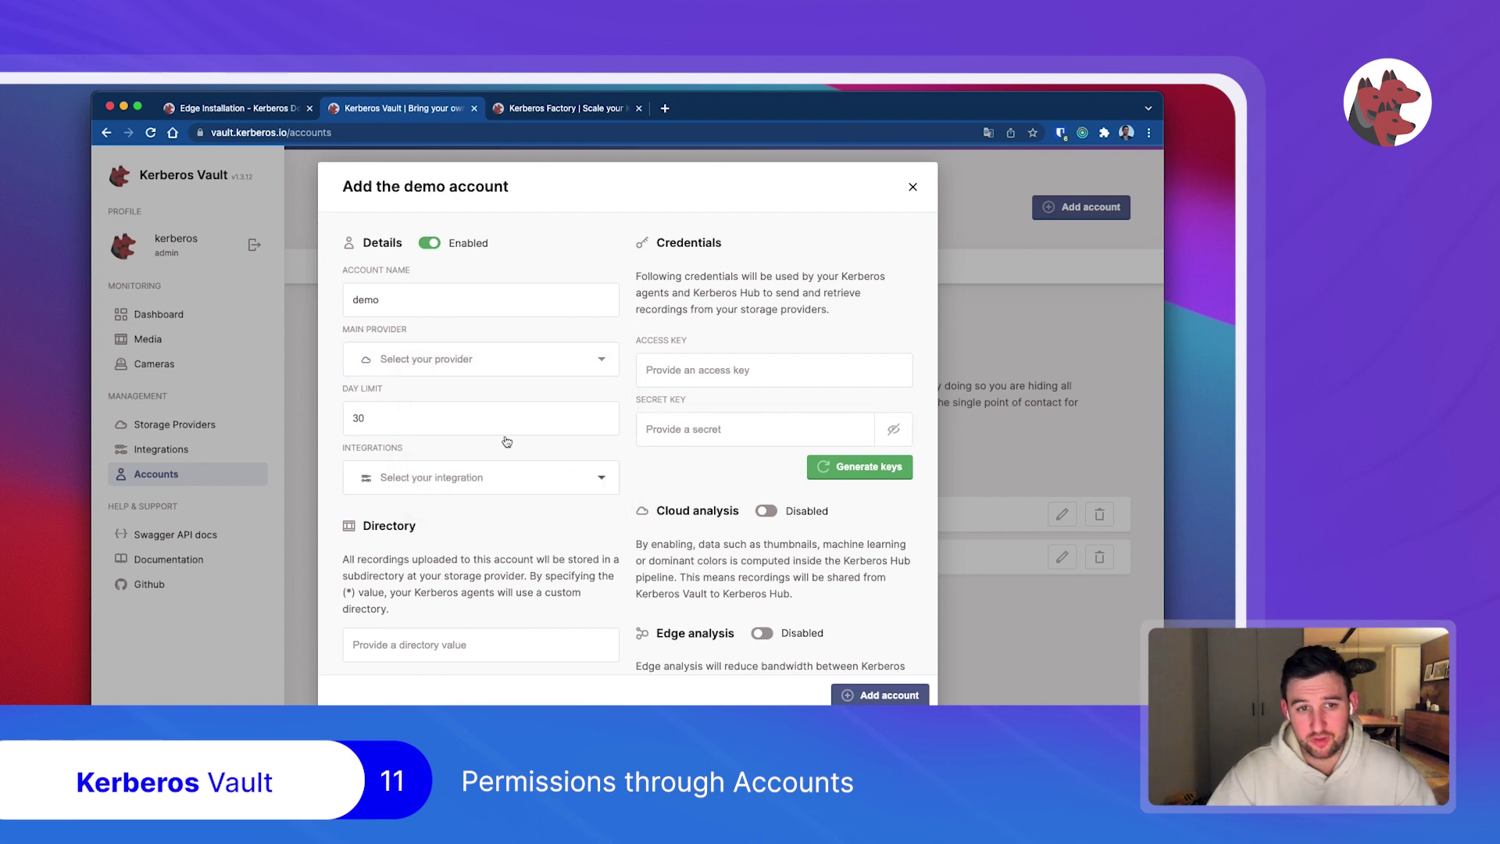
Step: Set the day limit to 30, generate access and secret keys, then discard the demo account
double_click(359, 418)
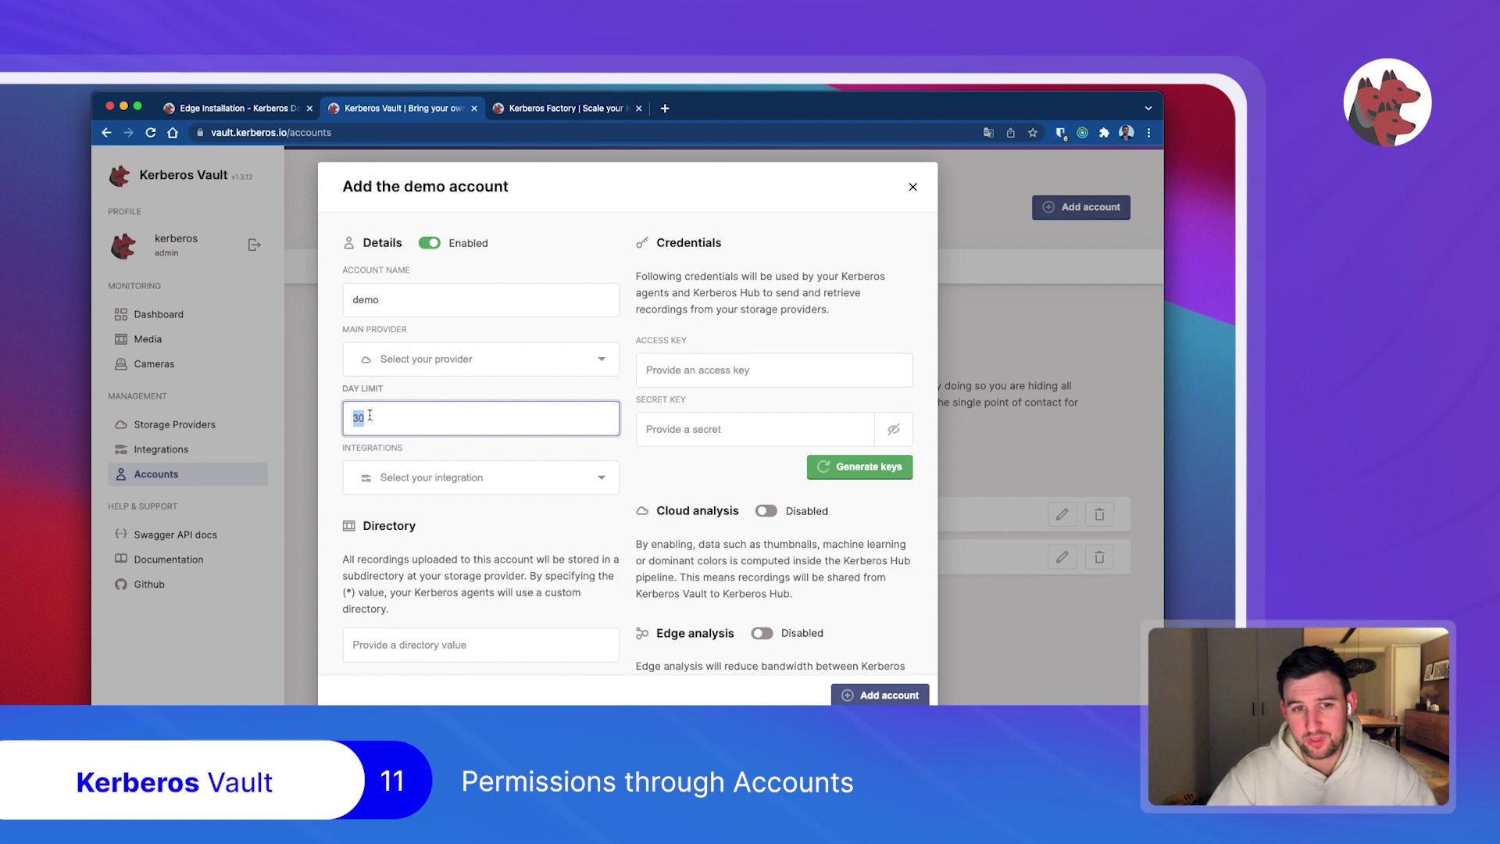
left_click(706, 405)
left_click(841, 469)
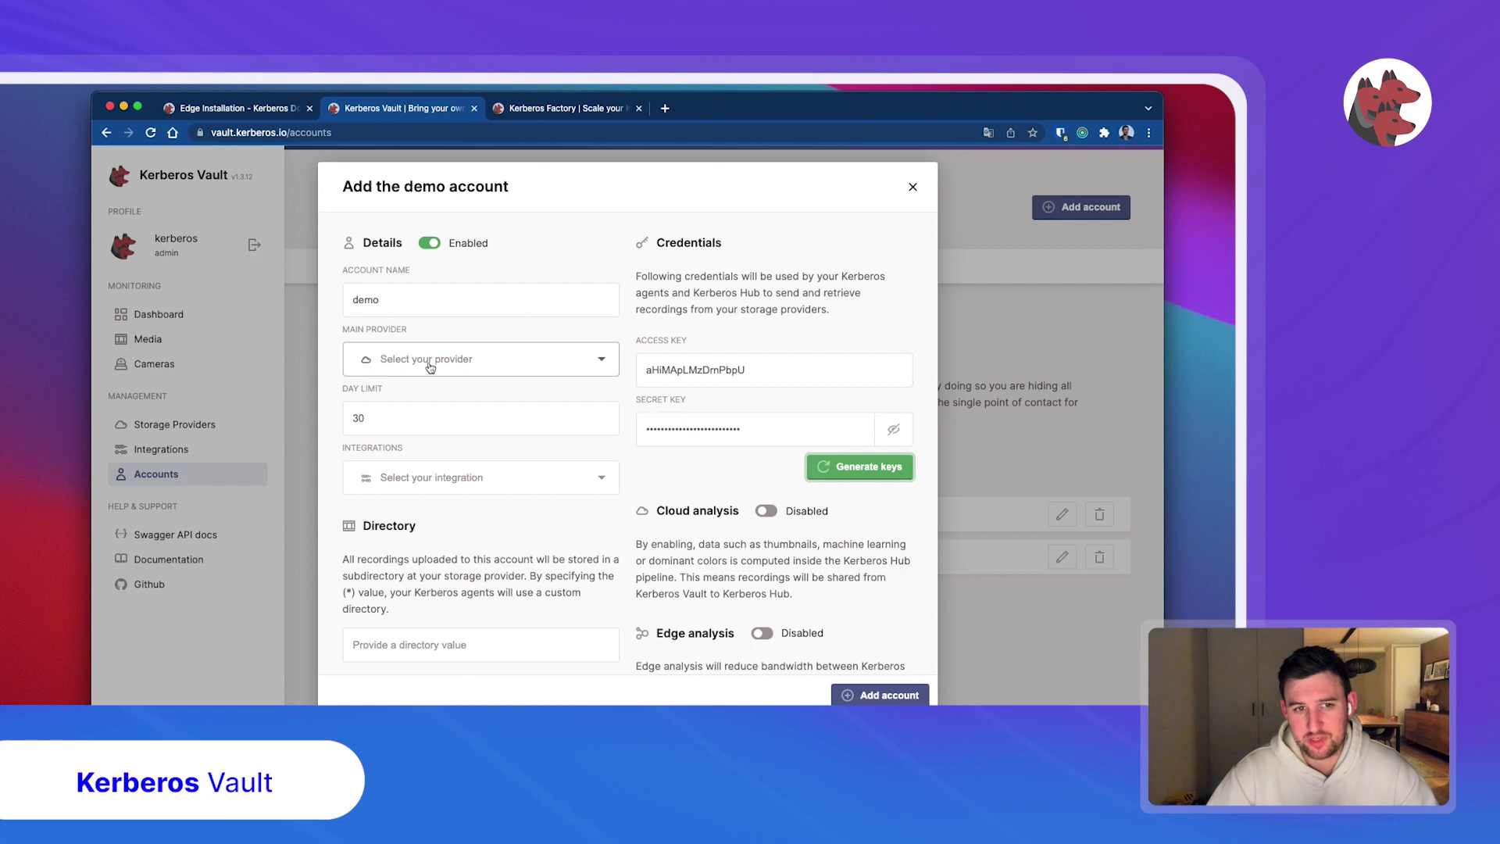
scroll(539, 532, "down", 2)
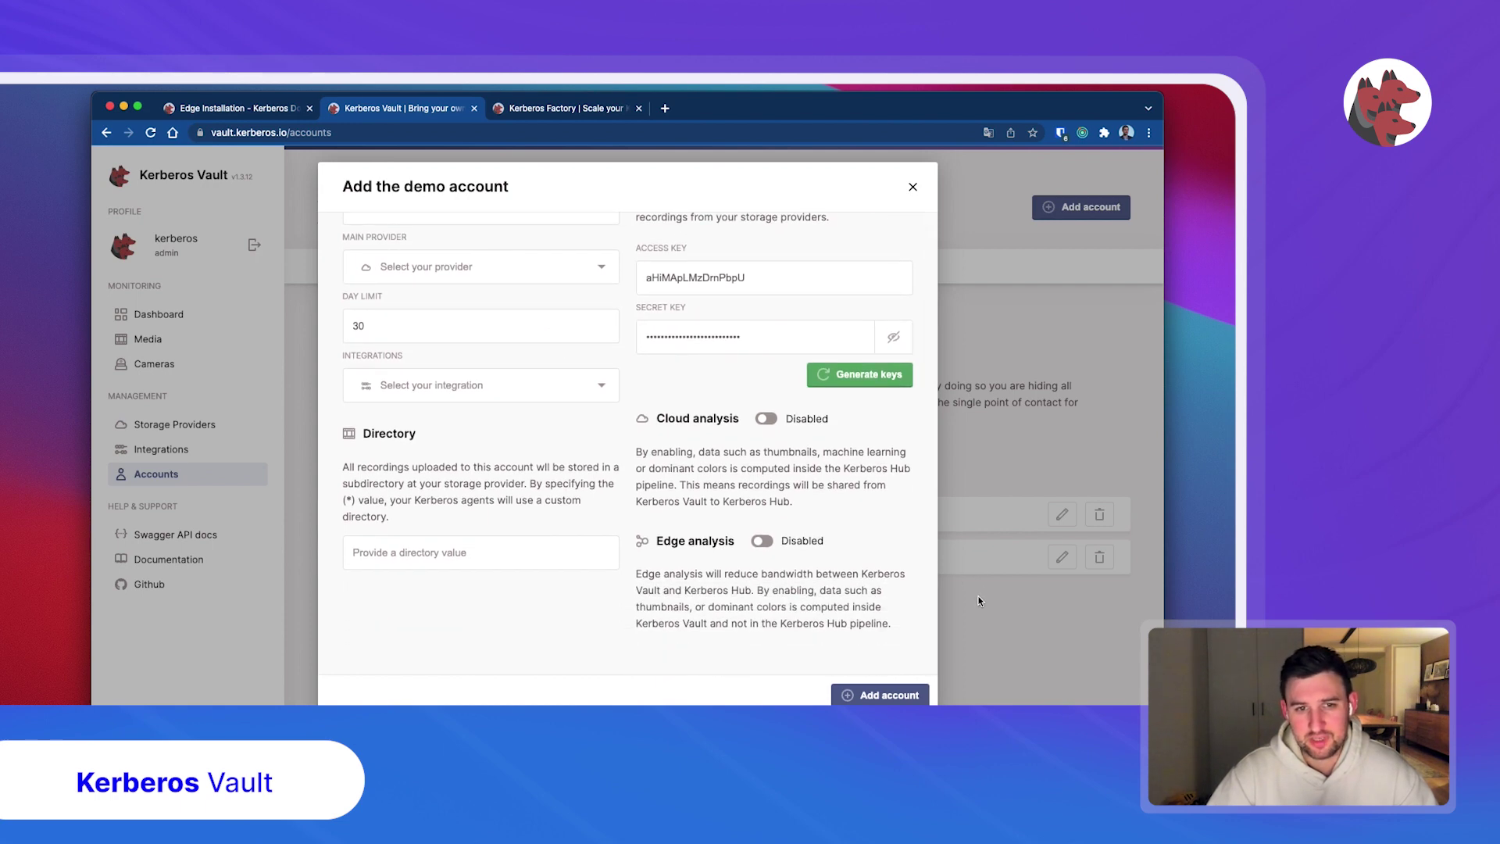
left_click(913, 186)
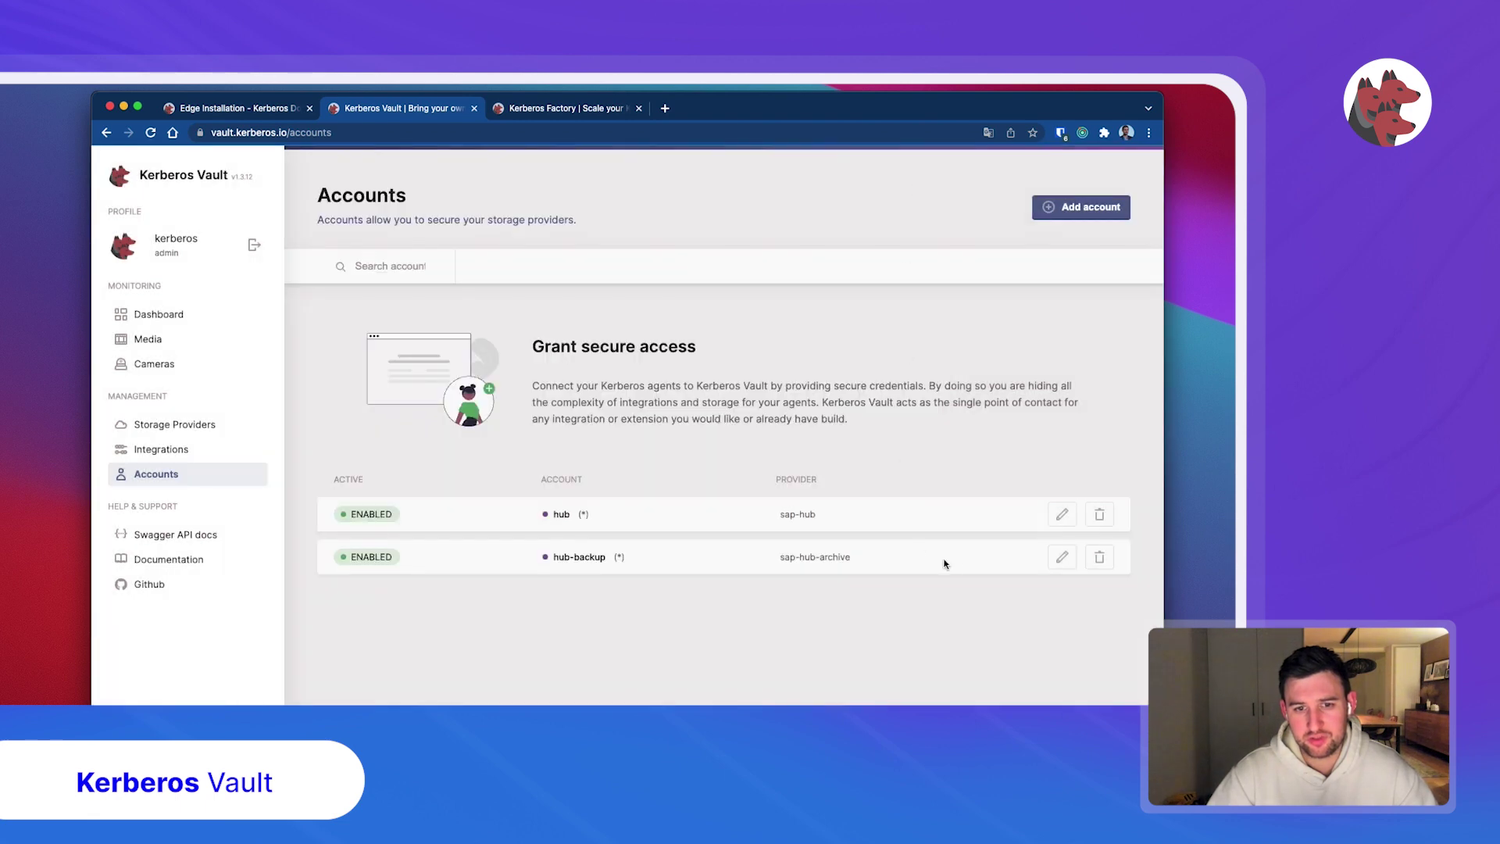
Step: Review the hub account's settings without changes, then return to Kerberos Factory
left_click(1061, 515)
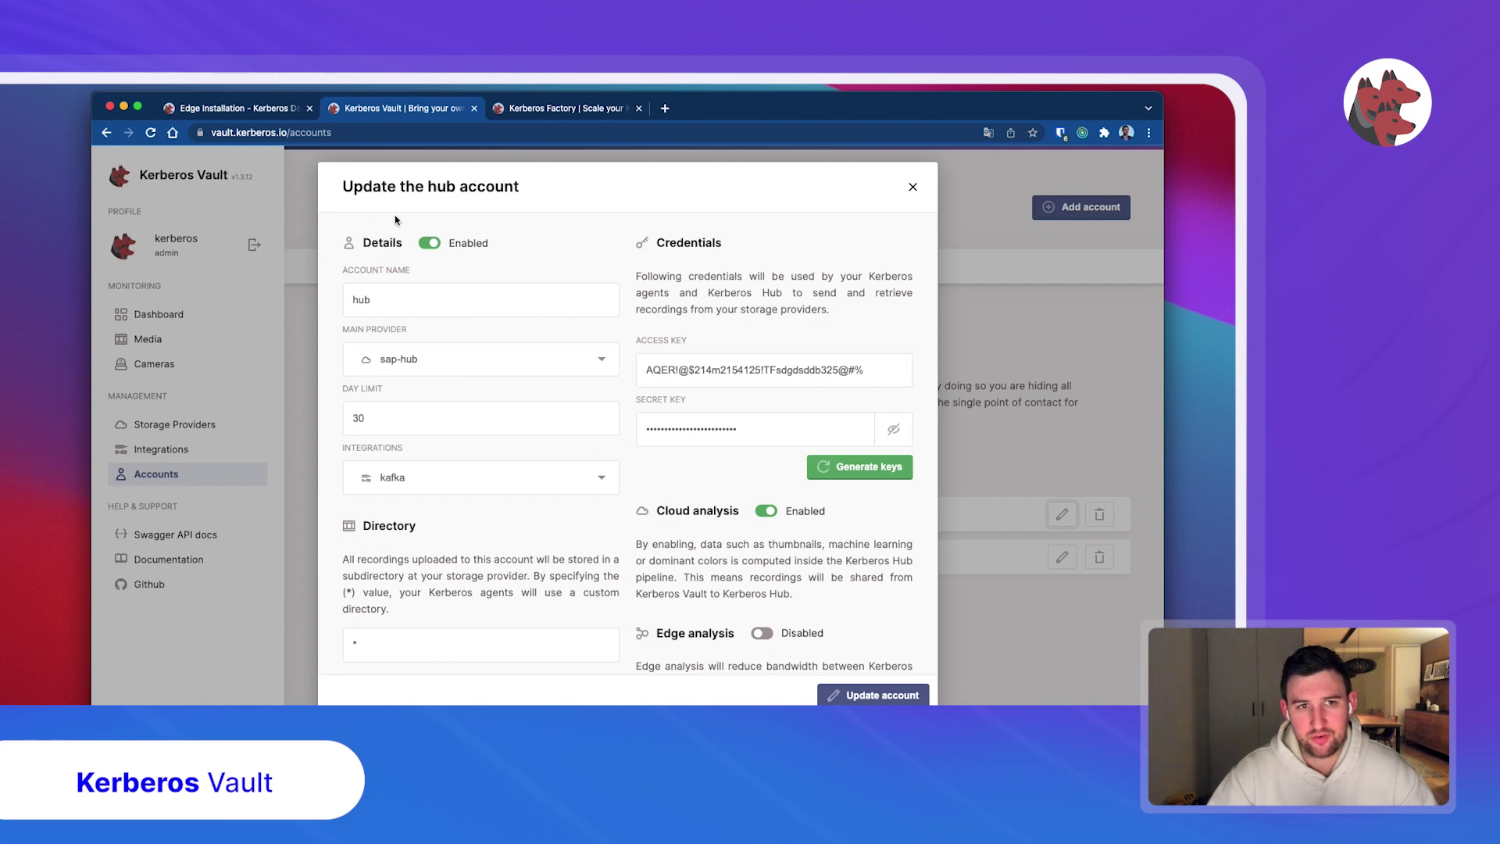
left_click(913, 188)
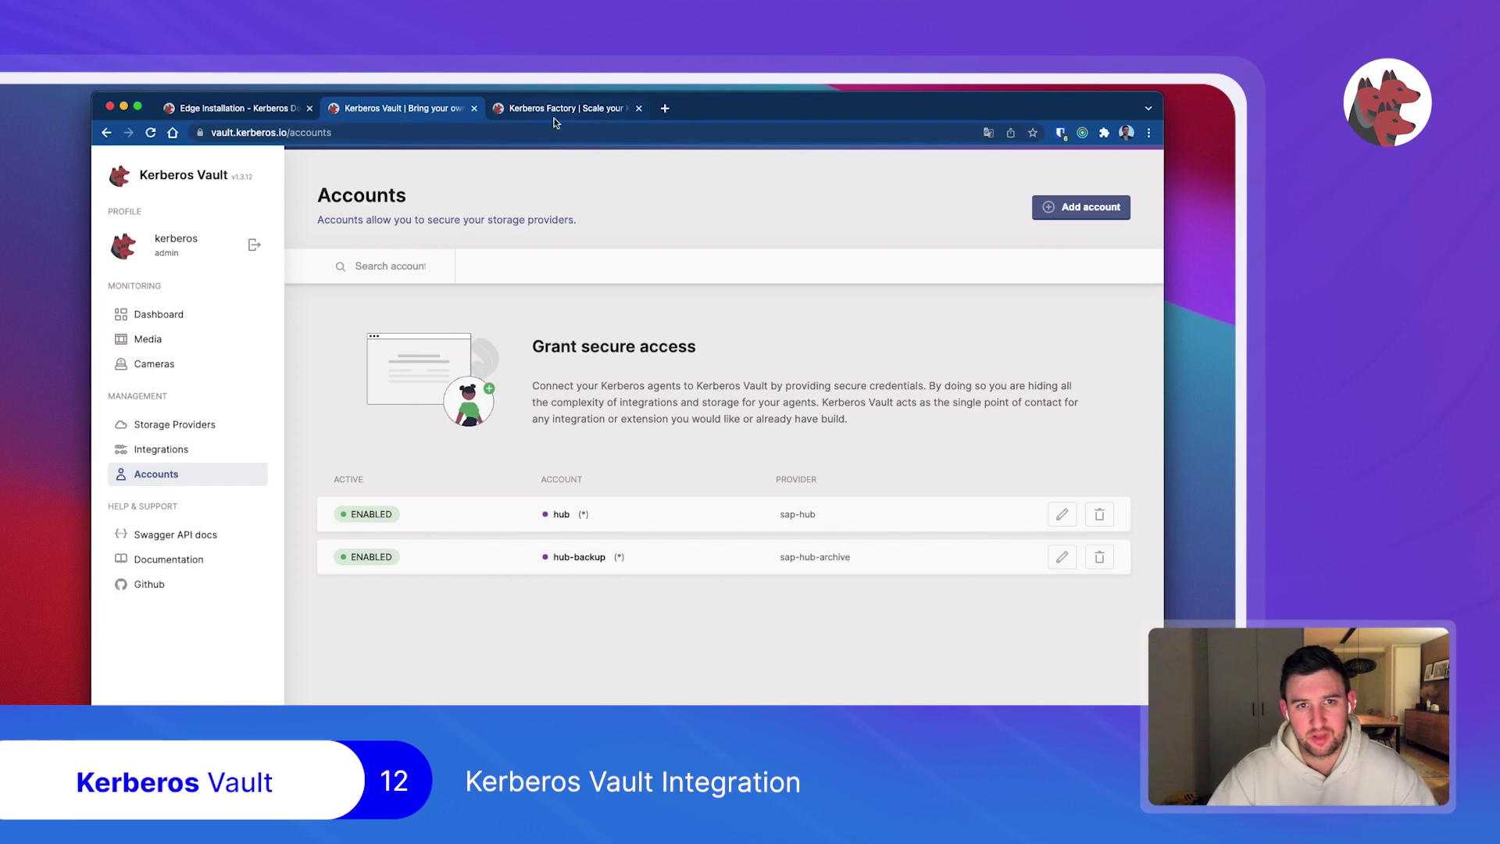
left_click(554, 118)
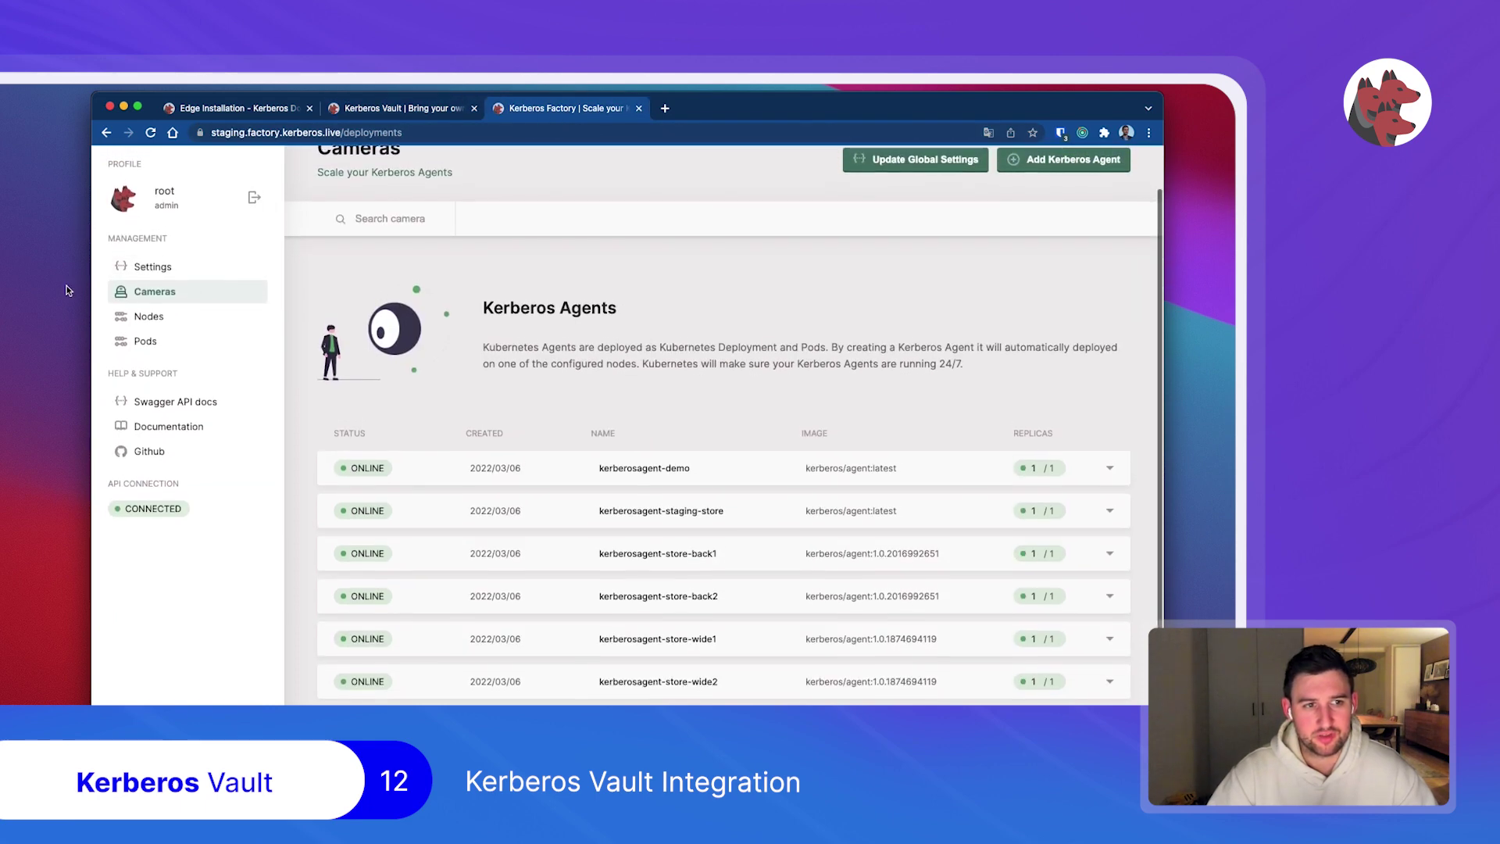
scroll(103, 274, "up", 1)
left_click(141, 293)
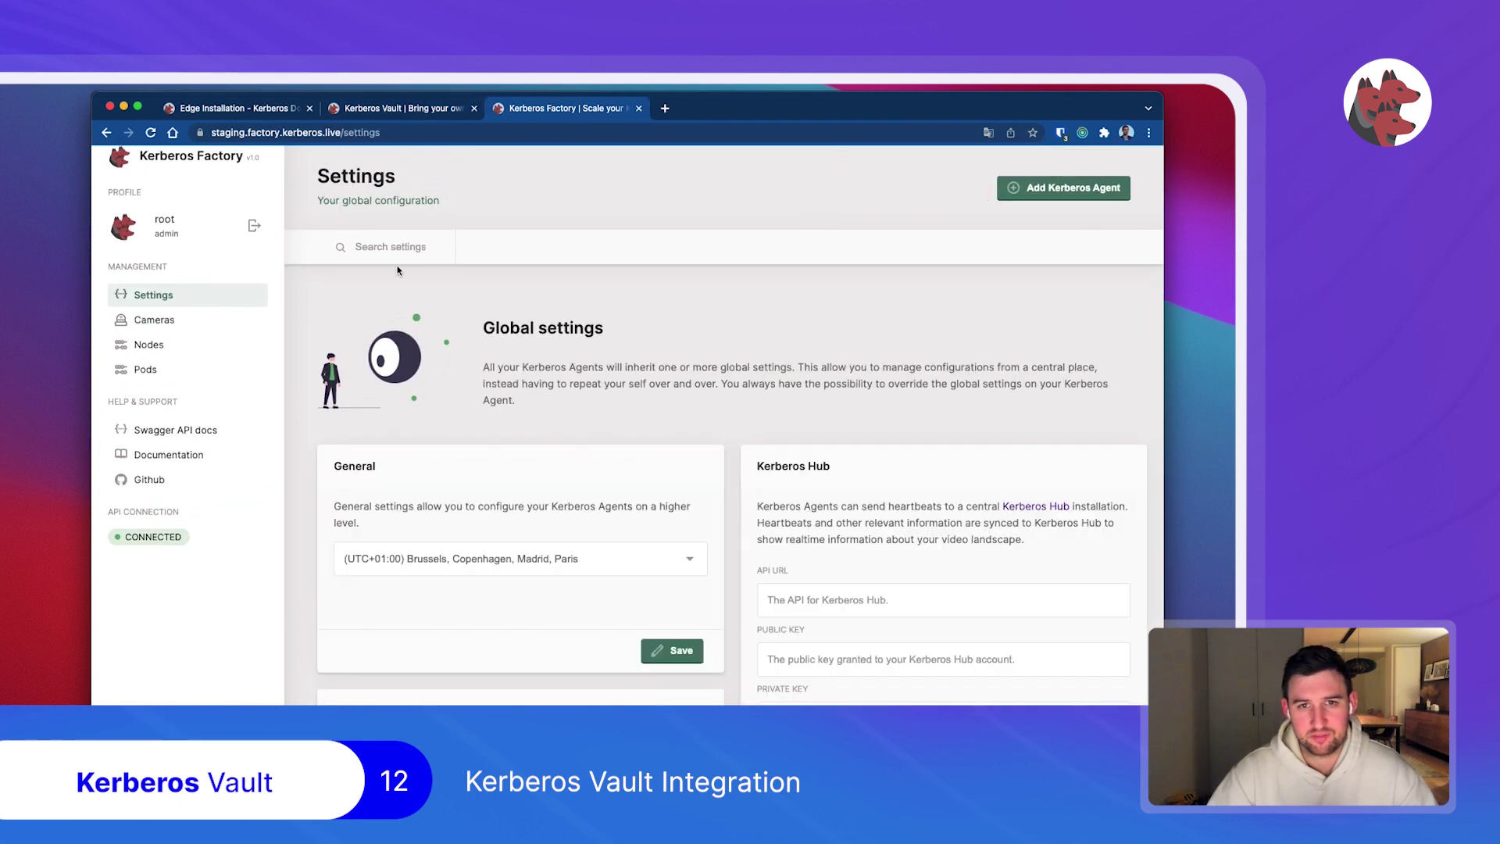
scroll(725, 608, "down", 10)
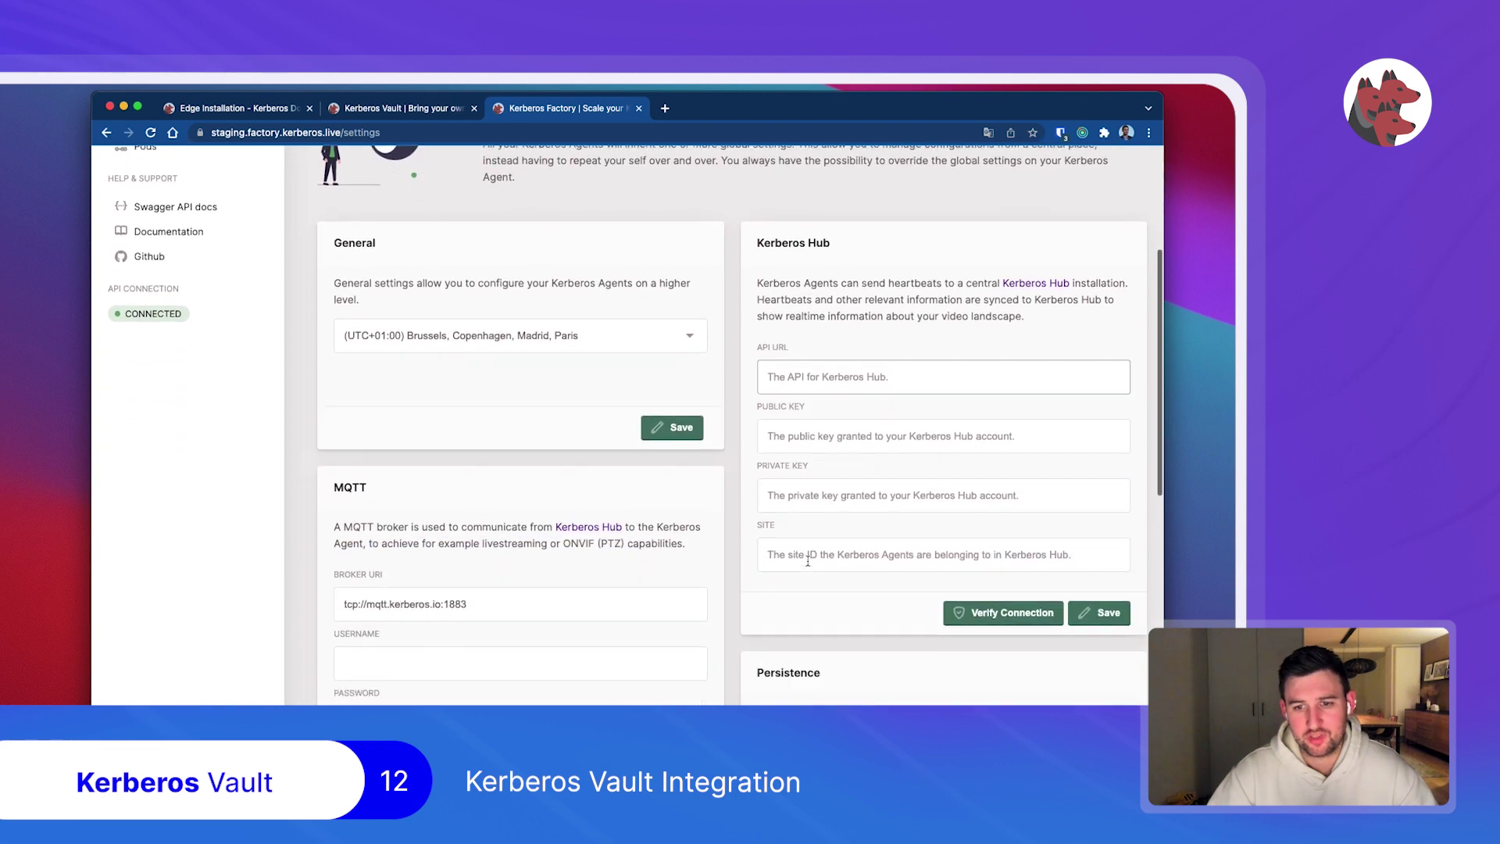
scroll(808, 560, "down", 1)
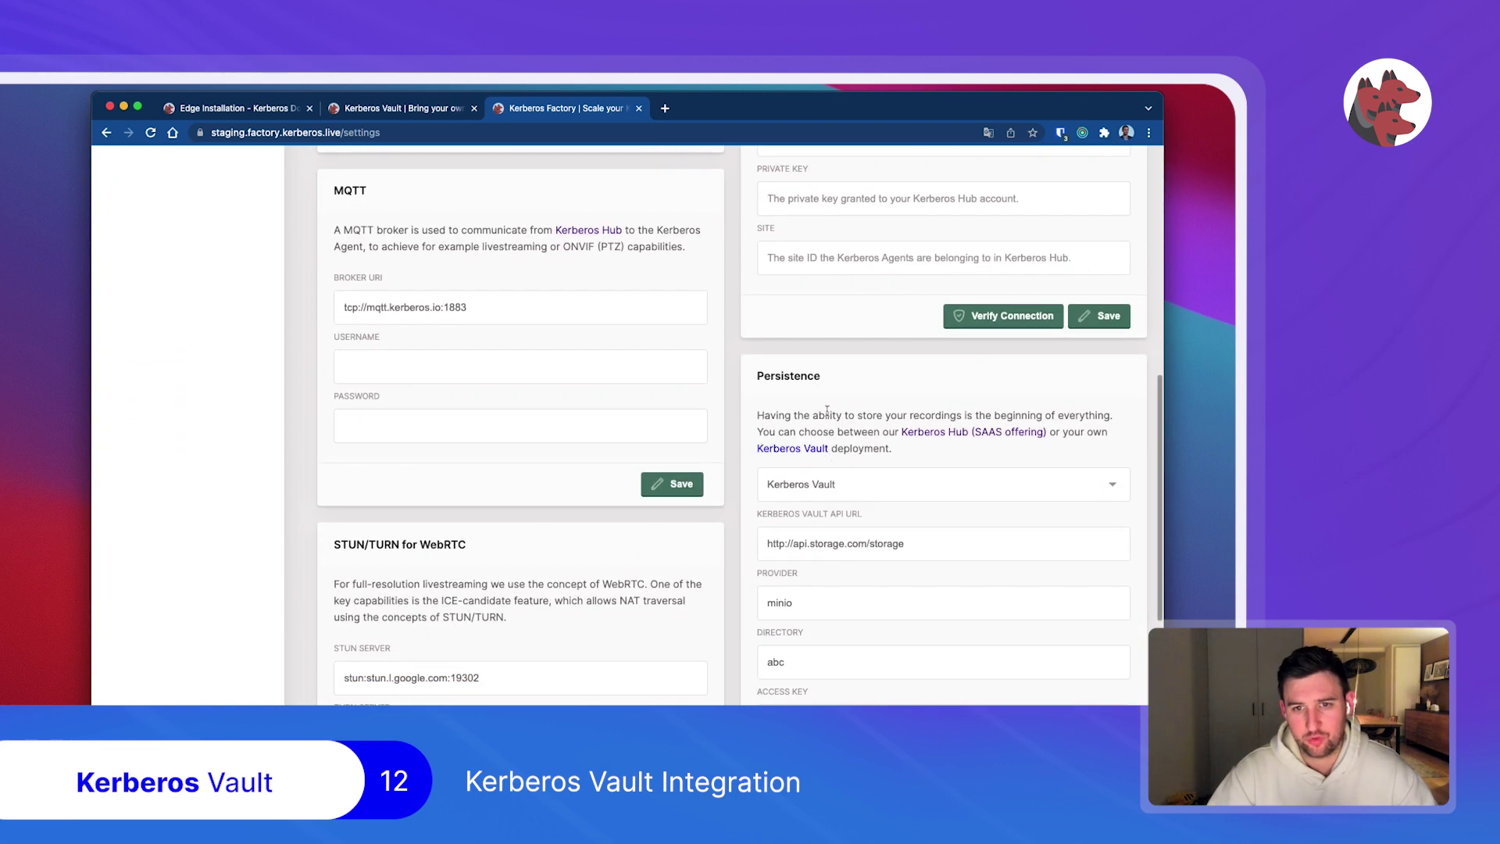
scroll(881, 399, "down", 2)
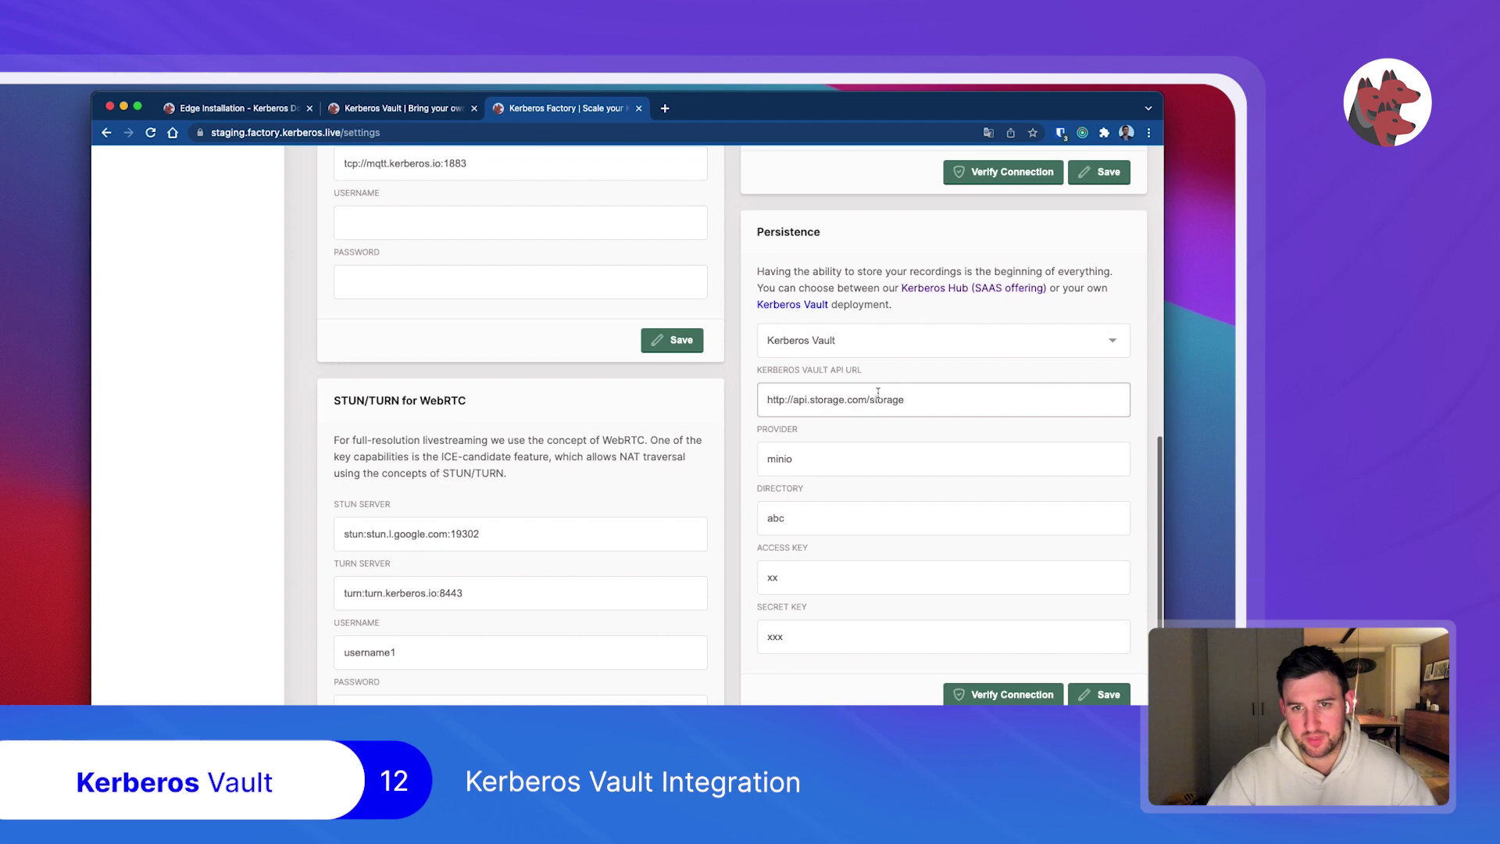
left_click(885, 348)
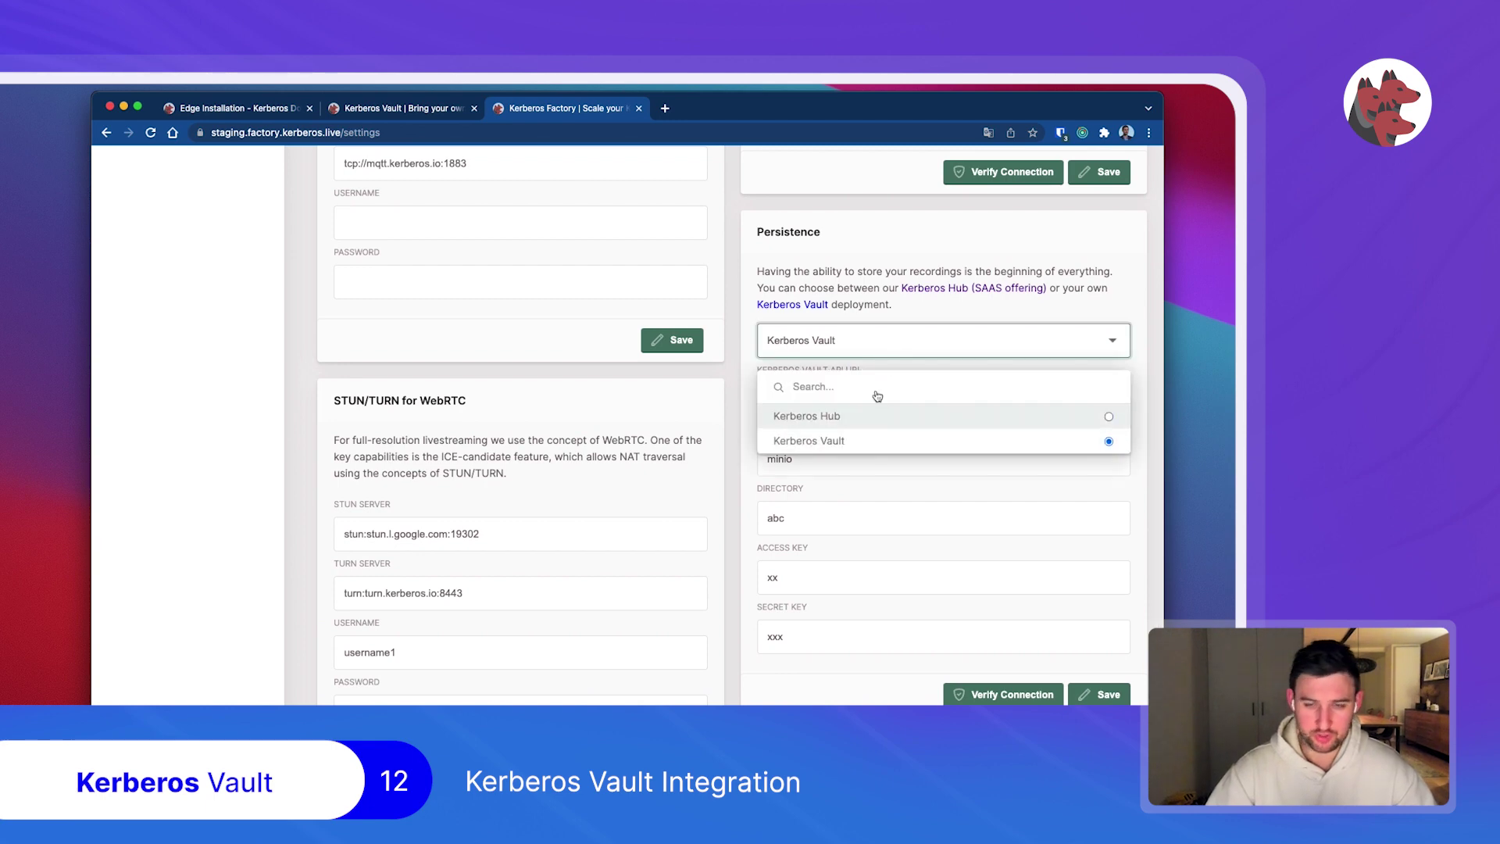
left_click(953, 309)
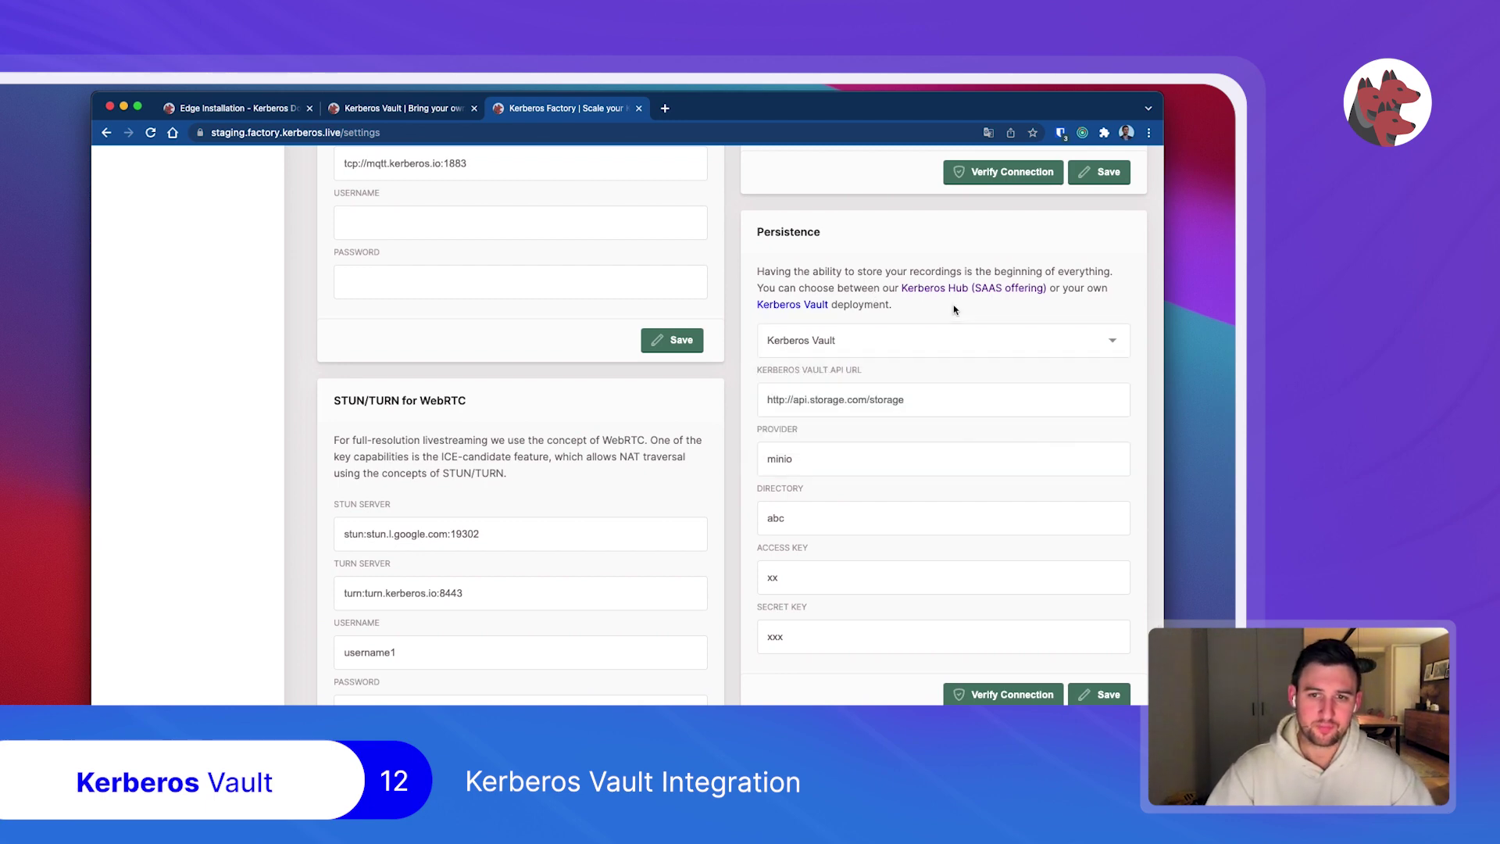
left_click_drag(904, 400, 764, 396)
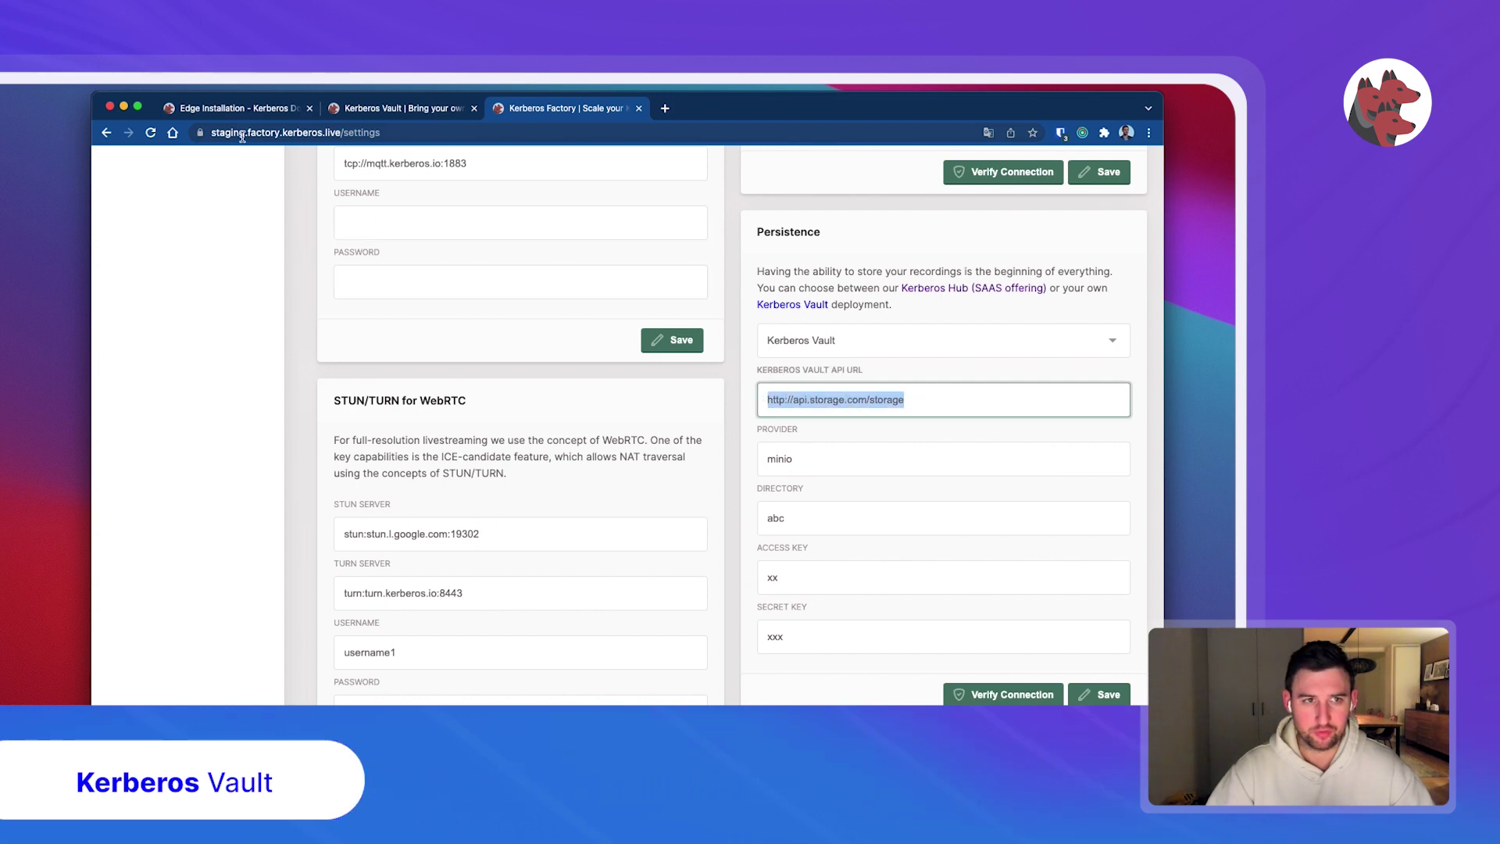
left_click(376, 111)
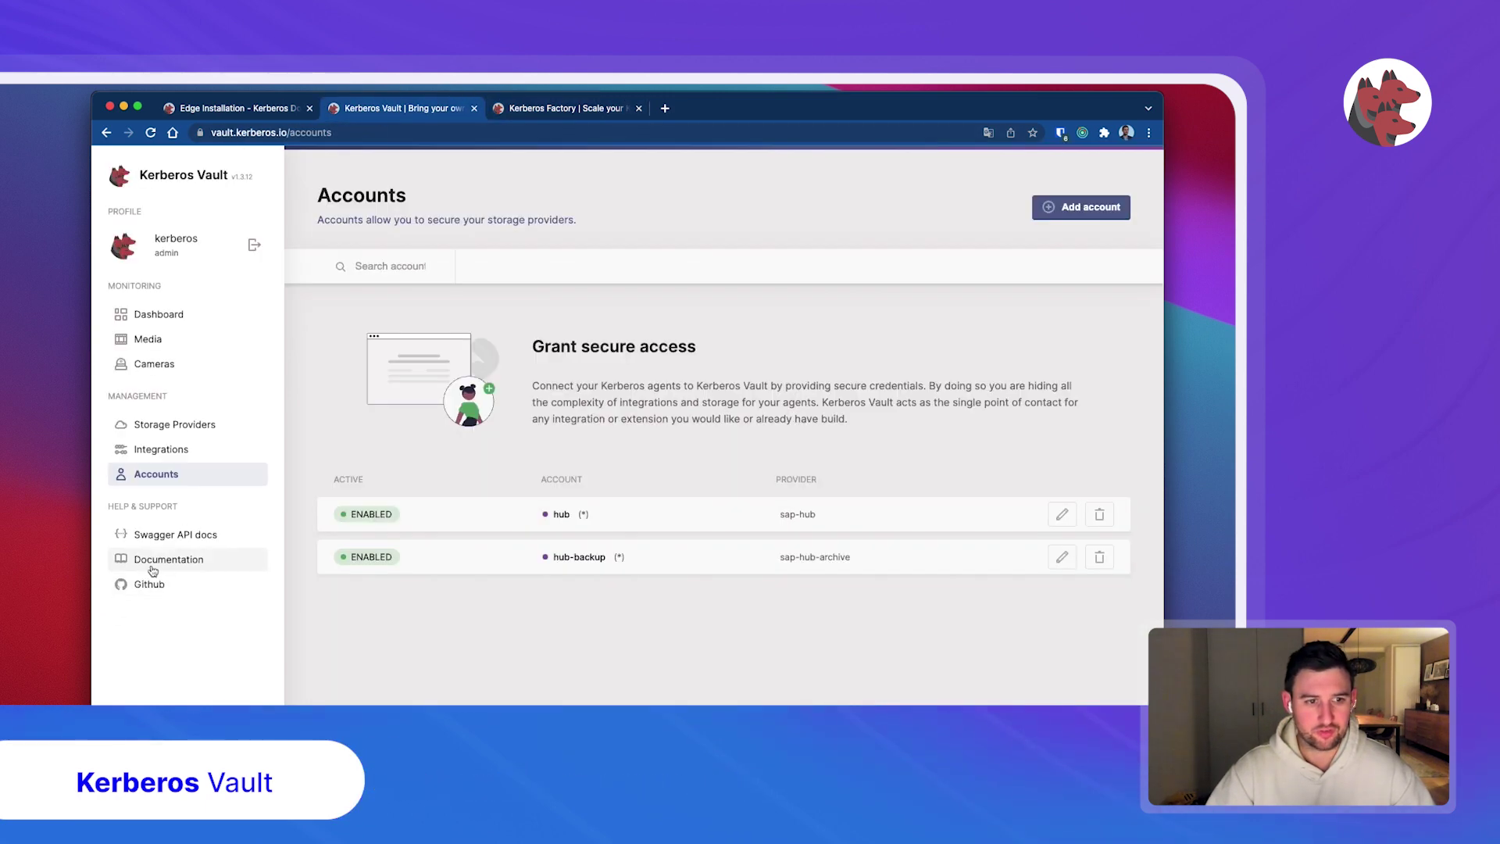
Step: Open the Vault Swagger API docs in a new tab, then show Vault's four minio storage providers
left_click(171, 535)
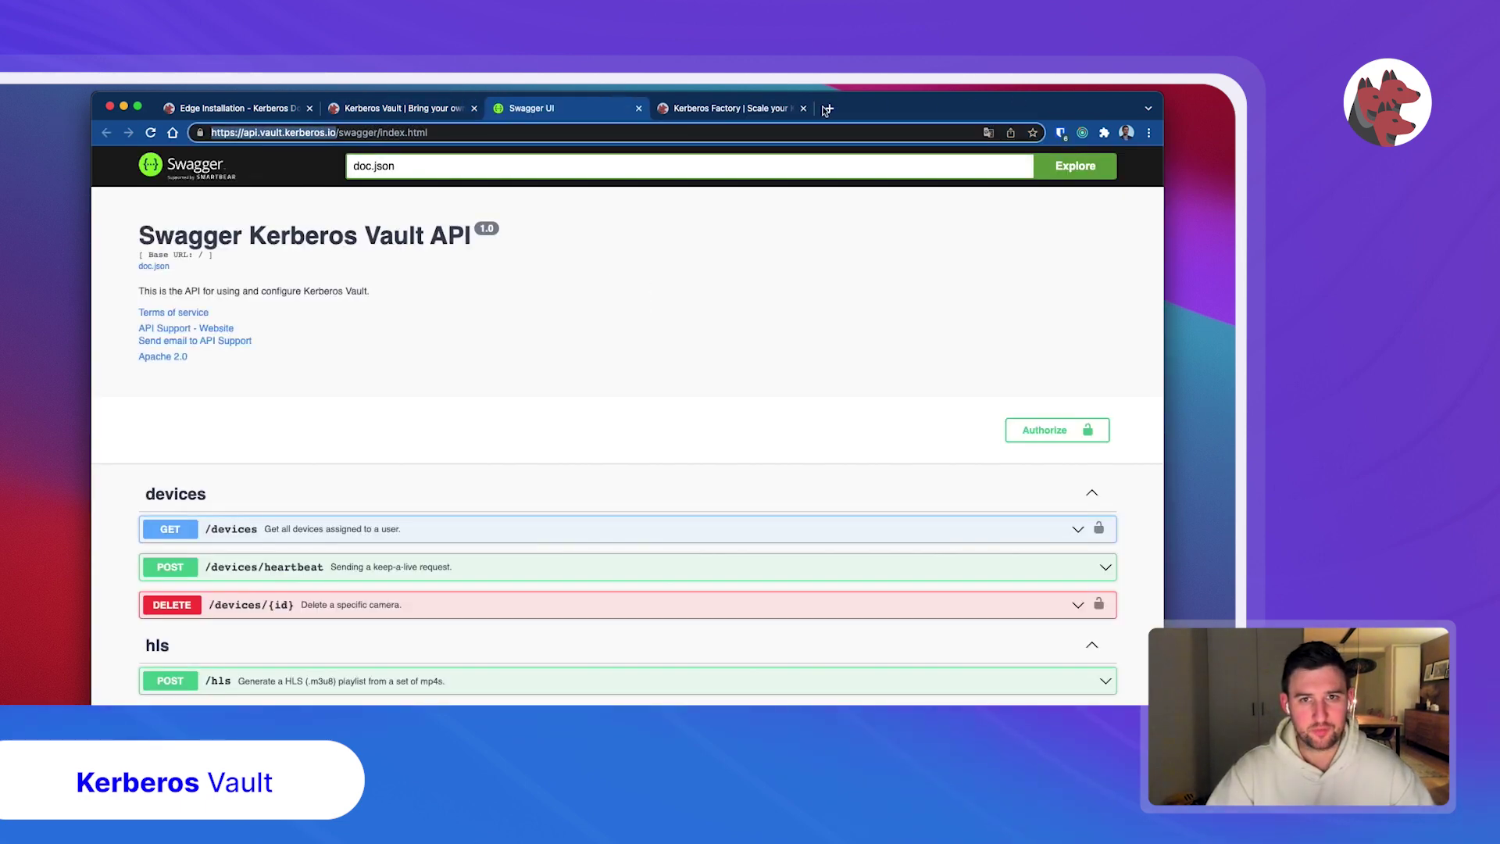
left_click(704, 110)
left_click_drag(796, 460, 764, 461)
left_click(522, 109)
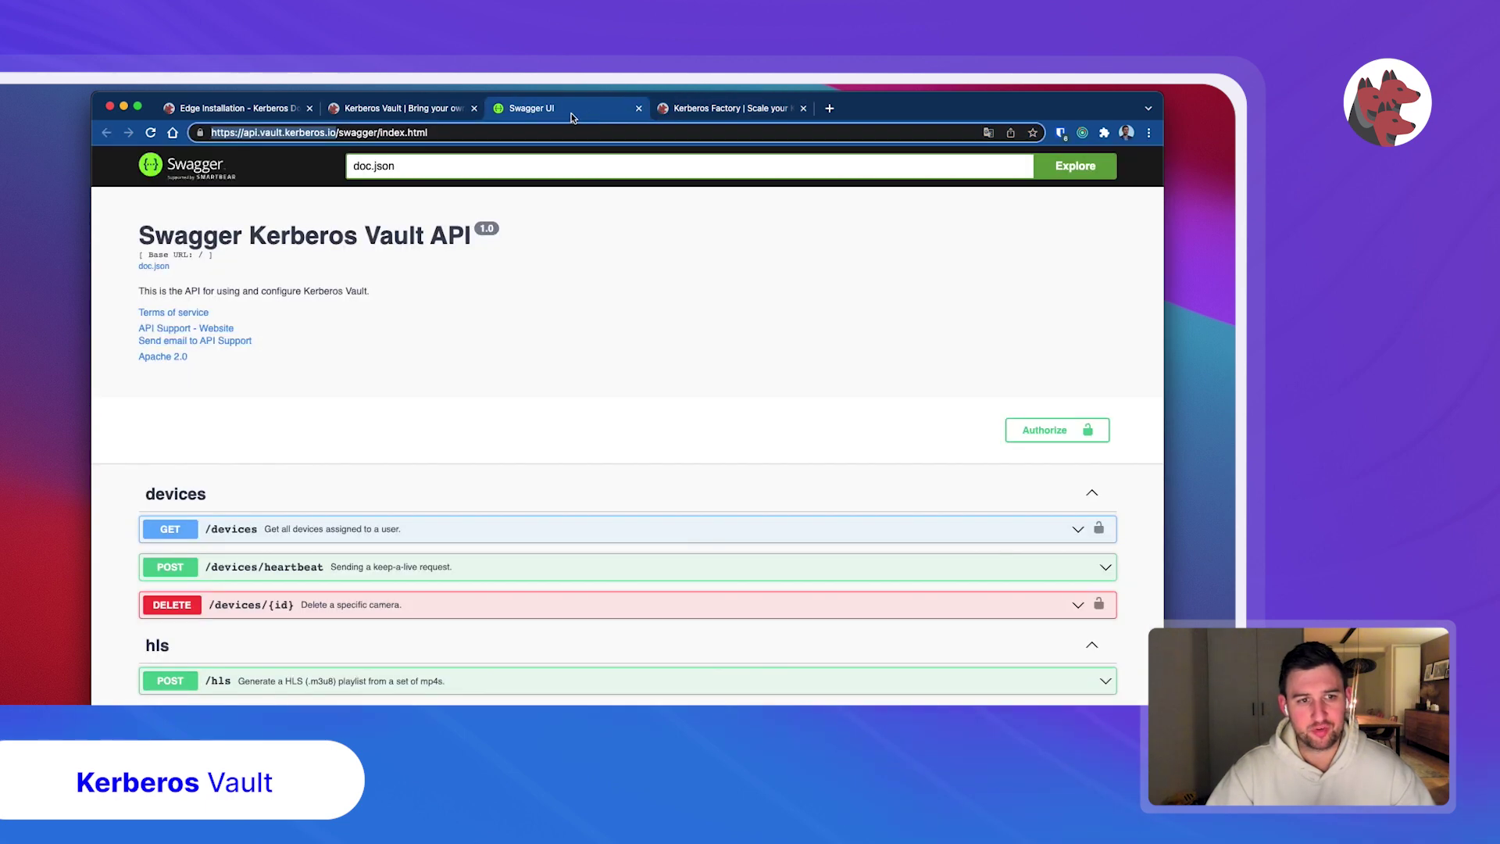
left_click(394, 109)
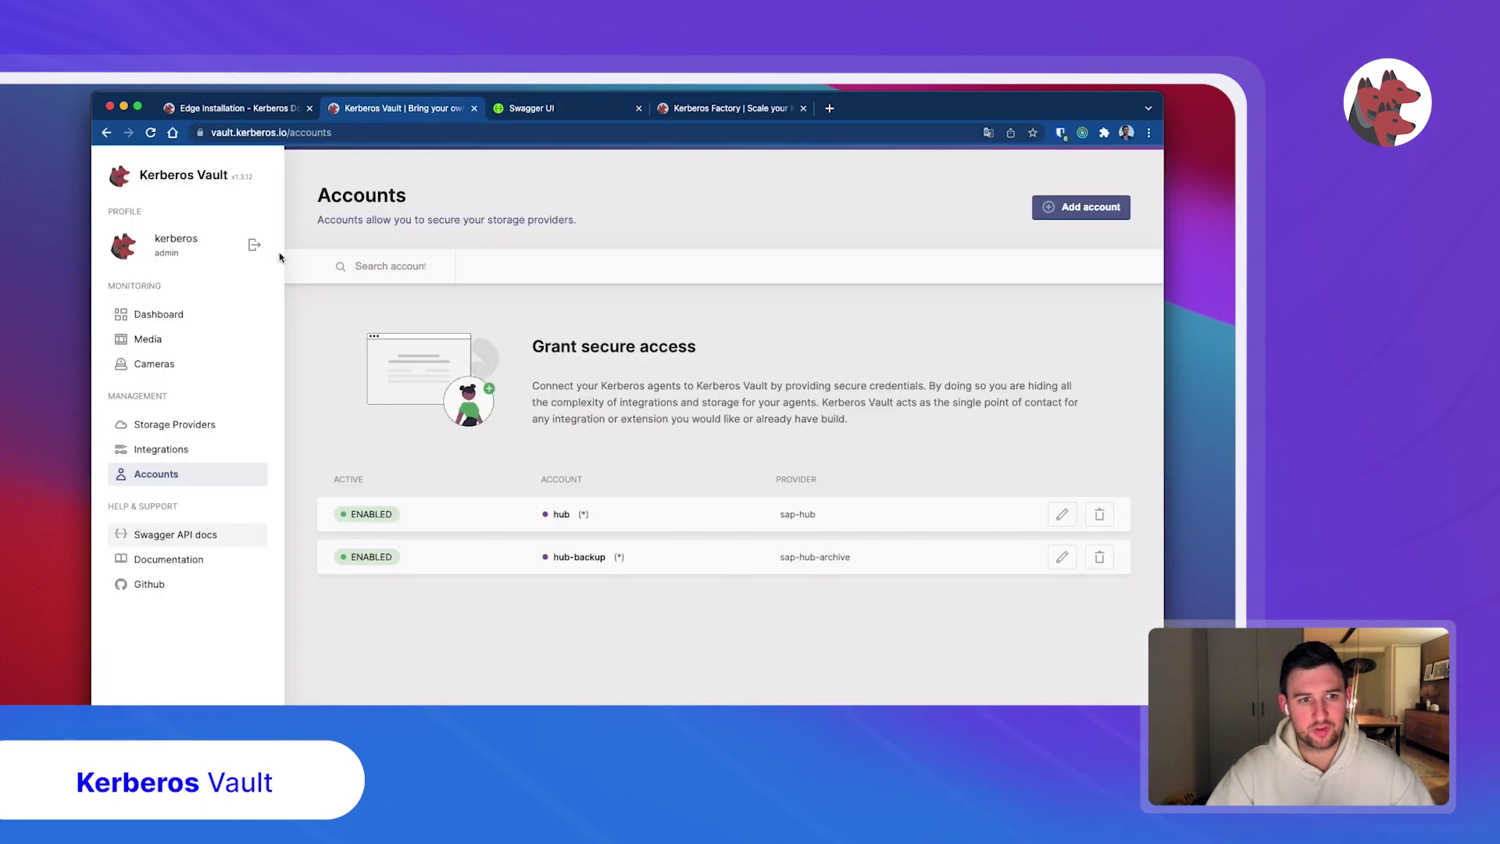
left_click(183, 425)
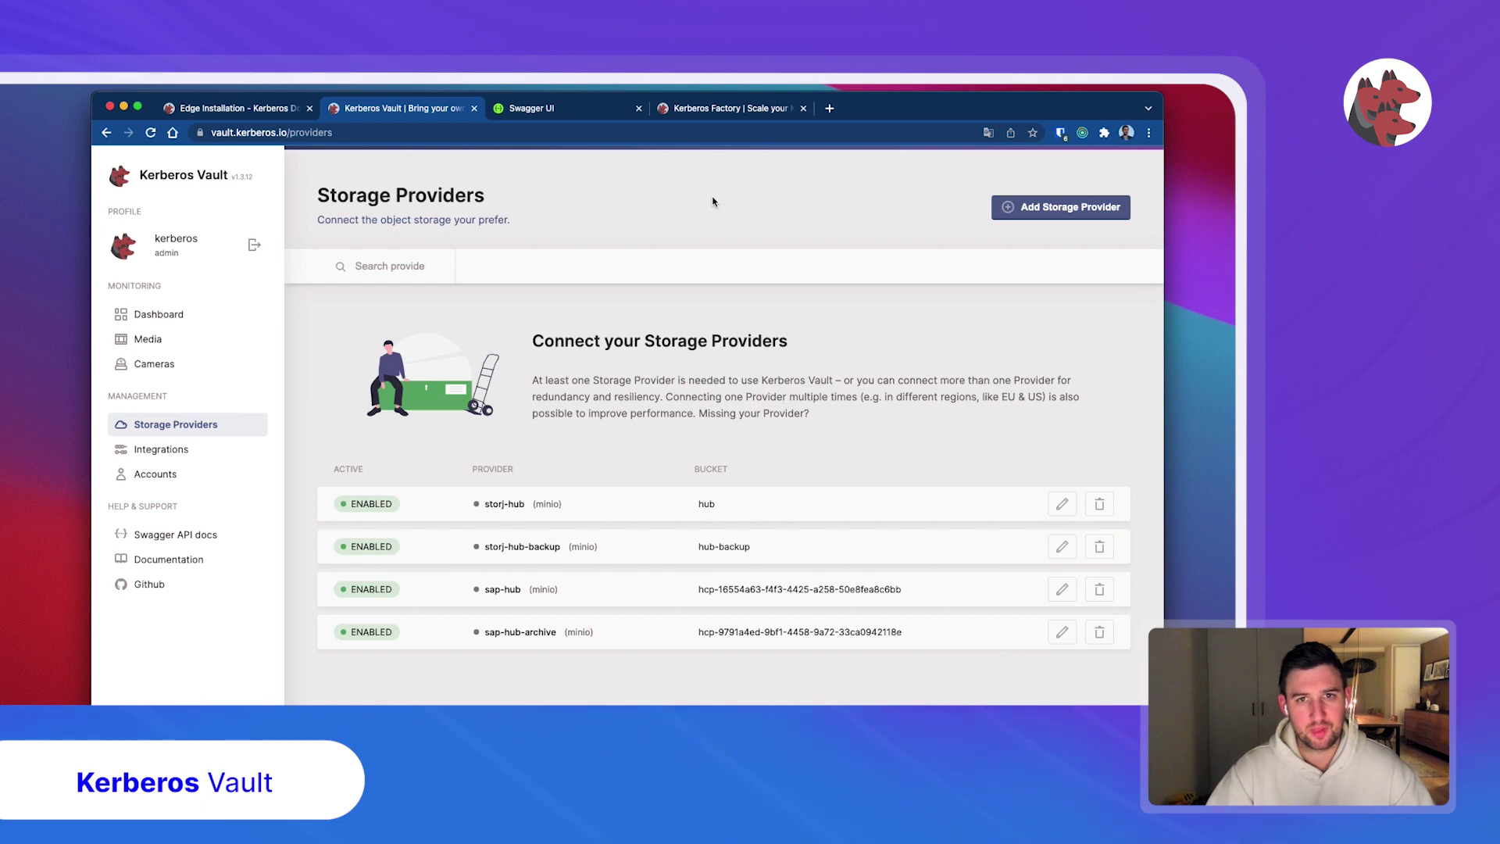
Step: Compare Factory's persistence provider, access key and secret key with Vault's storage providers
left_click(713, 108)
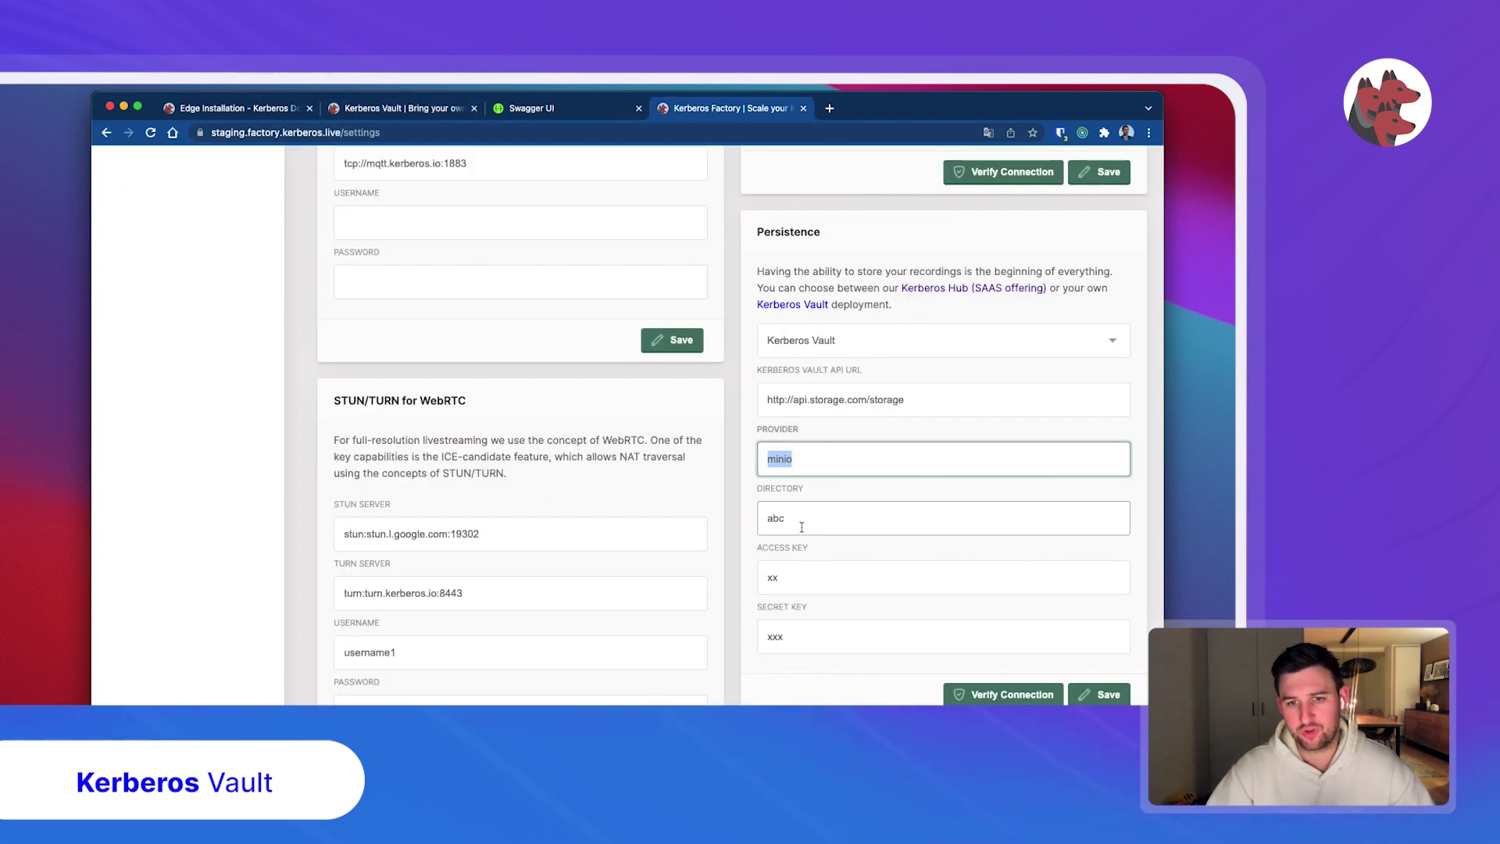
left_click(777, 586)
left_click(802, 634)
left_click_drag(802, 635, 758, 645)
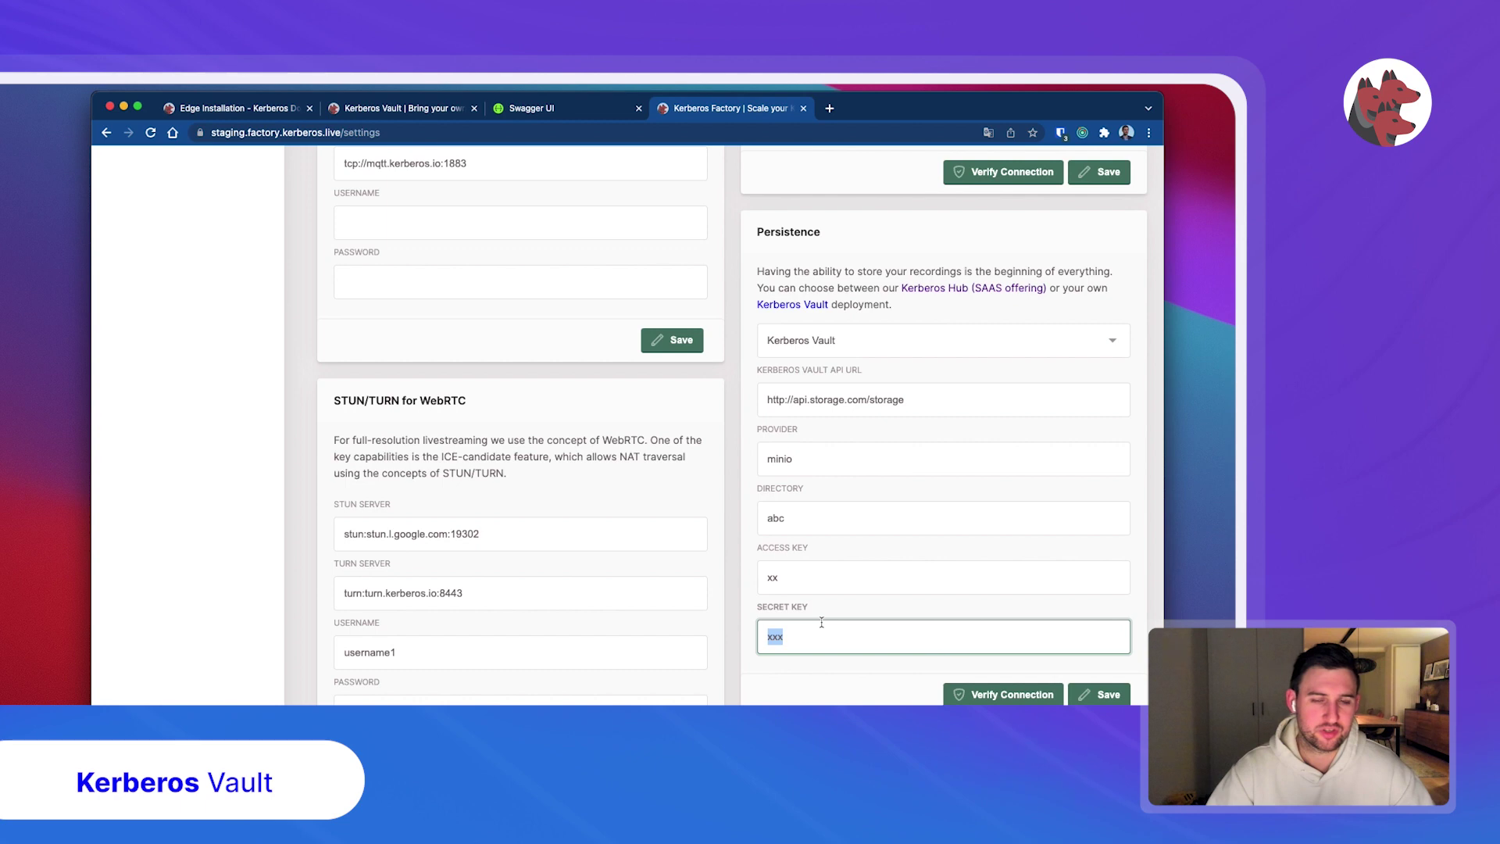
scroll(821, 622, "up", 3)
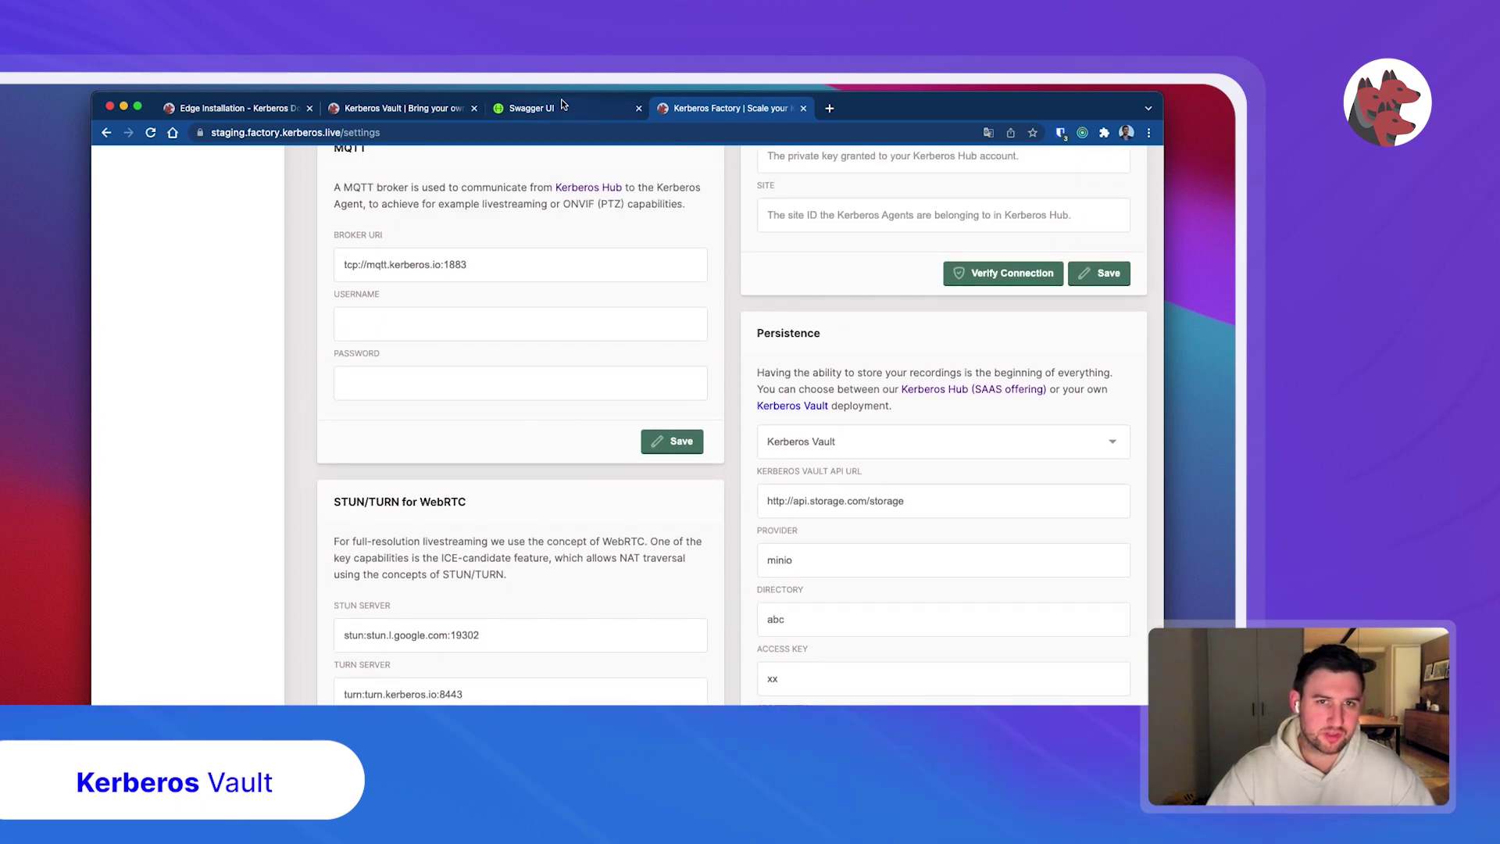
left_click(382, 111)
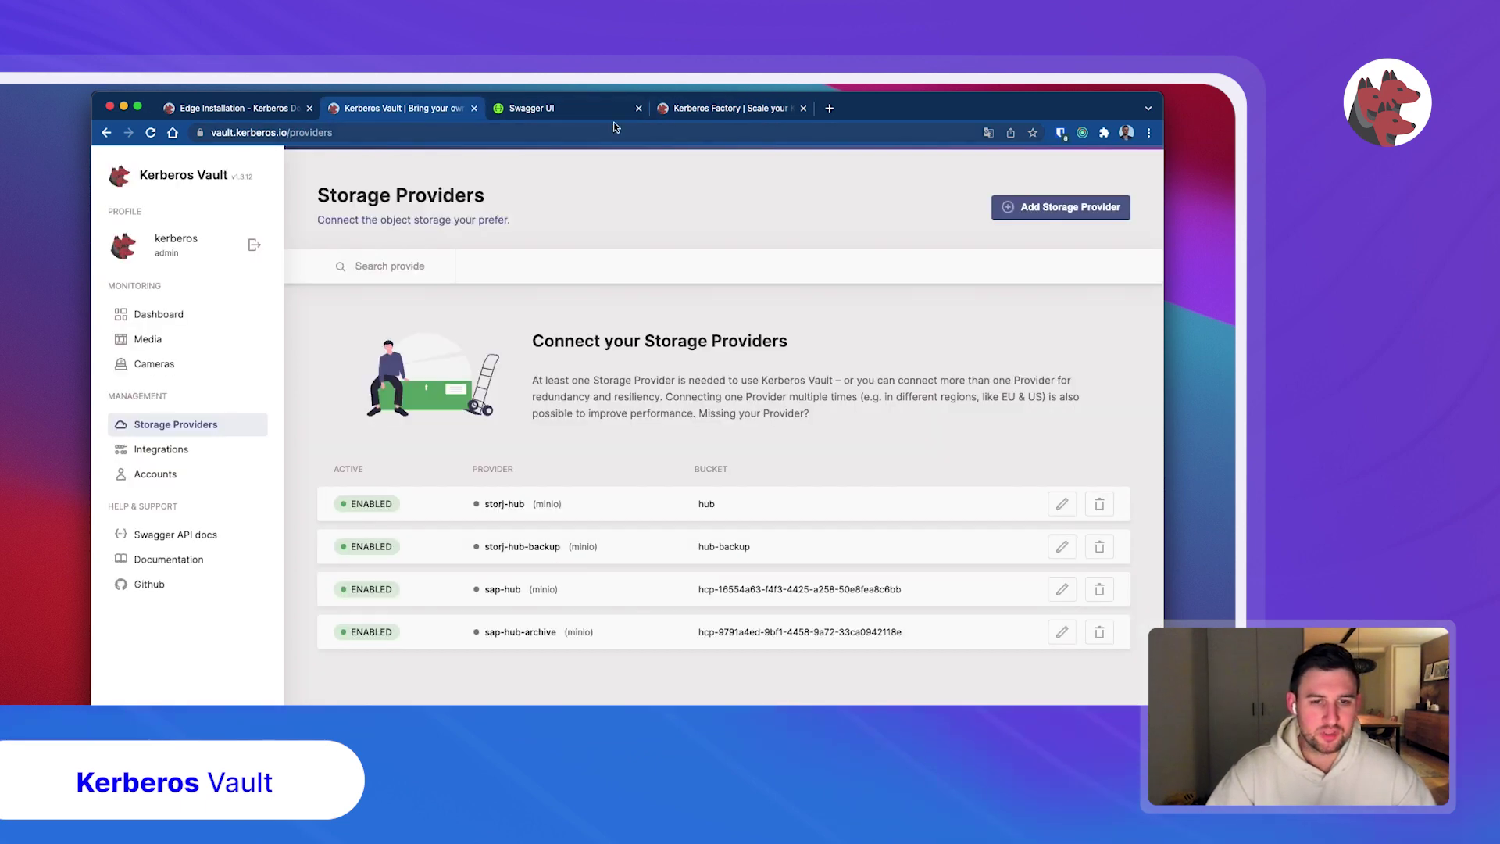
left_click(700, 117)
scroll(279, 625, "up", 10)
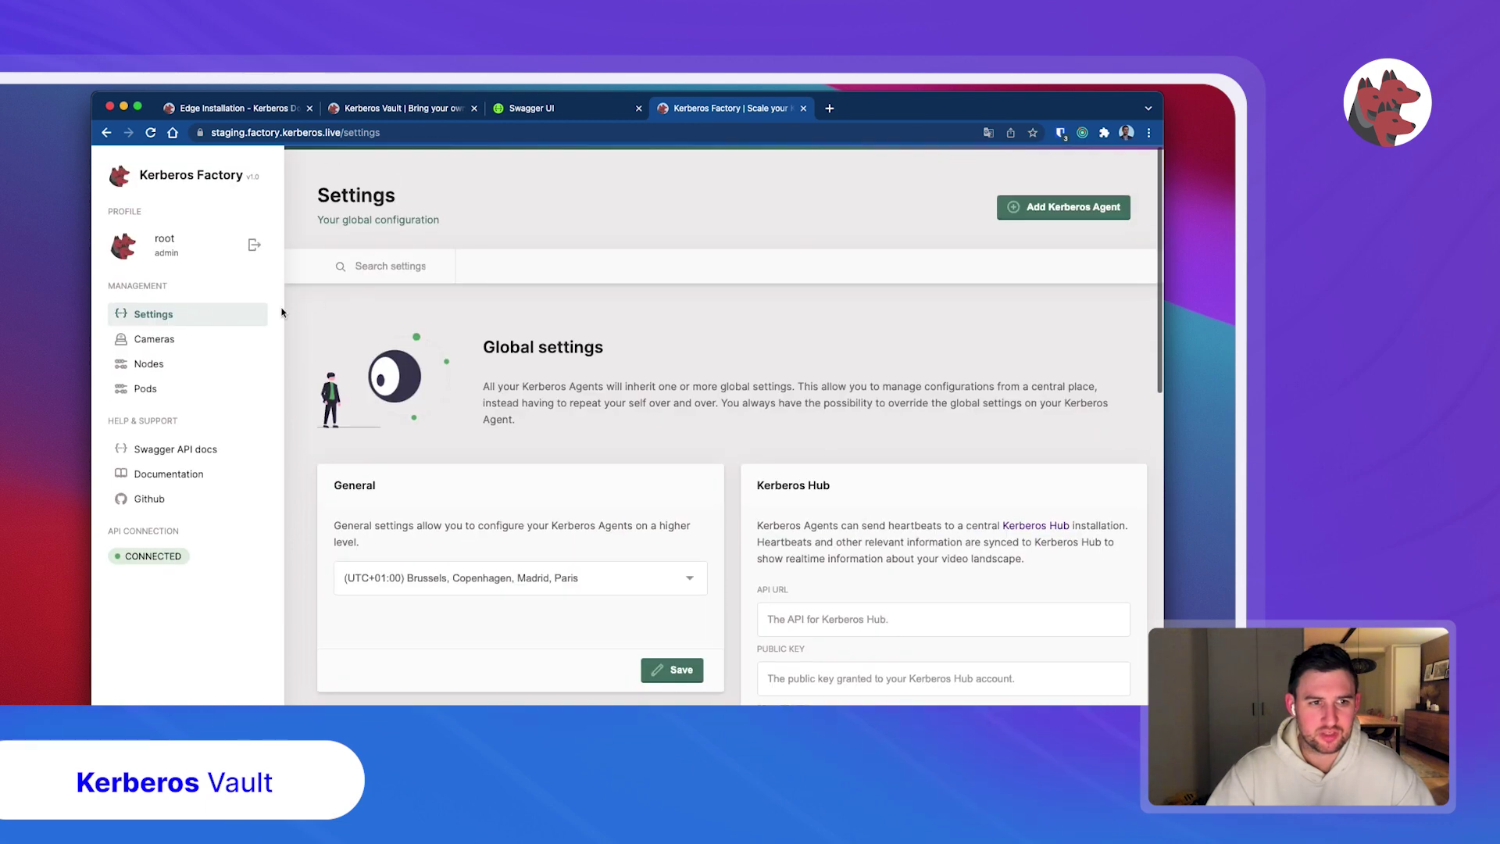
Step: Browse the Factory Cameras list of online agents, then go back to Vault's Storage Providers
left_click(220, 346)
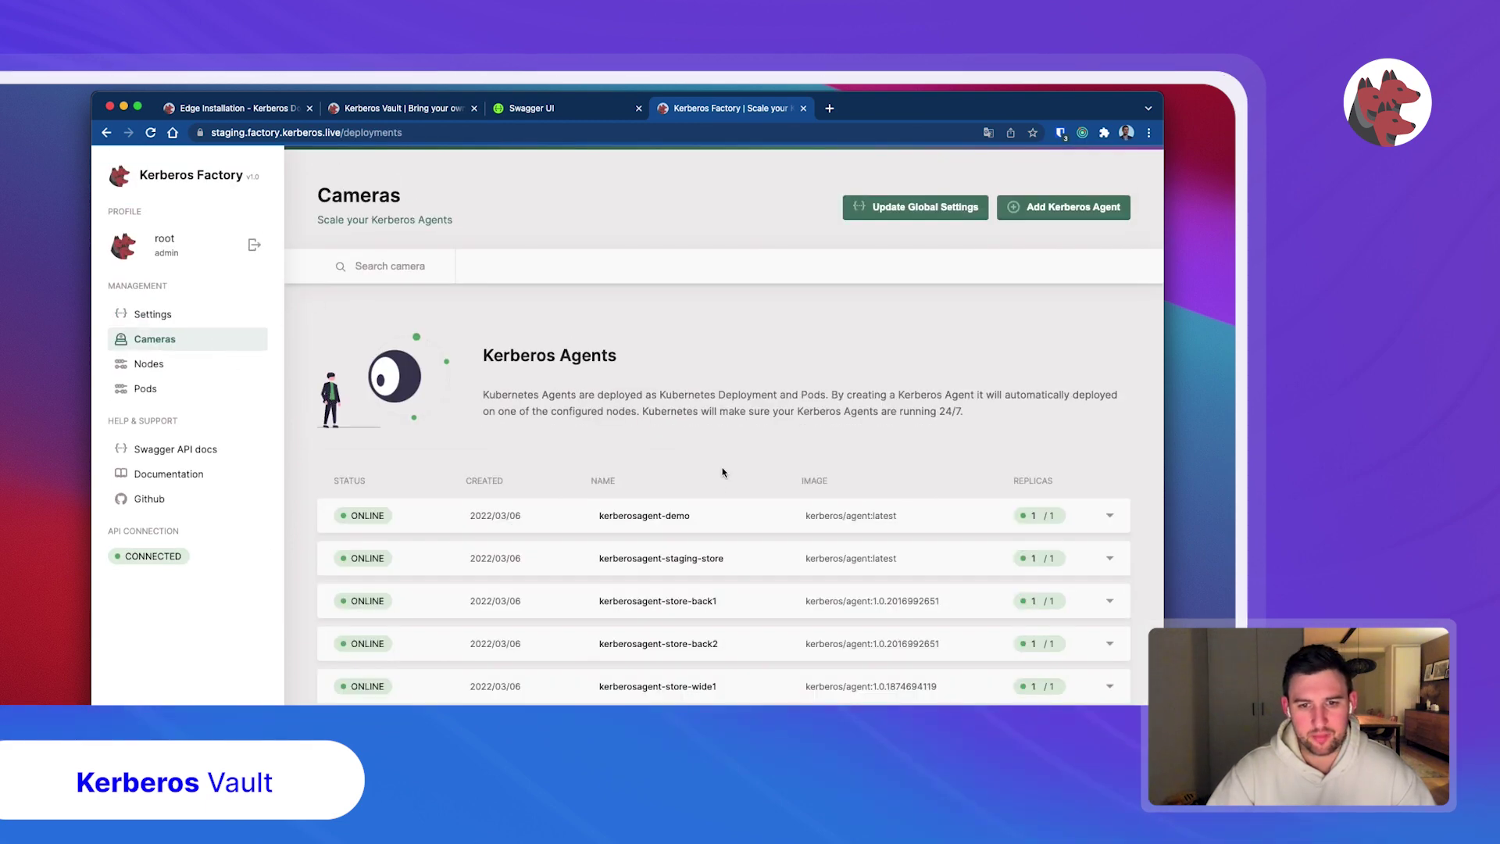
scroll(639, 641, "down", 2)
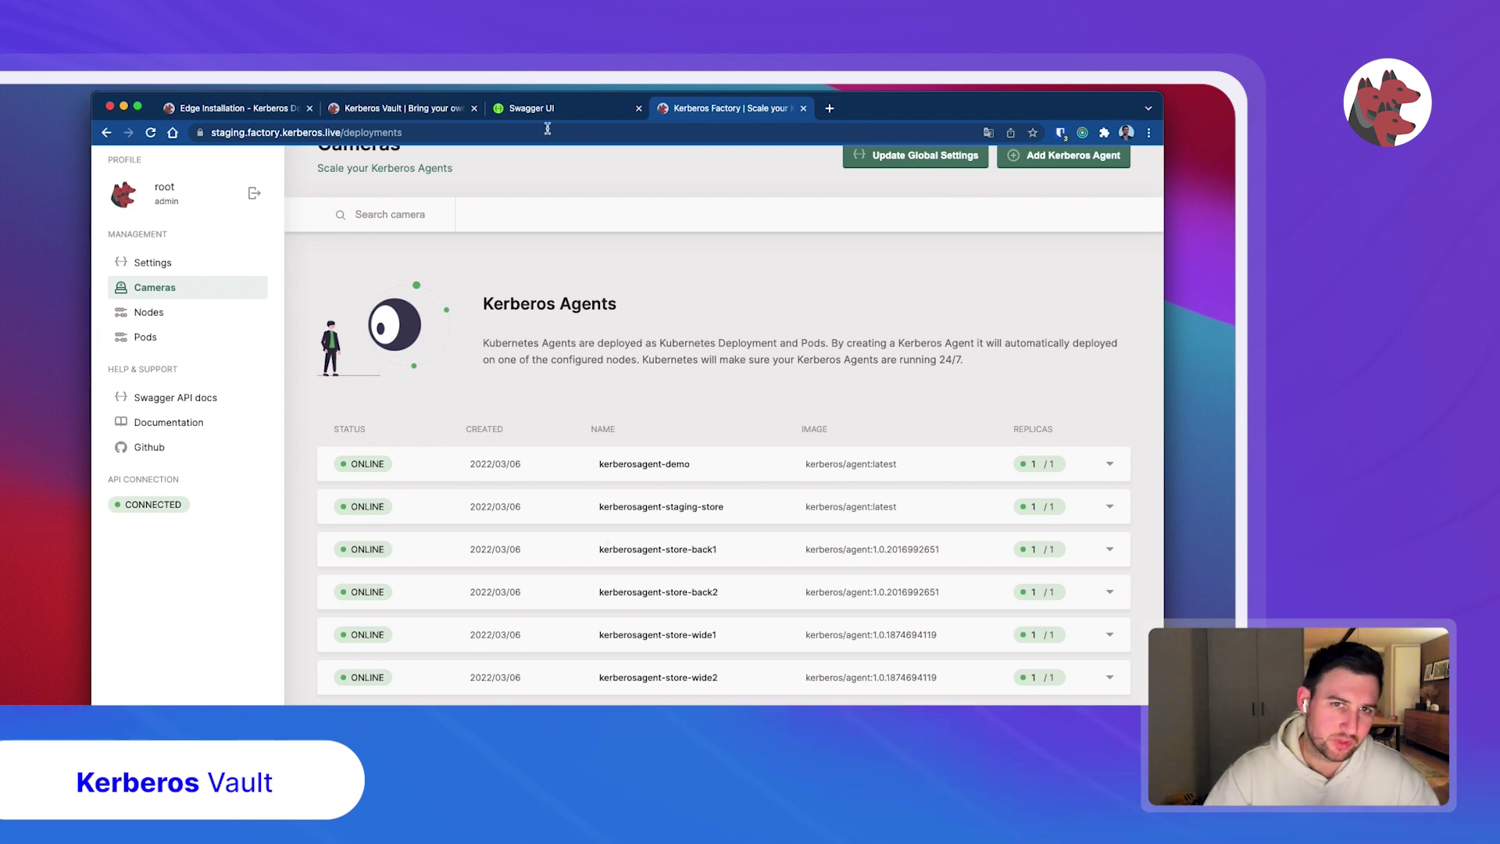
left_click(403, 109)
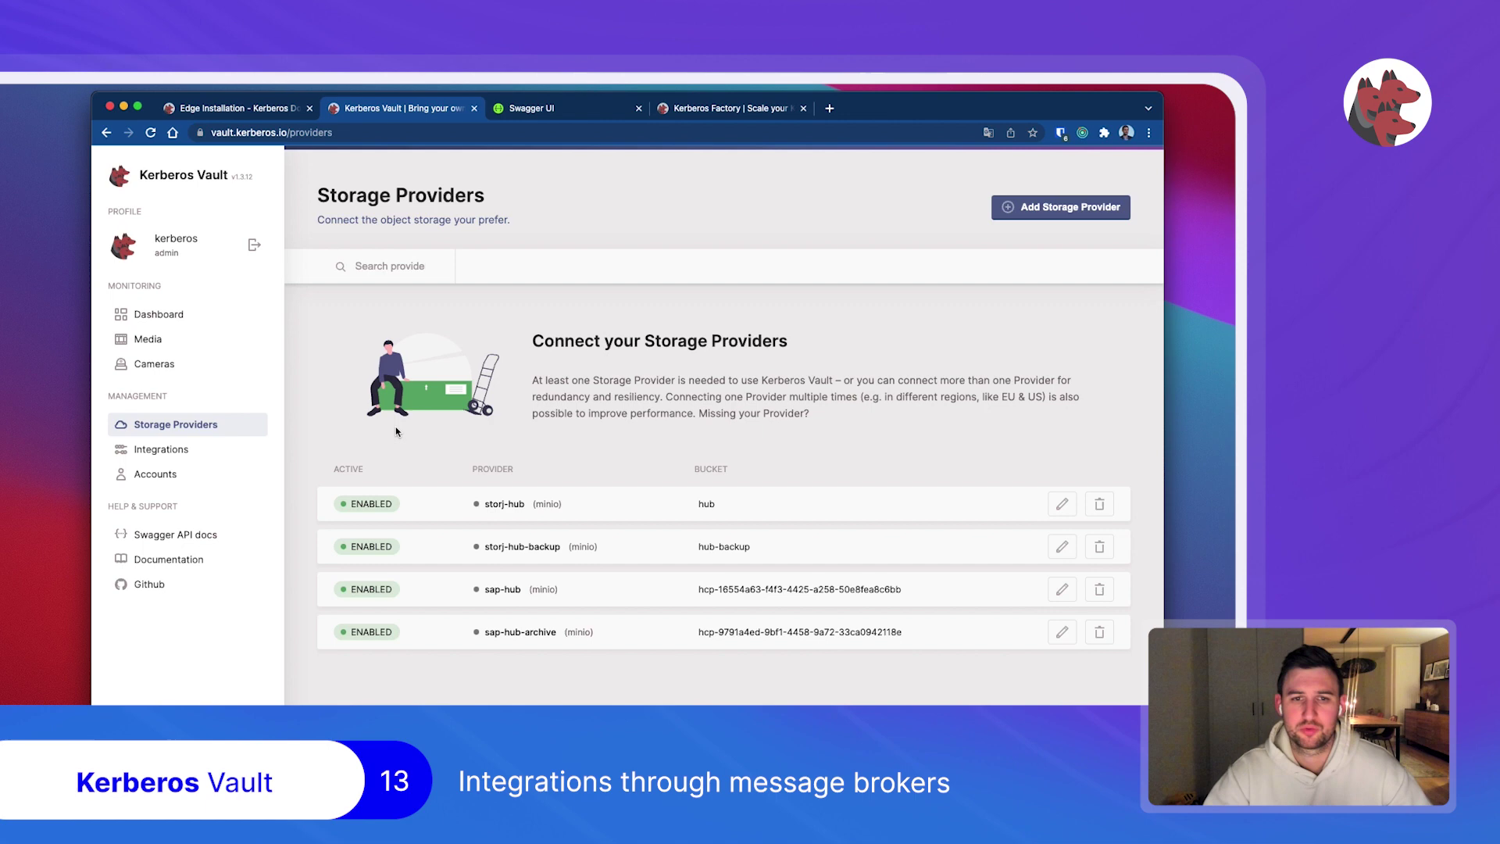
Step: On the Integrations page, add a new integration of type Kafka broker
left_click(244, 457)
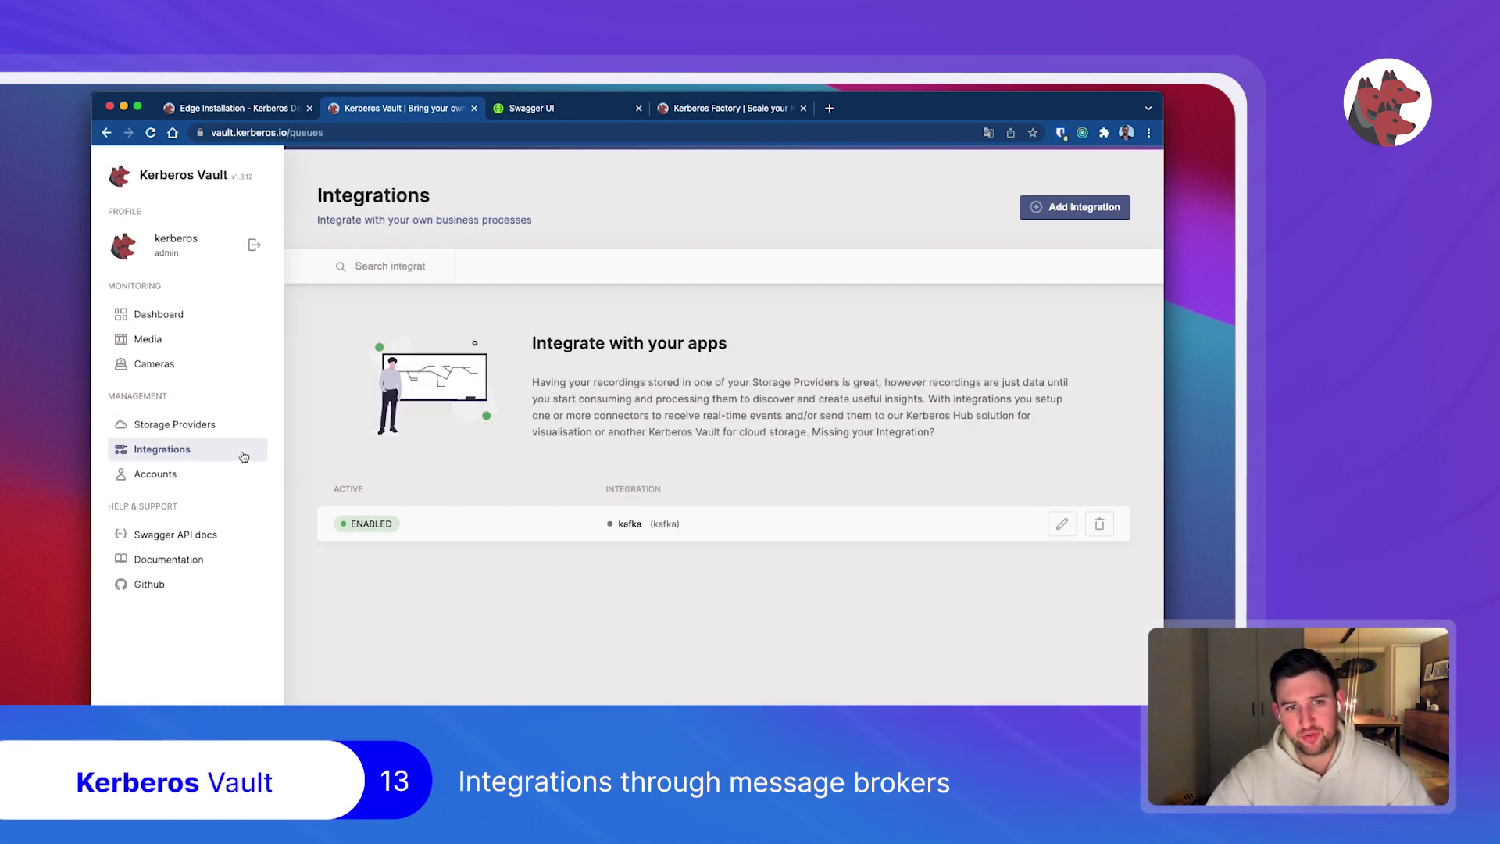
left_click(1039, 220)
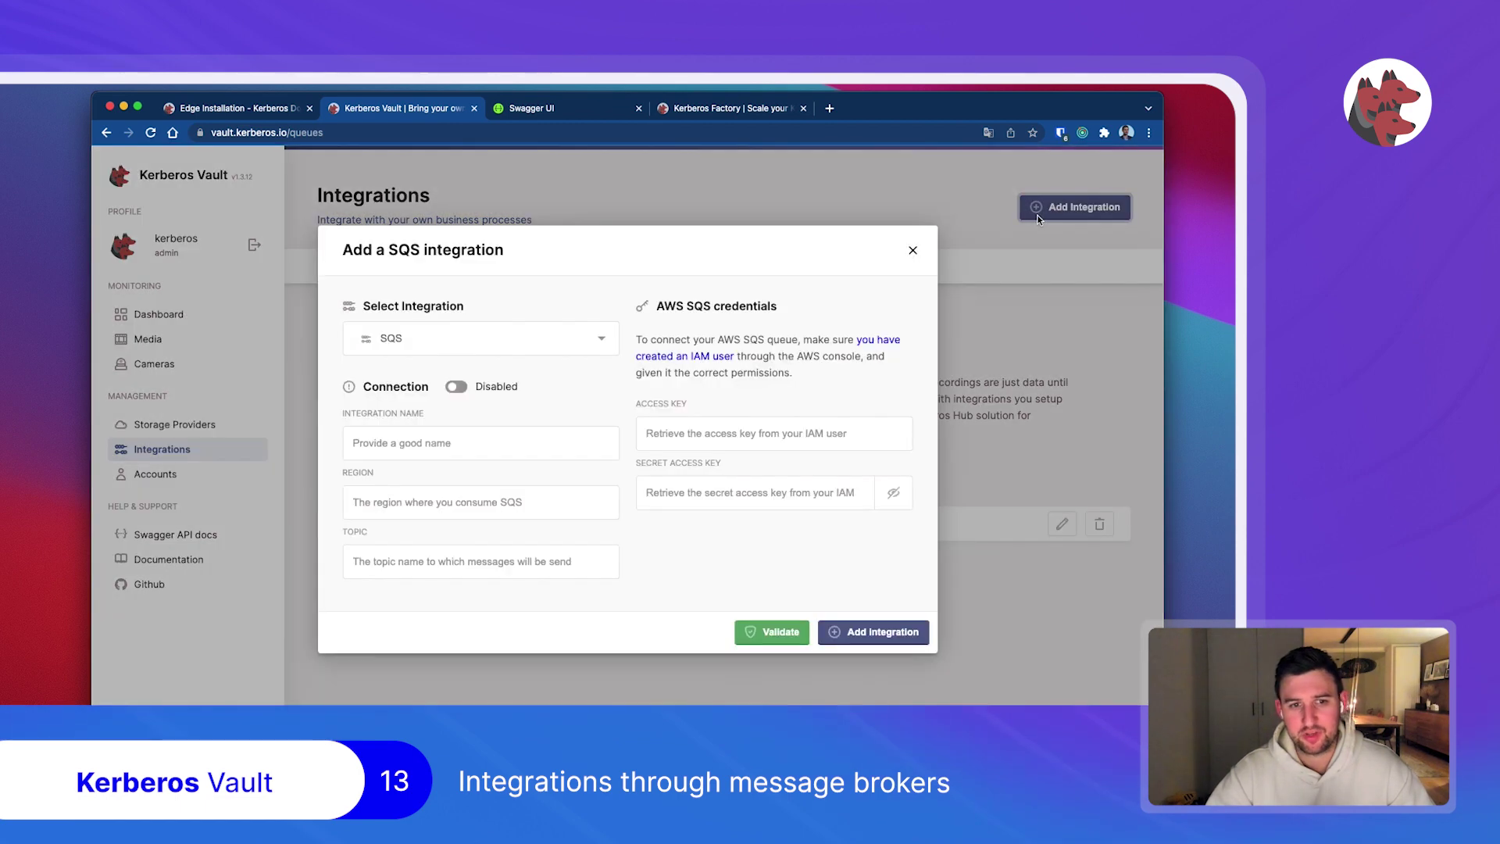
left_click(562, 342)
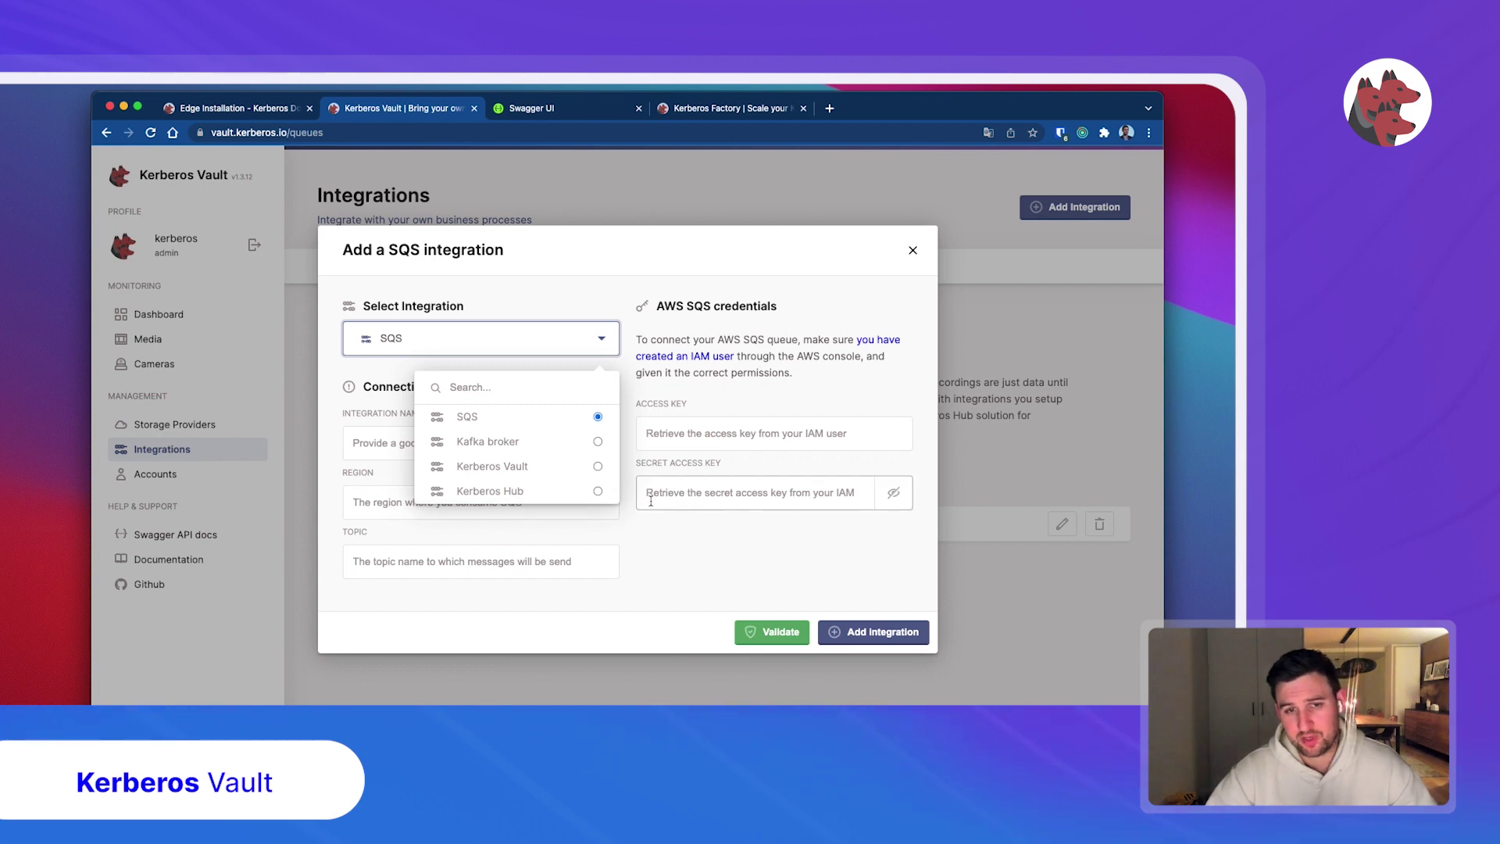
left_click(534, 446)
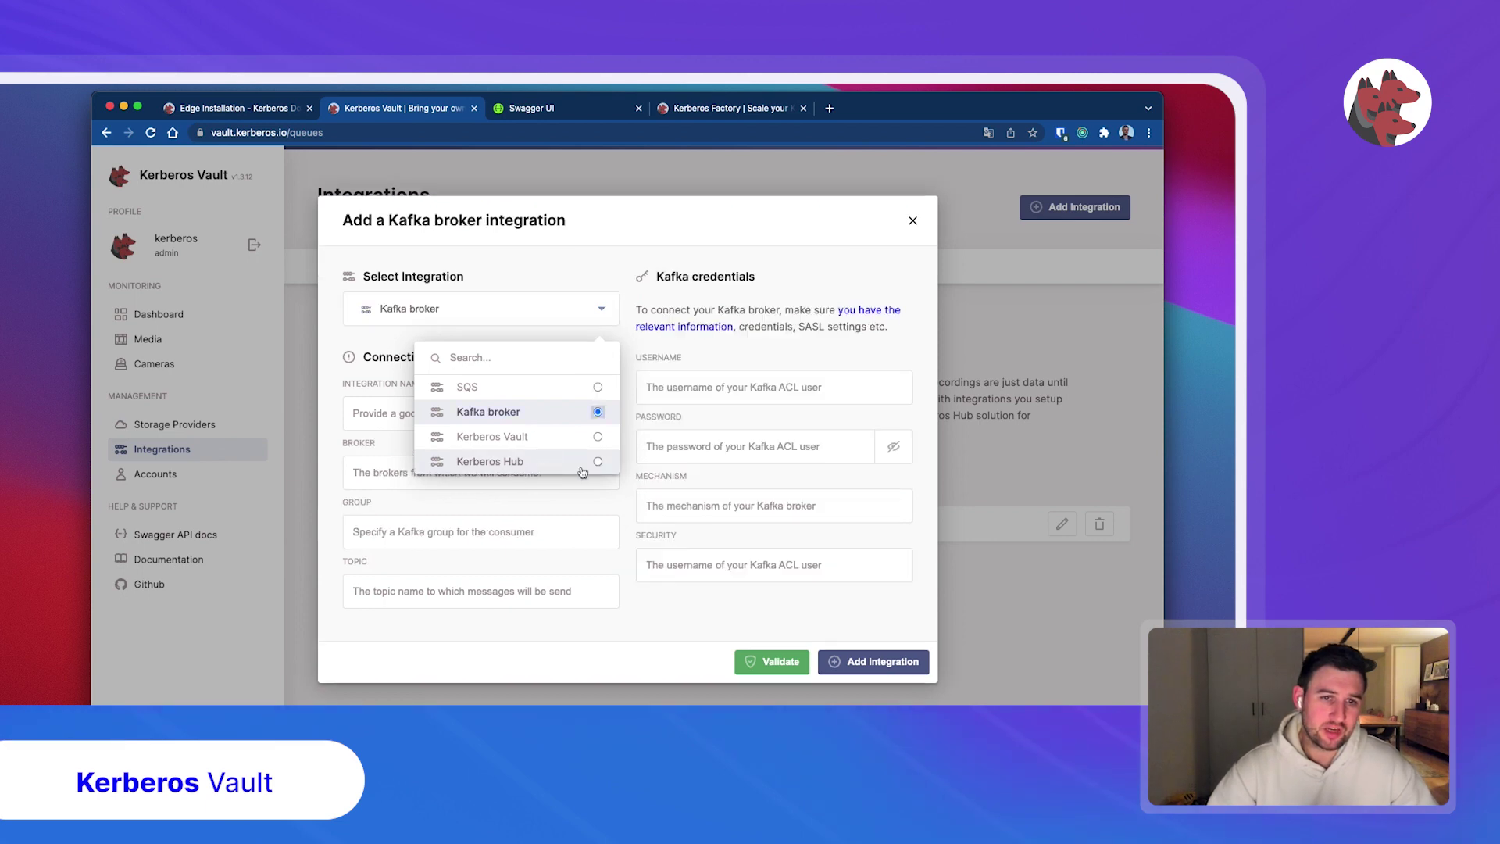
left_click(782, 342)
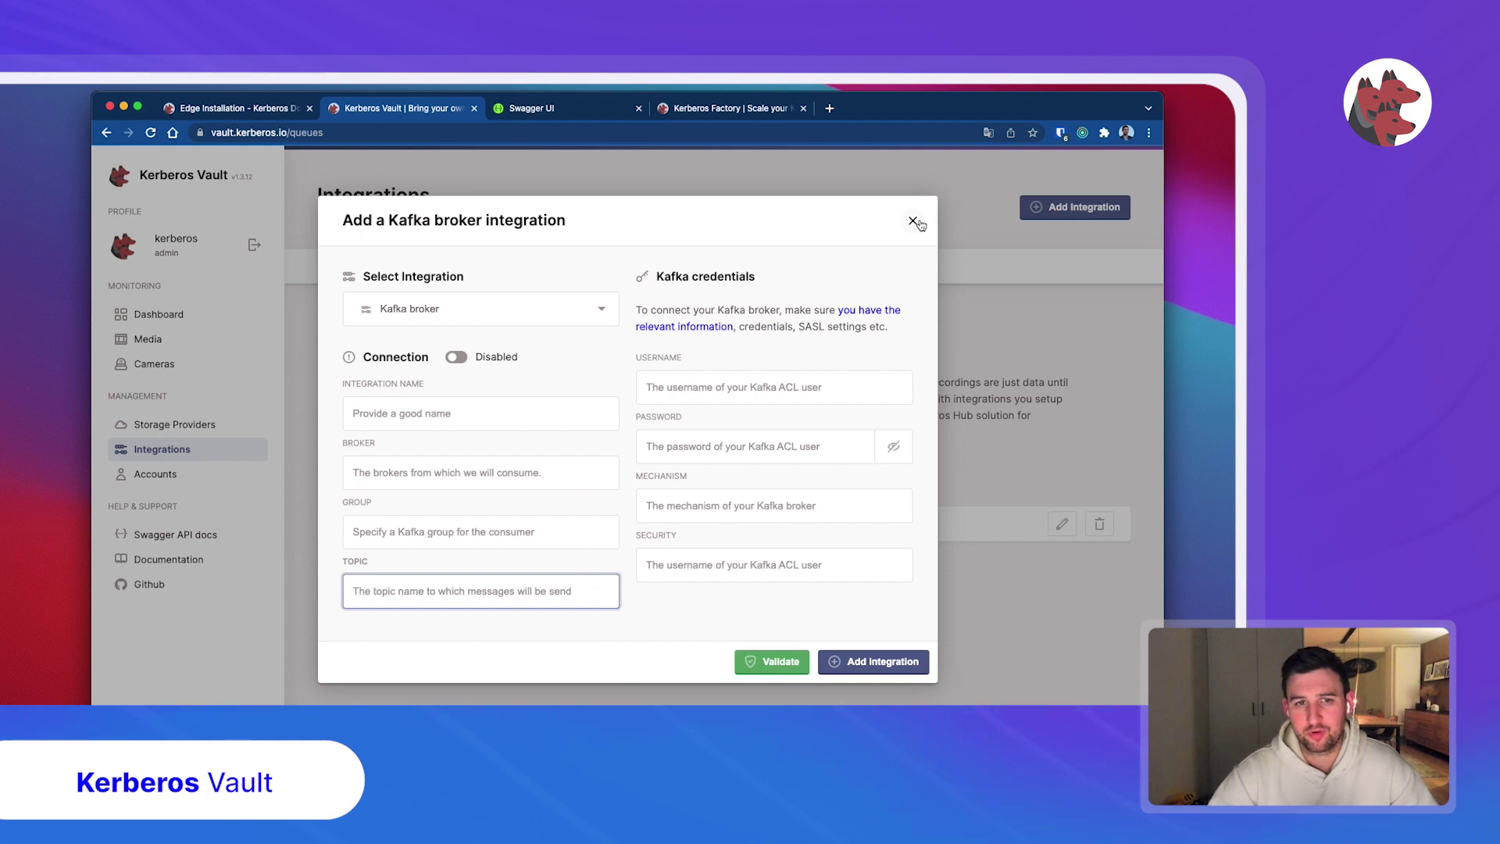
left_click(920, 224)
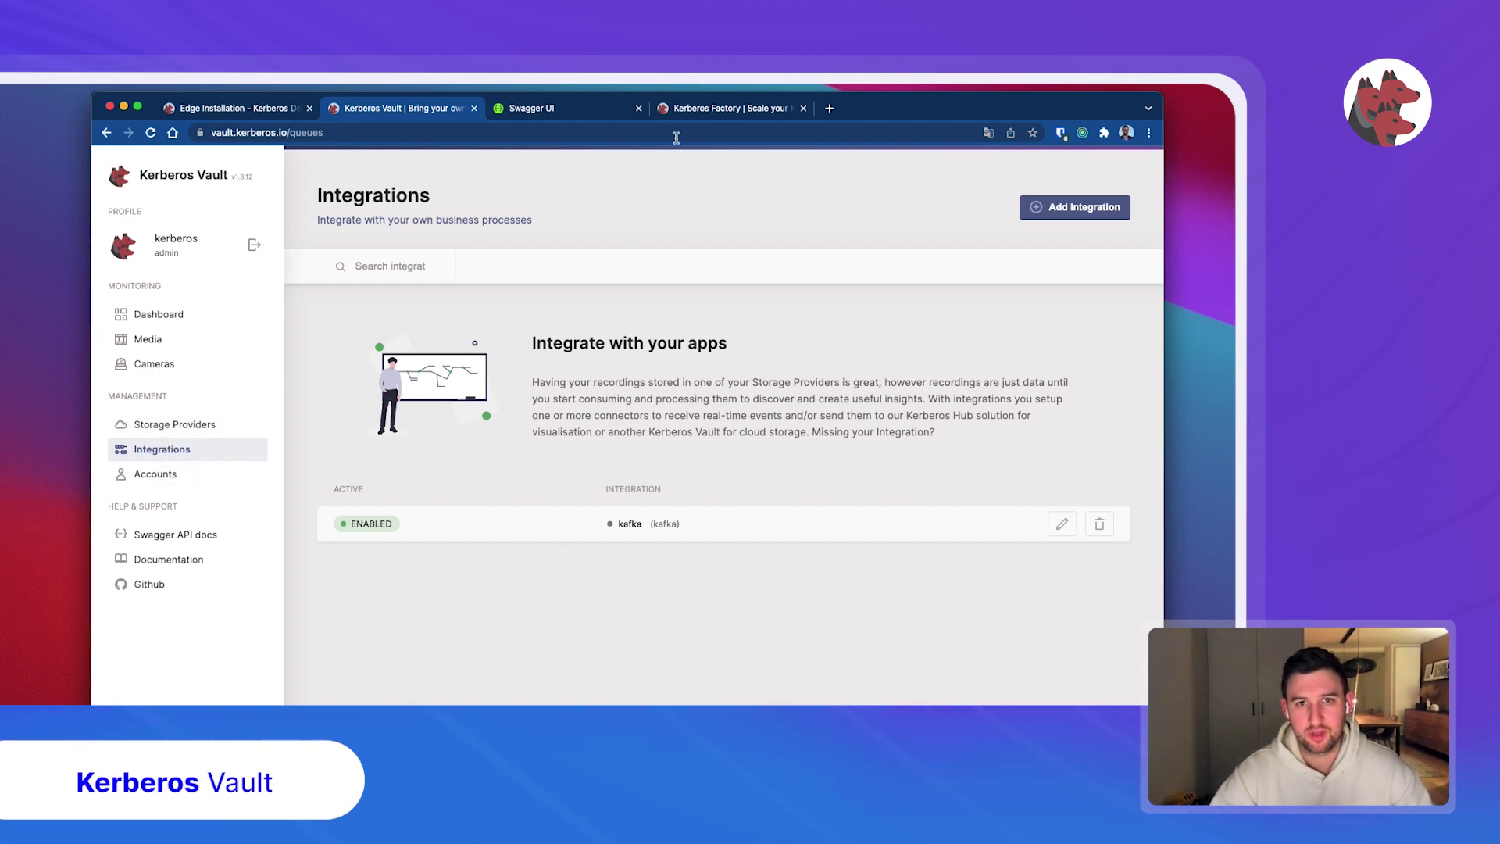
Step: Close the Swagger UI tab from the Factory window and return to Vault's Integrations page
left_click(778, 110)
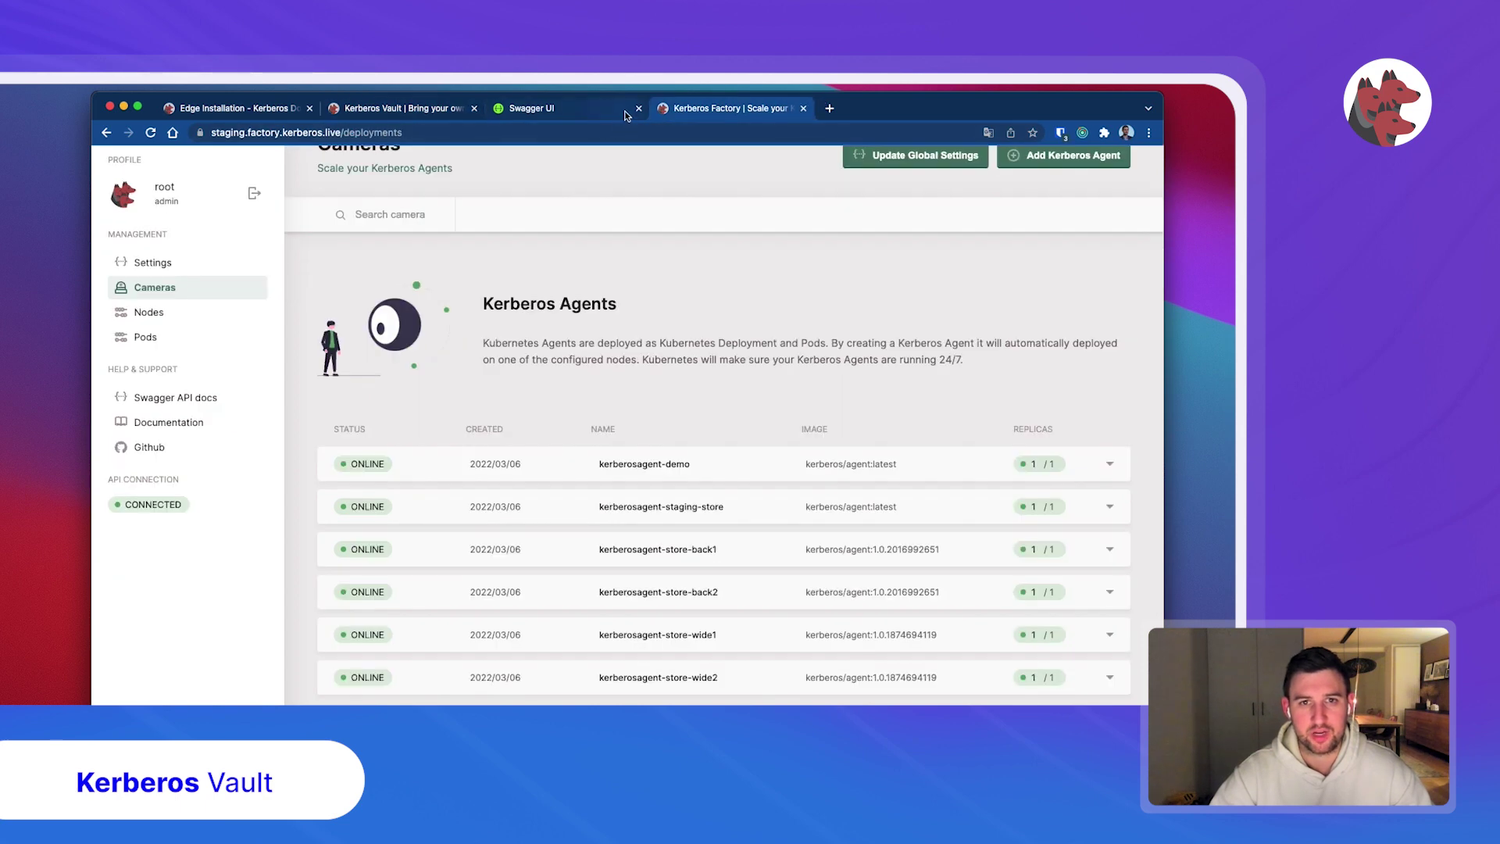
left_click(639, 108)
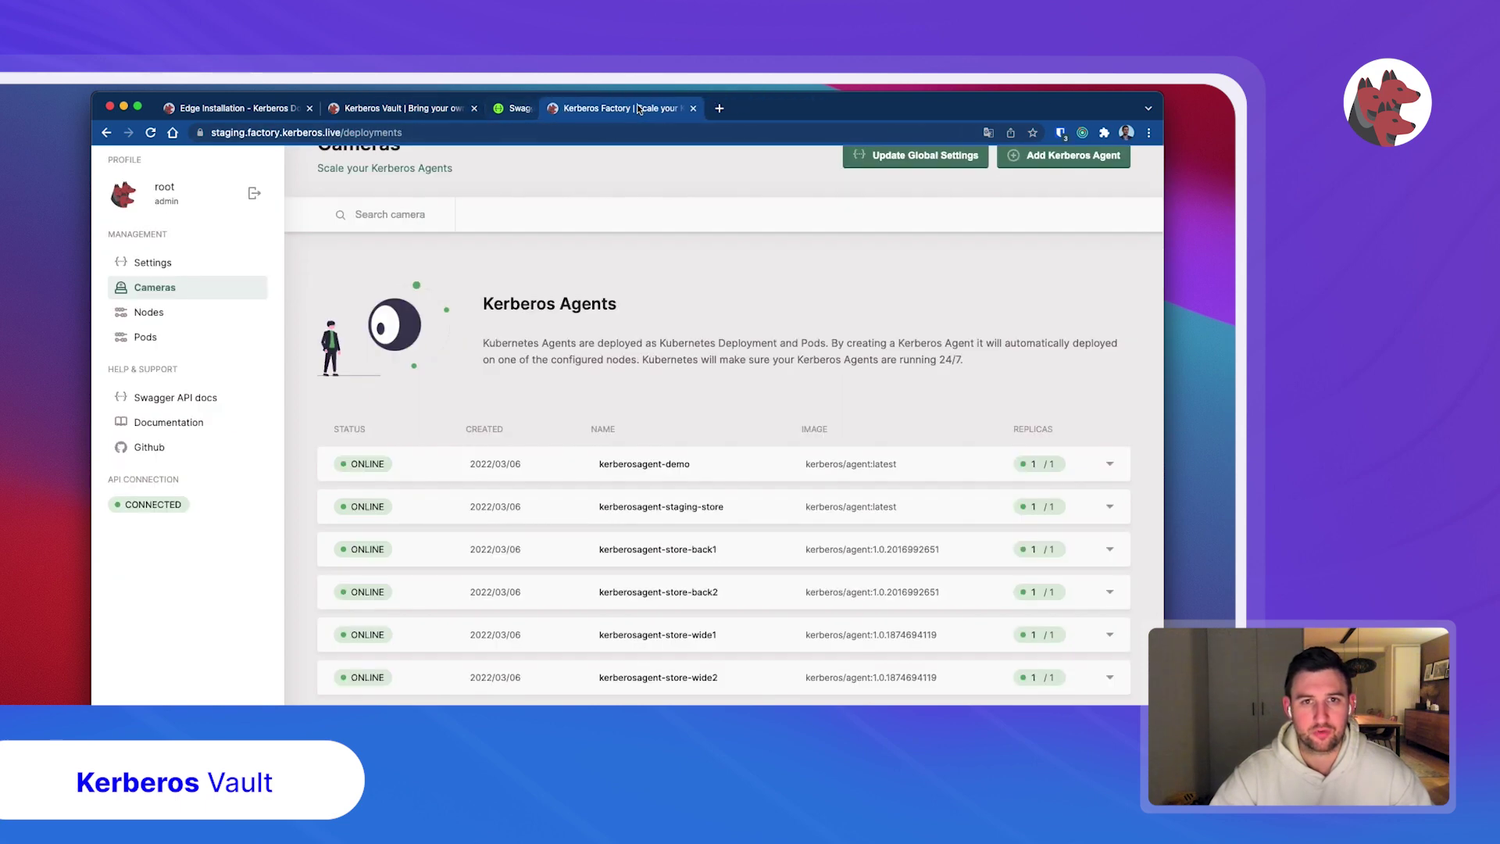
left_click(445, 113)
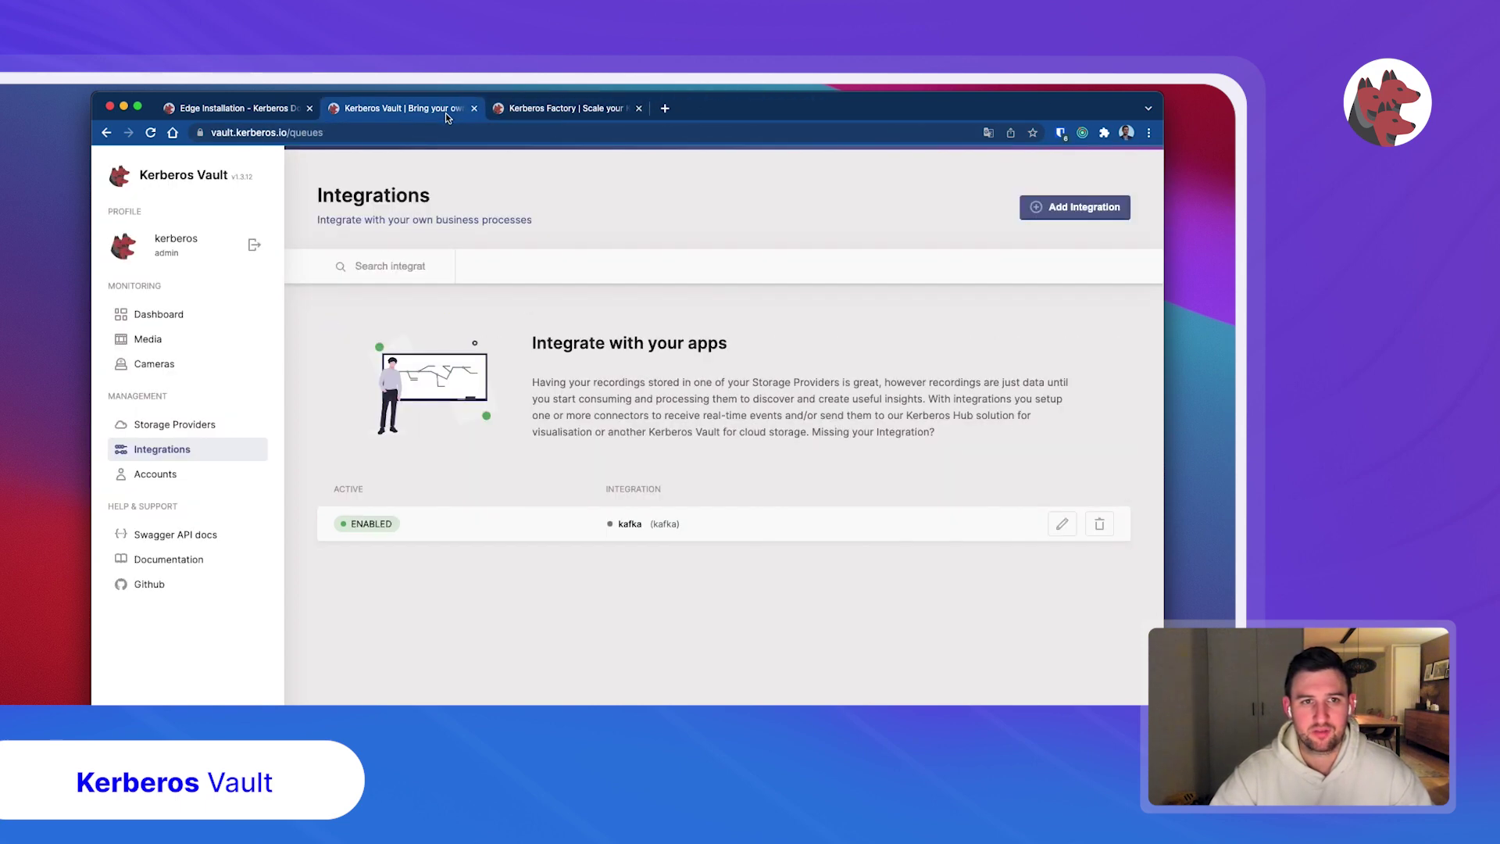
left_click(178, 536)
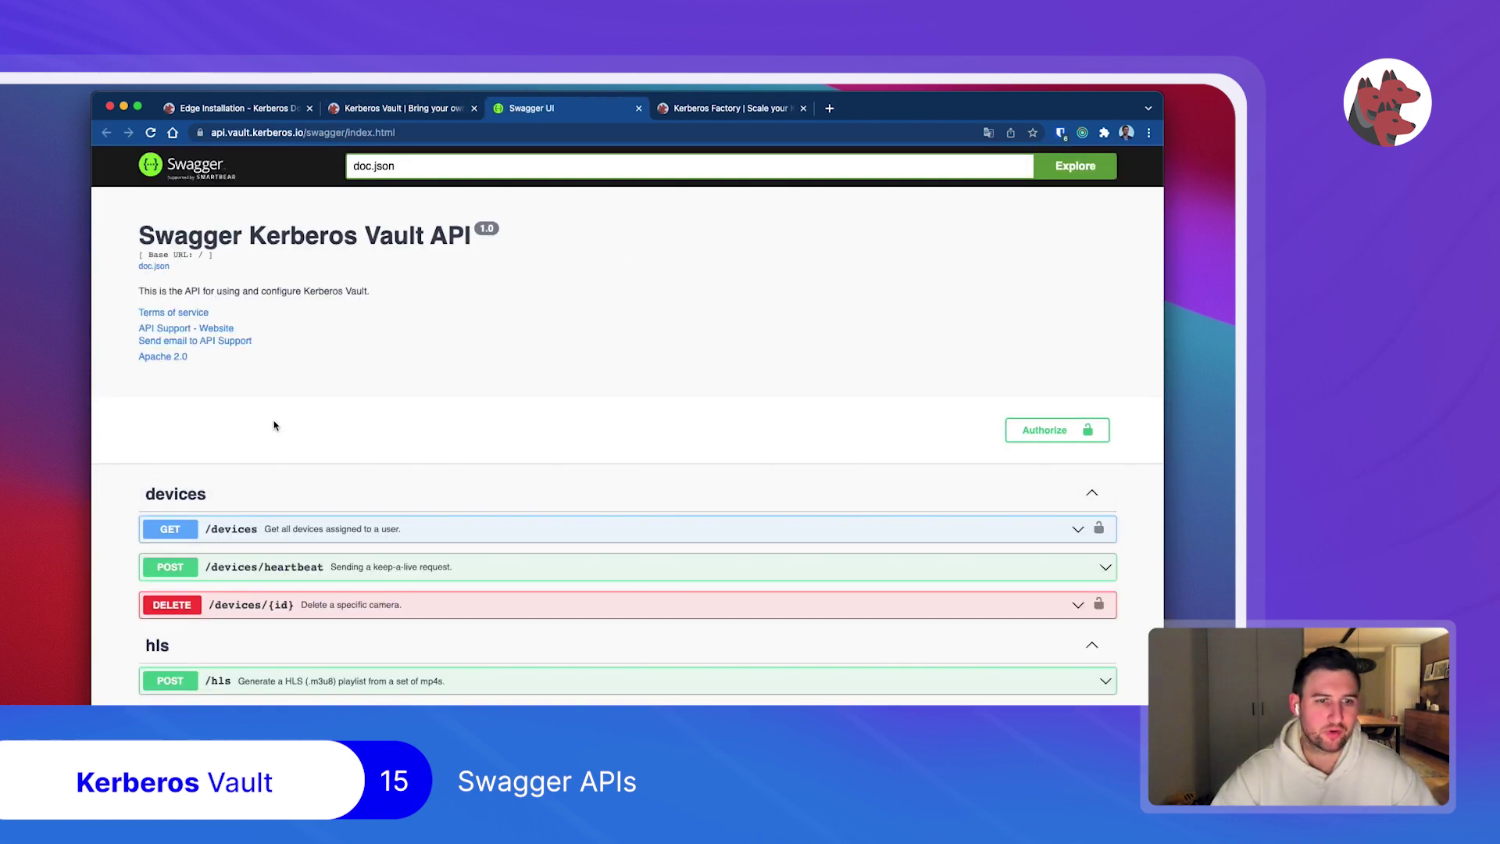
scroll(273, 425, "down", 3)
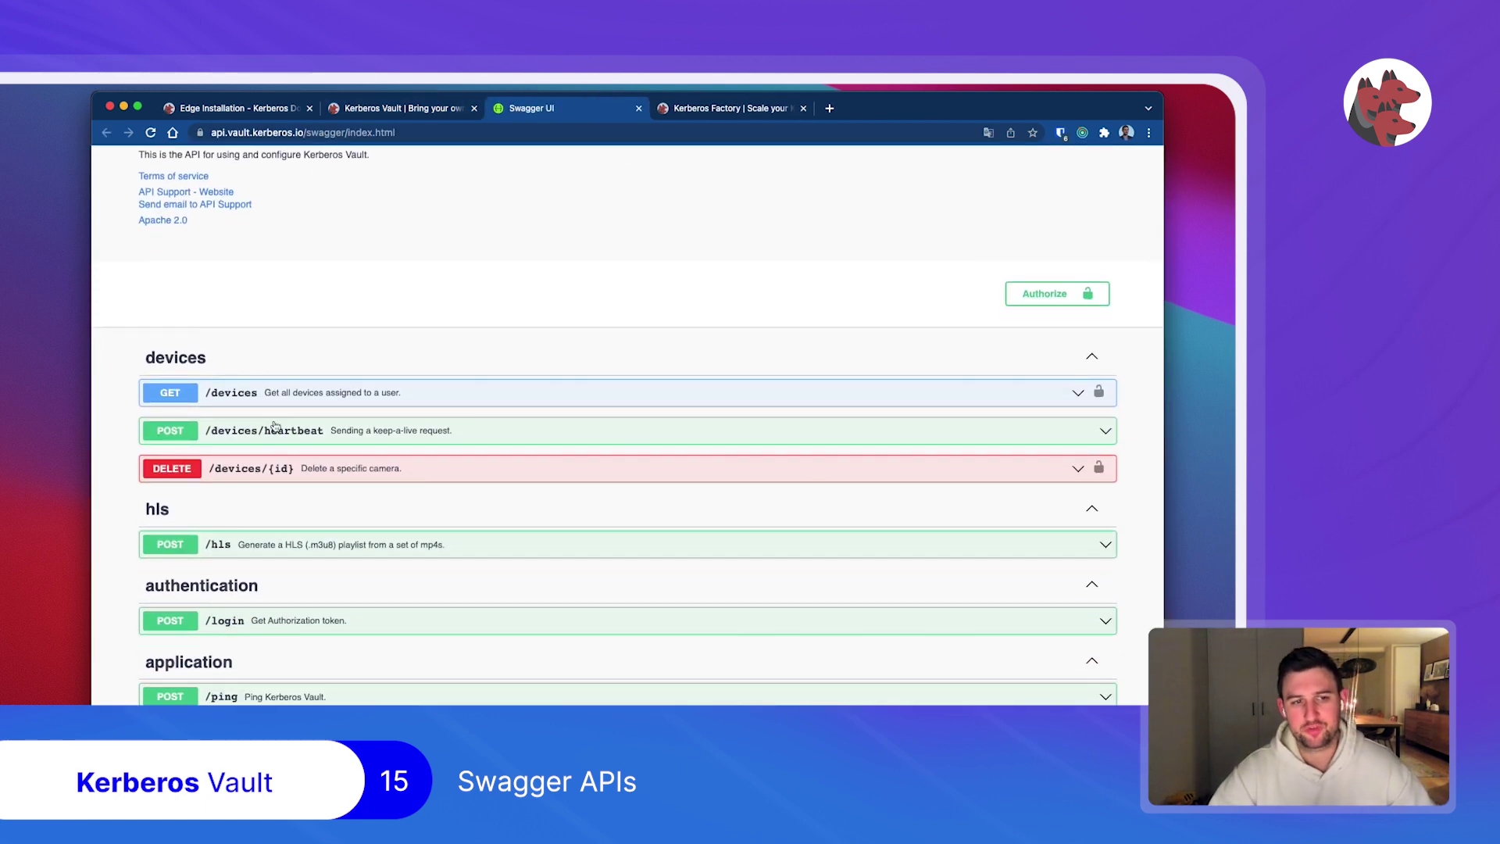
scroll(275, 426, "down", 1)
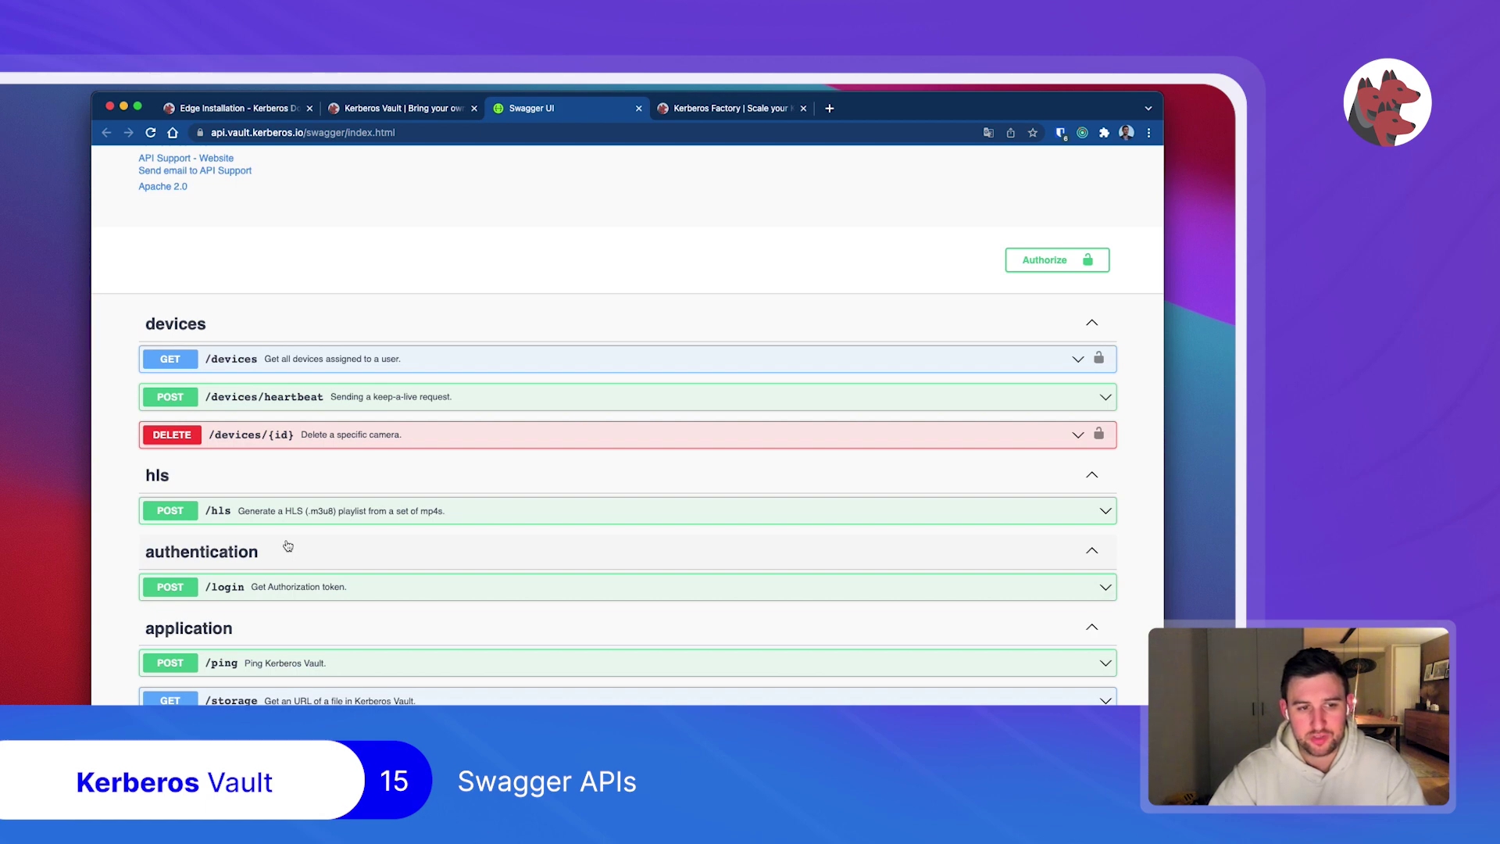
left_click(433, 117)
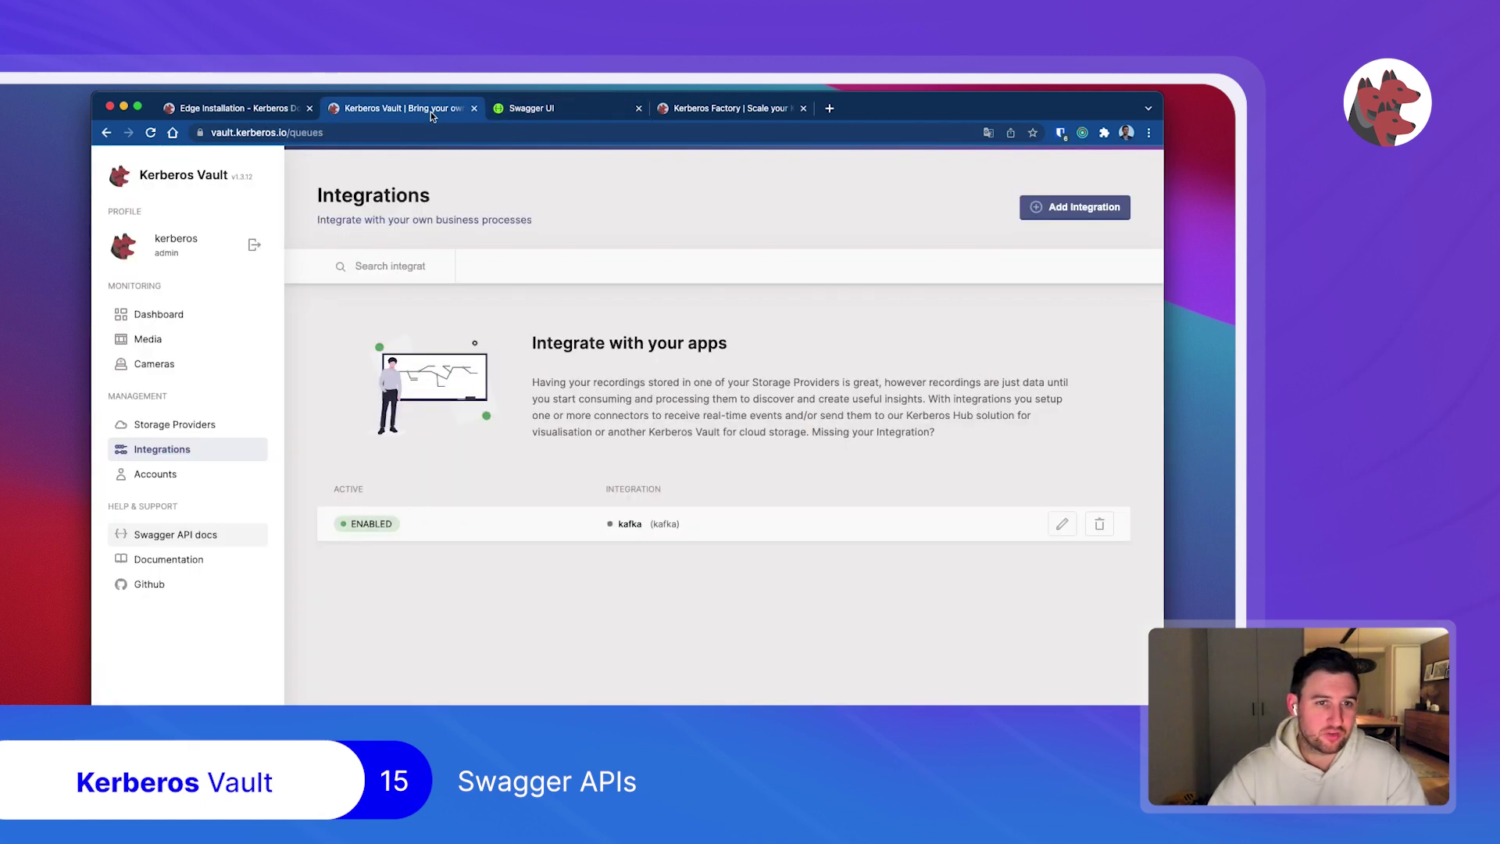
left_click(545, 117)
scroll(457, 350, "down", 10)
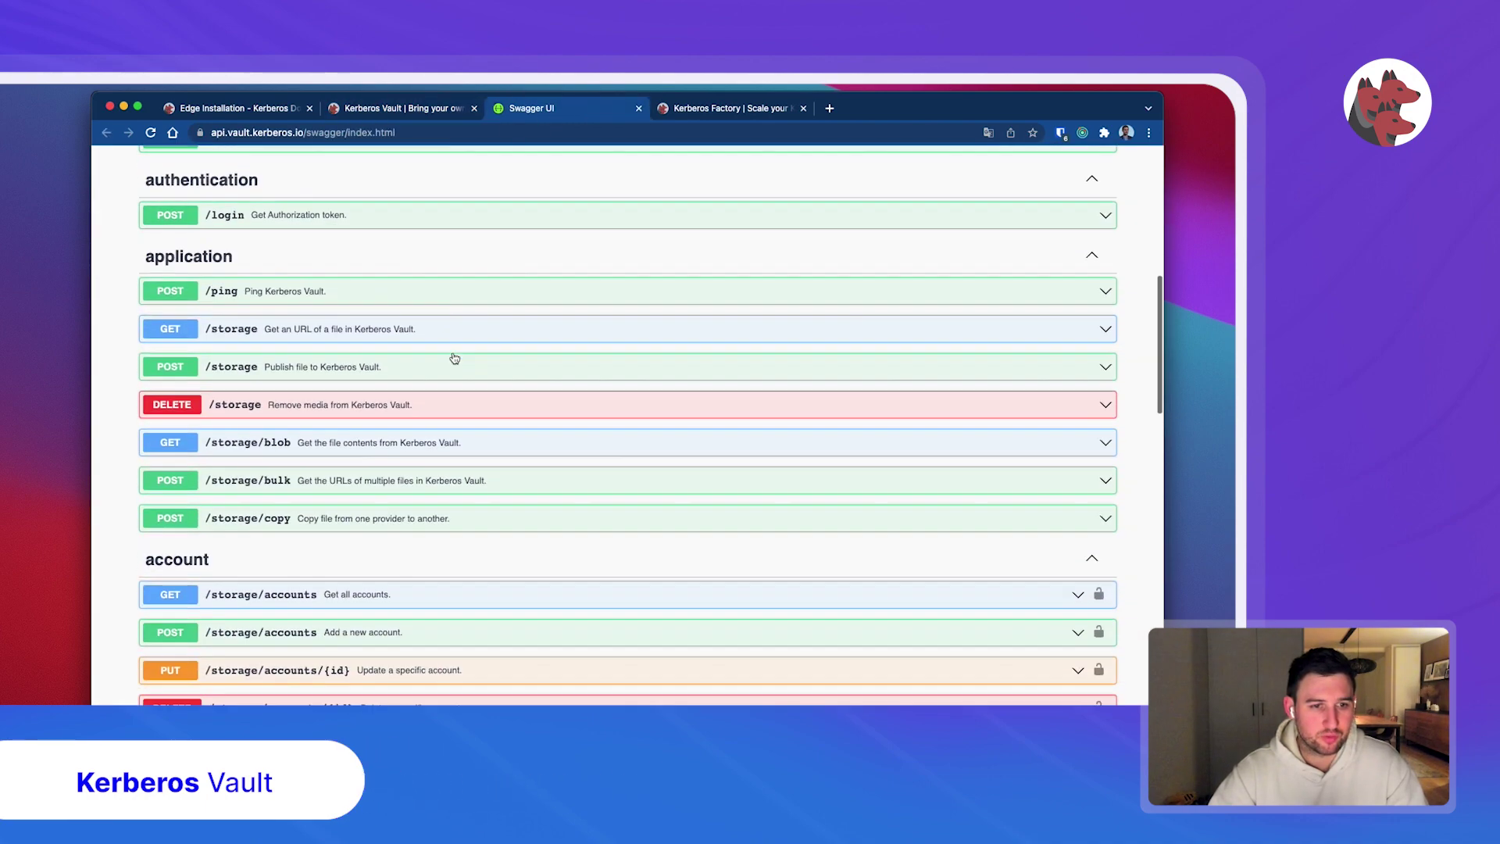
scroll(453, 357, "down", 5)
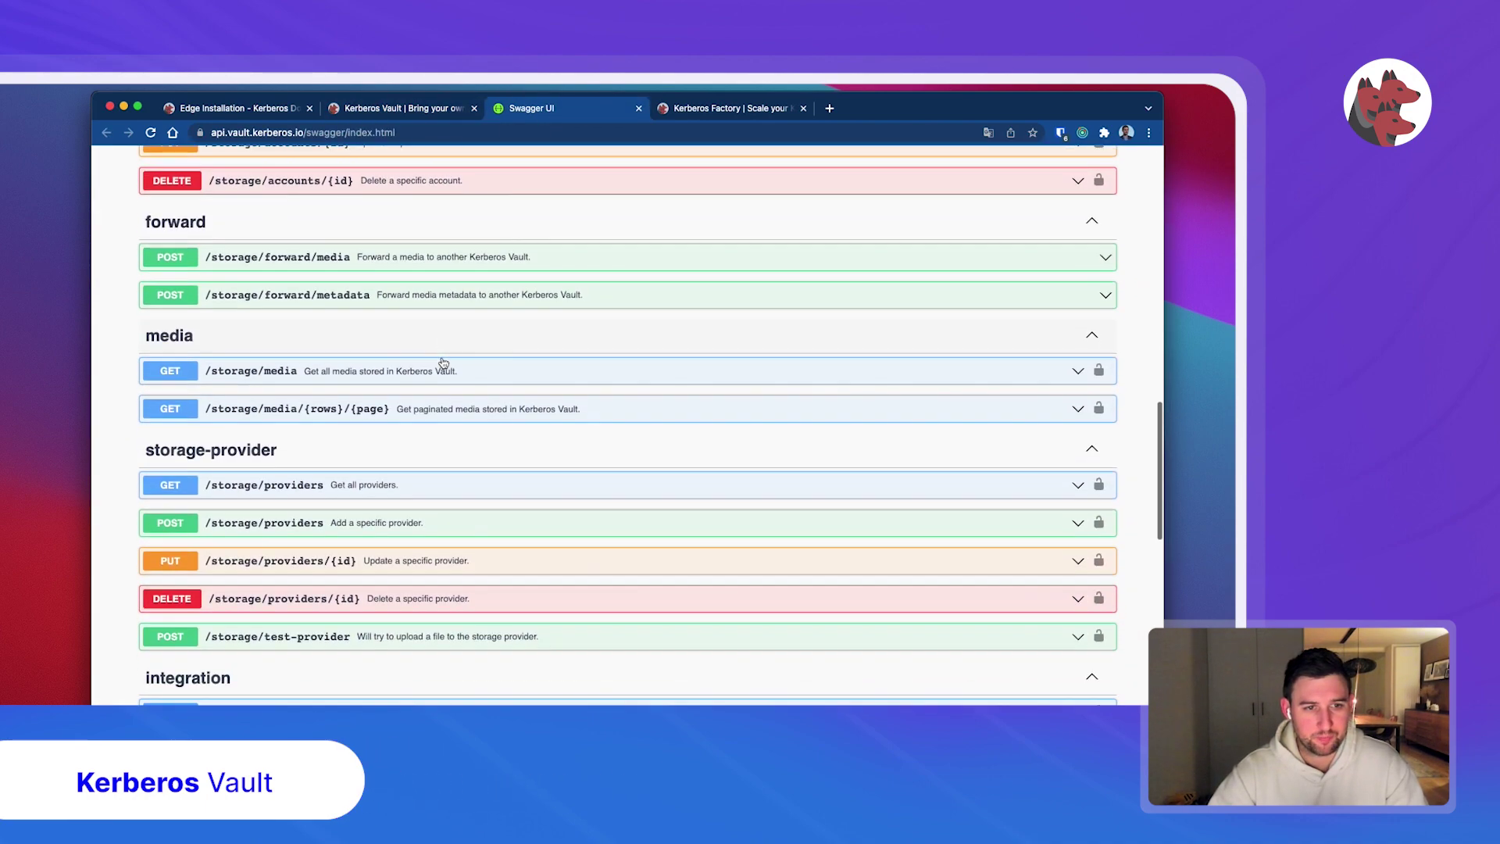
scroll(443, 360, "up", 15)
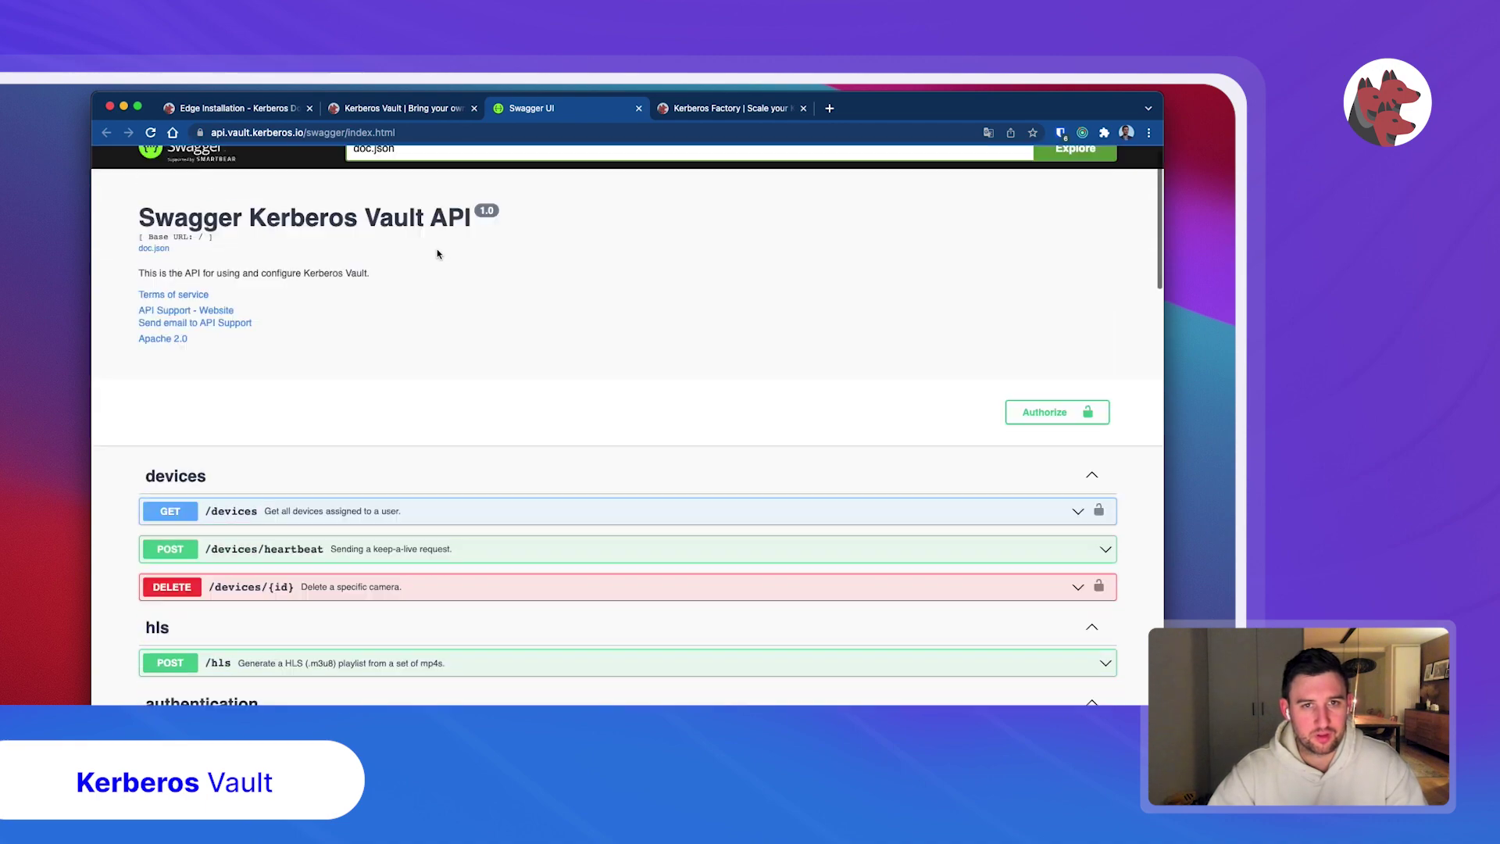
key("super+w")
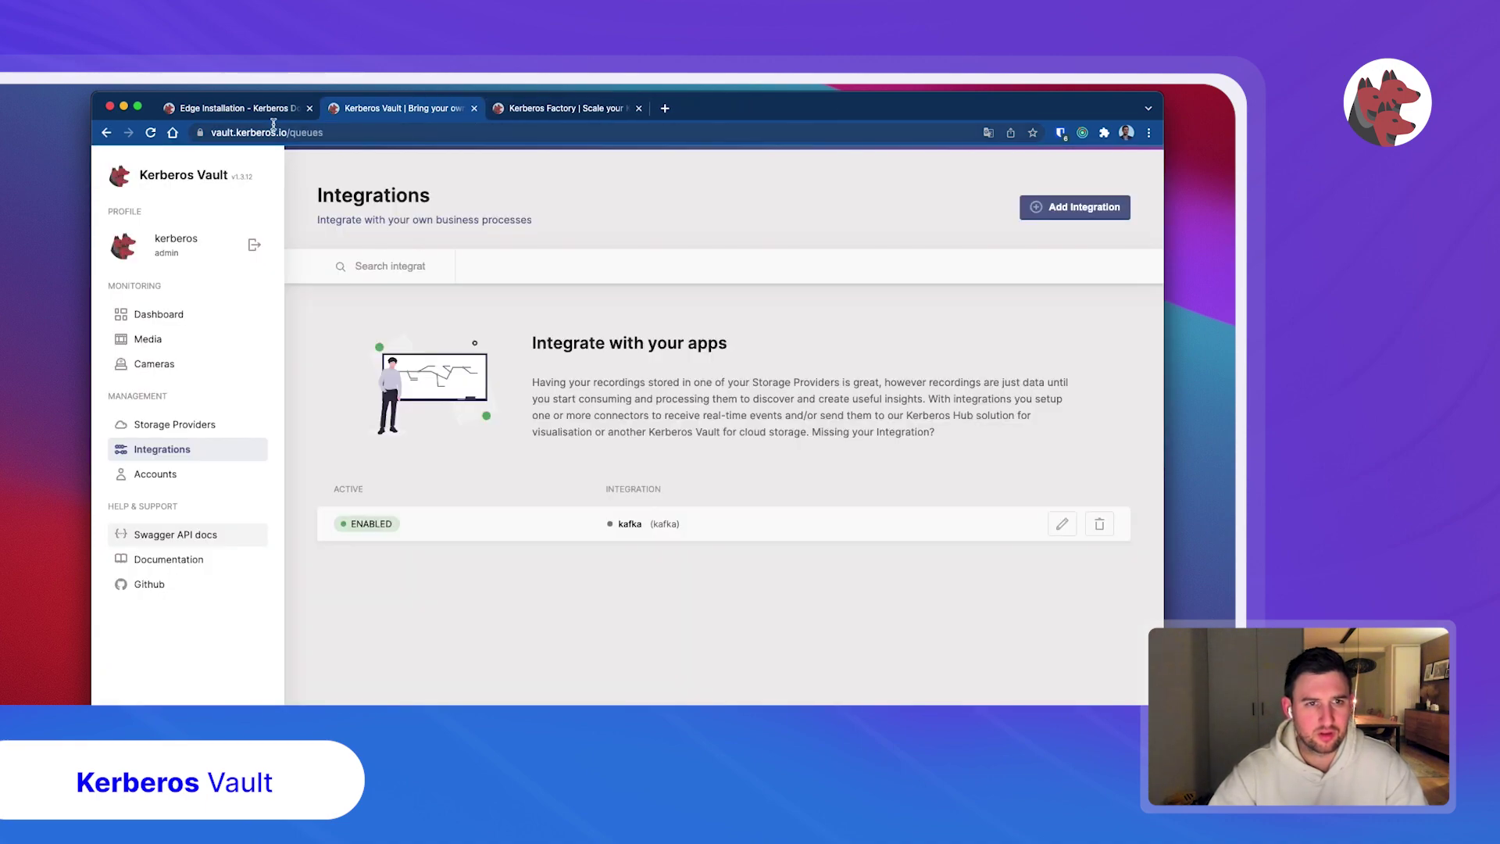
Step: Open and immediately close the Vault documentation, then open the Github link from the sidebar
left_click(173, 559)
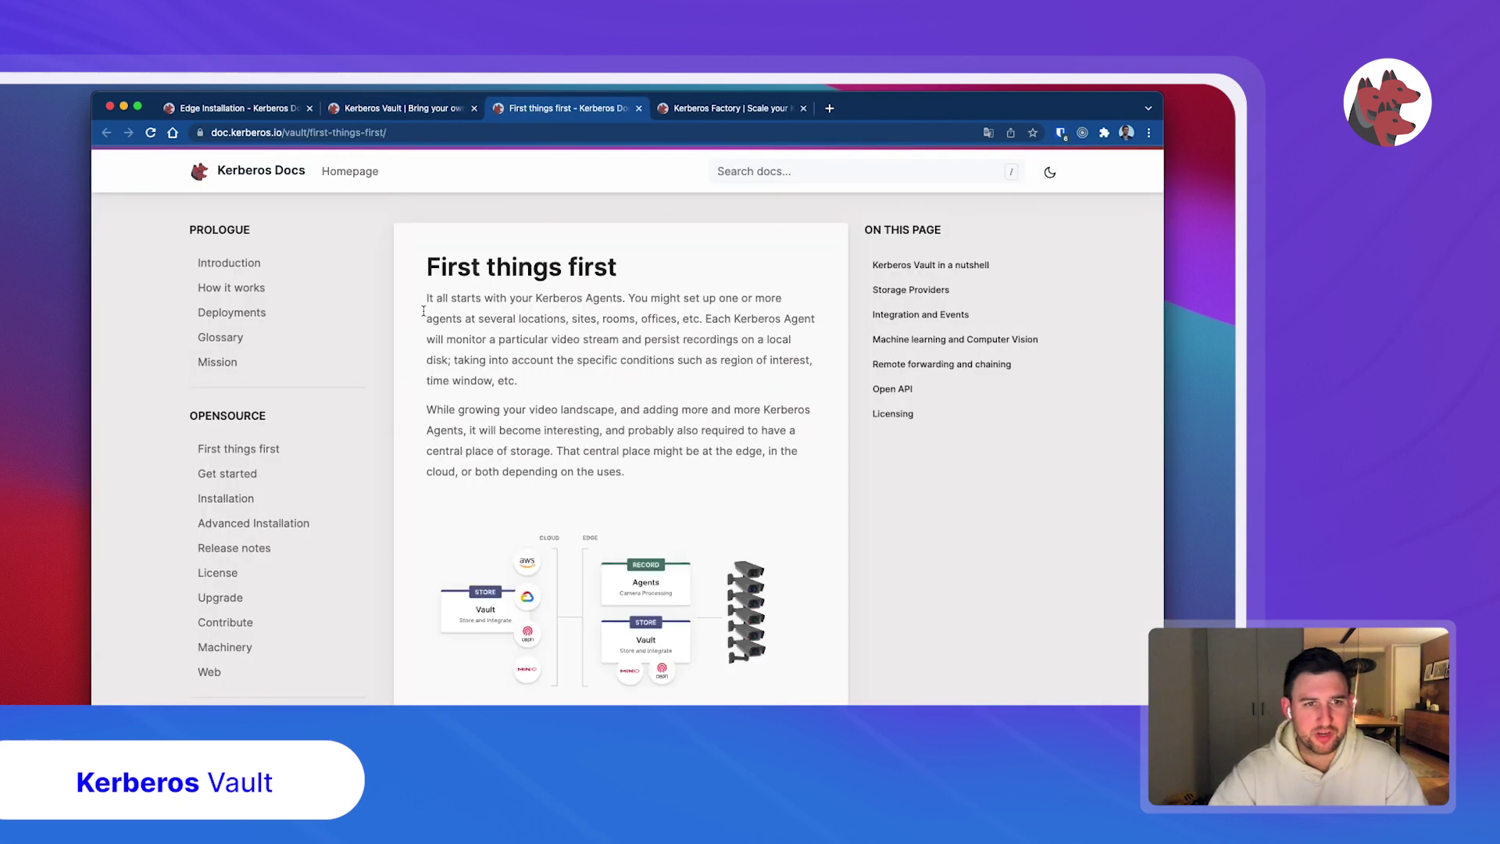
key("super+w")
left_click(153, 588)
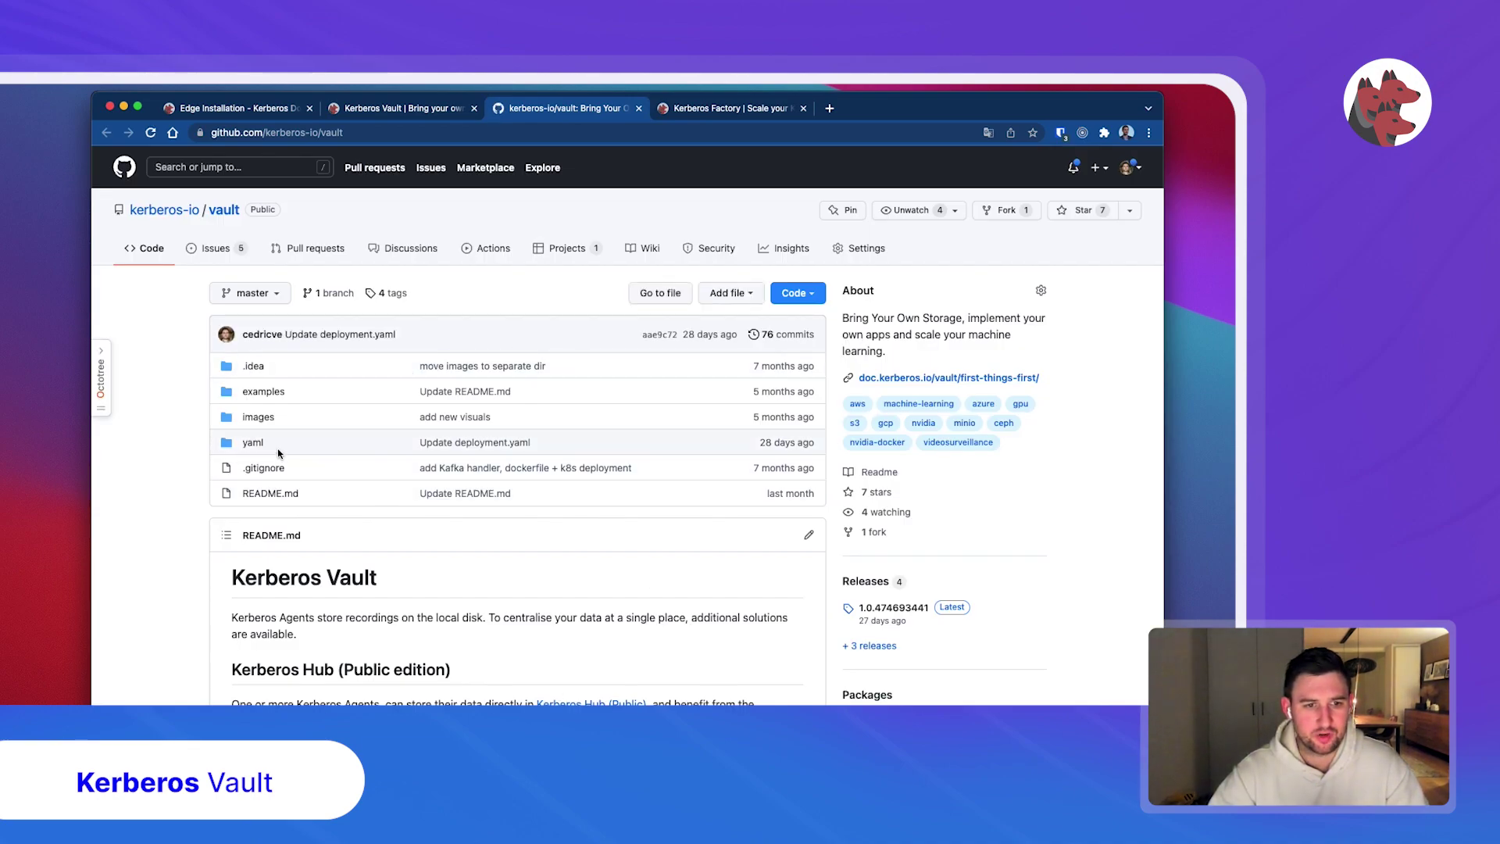
Step: Scroll through the kerberos-io/vault repository README
scroll(281, 453, "down", 5)
scroll(442, 520, "down", 10)
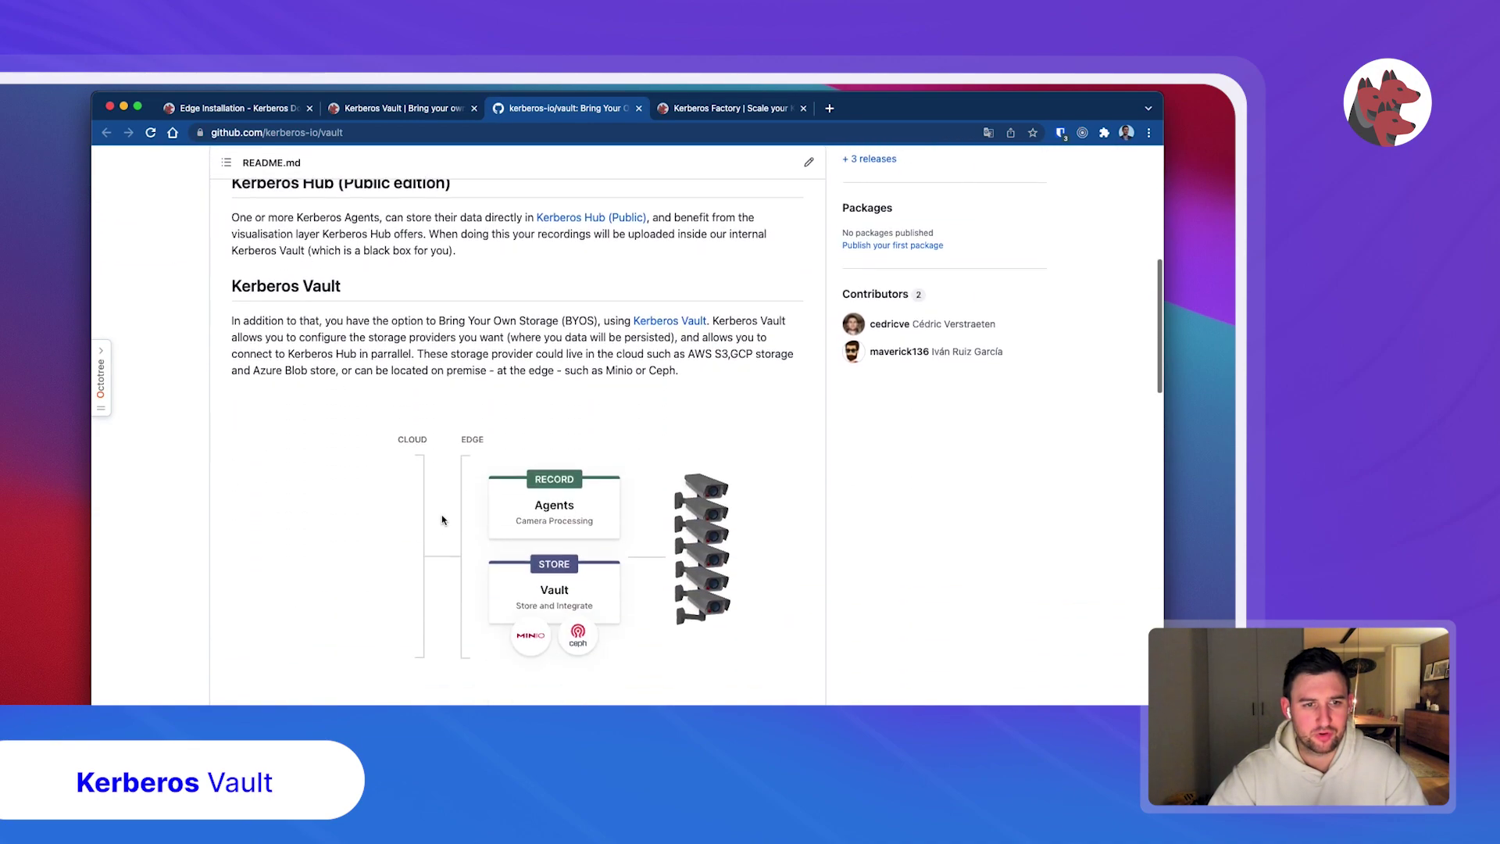
scroll(442, 521, "down", 5)
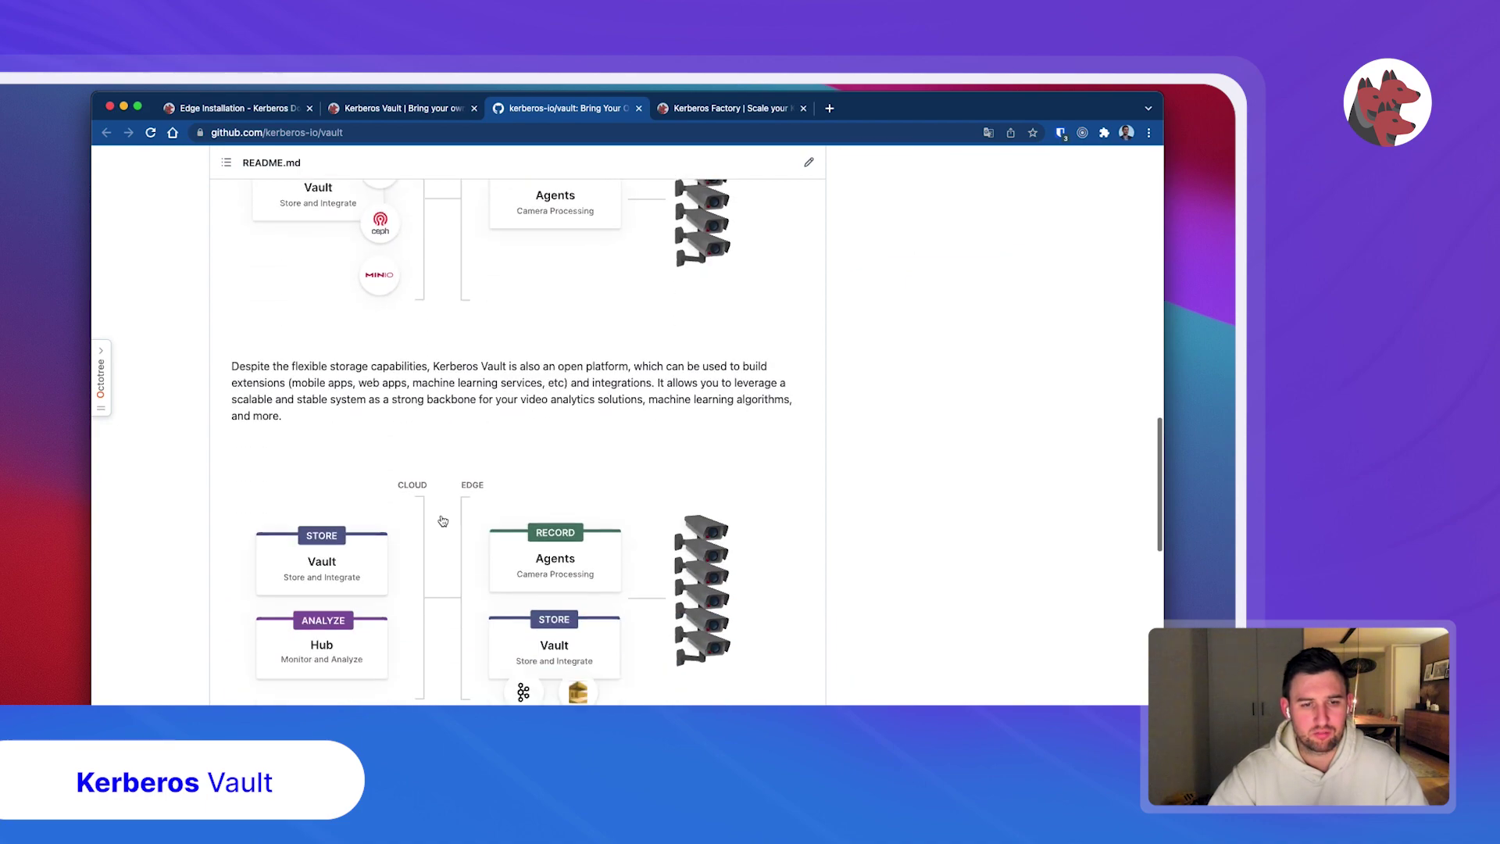
scroll(441, 518, "up", 4)
scroll(440, 516, "down", 3)
scroll(439, 516, "down", 10)
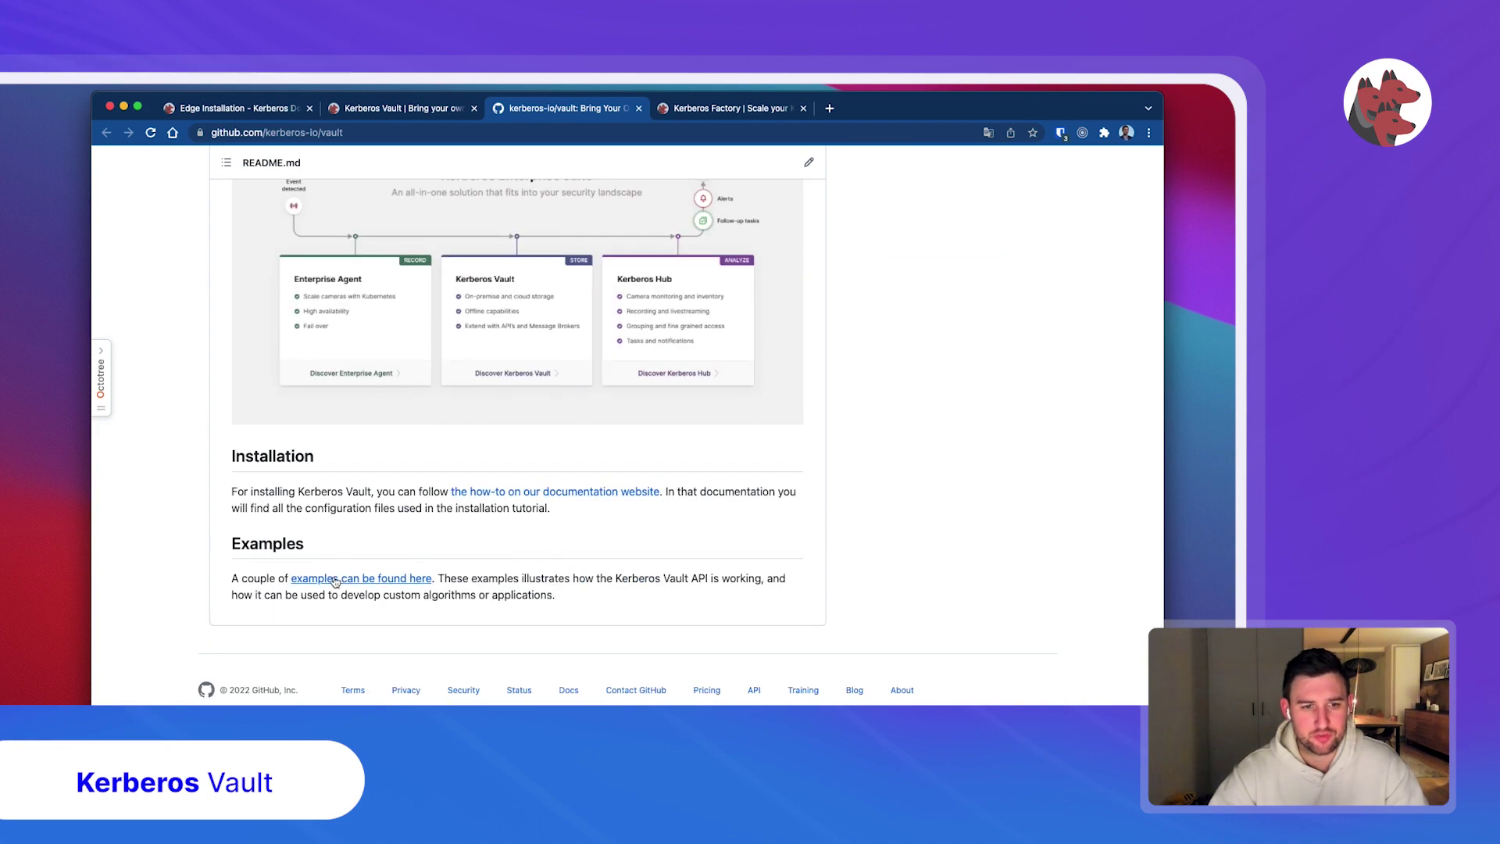
scroll(362, 579, "up", 10)
scroll(433, 566, "up", 15)
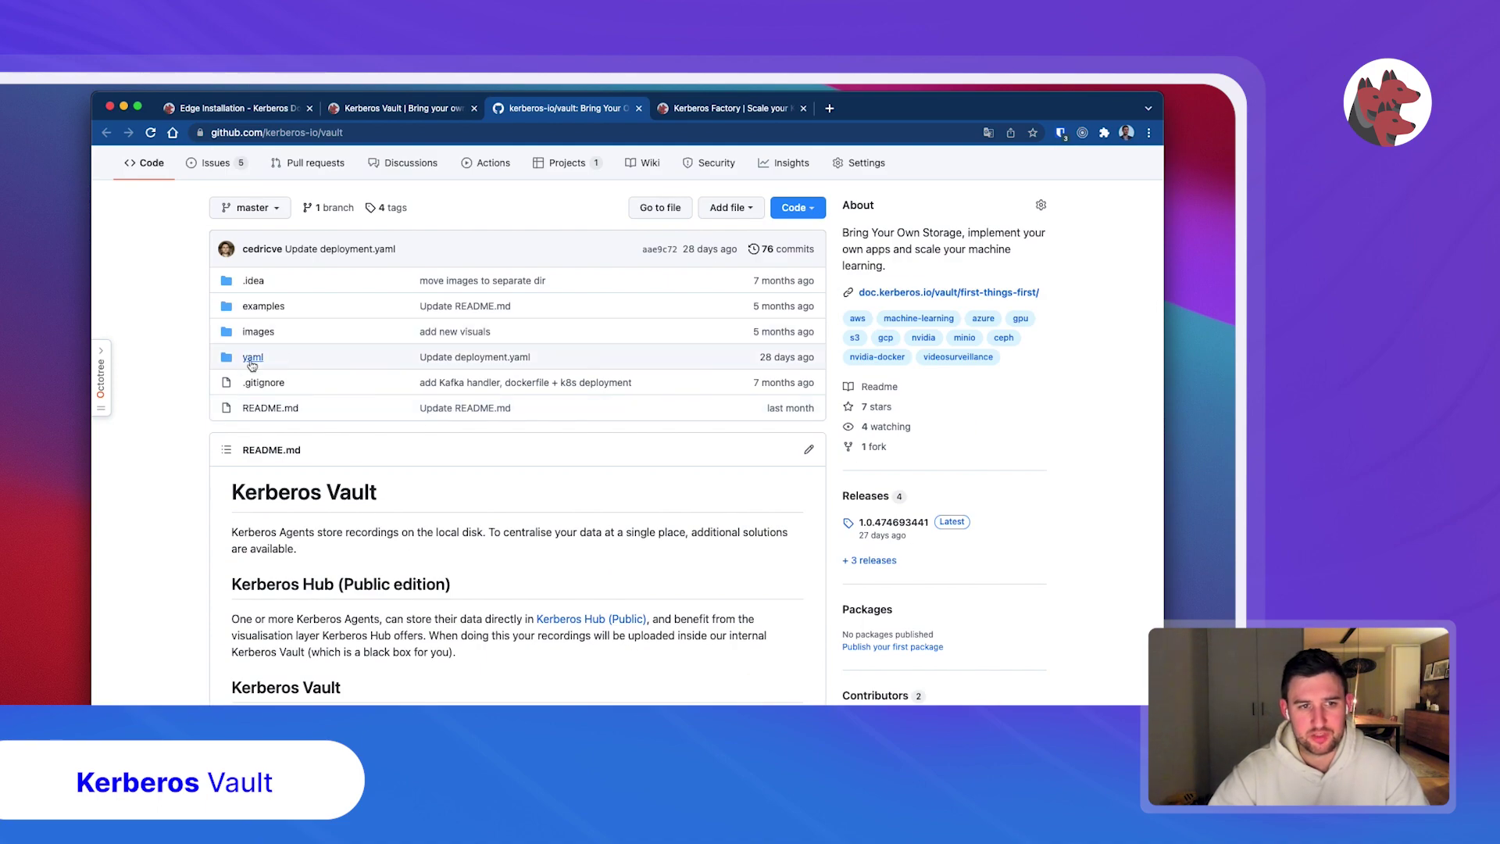
Step: View yaml/deployment.yaml in the repository, then close the GitHub tab
left_click(252, 360)
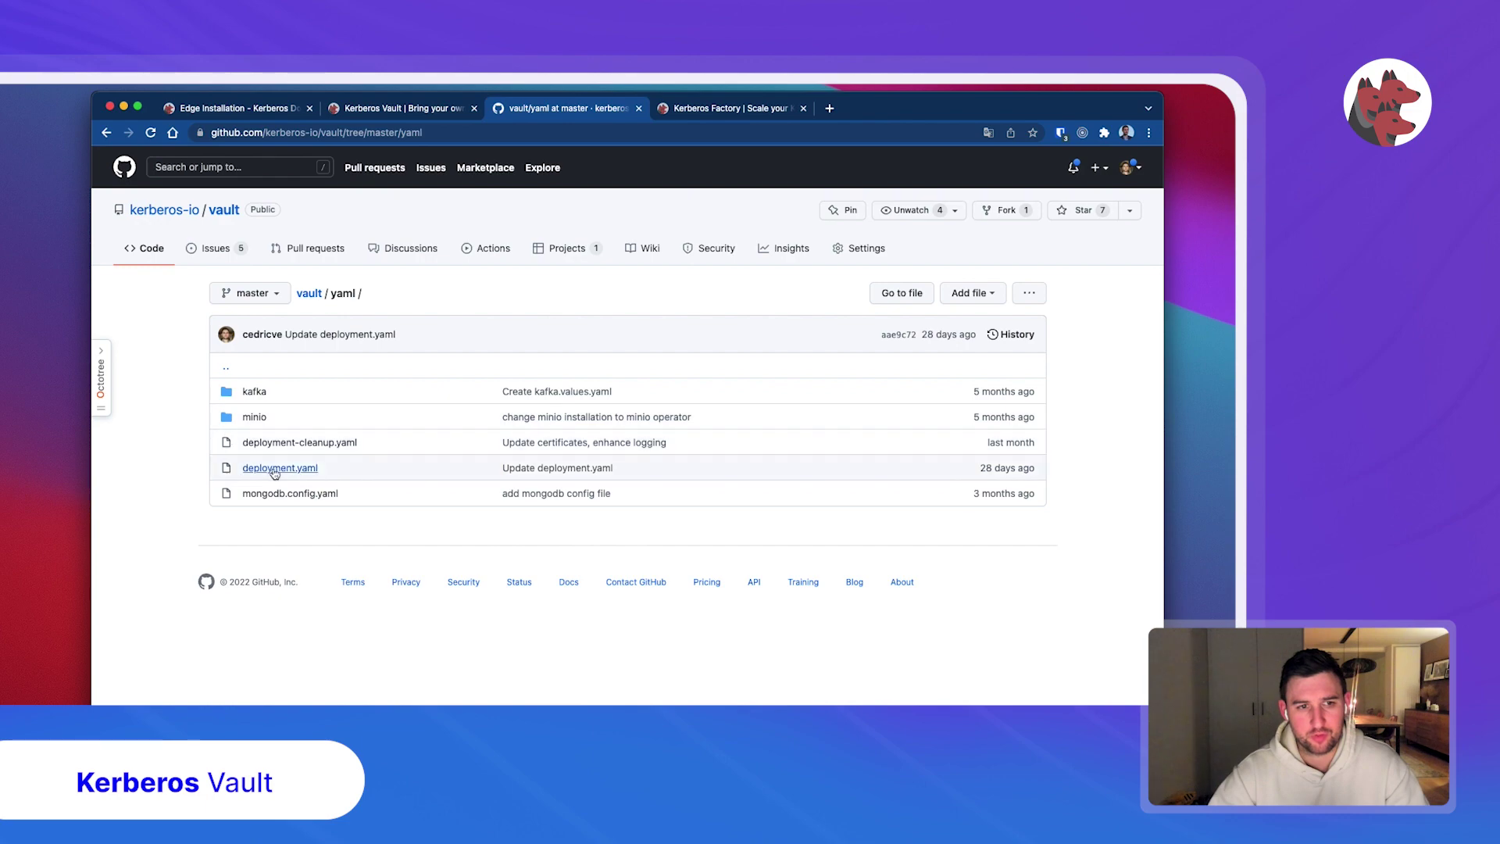
left_click(279, 471)
scroll(307, 504, "down", 10)
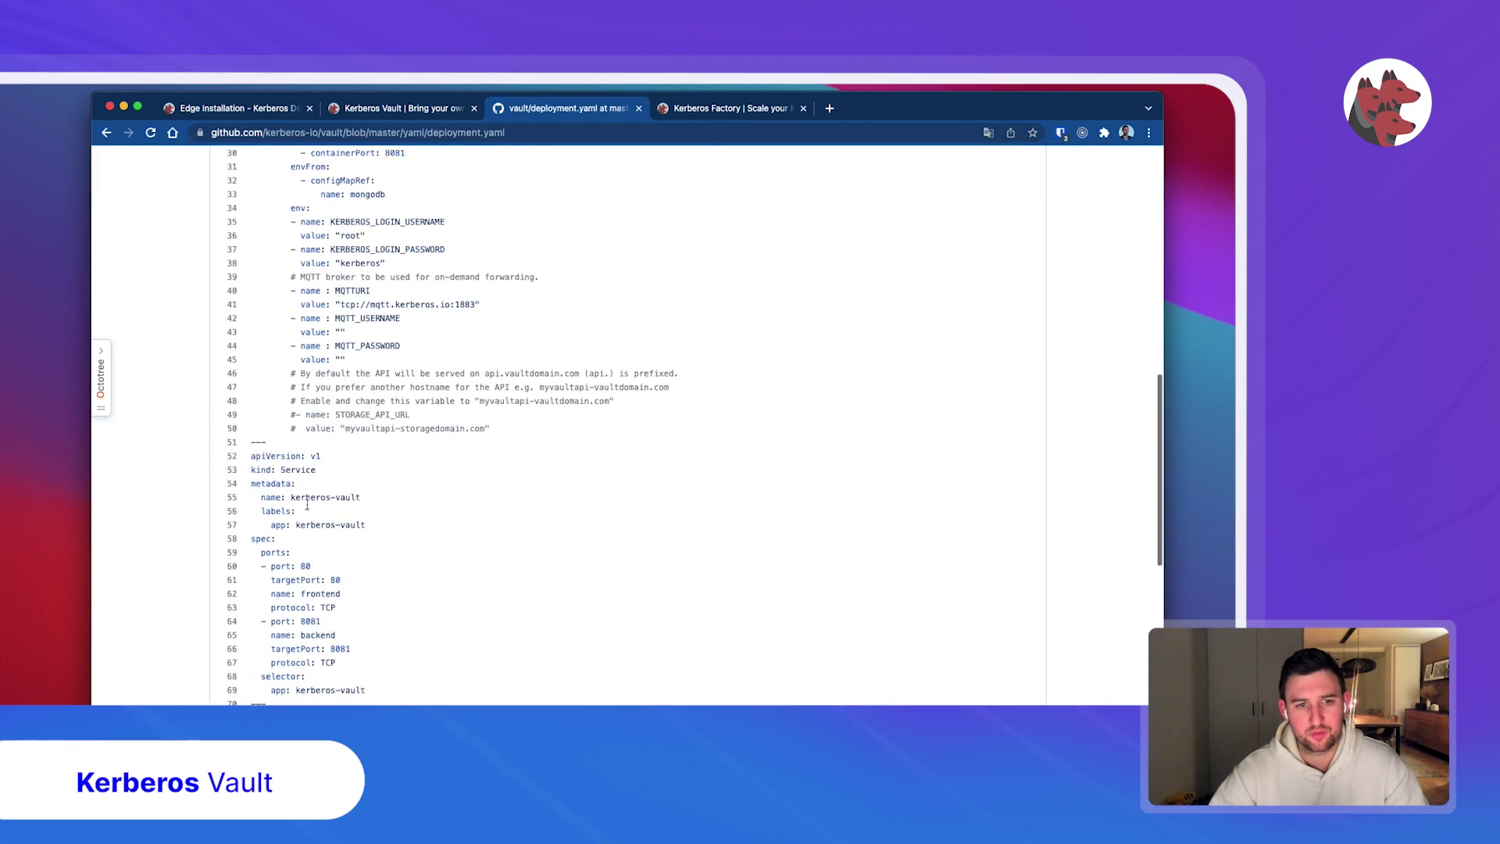
scroll(307, 504, "up", 10)
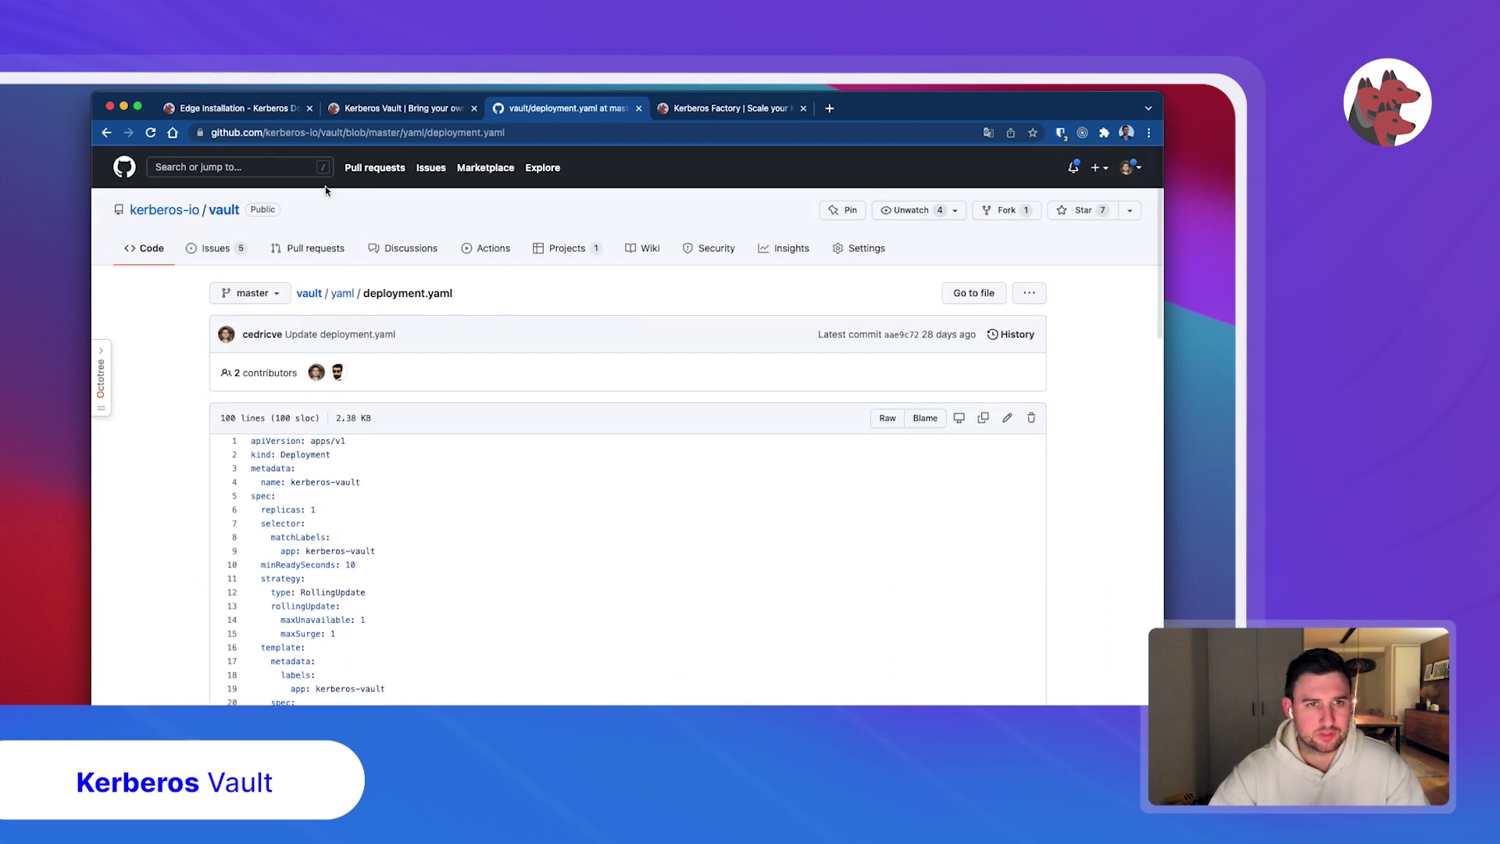
key("super+w")
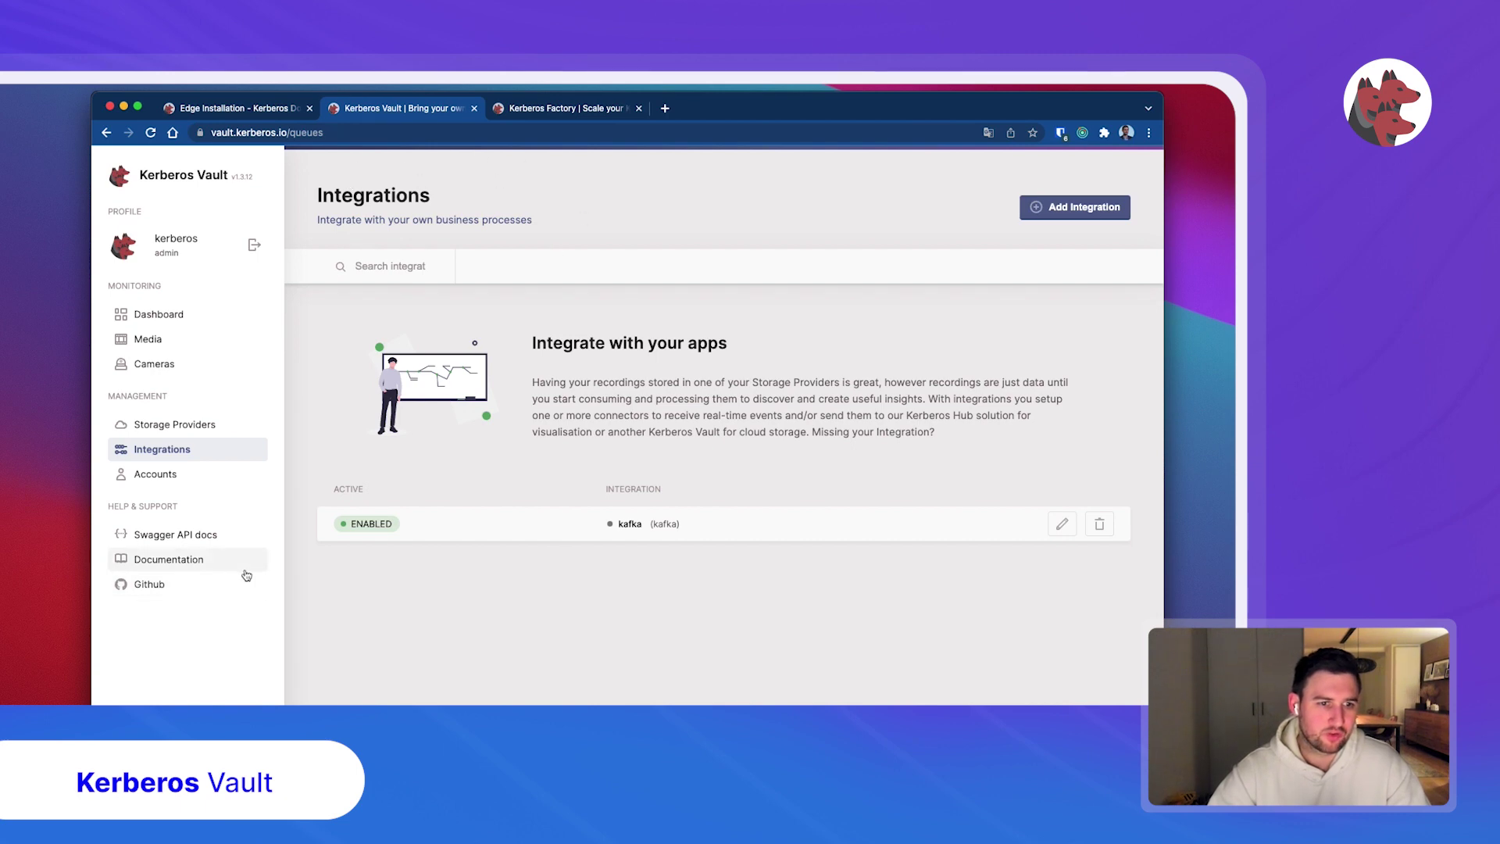
Step: Open the Kerberos Vault documentation and browse its Providers page
left_click(197, 570)
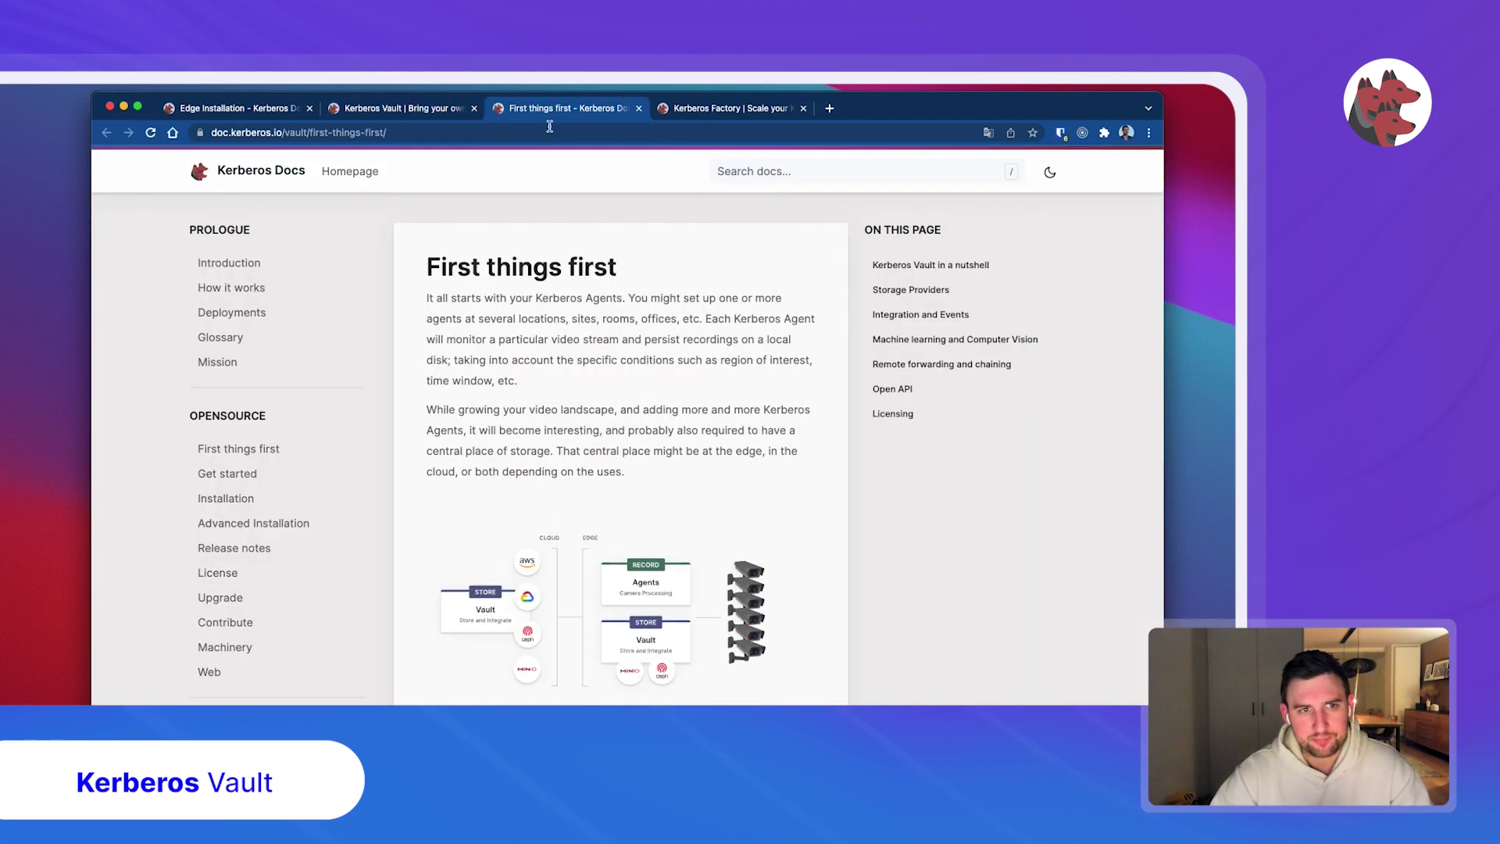
scroll(428, 306, "down", 2)
scroll(268, 435, "down", 10)
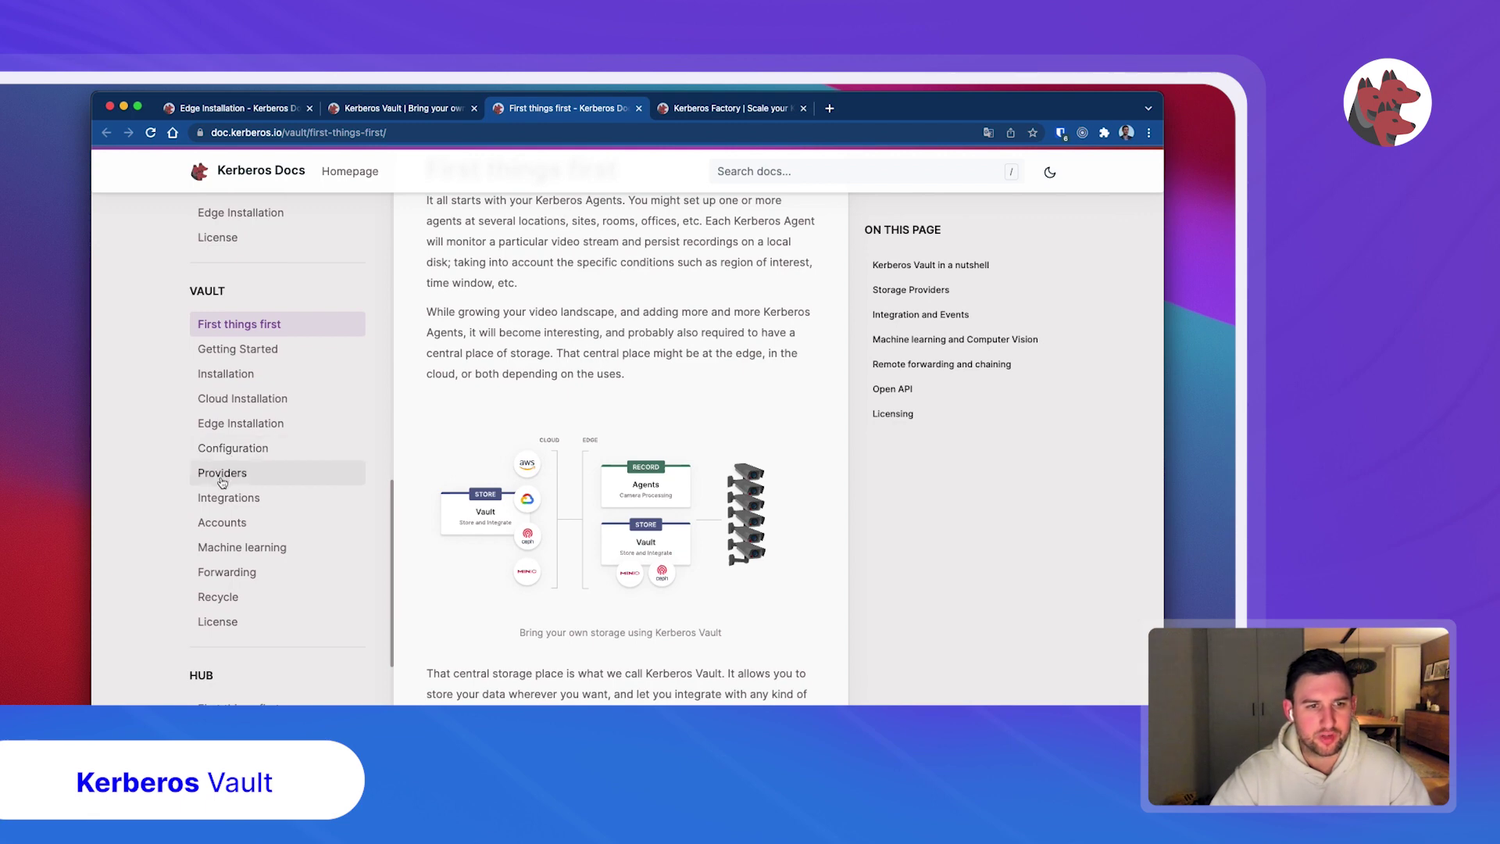
left_click(222, 479)
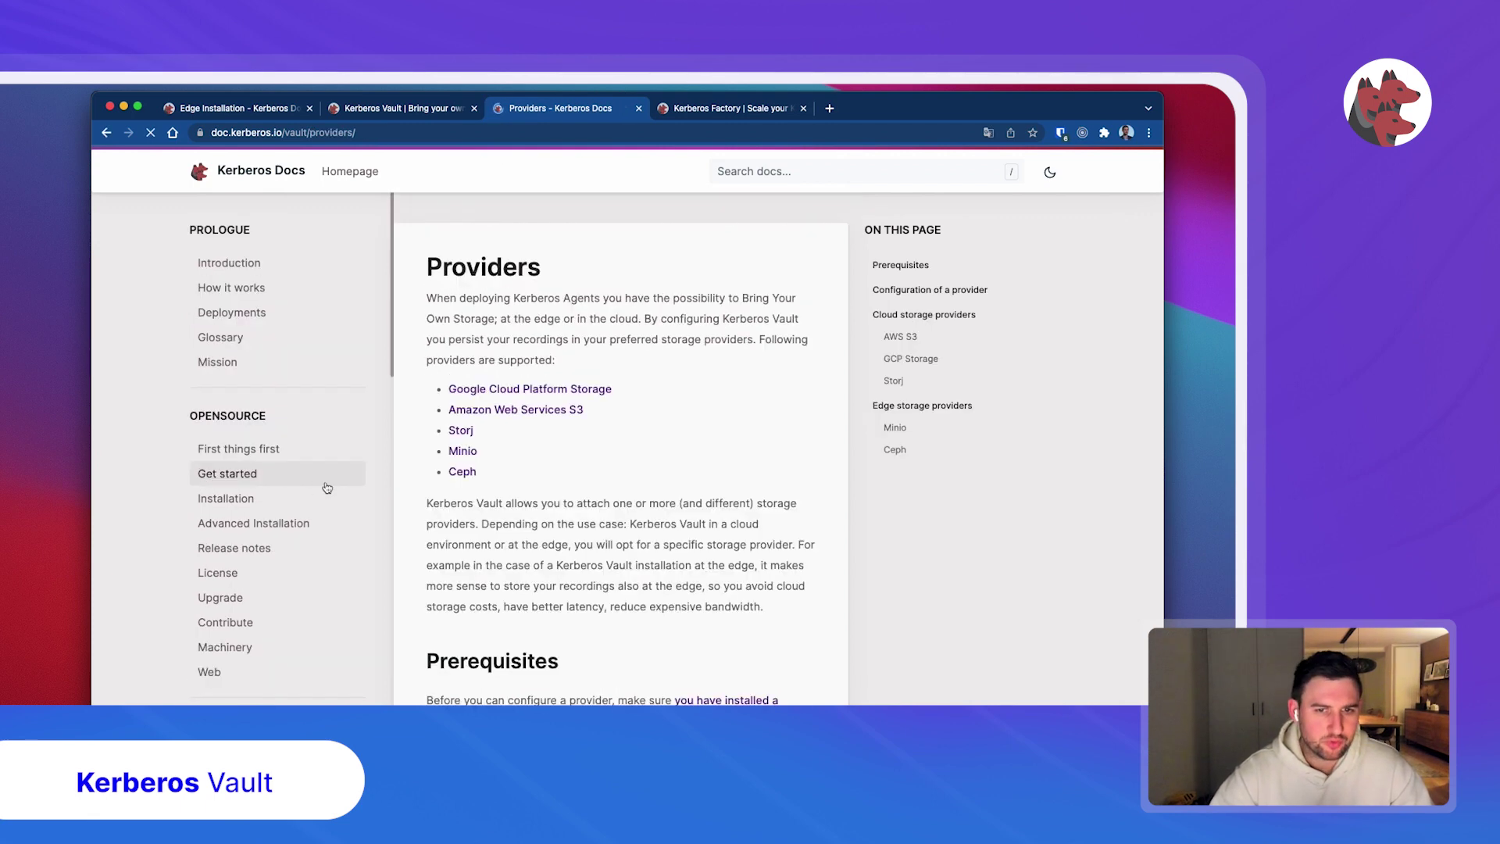
scroll(399, 508, "down", 1)
scroll(292, 508, "down", 7)
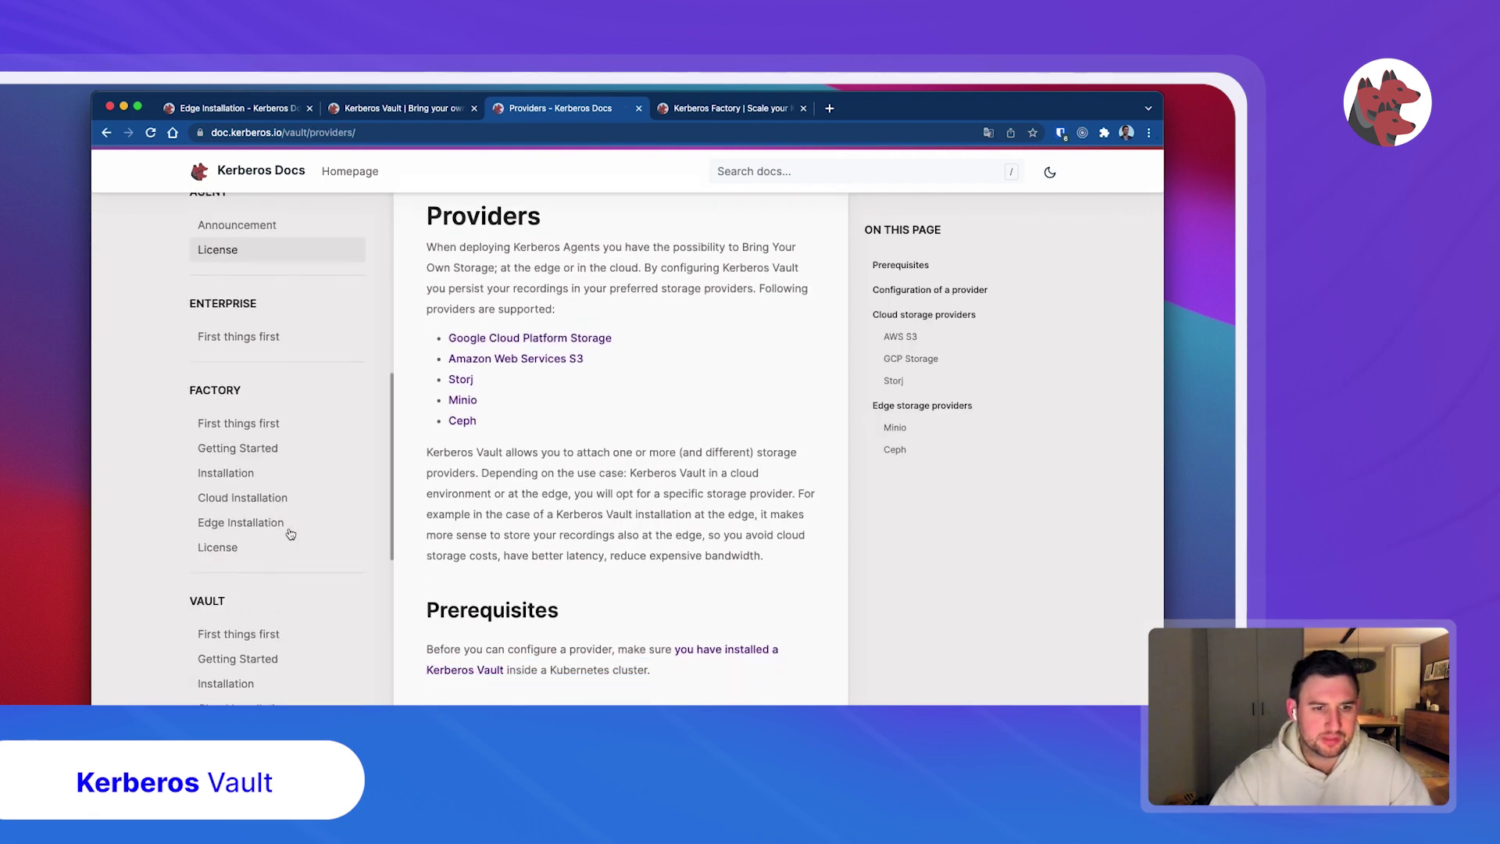
scroll(289, 534, "down", 5)
Step: Read the Integrations page's Kerberos Vault and Hub sections, then open the Machine learning page
left_click(228, 633)
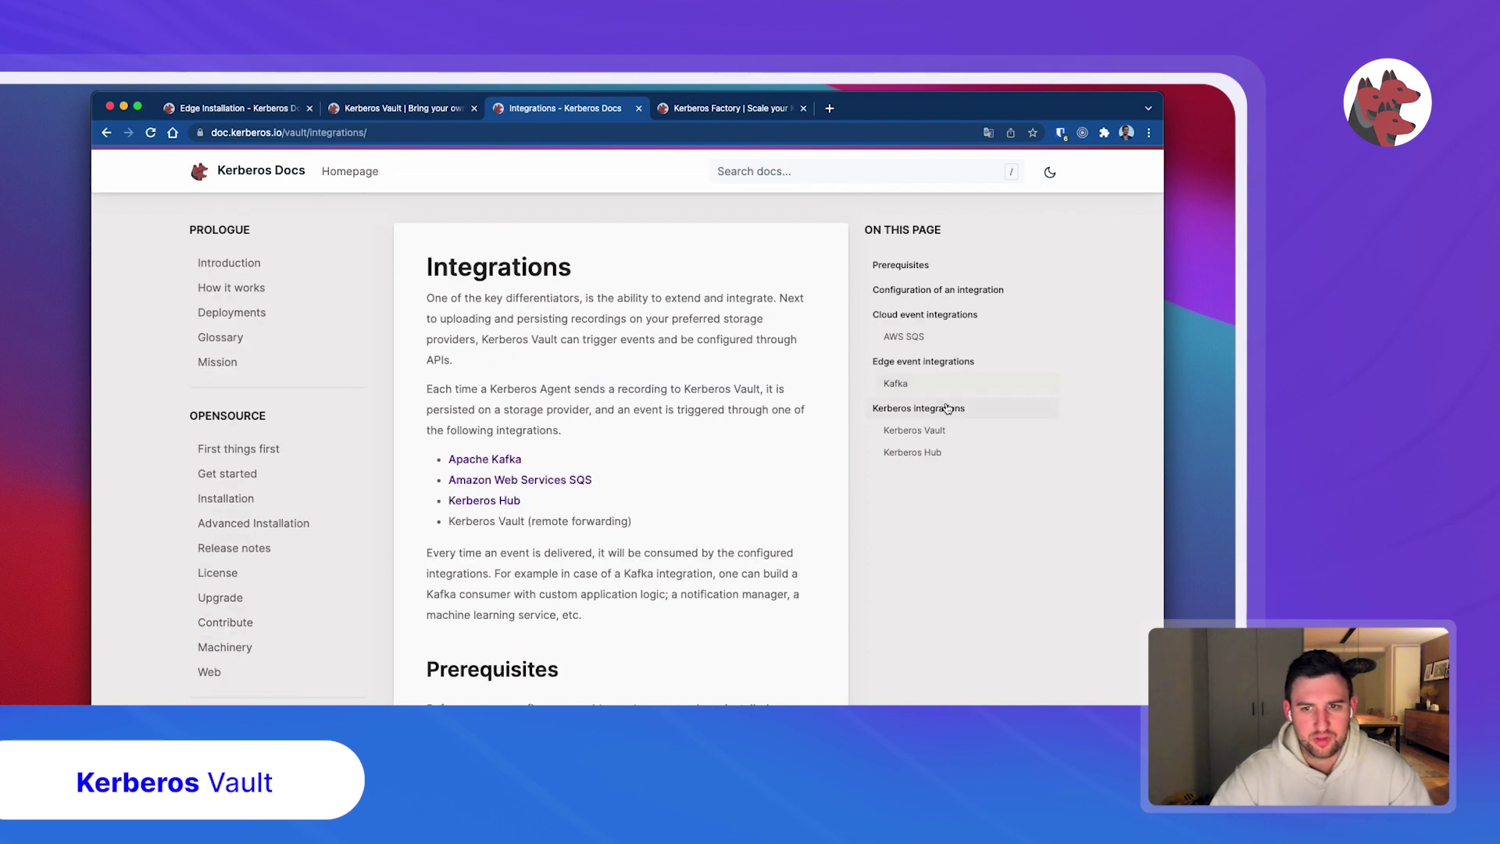
left_click(932, 430)
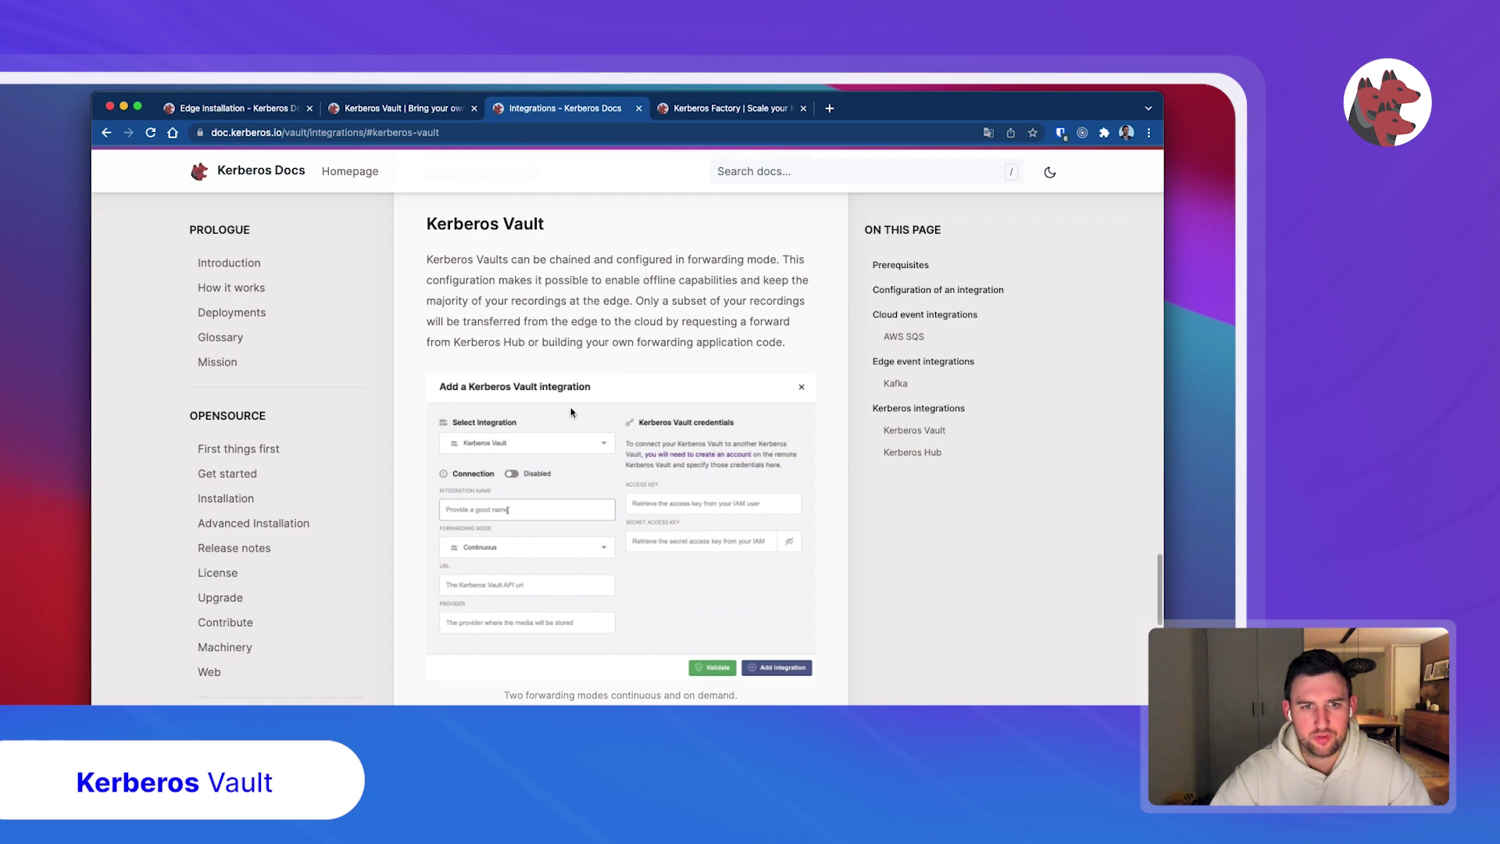
scroll(576, 469, "down", 2)
scroll(582, 546, "down", 1)
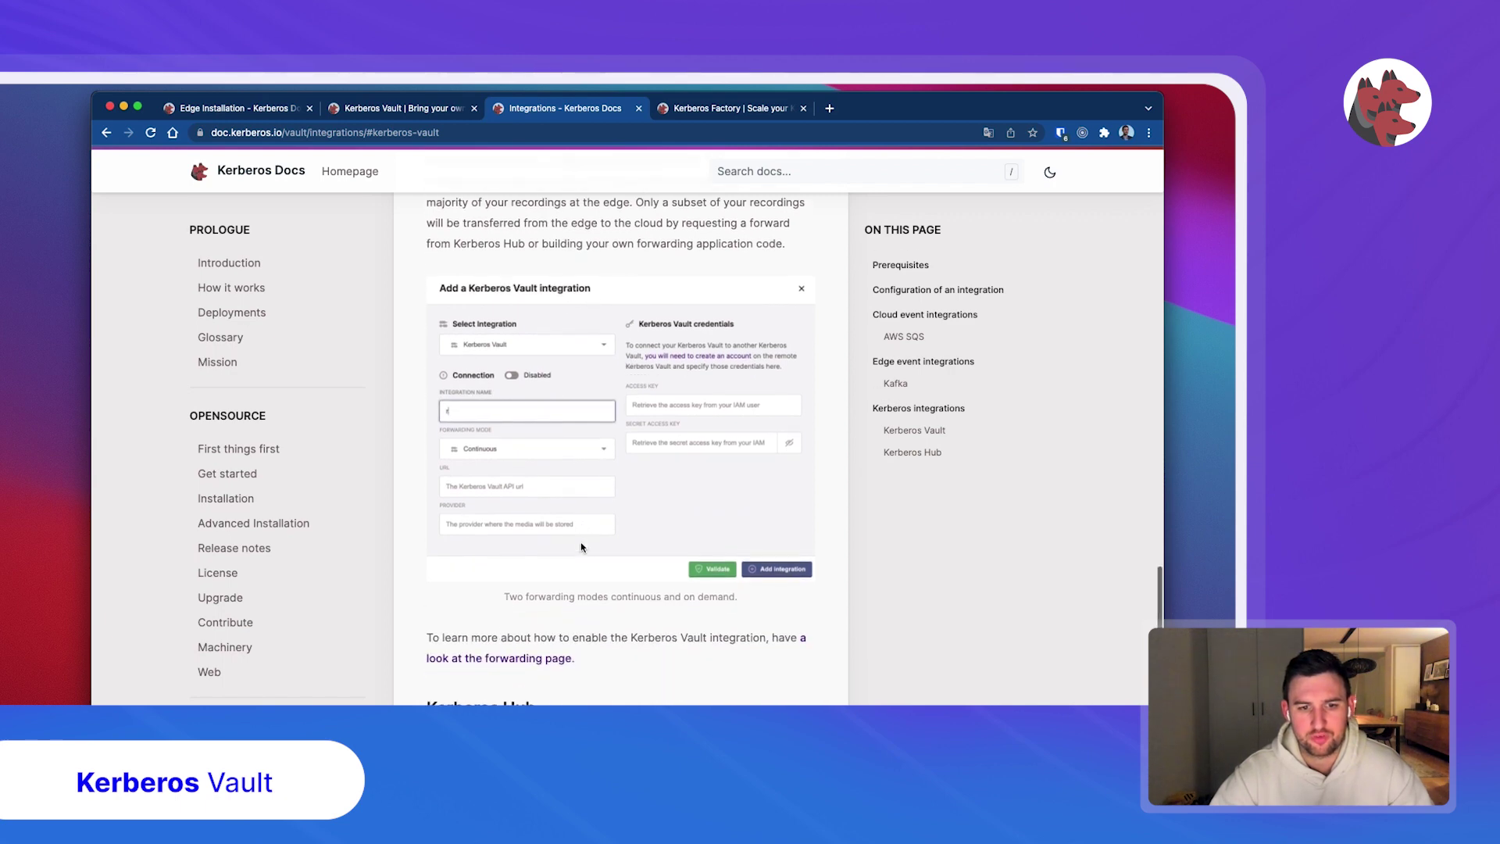
scroll(581, 547, "down", 10)
scroll(556, 549, "down", 2)
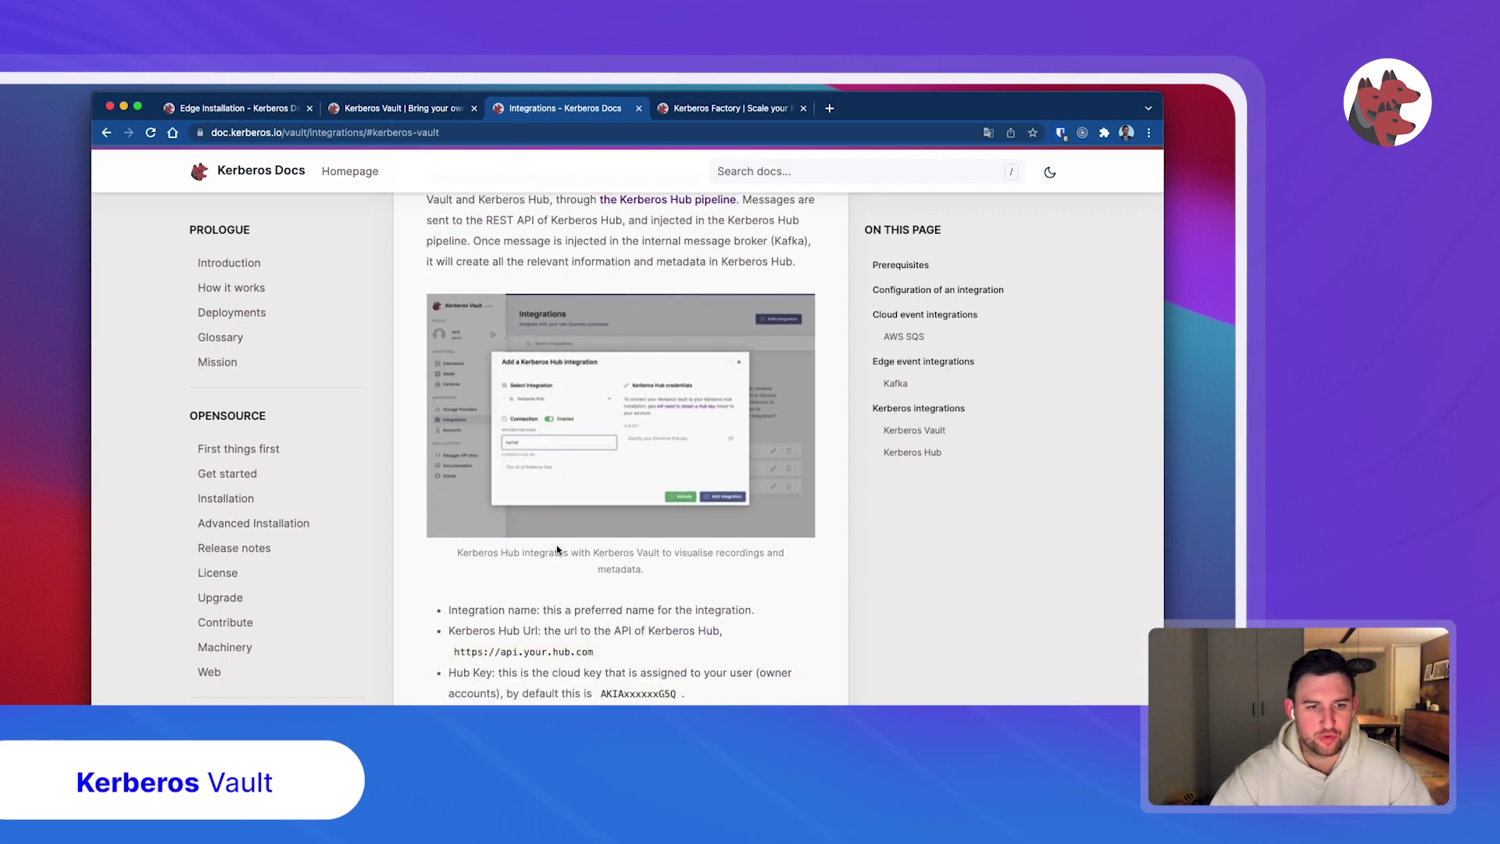
scroll(243, 530, "down", 10)
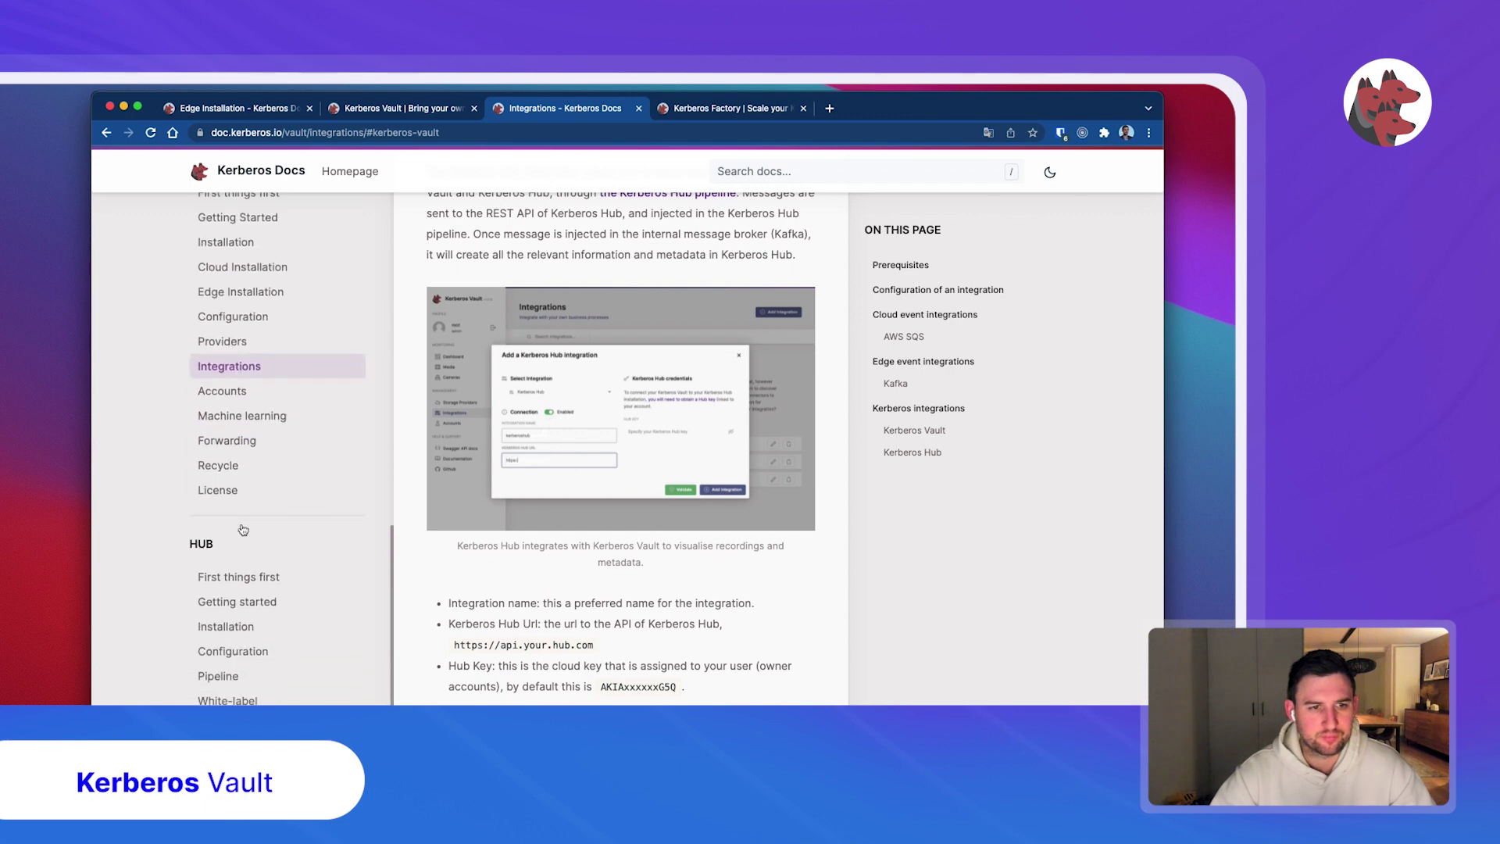
left_click(238, 422)
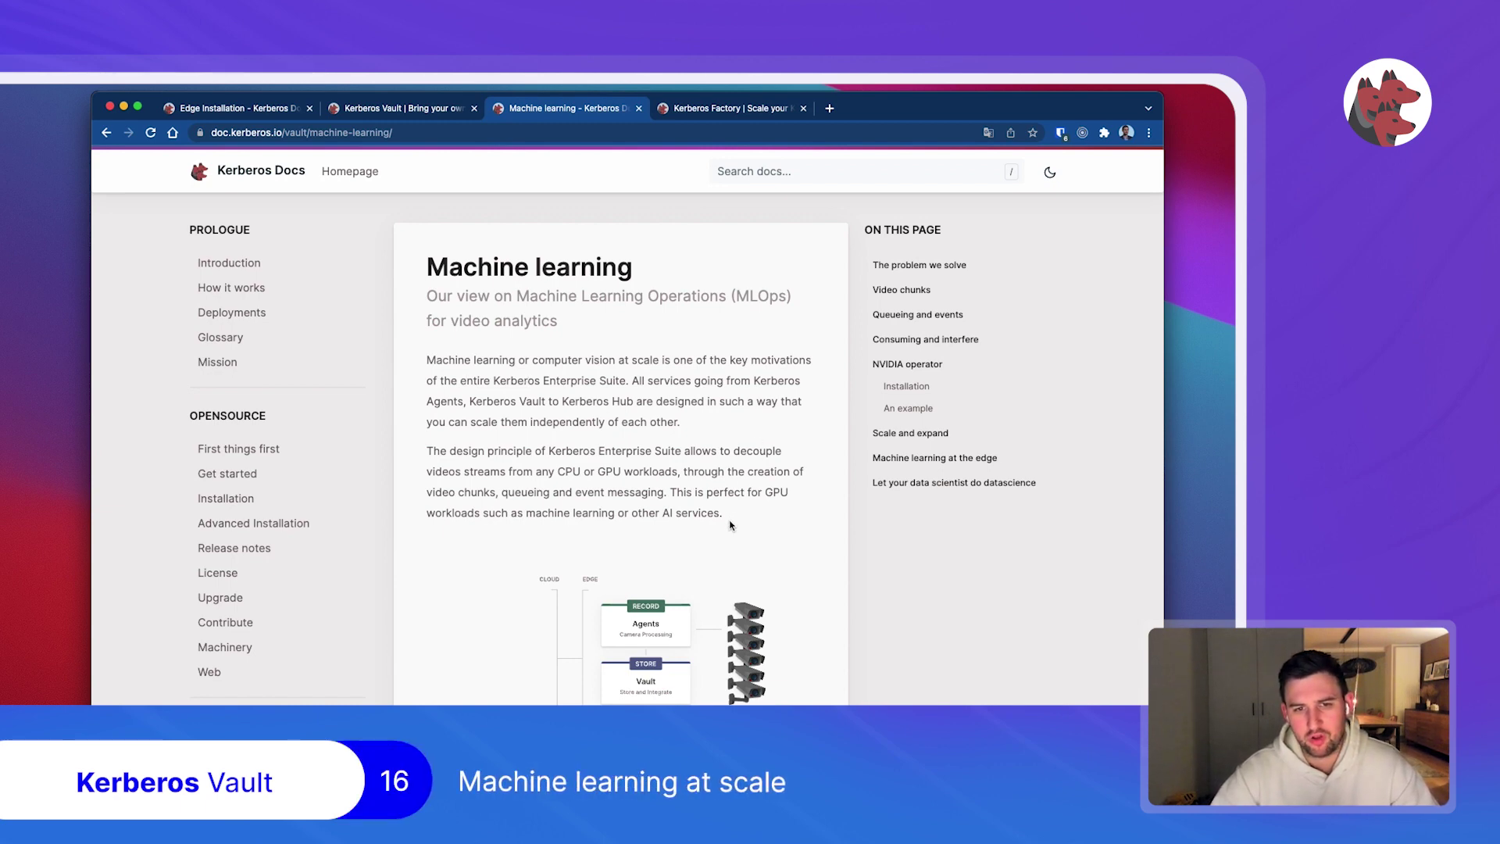
scroll(686, 502, "down", 5)
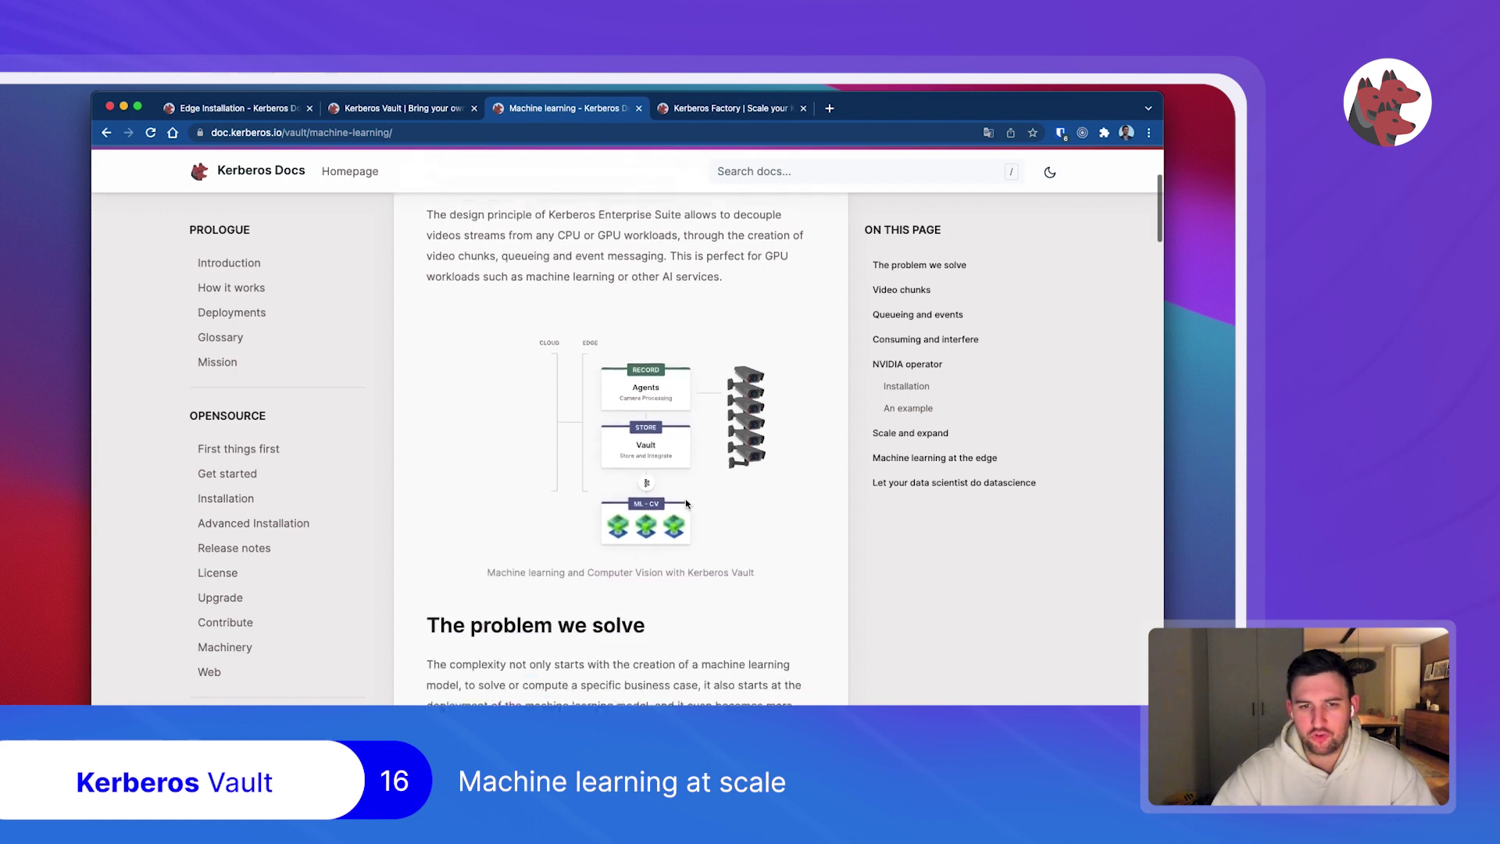
scroll(686, 504, "down", 3)
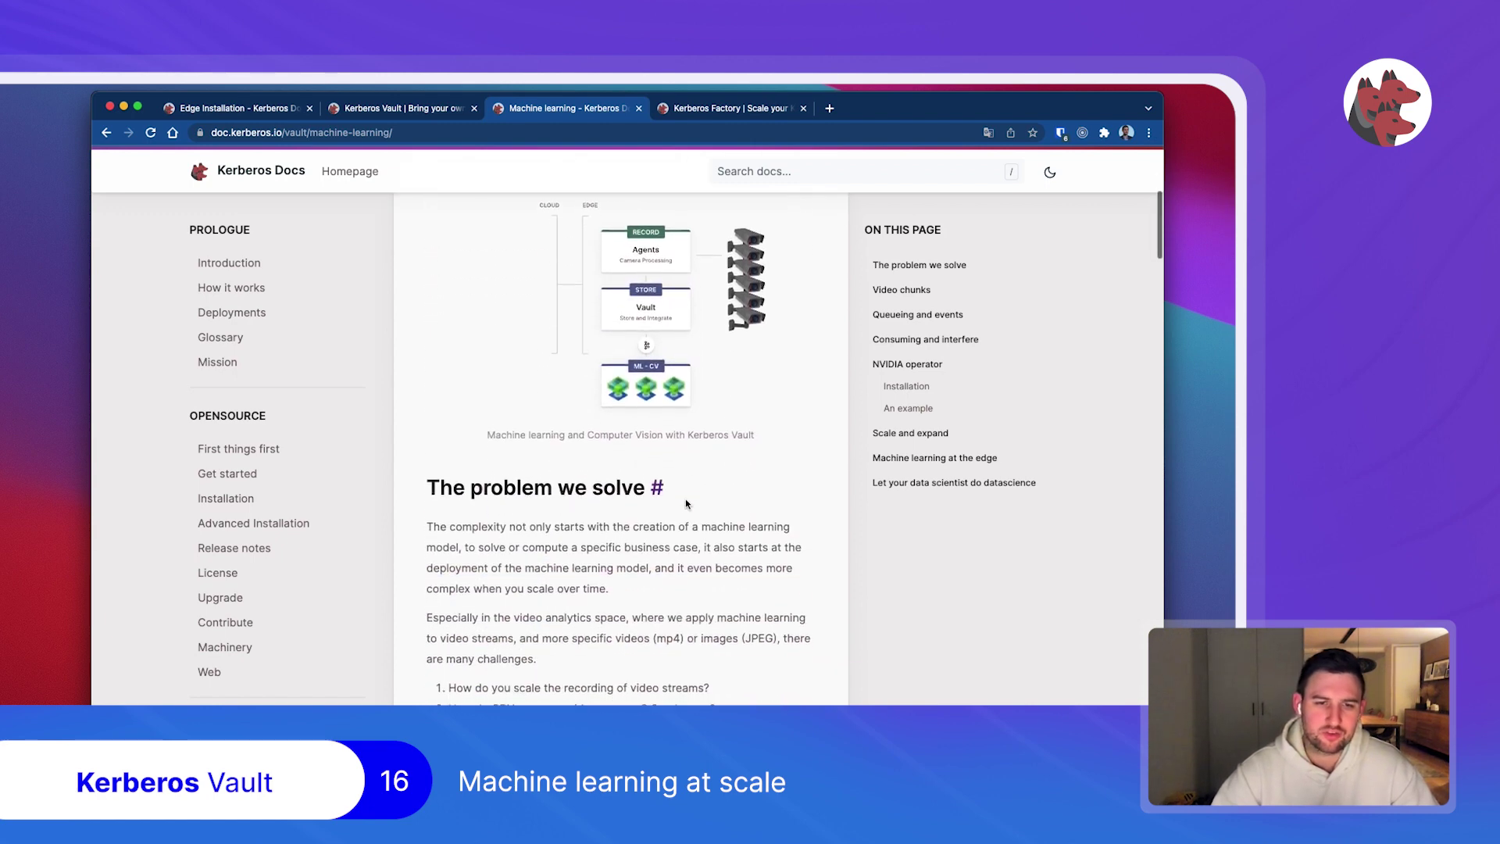
scroll(674, 509, "down", 2)
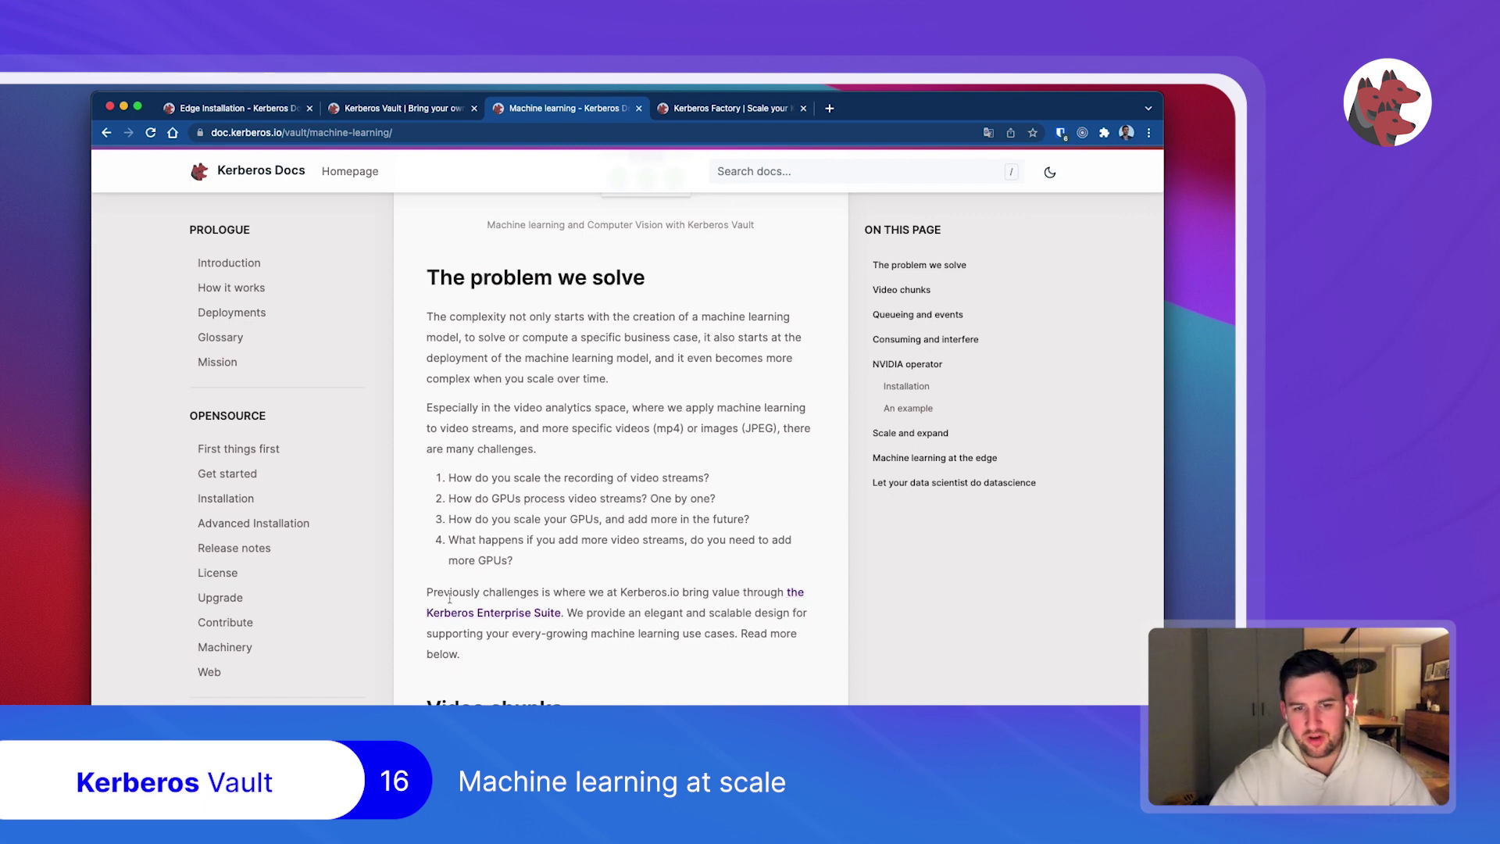
scroll(451, 476, "down", 5)
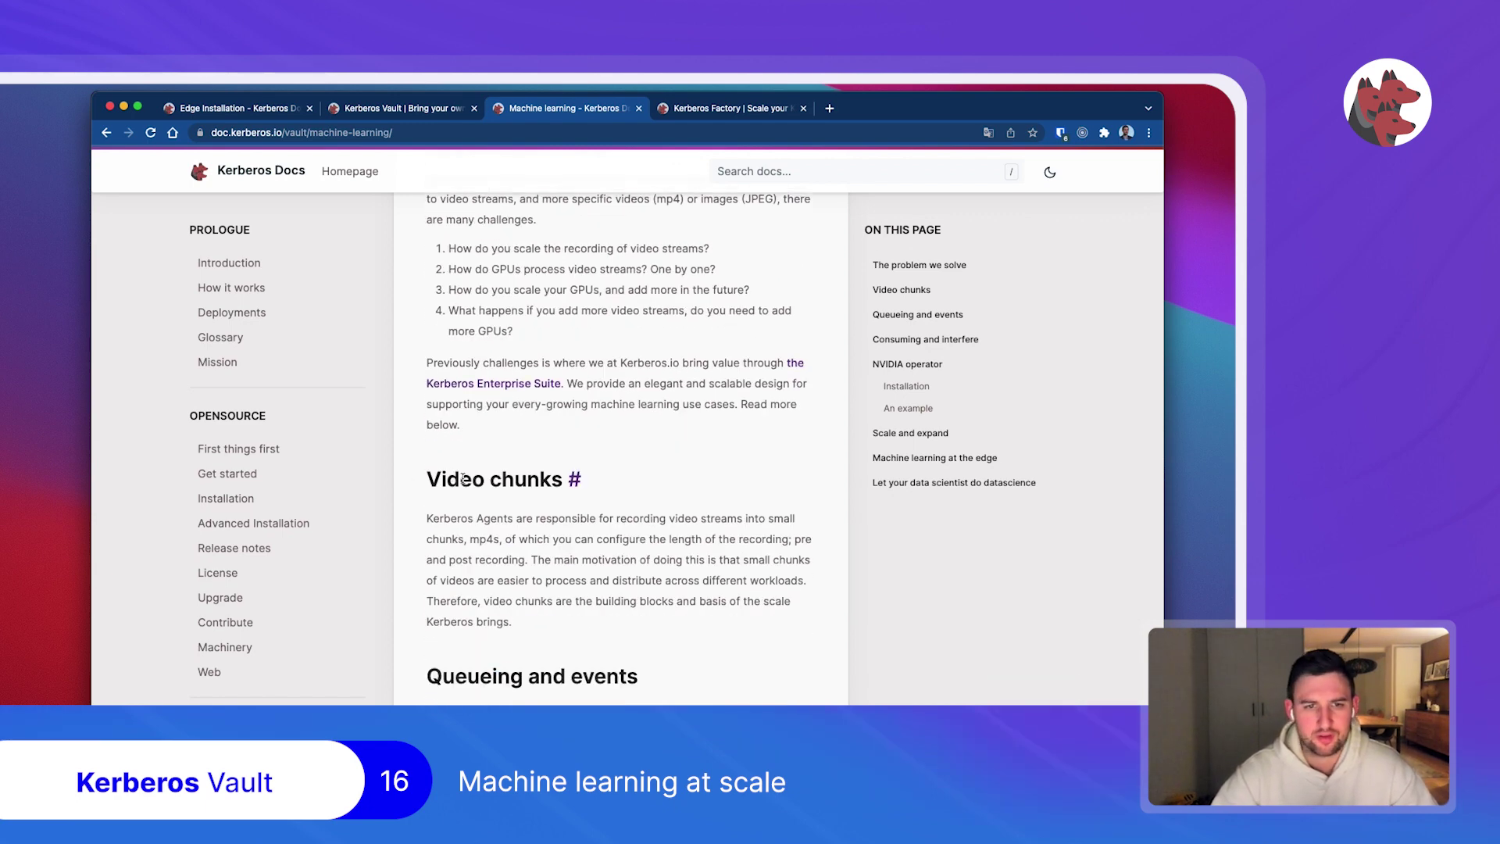
scroll(695, 502, "down", 1)
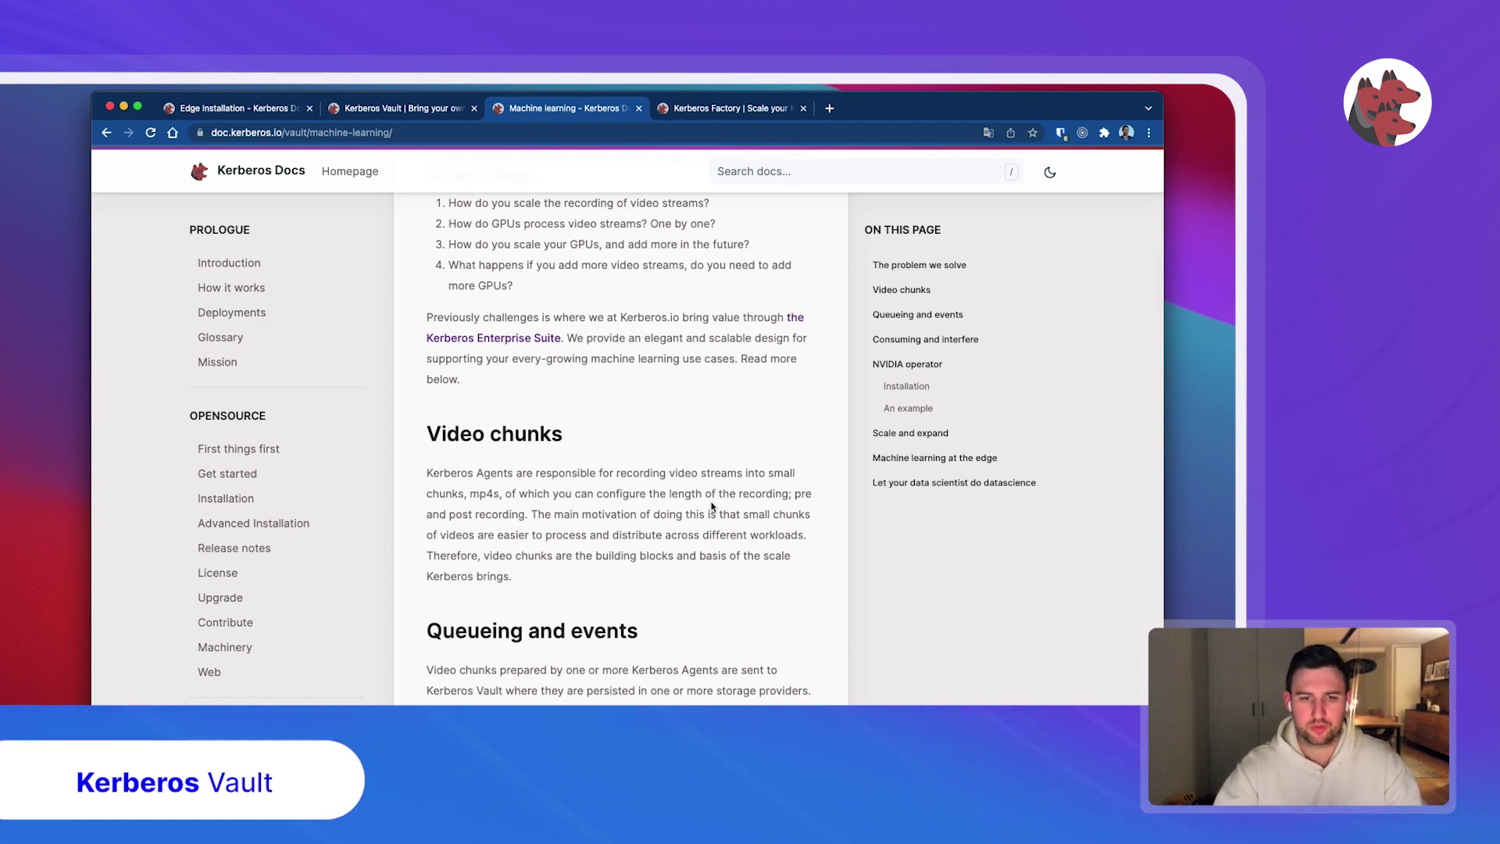
scroll(711, 507, "down", 3)
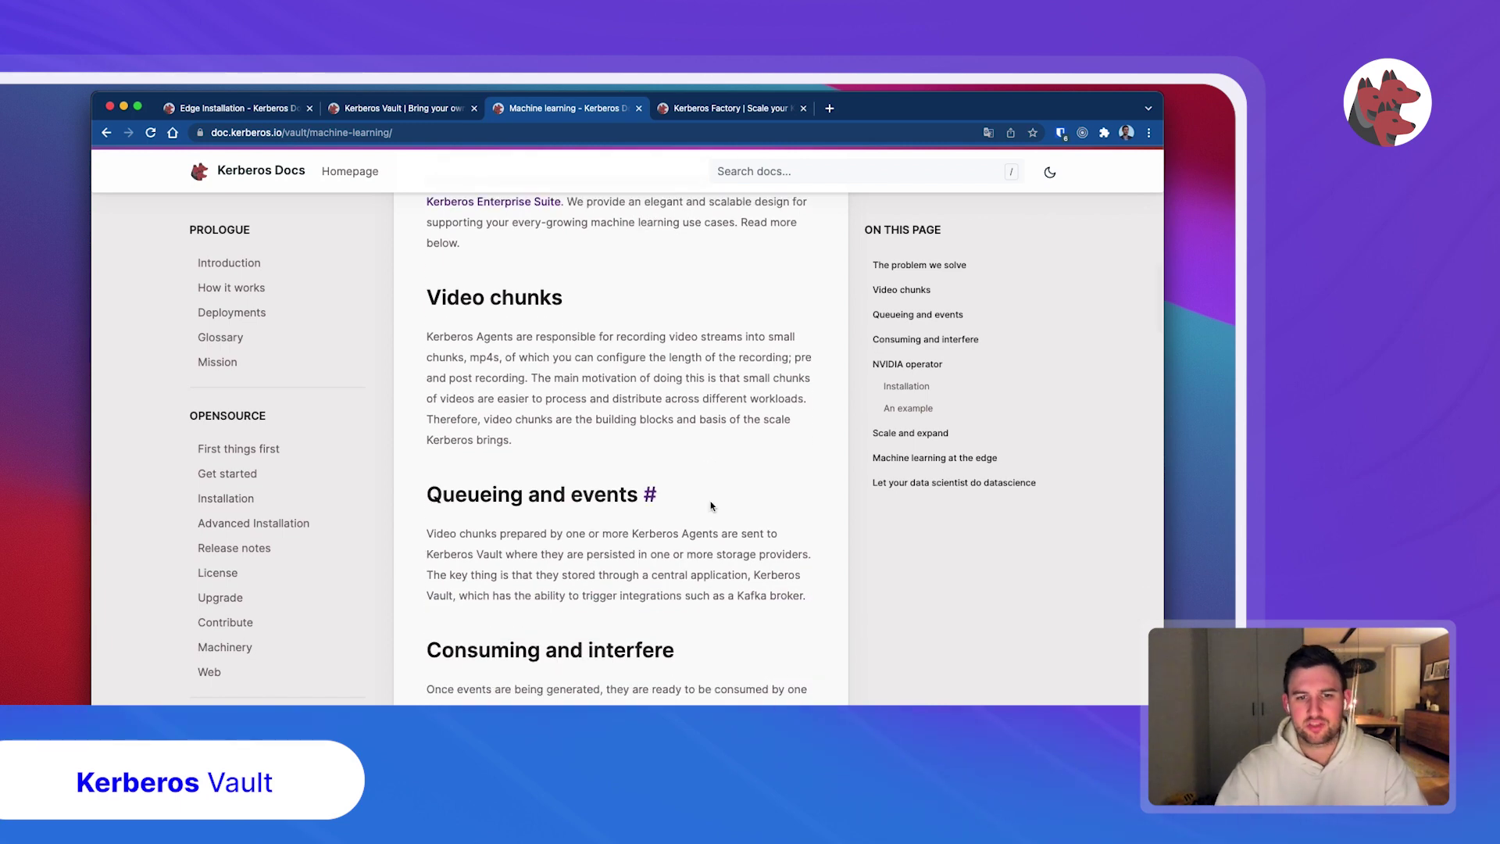
scroll(711, 506, "down", 15)
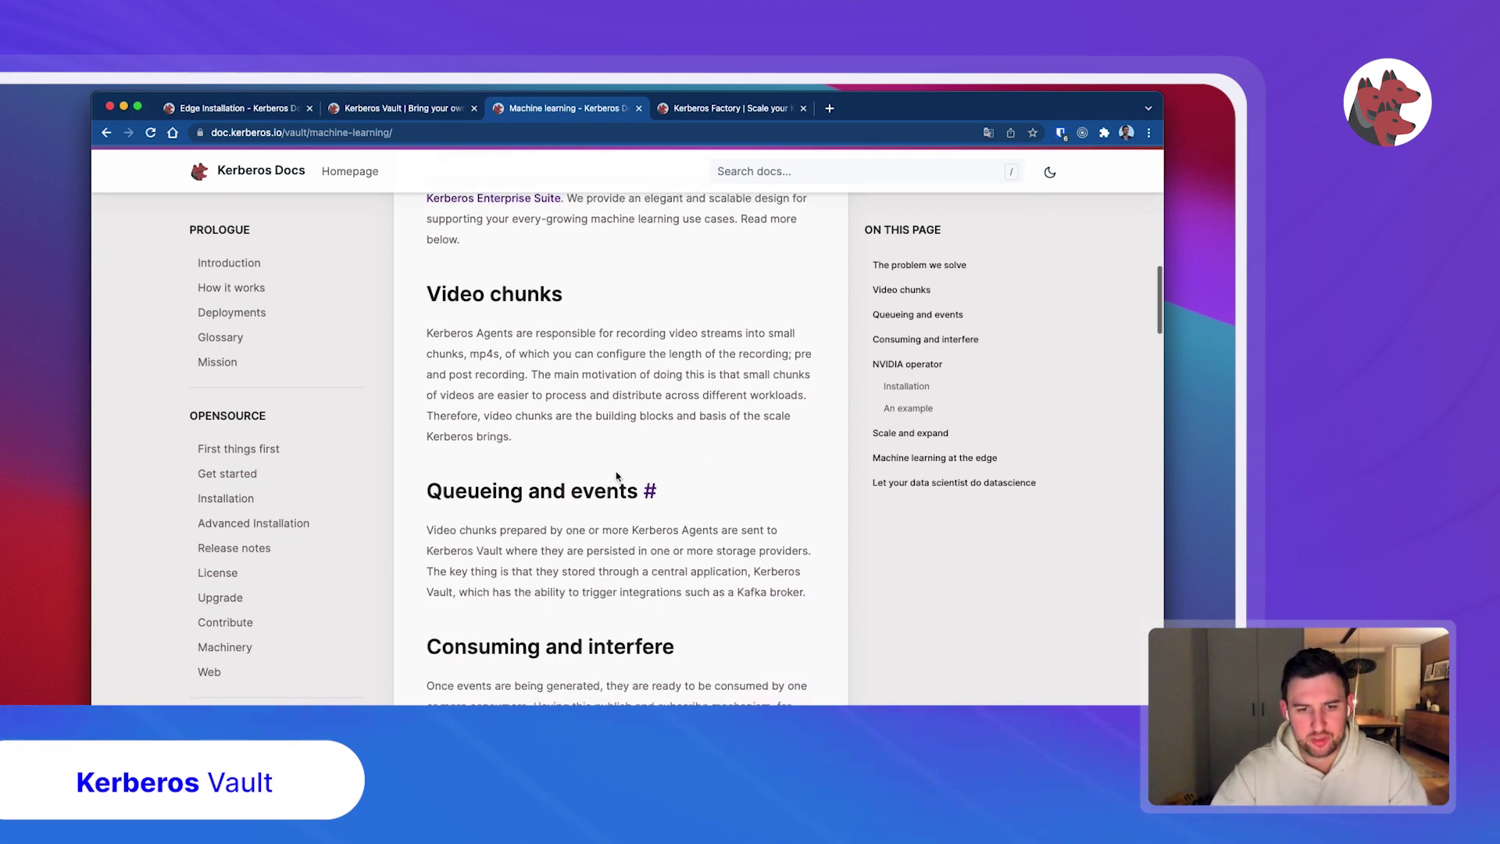
scroll(570, 500, "down", 20)
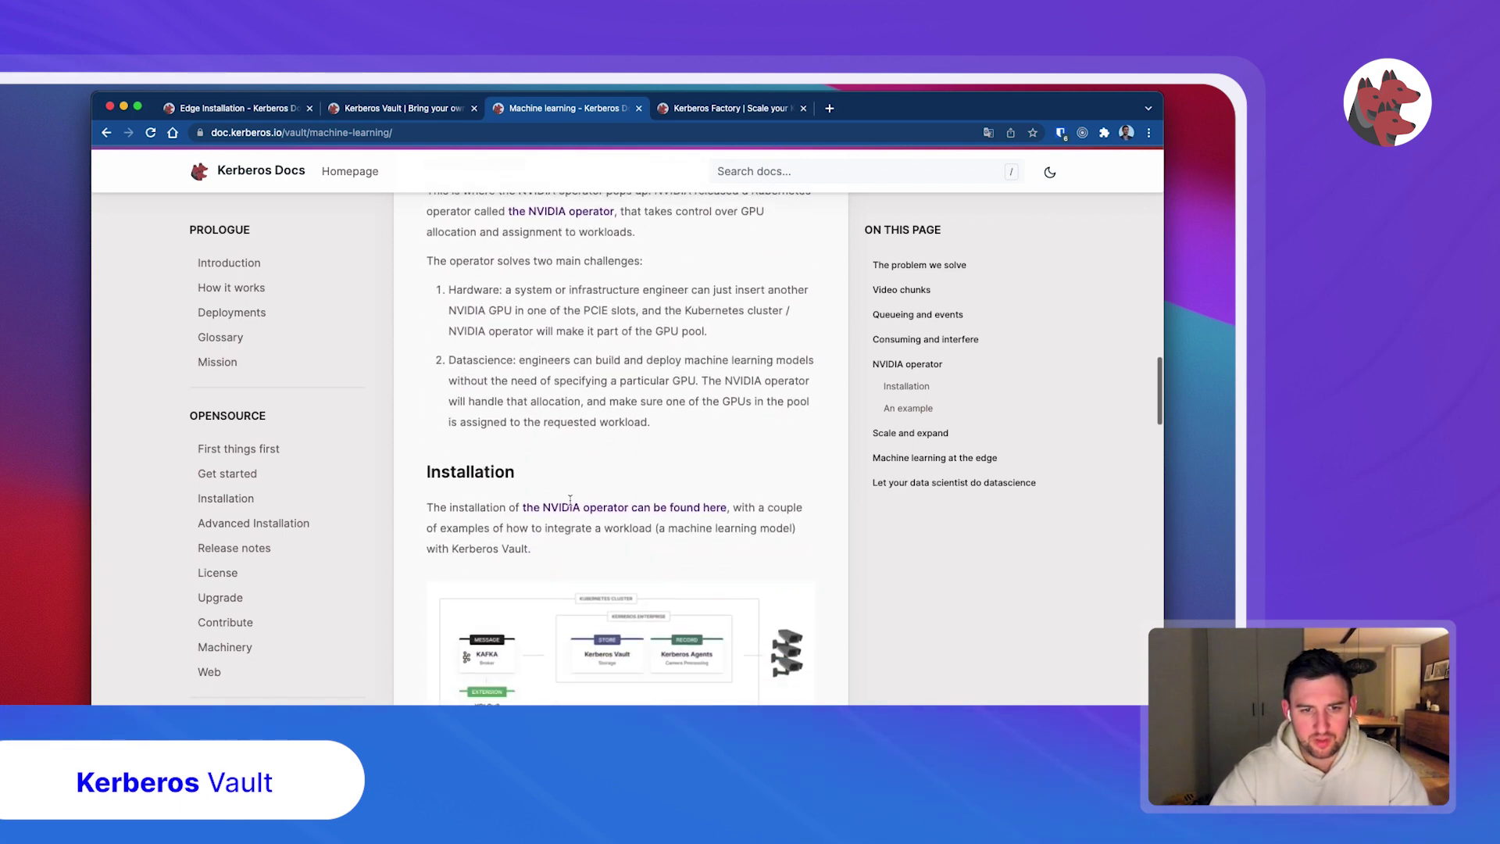
scroll(536, 541, "down", 20)
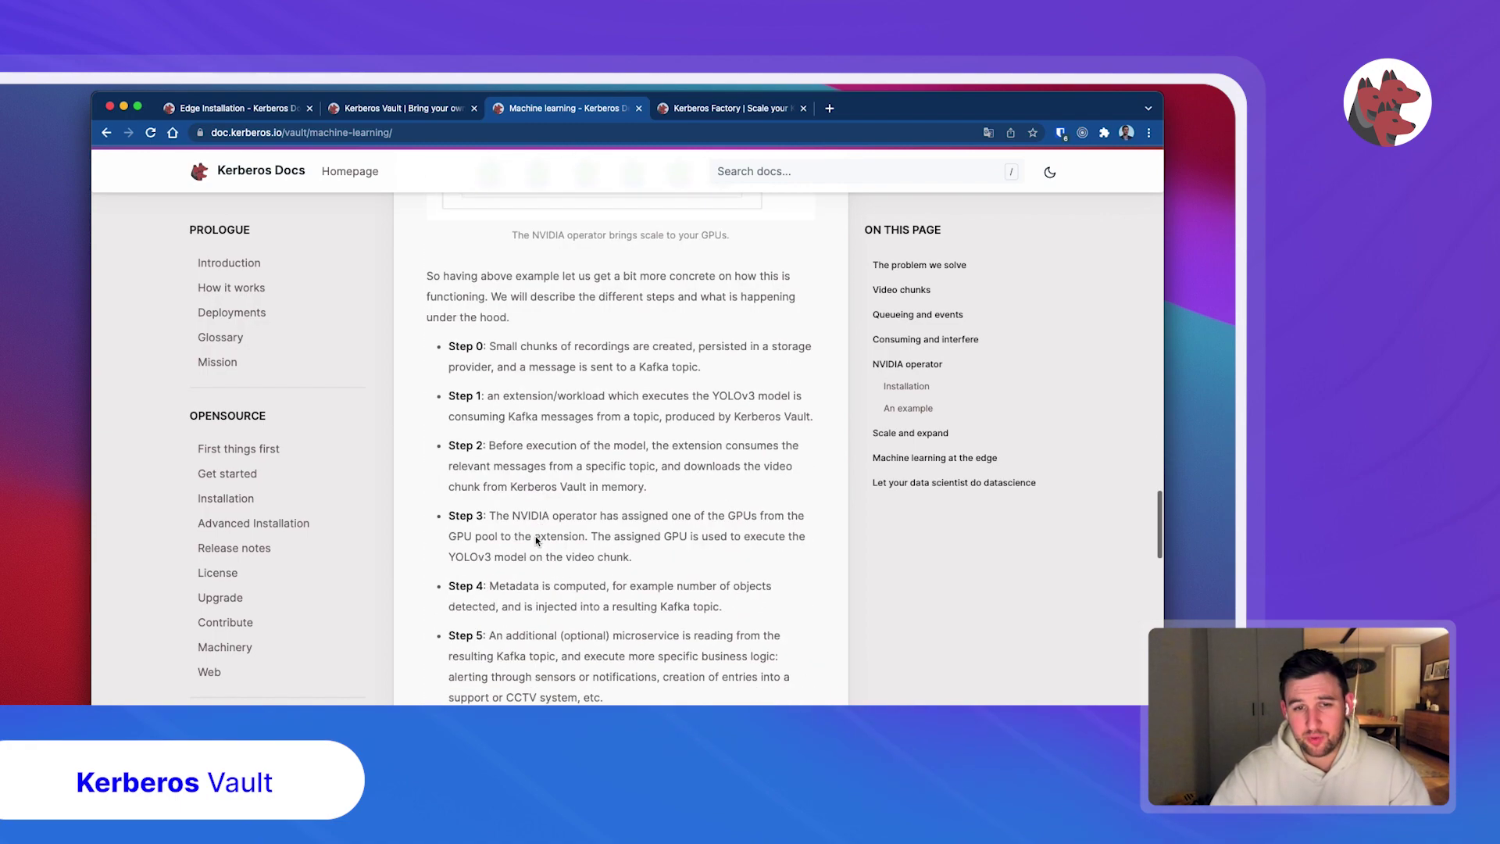
scroll(536, 537, "down", 13)
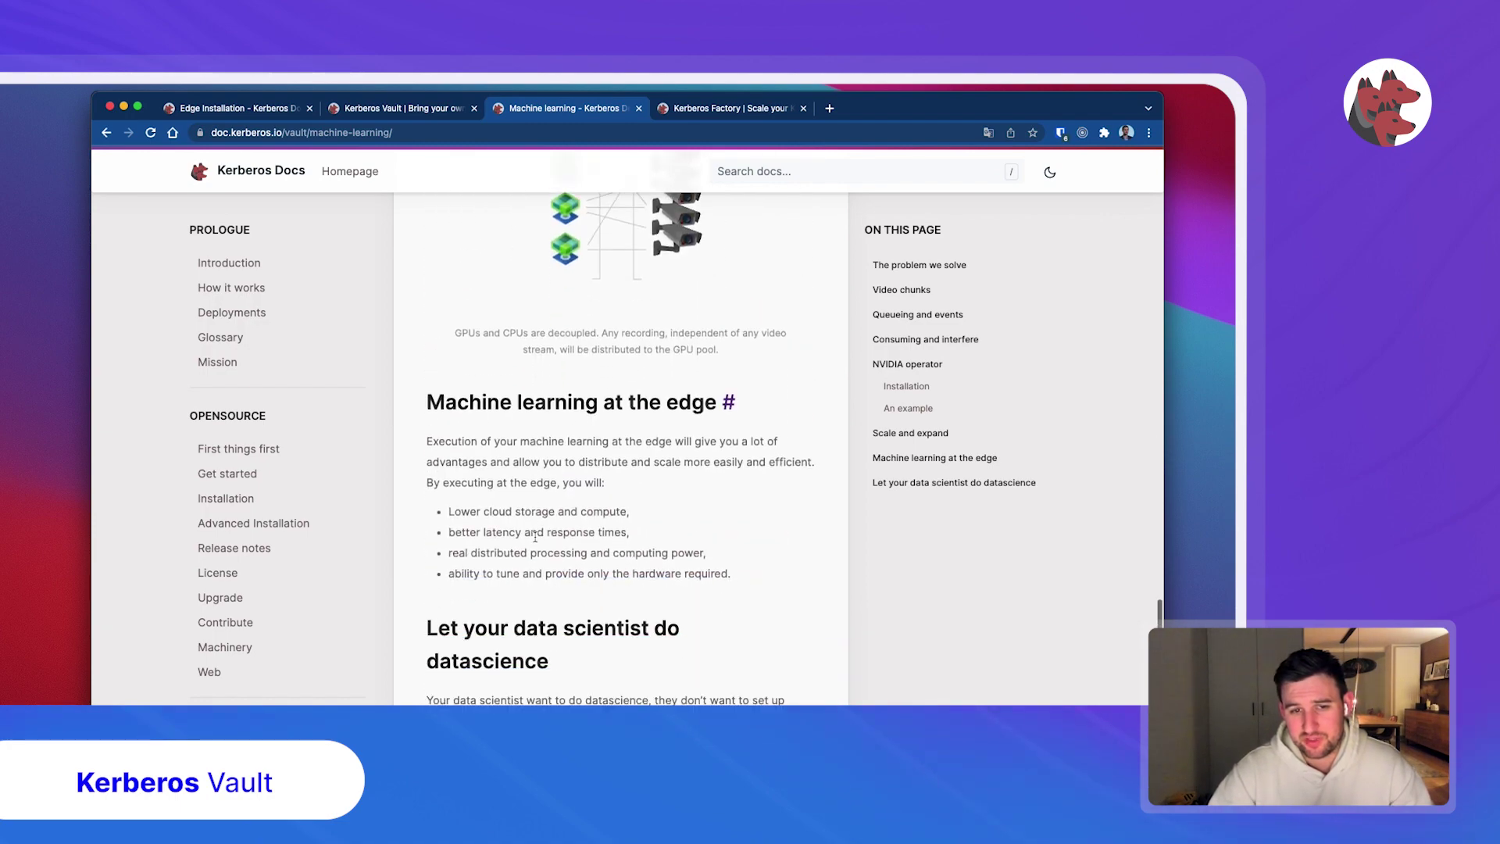
scroll(536, 537, "up", 3)
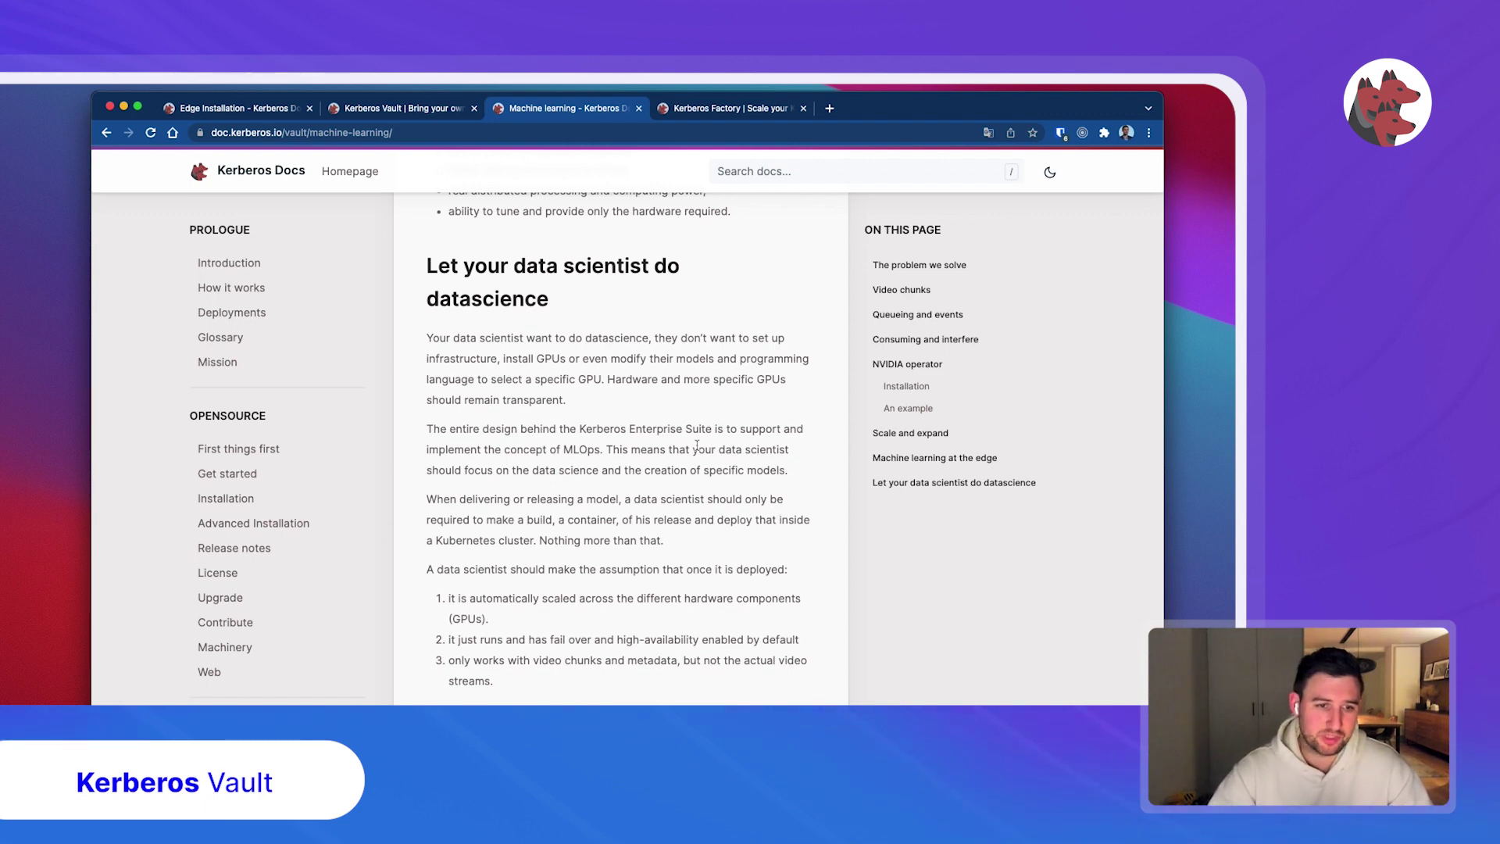
scroll(462, 482, "down", 5)
scroll(227, 430, "down", 10)
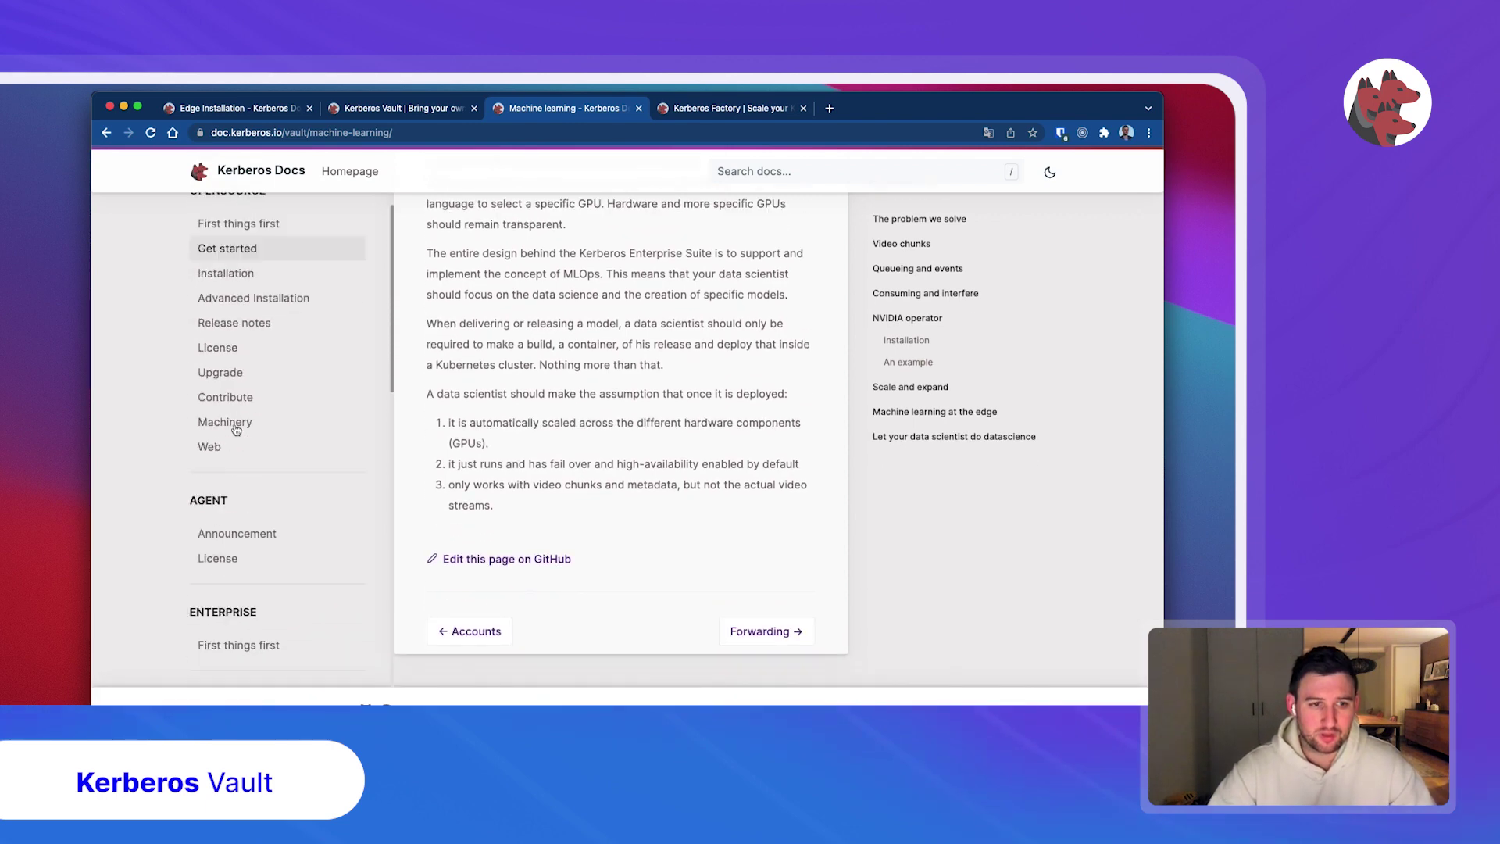
scroll(235, 429, "down", 6)
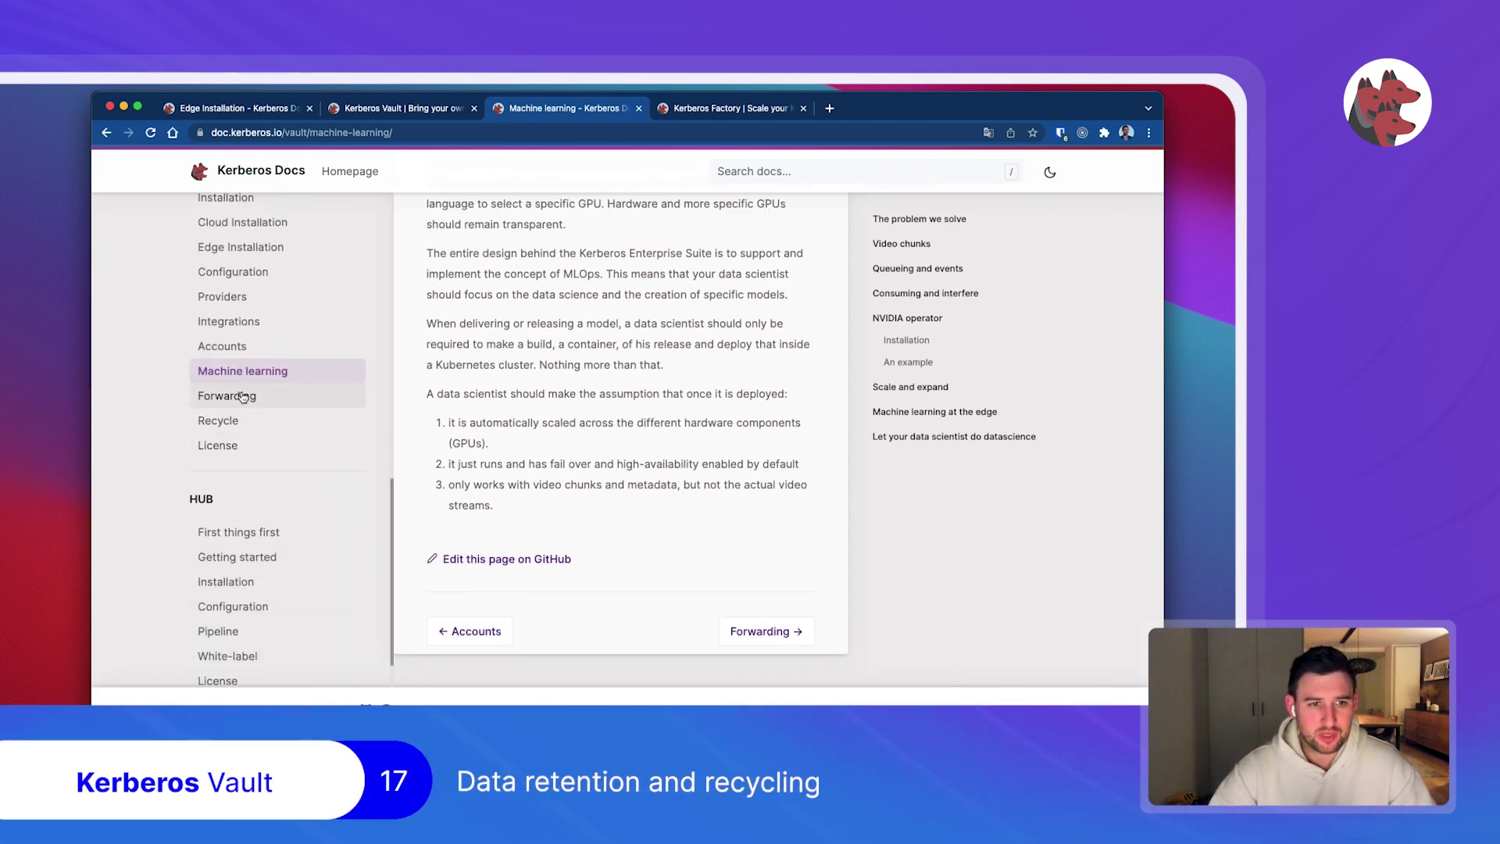
Step: Open the Vault Recycle documentation page and scroll through it
left_click(220, 420)
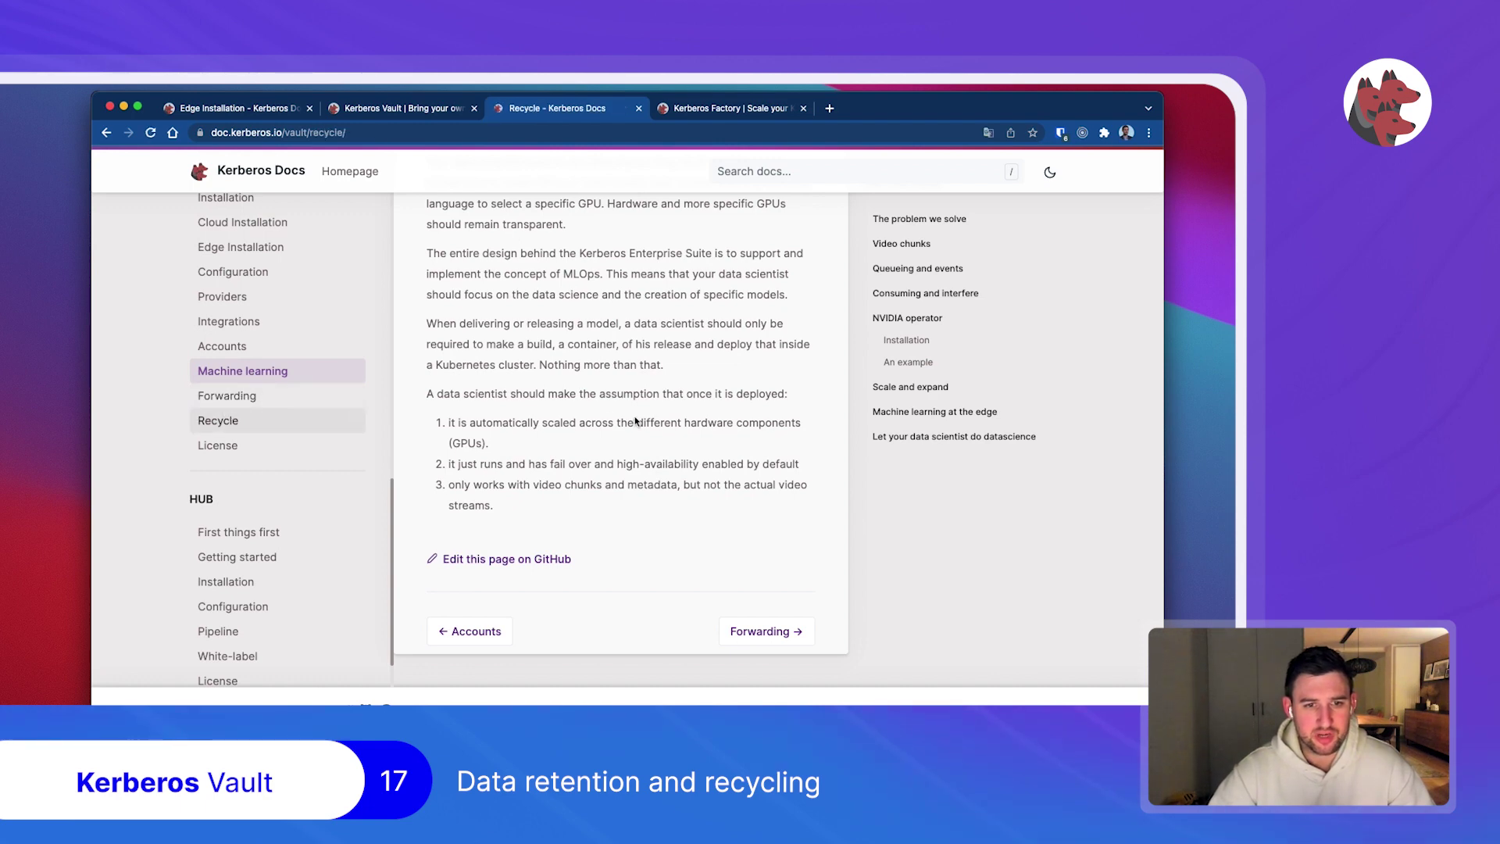
scroll(611, 439, "down", 10)
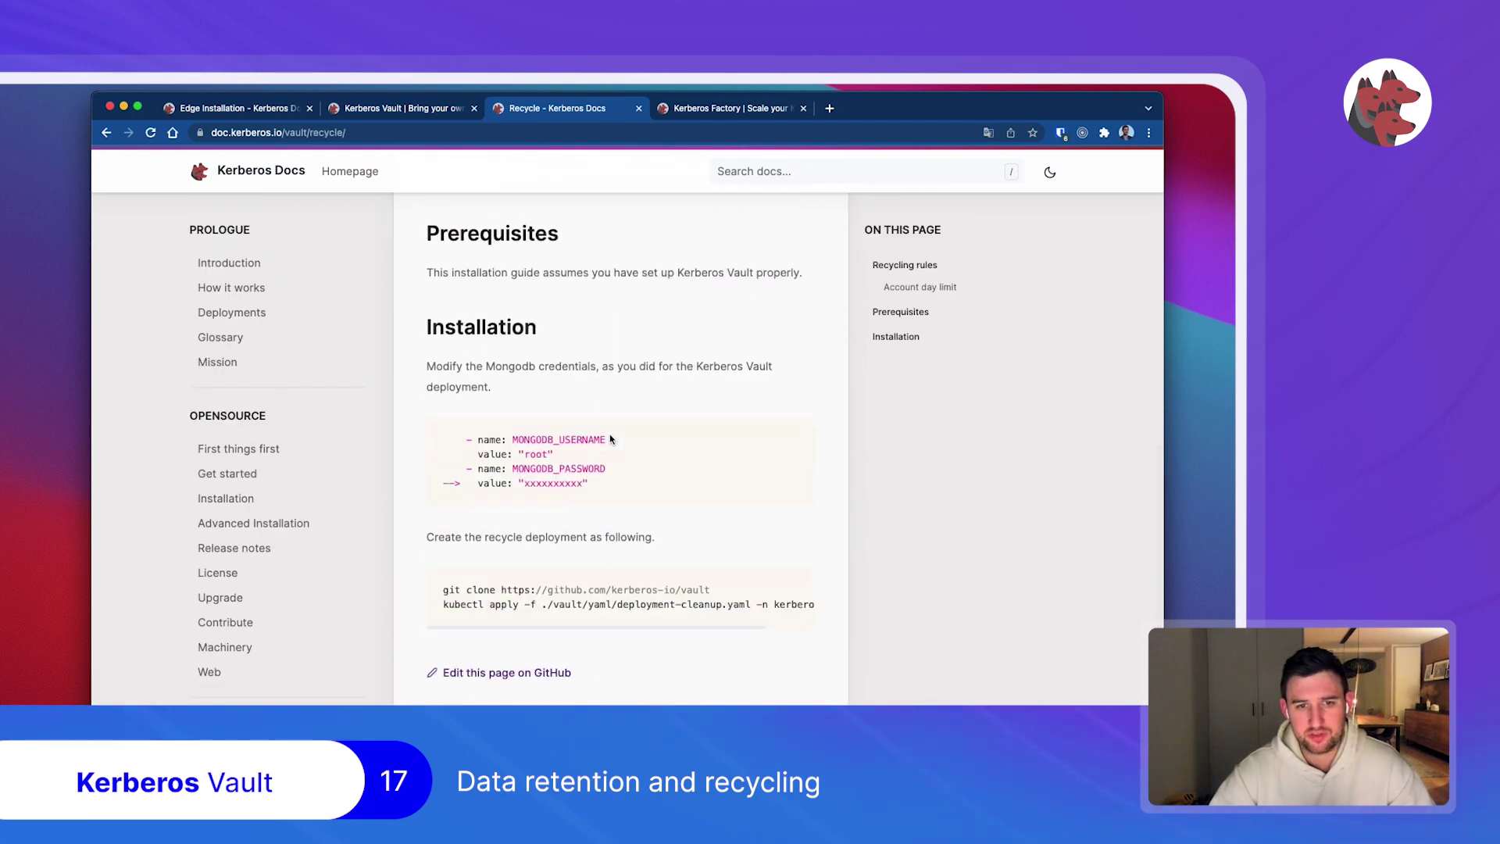
scroll(260, 459, "down", 5)
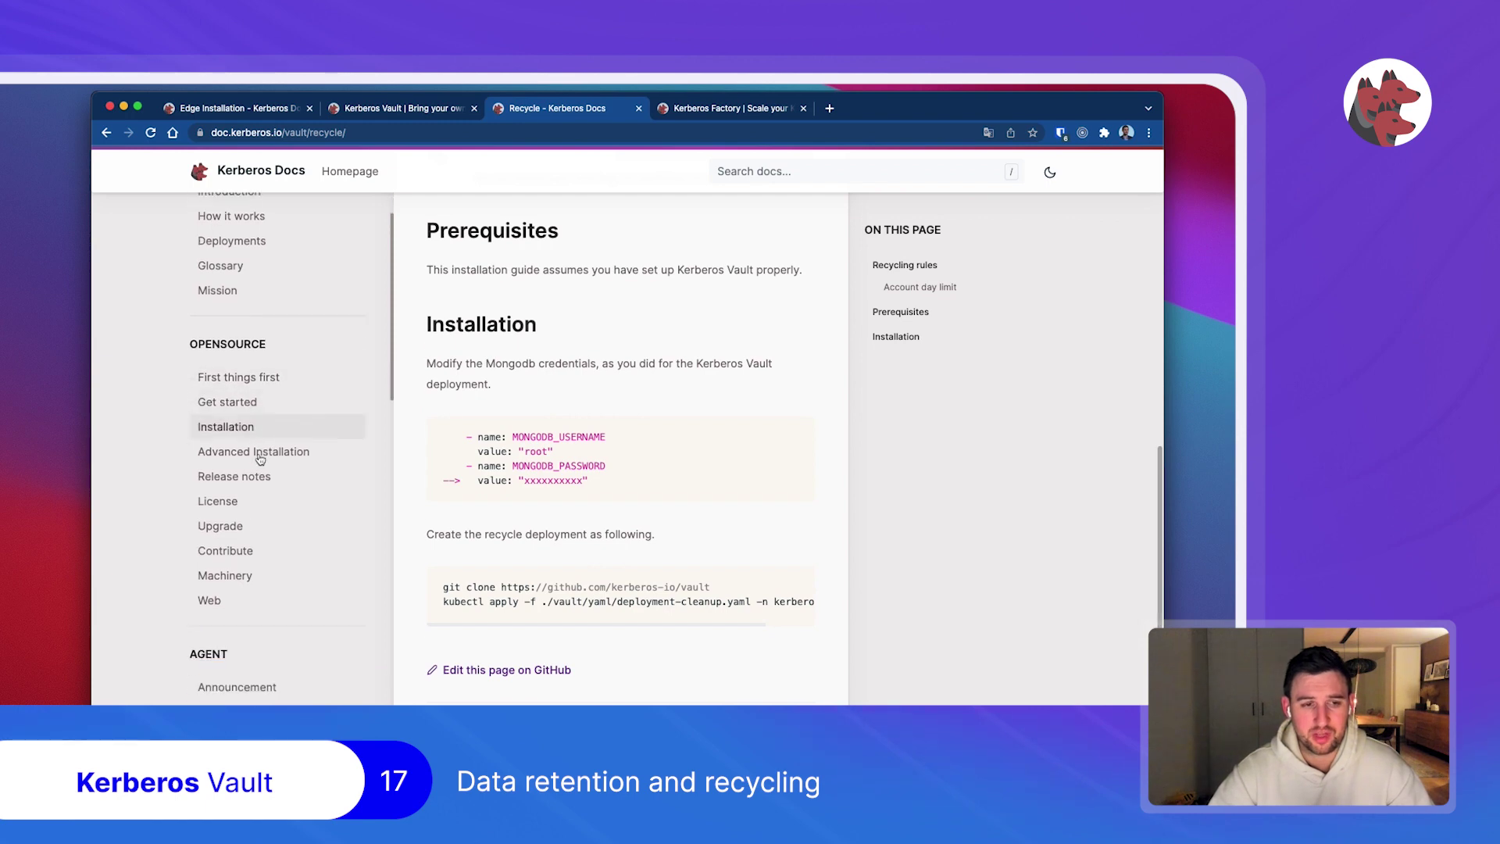
scroll(261, 459, "down", 12)
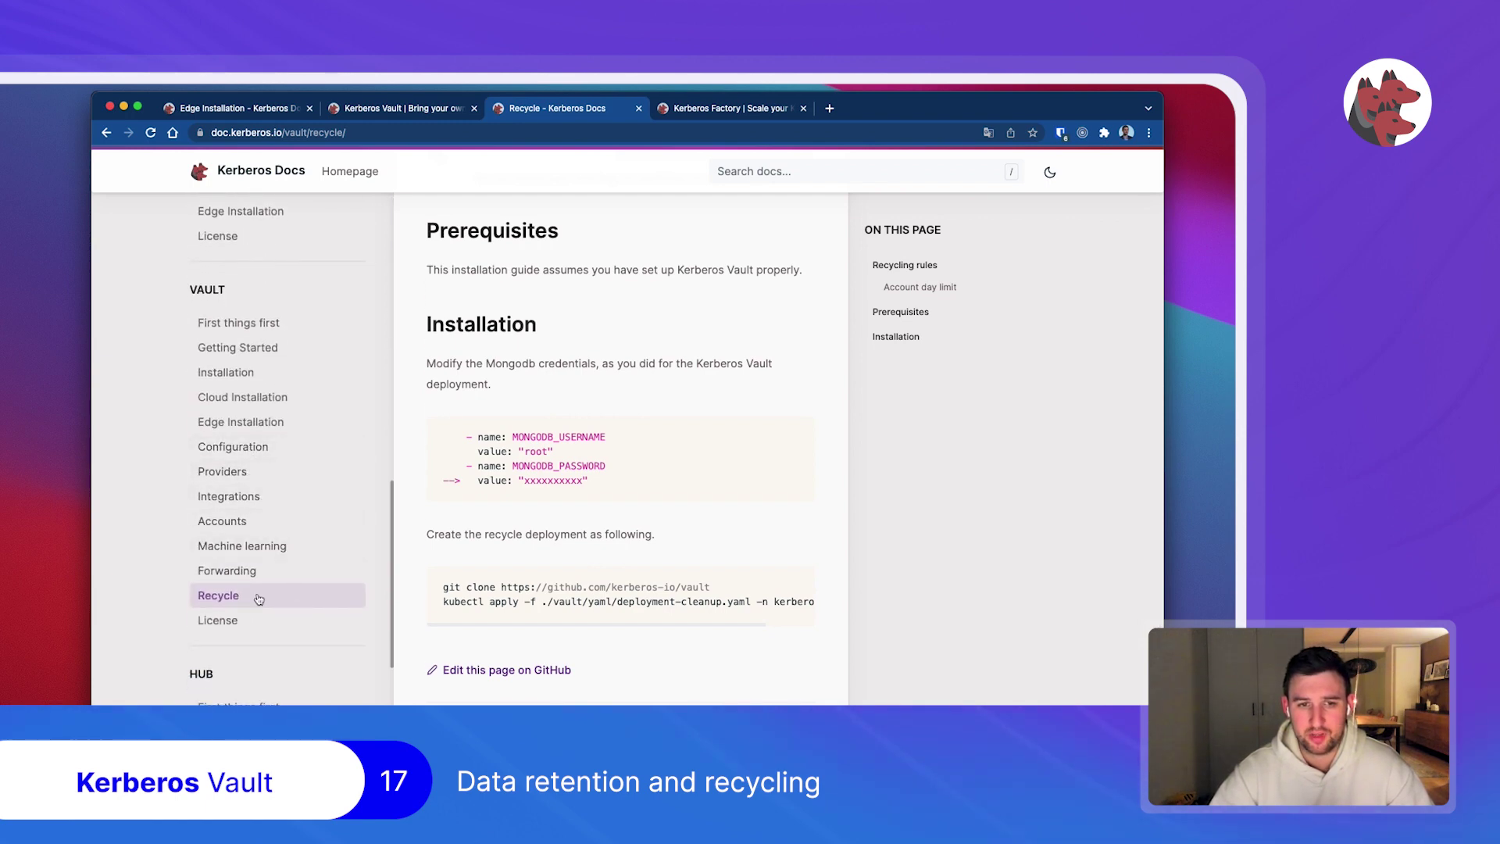
Step: Switch to the Vault Forwarding page and skim its introduction on chained Vaults
left_click(295, 569)
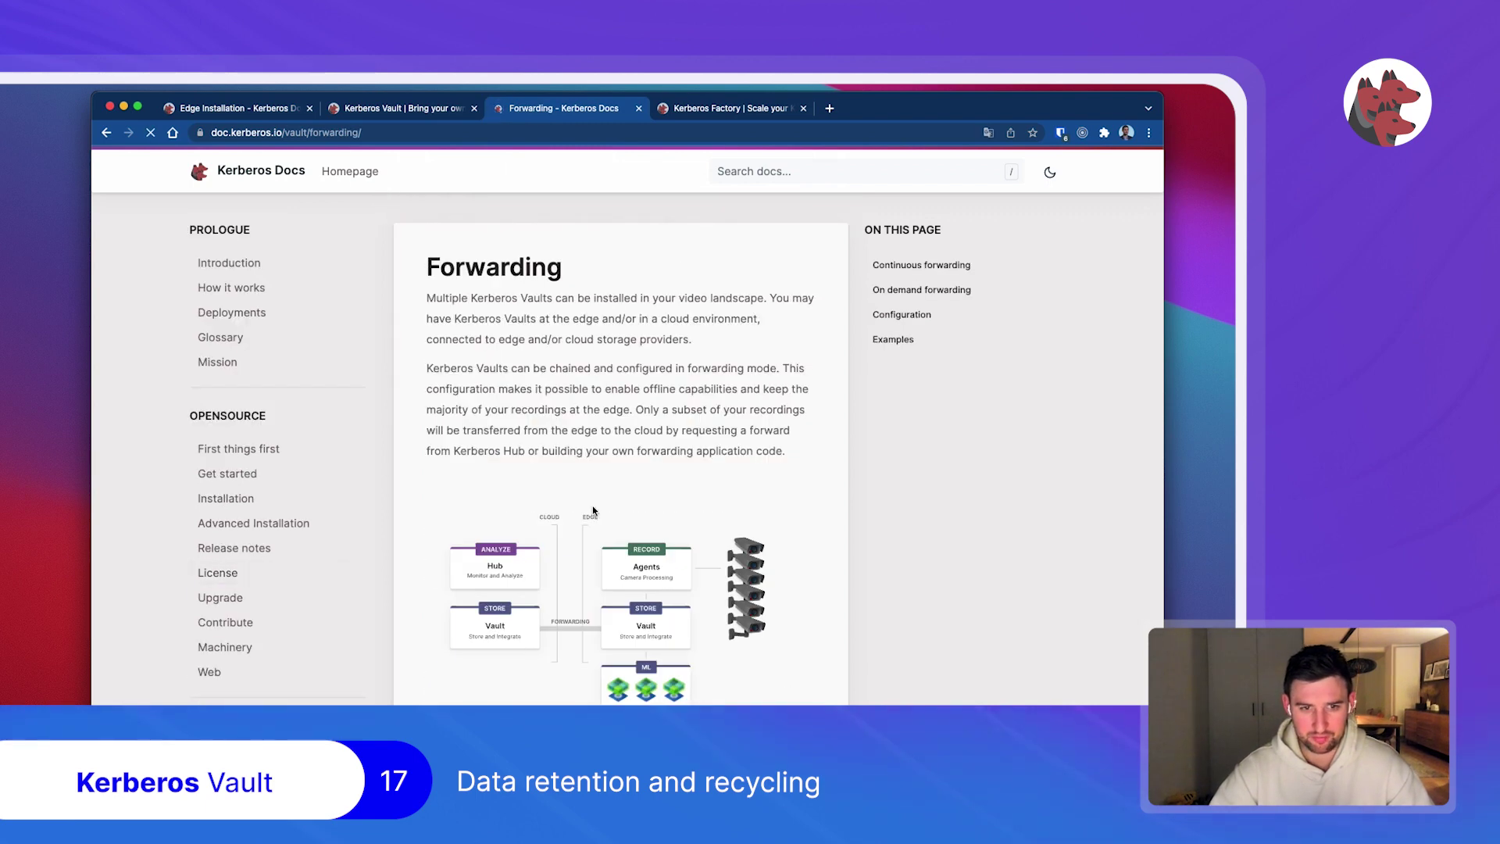
scroll(592, 508, "down", 3)
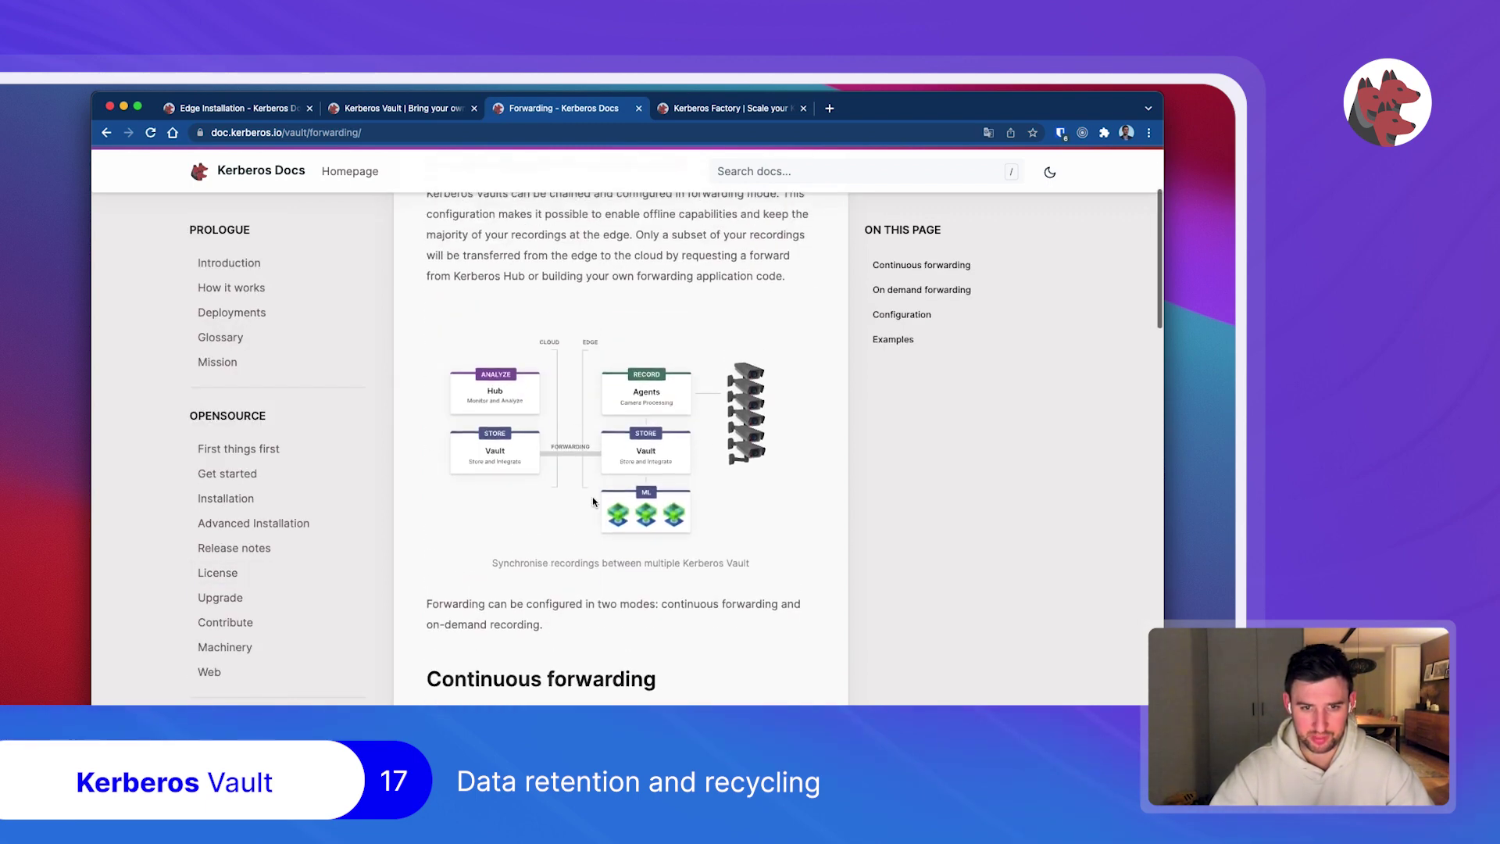
scroll(592, 501, "up", 1)
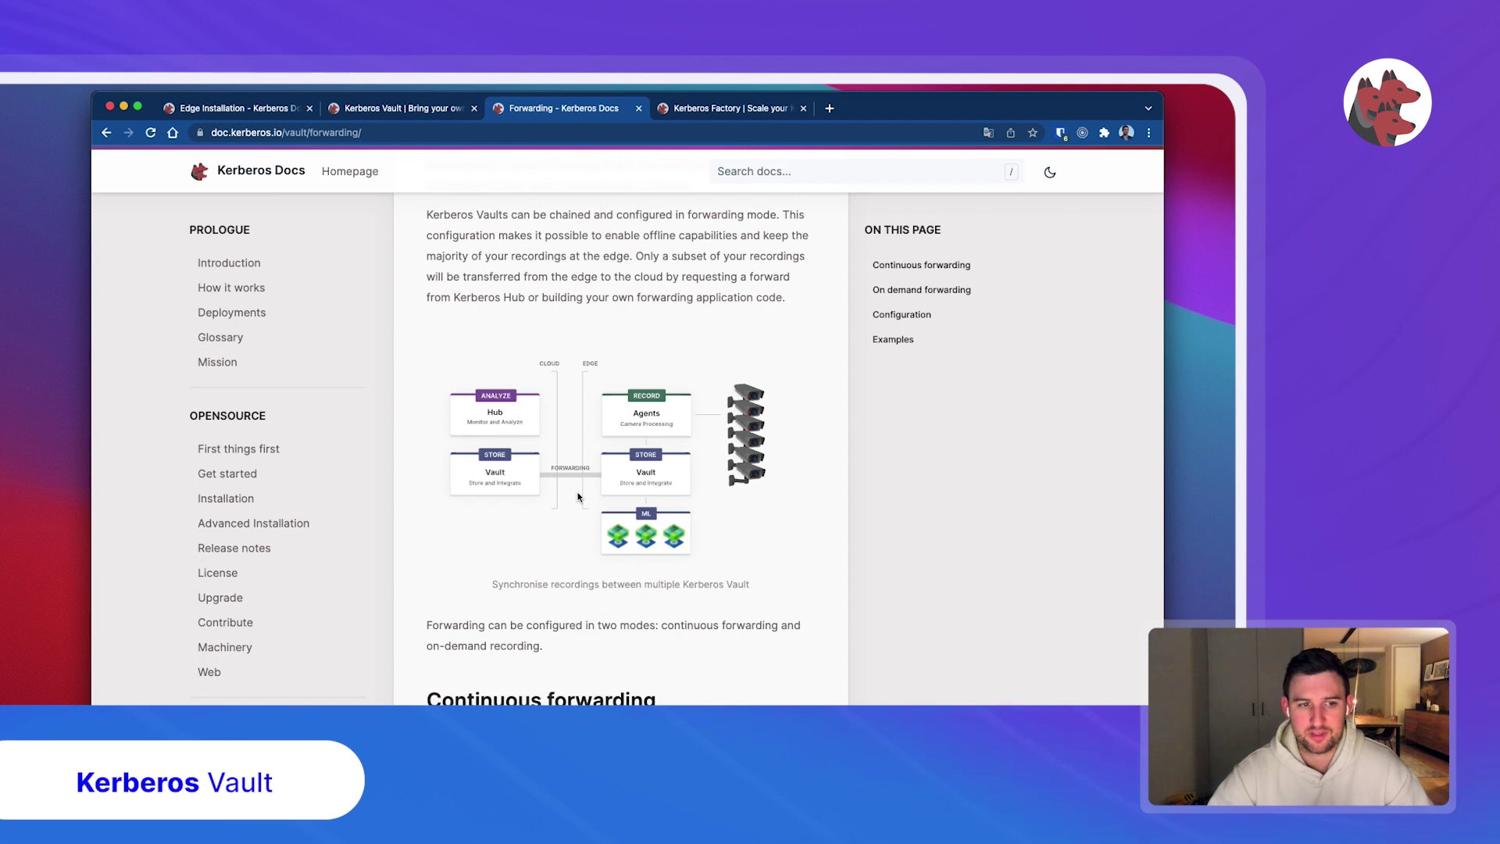
Step: Read the Forwarding page down to Examples, then return to the Kerberos Vault Integrations tab
scroll(586, 582, "down", 3)
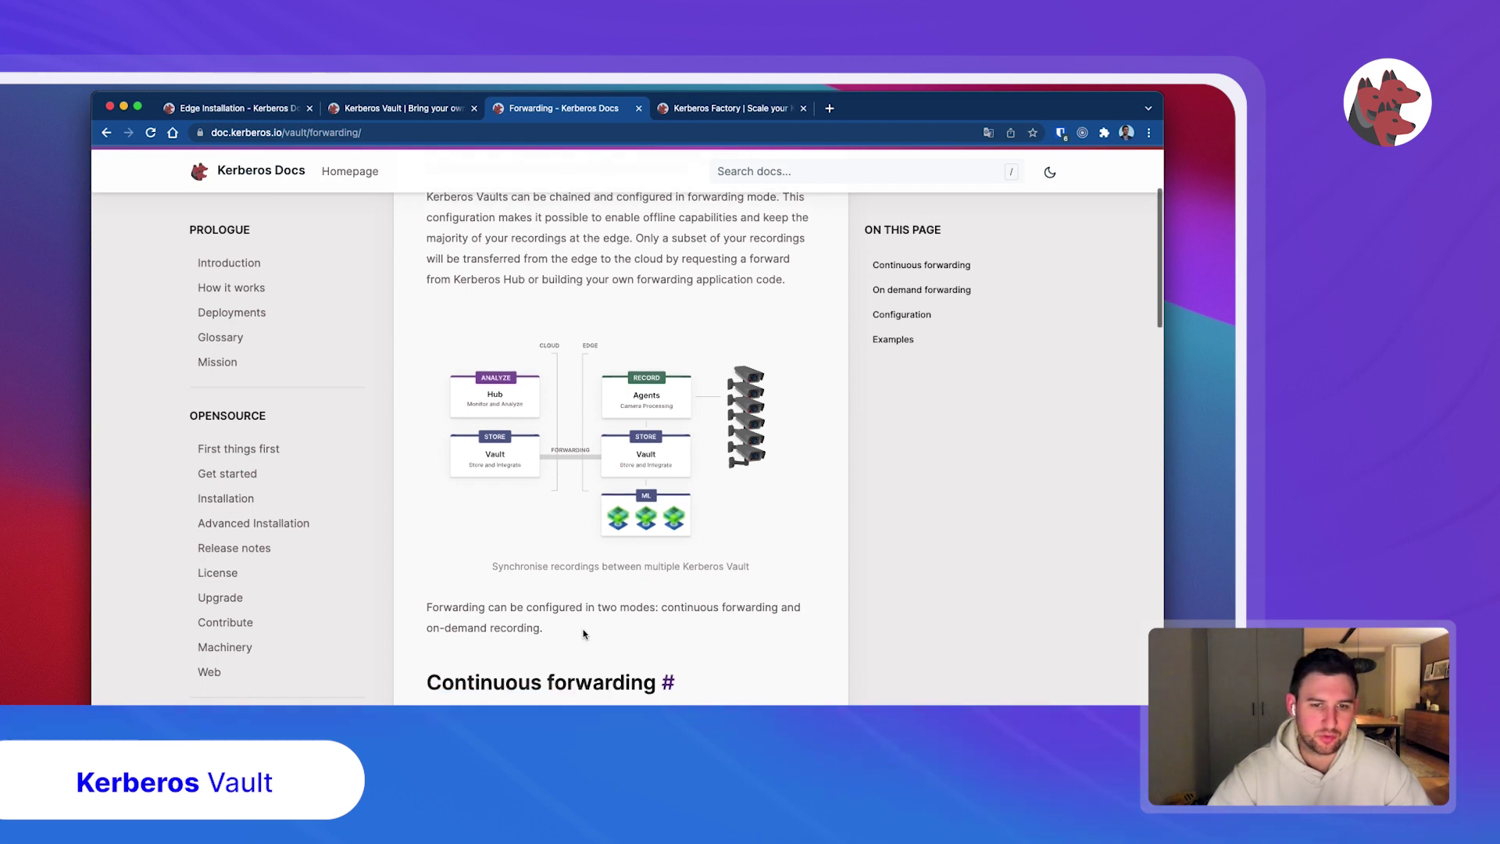
scroll(584, 635, "down", 5)
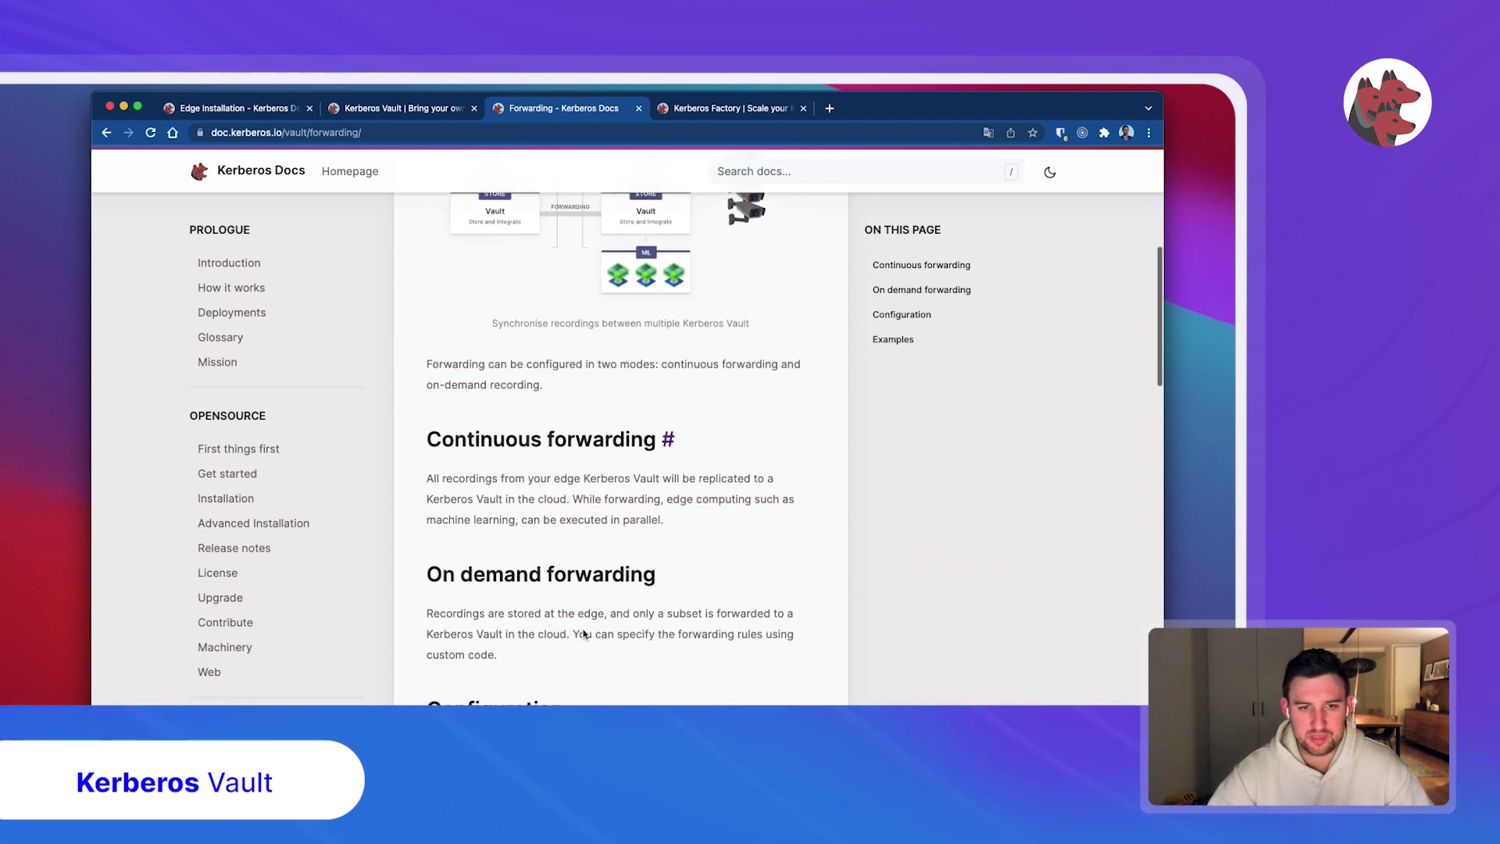
scroll(583, 634, "down", 10)
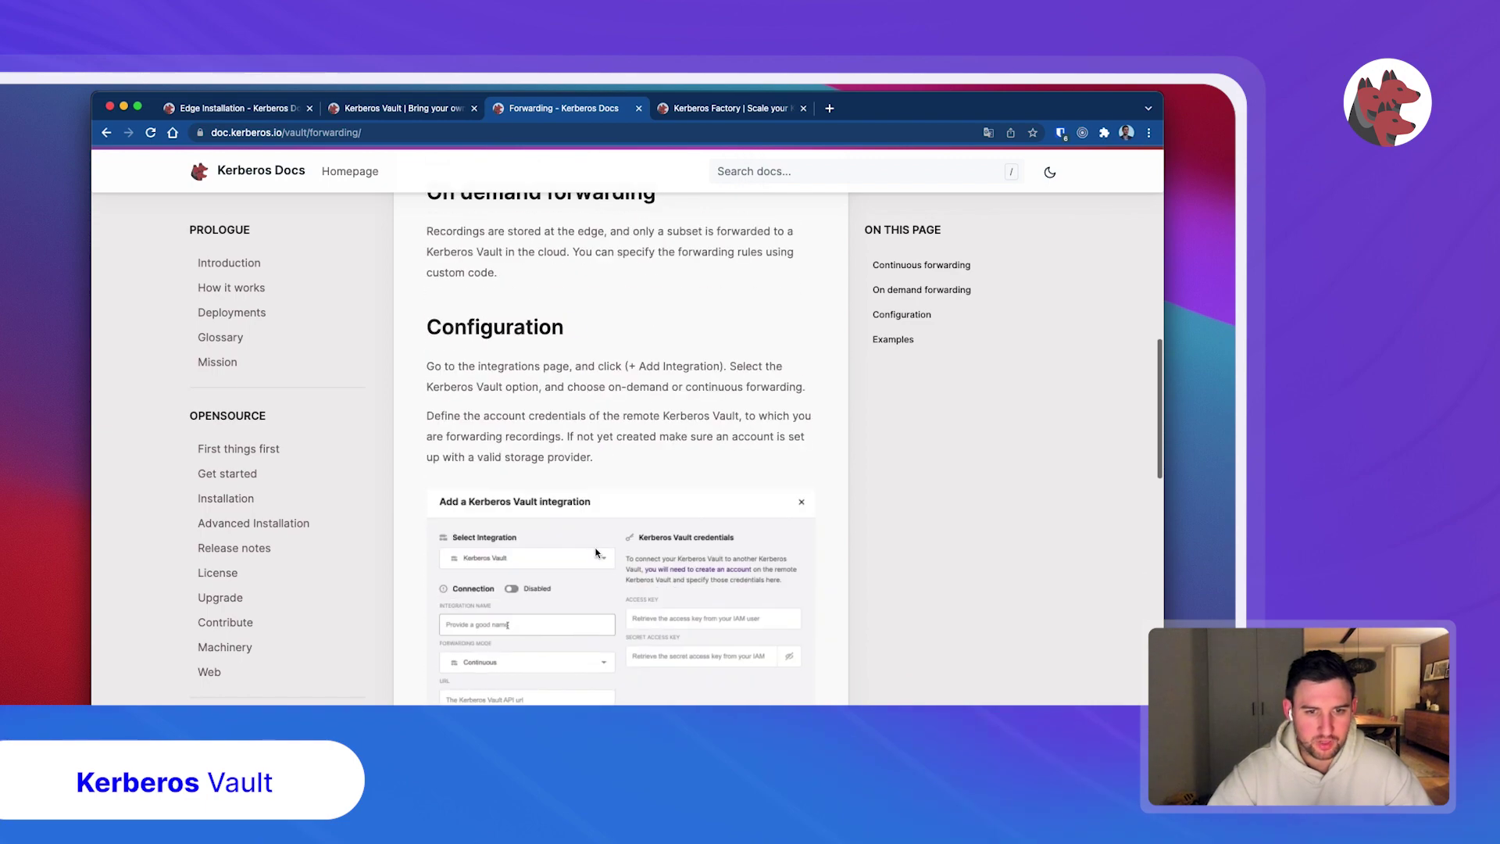
scroll(644, 378, "up", 6)
scroll(598, 396, "down", 11)
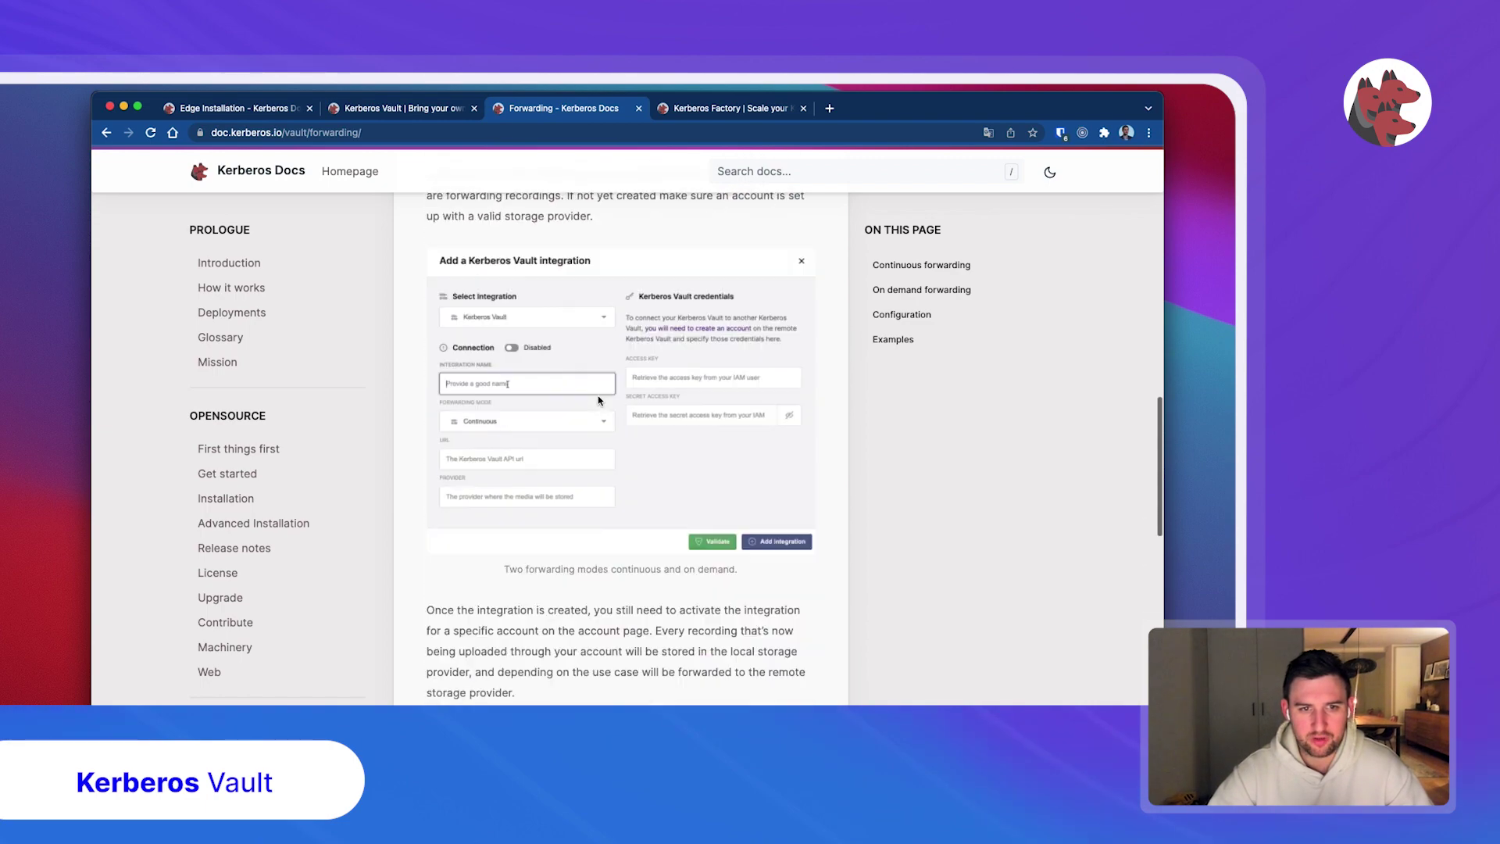
scroll(547, 402, "up", 3)
scroll(547, 403, "down", 20)
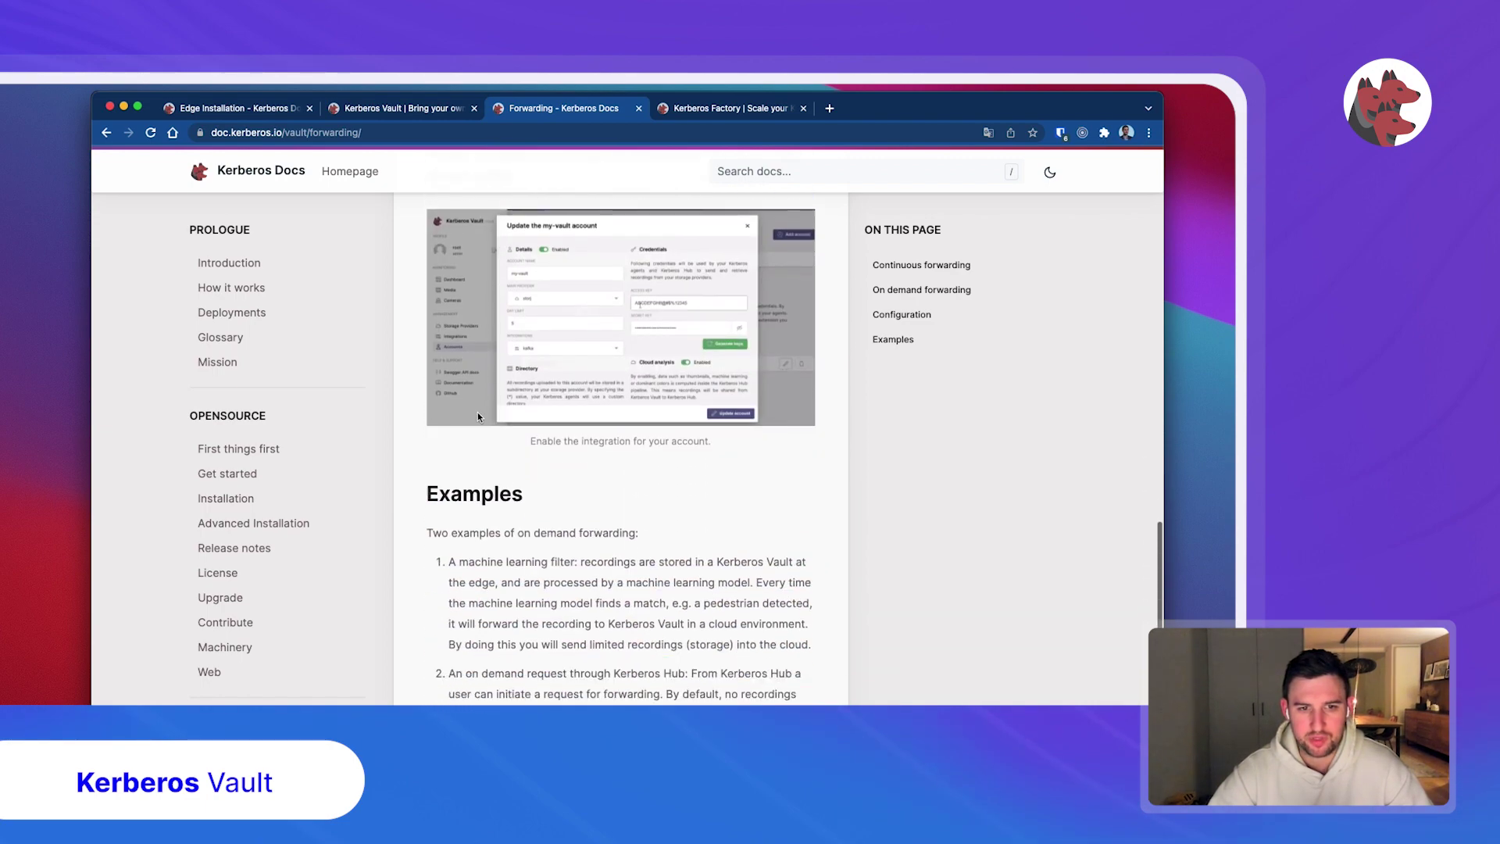
scroll(348, 429, "down", 7)
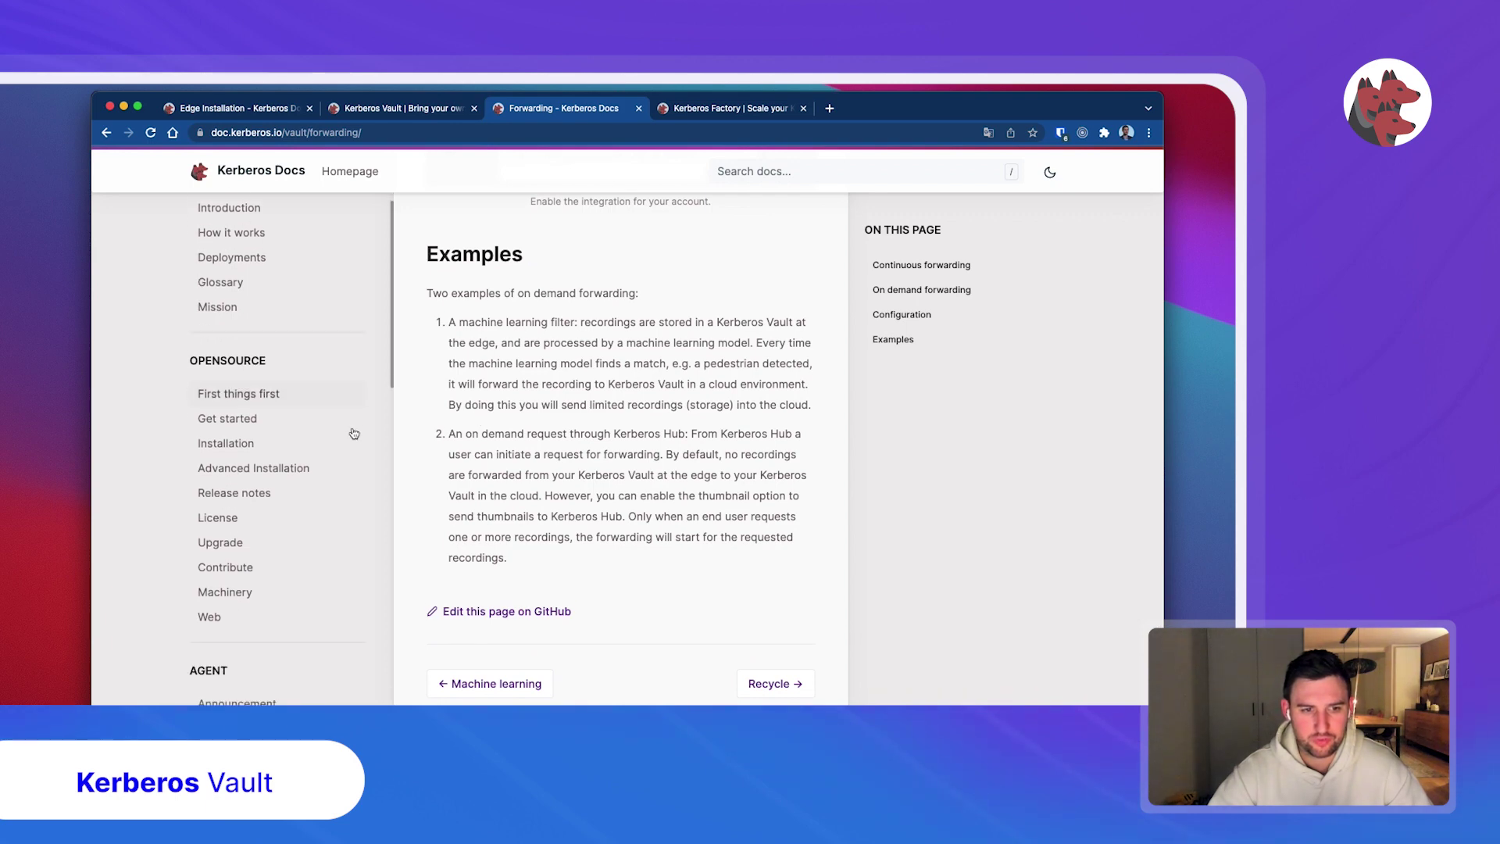
scroll(353, 433, "down", 14)
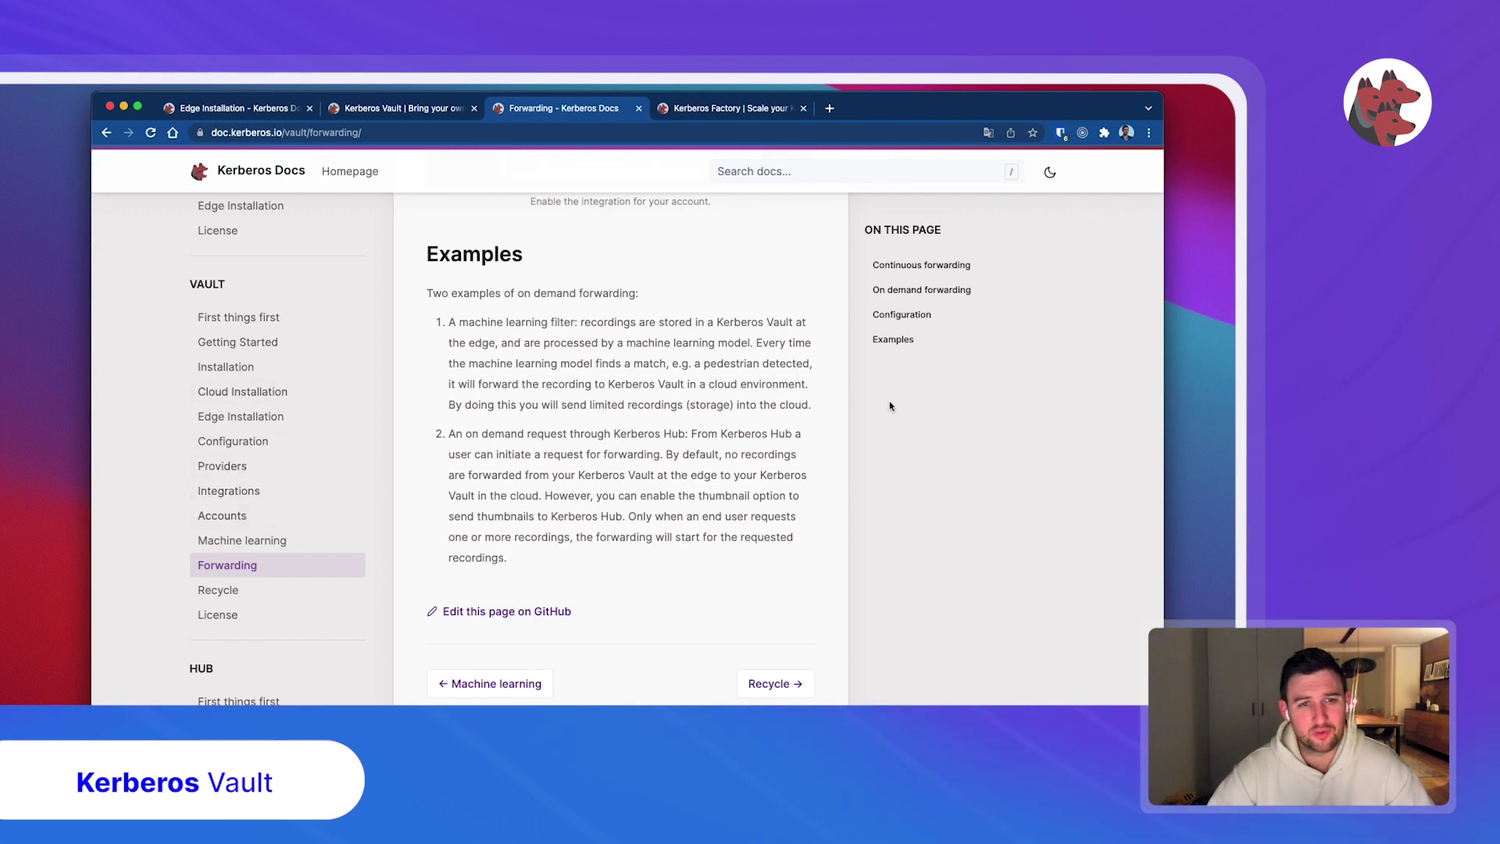
left_click(431, 114)
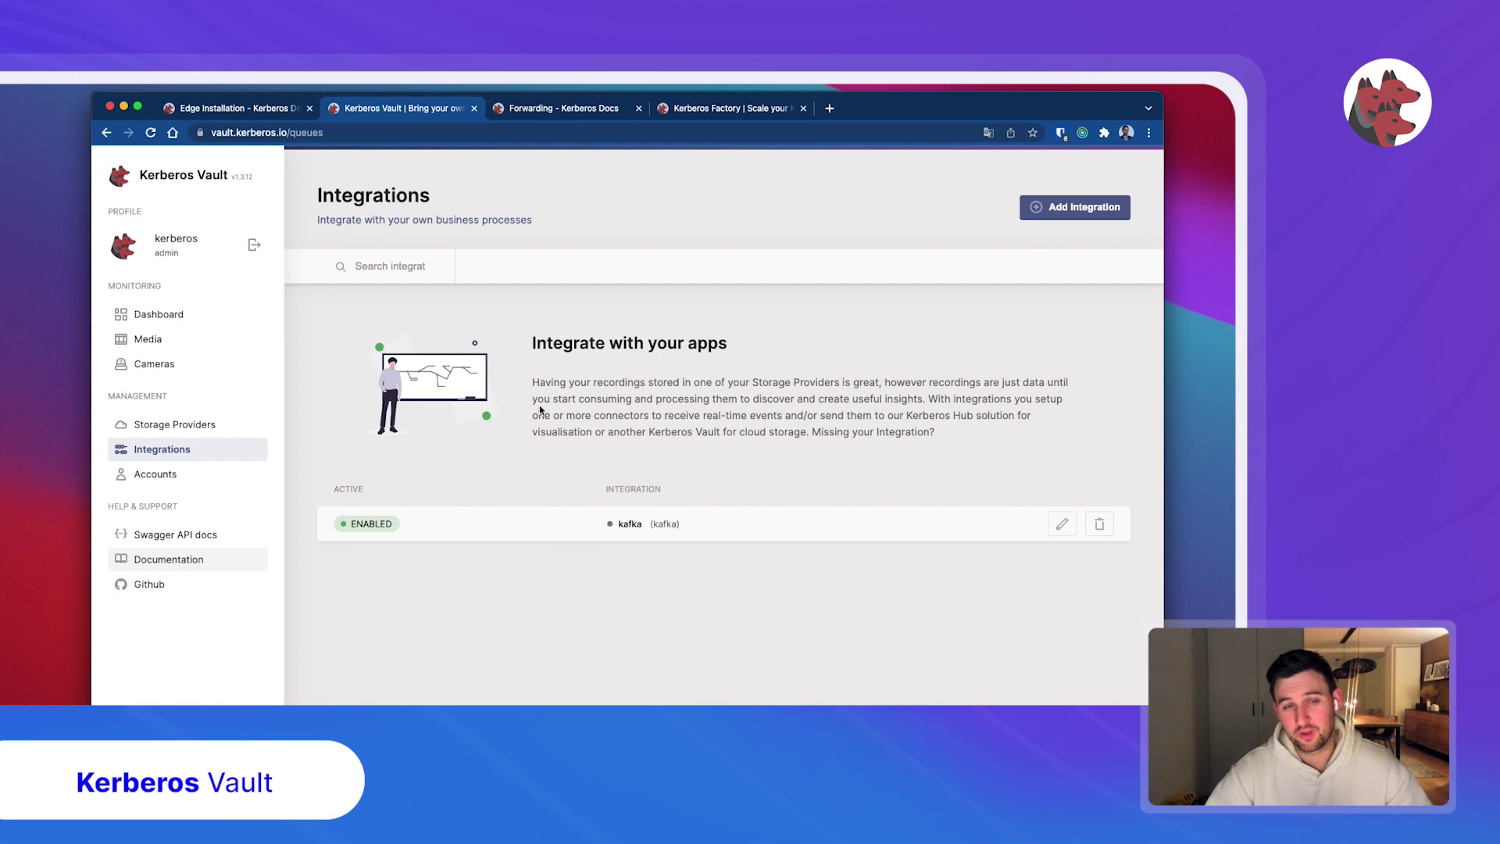
Step: Show the Edge Installation docs at the Access the system section
left_click(274, 113)
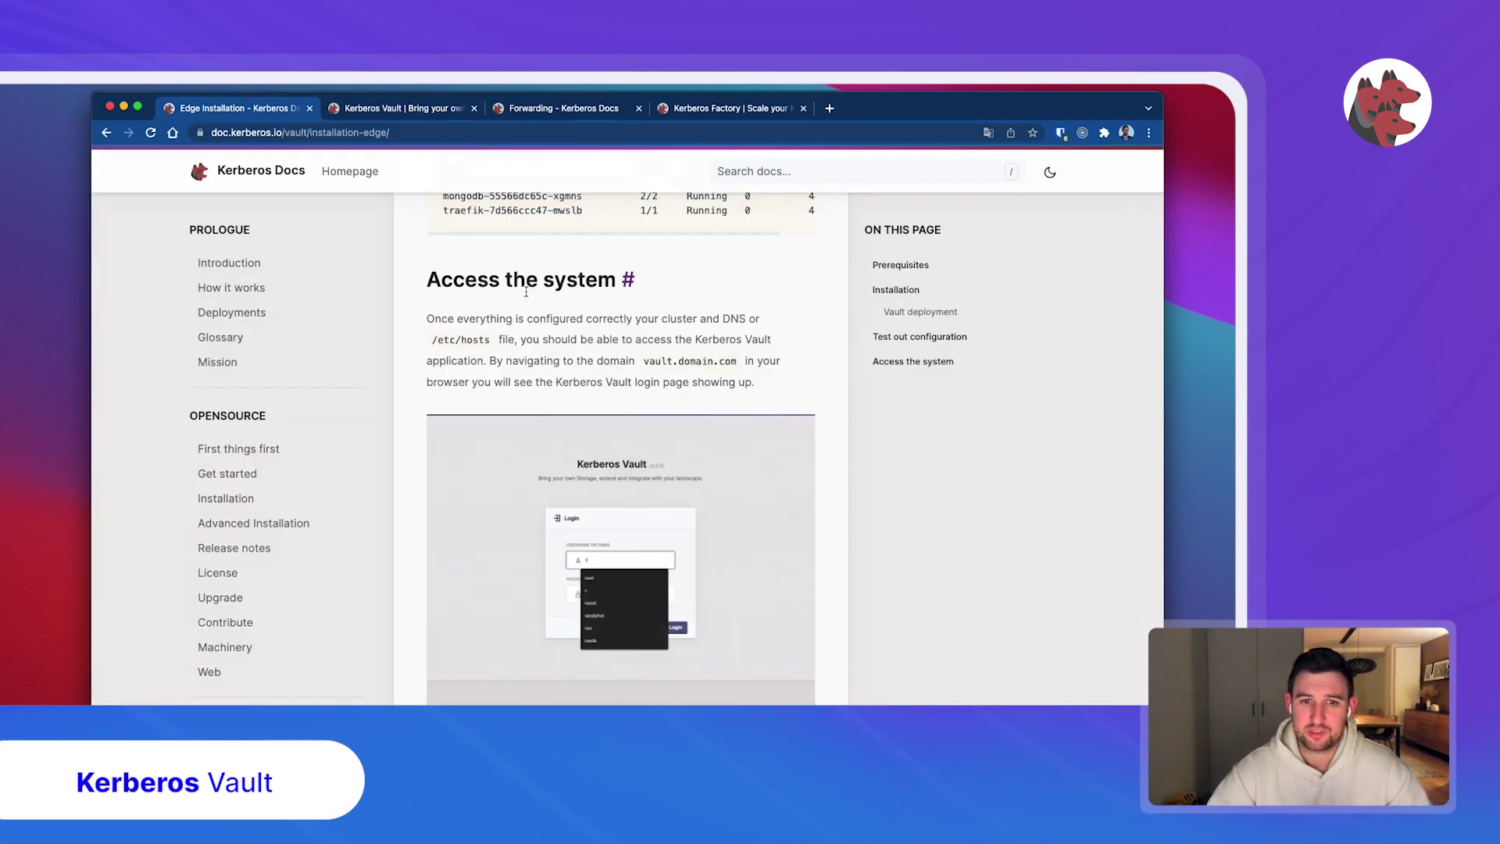